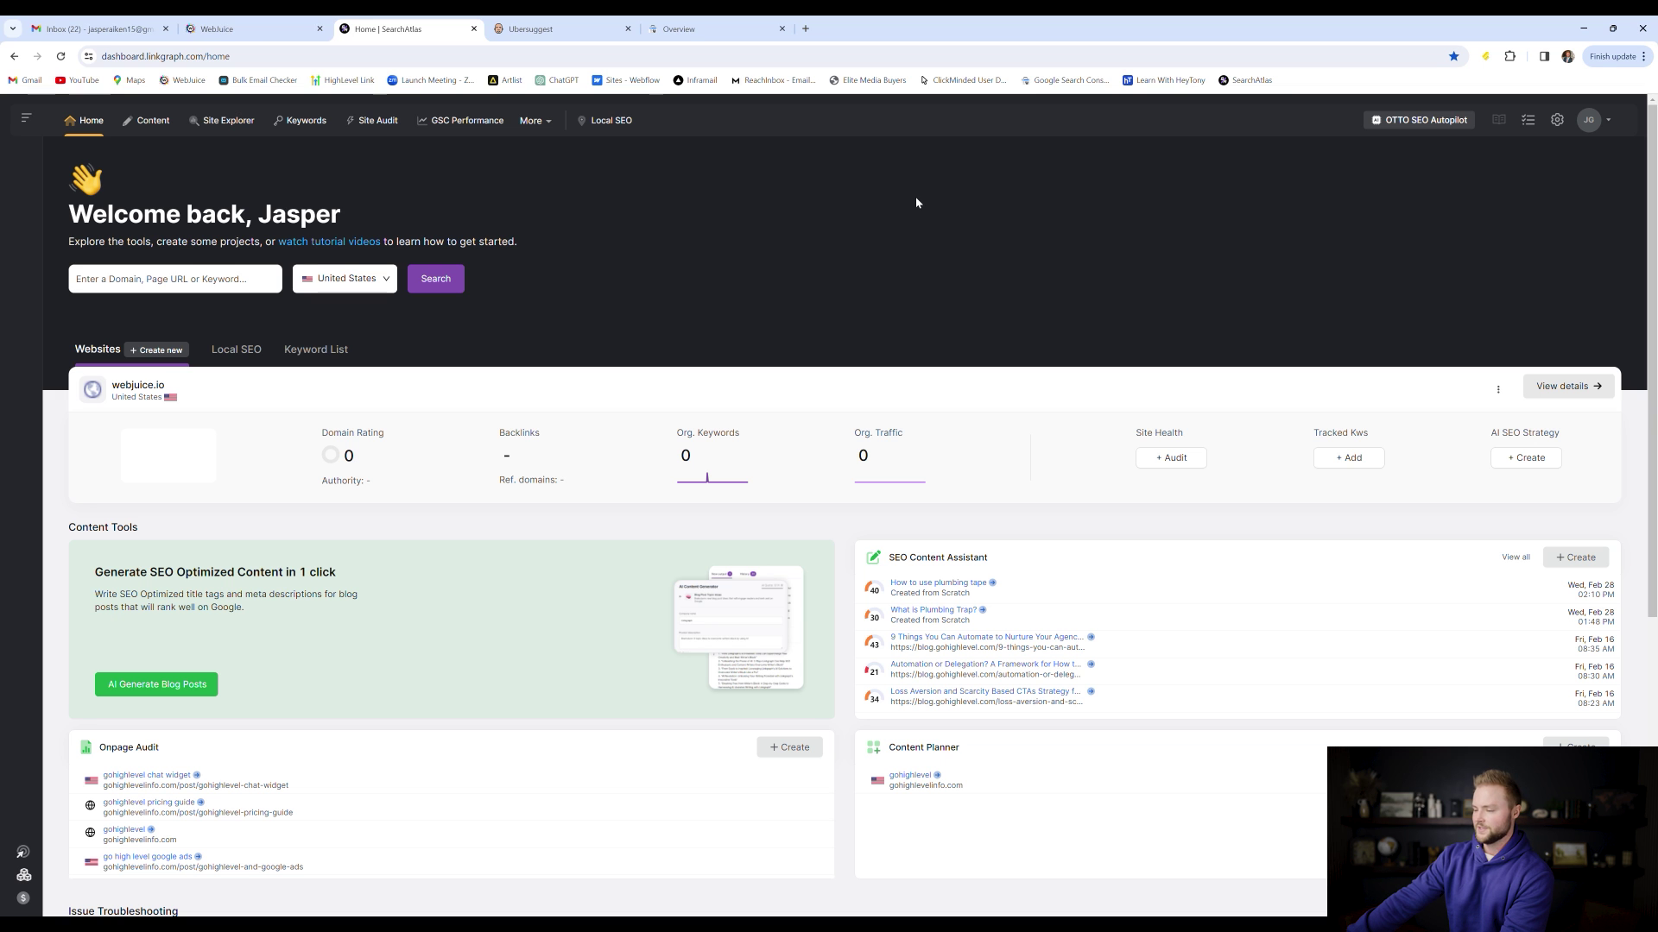
Scroll the Search Atlas home dashboard to review webjuice.io's zero domain rating, keywords and traffic
{"action": "scroll", "coordinate": [1608, 121], "scroll_direction": "down", "scroll_amount": 1}
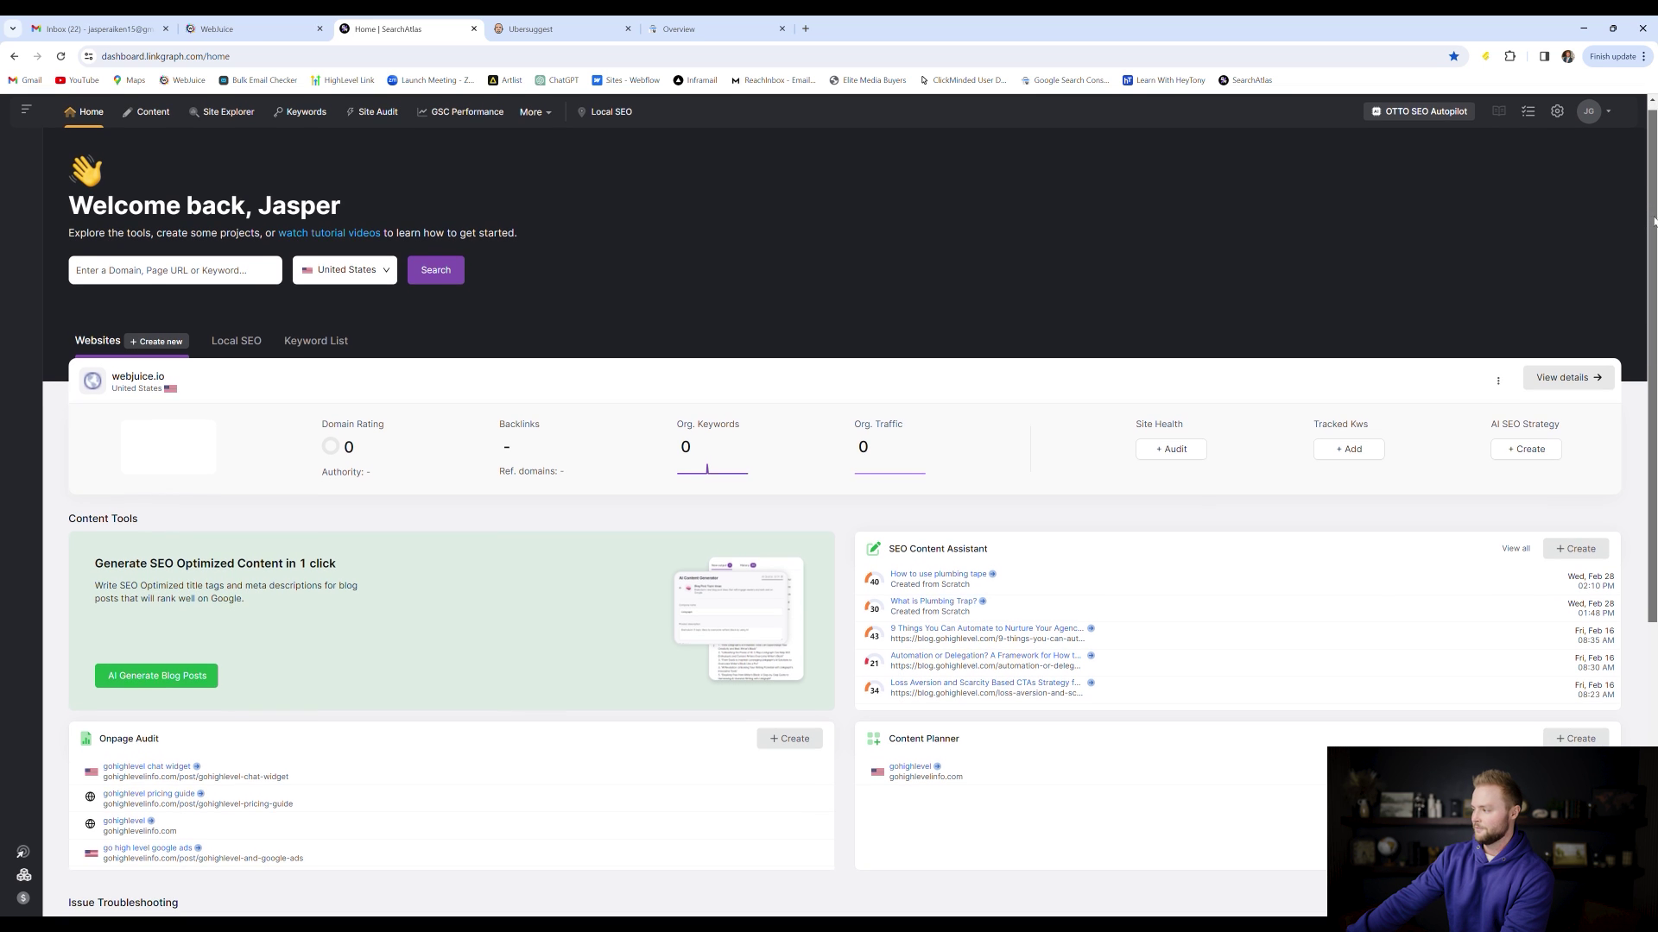
{"action": "left_click", "coordinate": [1603, 106]}
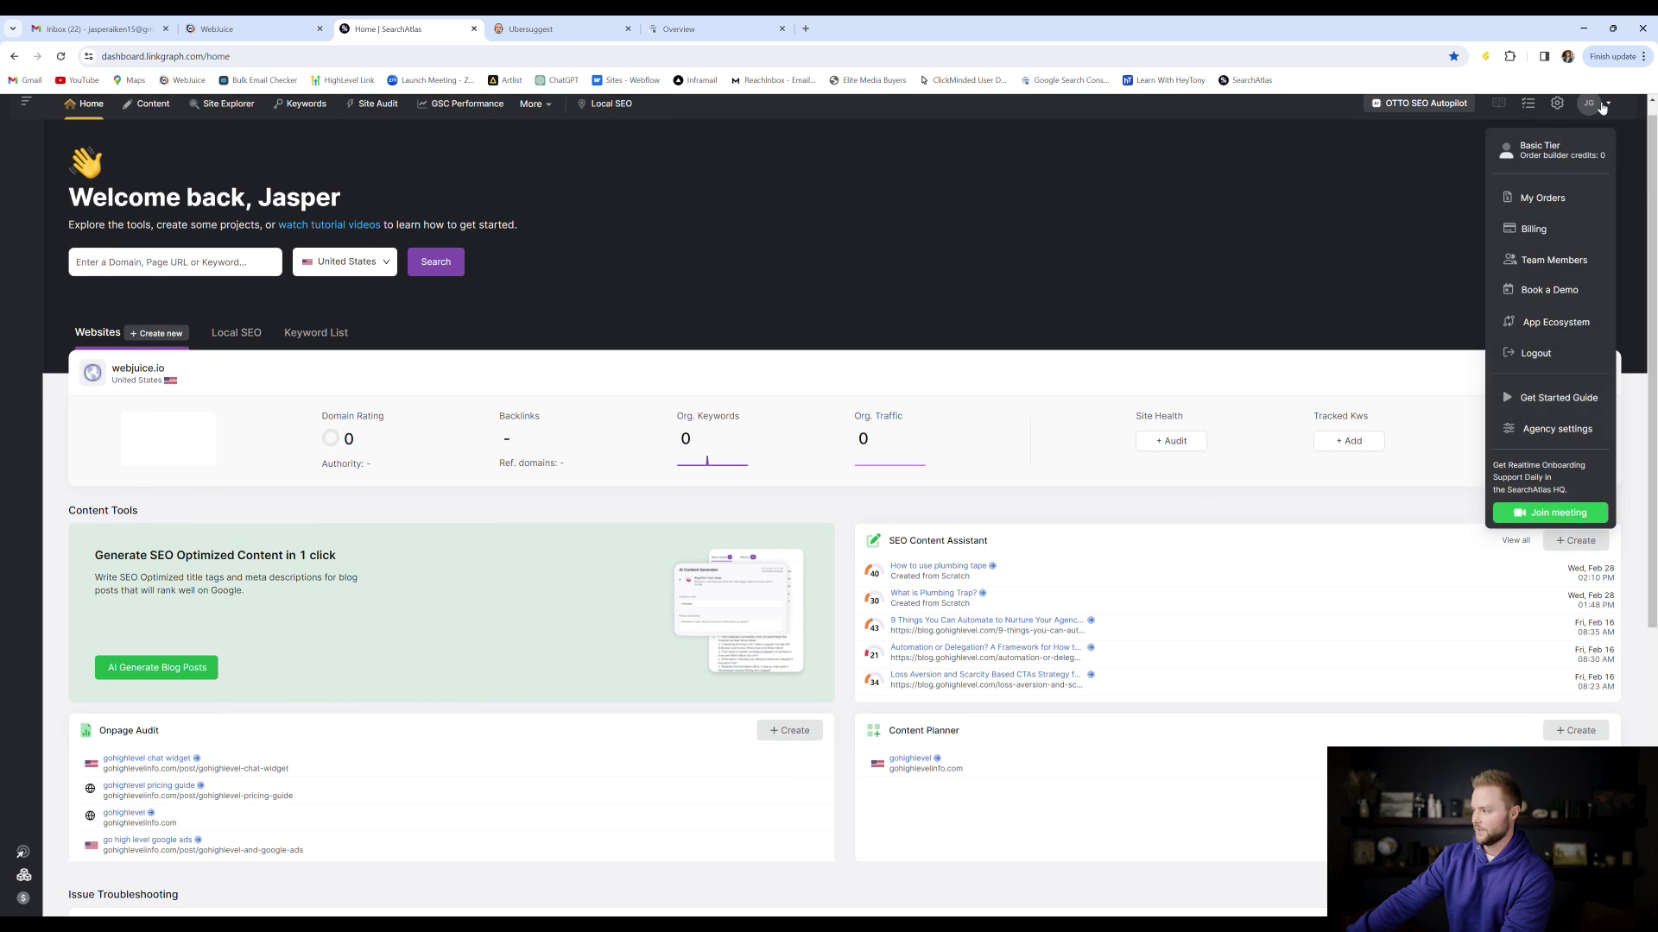
{"action": "left_click", "coordinate": [1576, 431]}
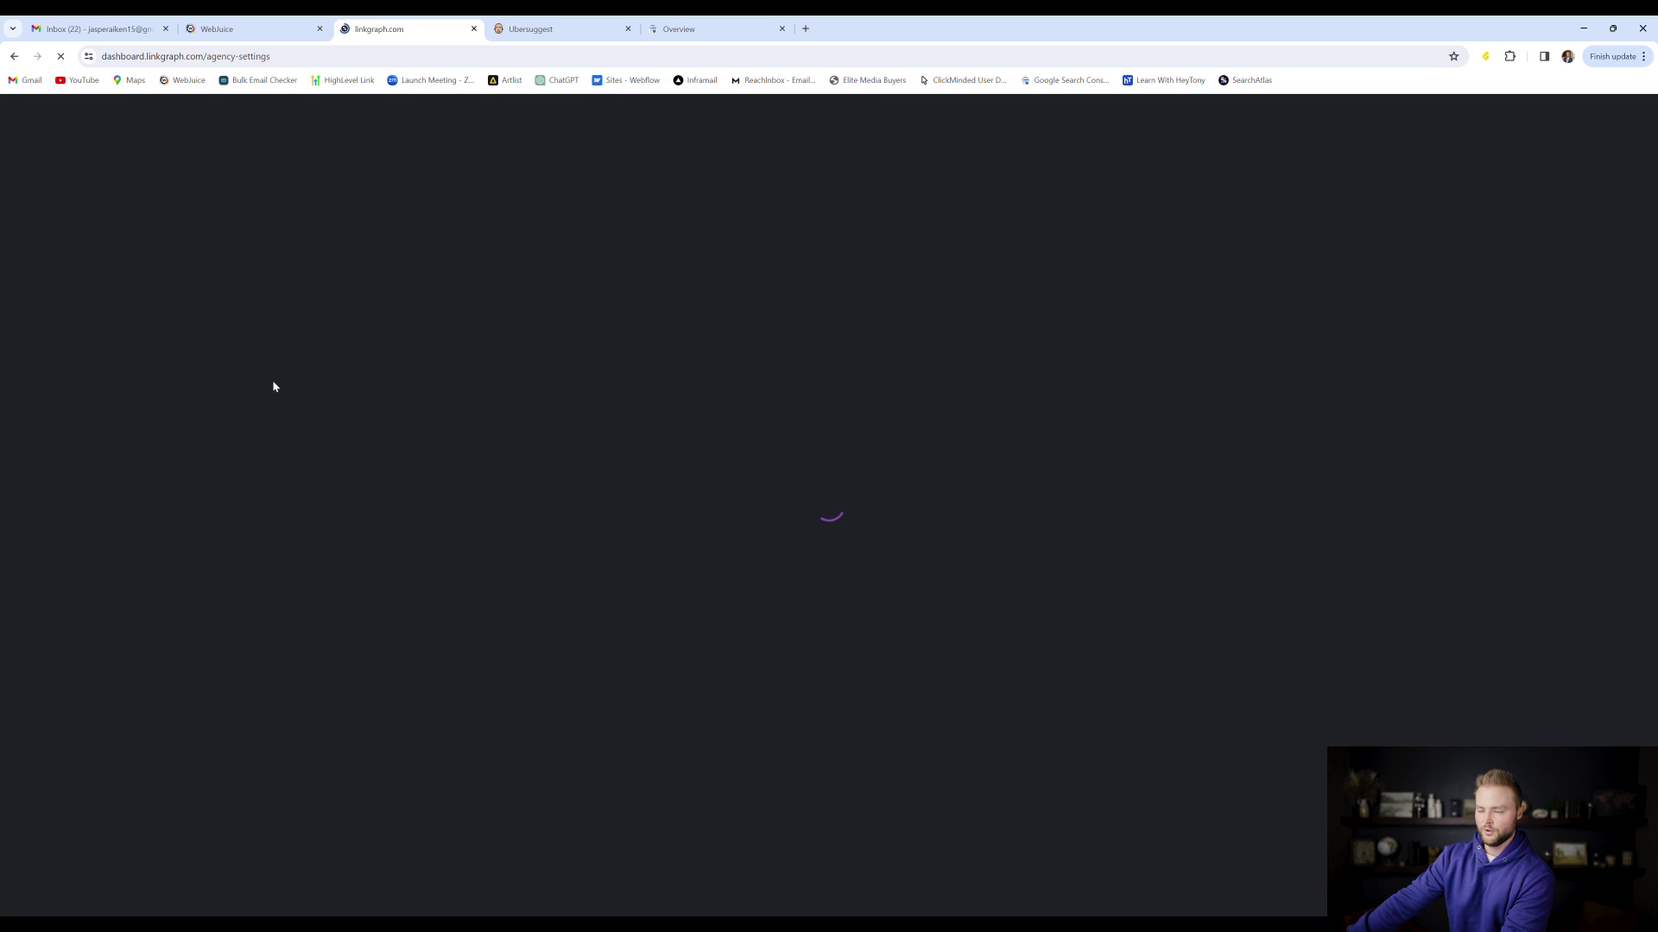
{"action": "left_click", "coordinate": [651, 697]}
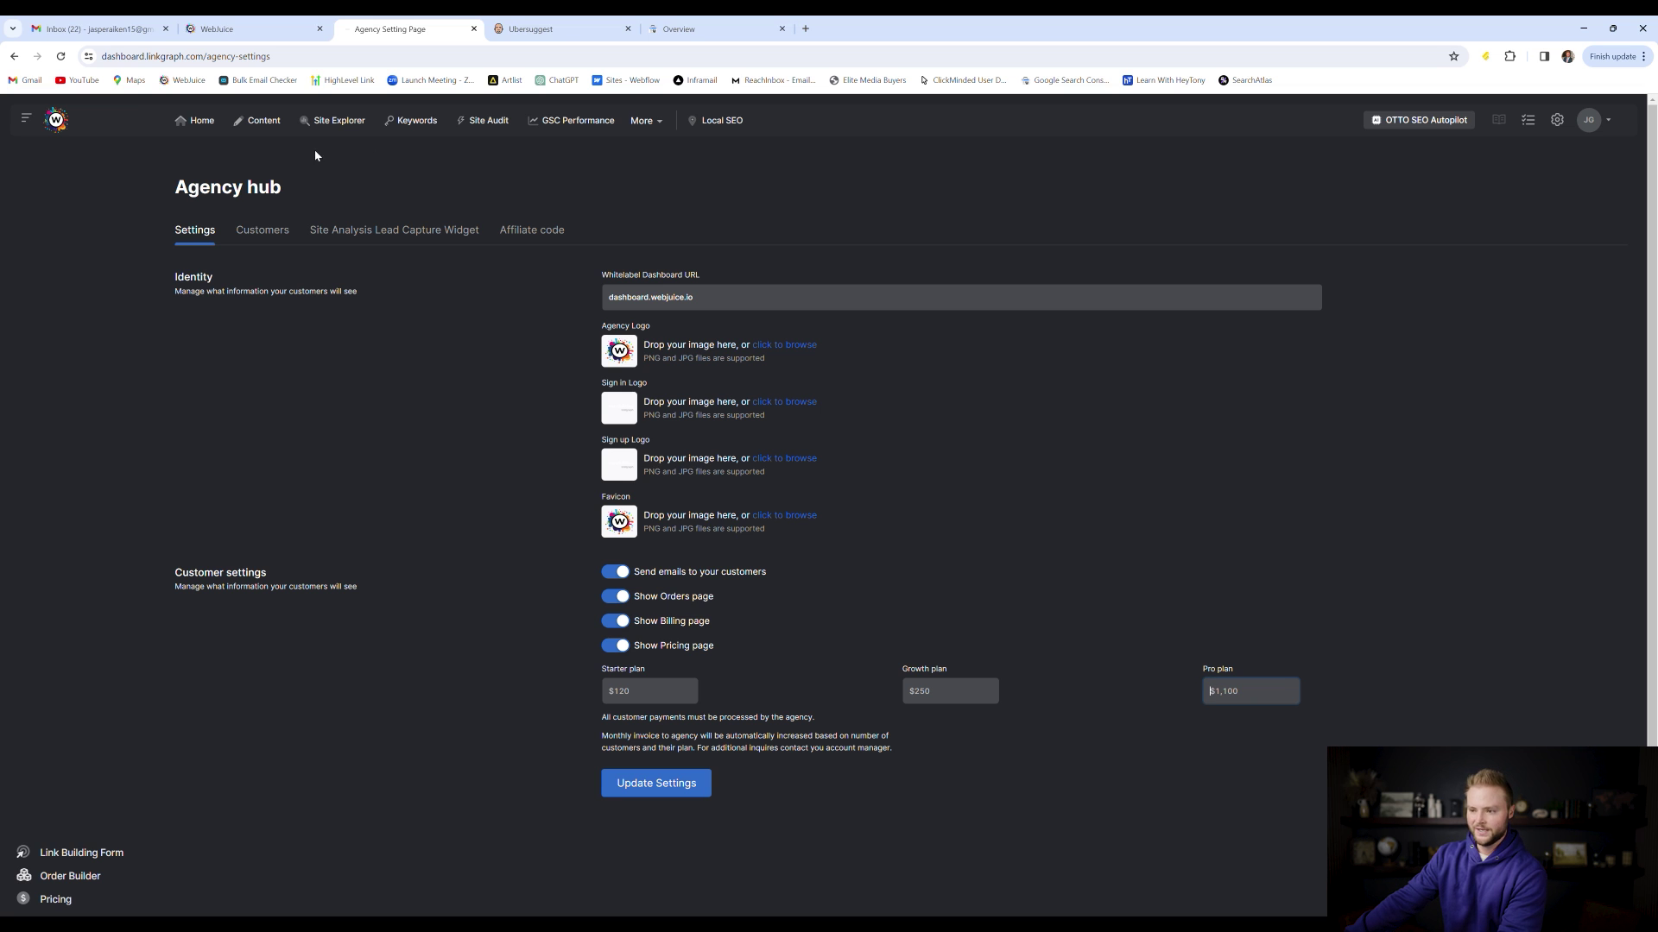
{"action": "left_click", "coordinate": [202, 120]}
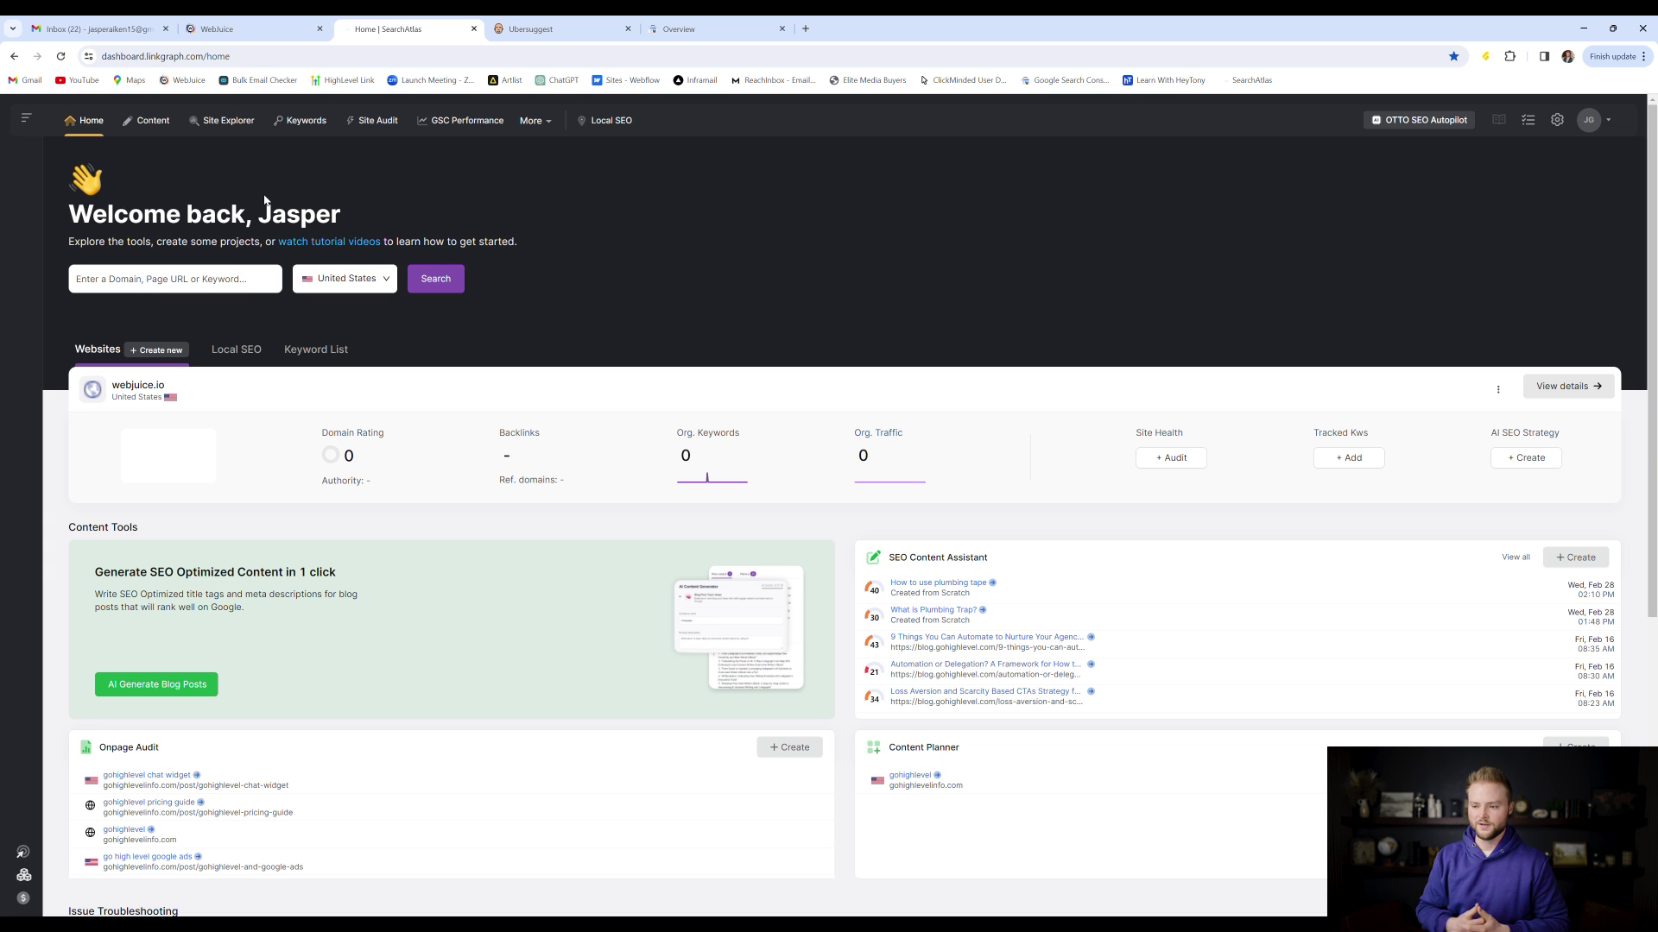
Run a Search Atlas keyword search for 'plumbing boise' from the home dashboard
{"action": "left_click", "coordinate": [186, 278]}
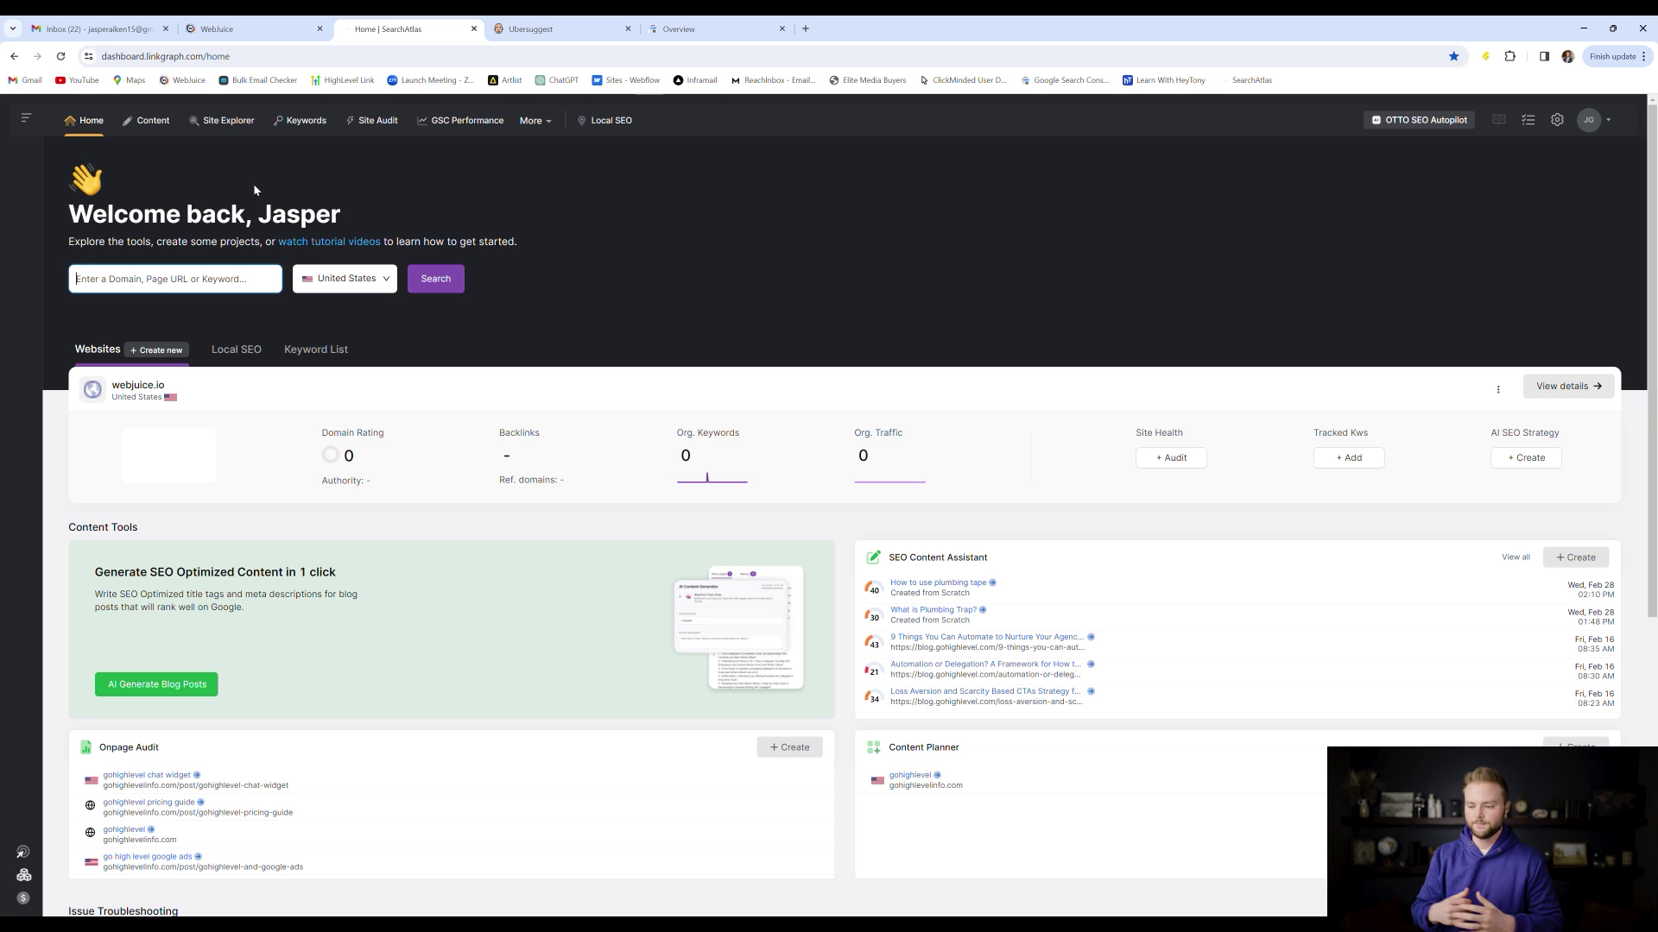
{"action": "type", "text": "plumb"}
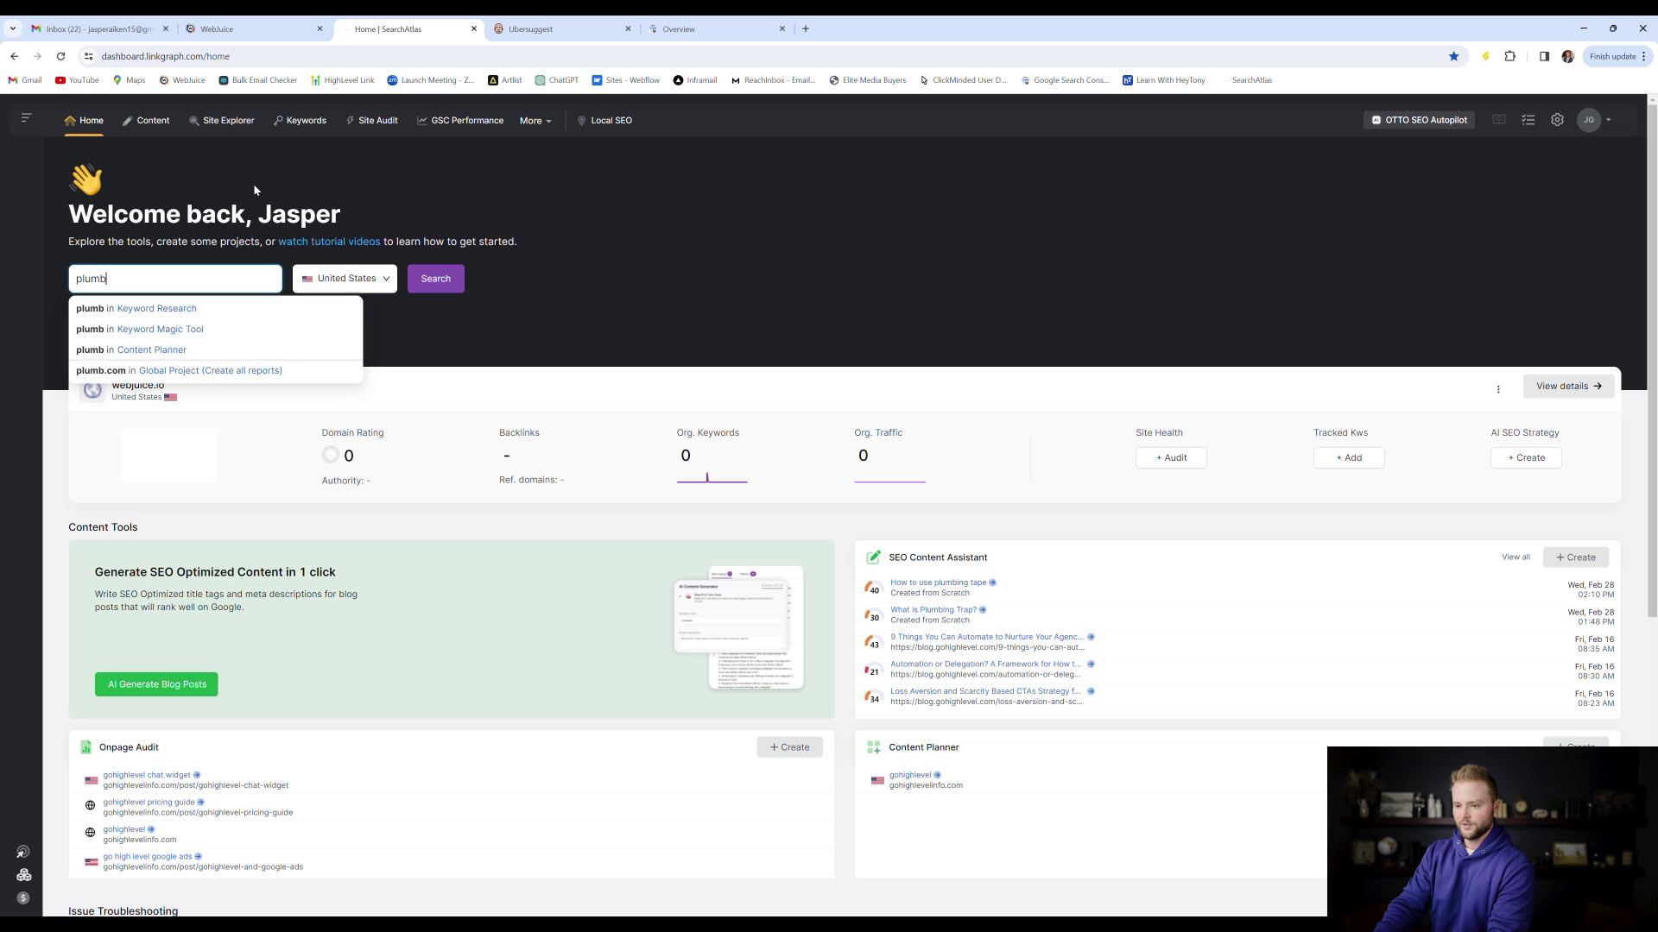
{"action": "type", "text": "ing boise"}
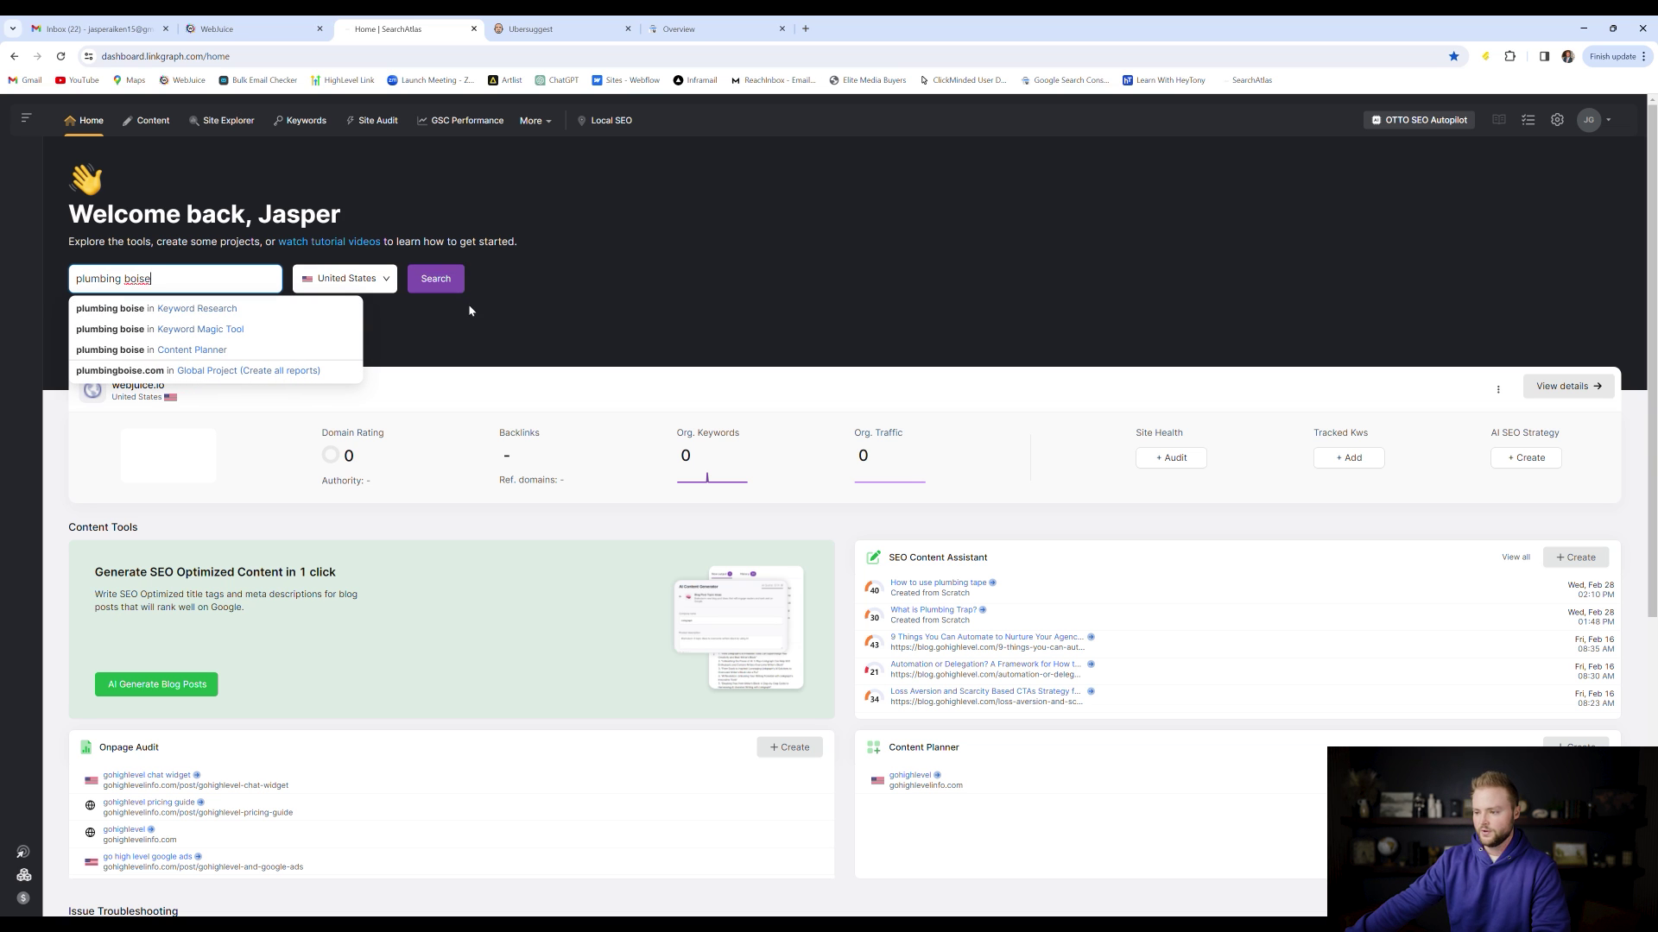
{"action": "left_click", "coordinate": [439, 283]}
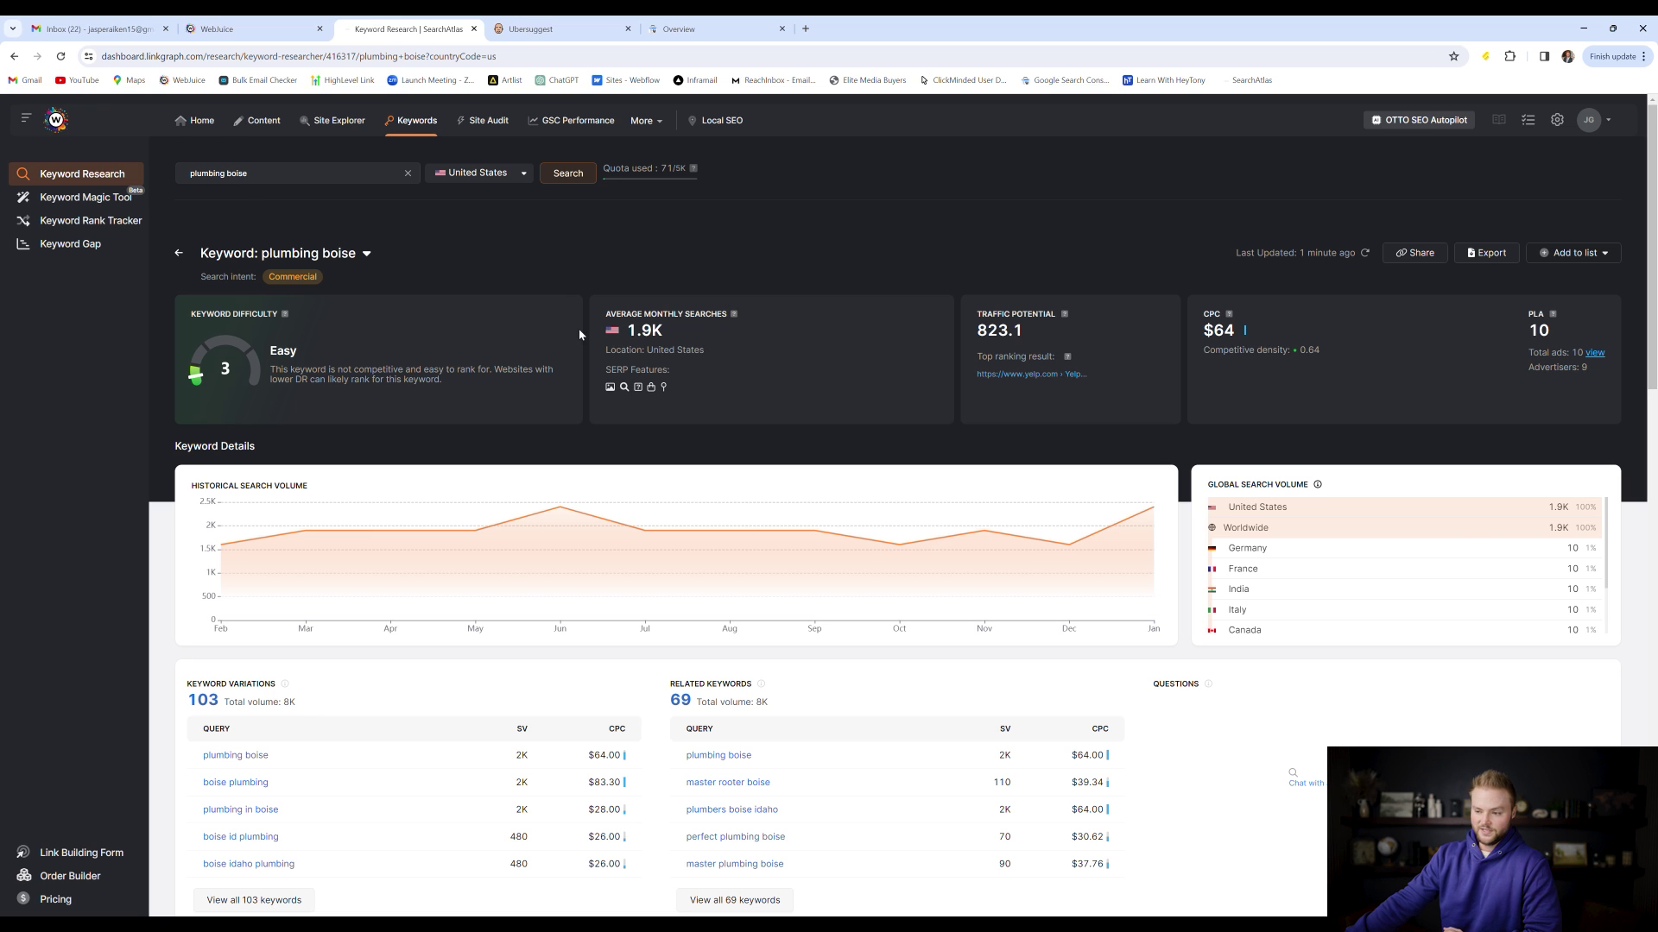
Highlight the plumbing boise figures: 1.9K monthly searches, 823 traffic potential and $64 CPC
{"action": "double_click", "coordinate": [665, 330]}
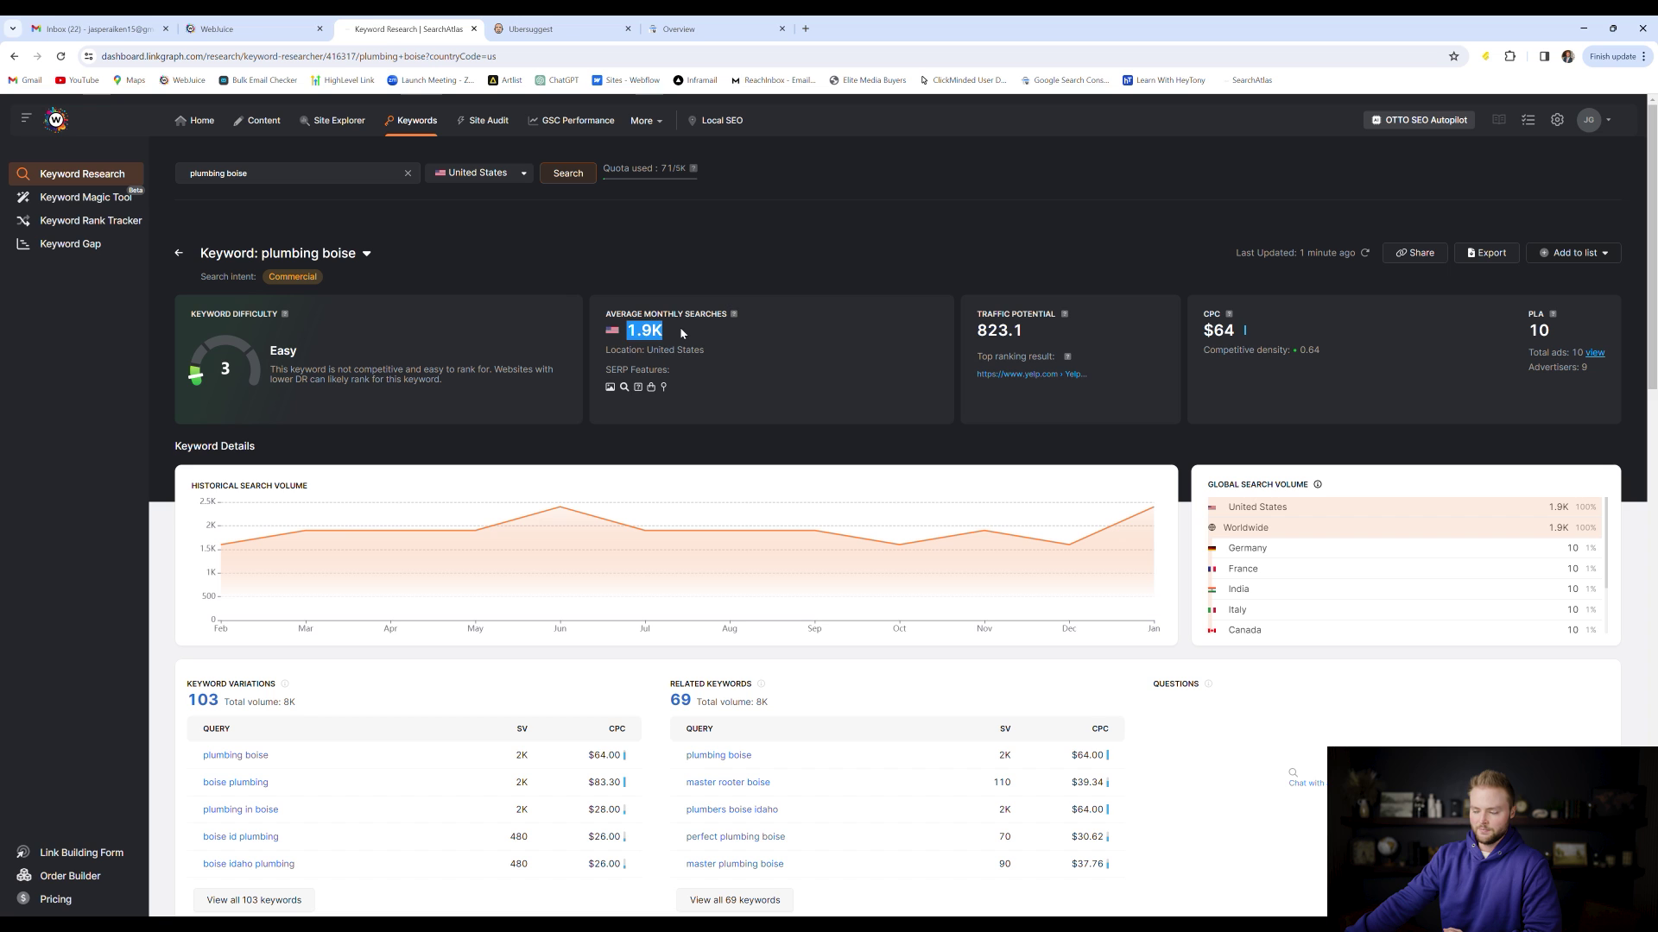
{"action": "left_click", "coordinate": [665, 330]}
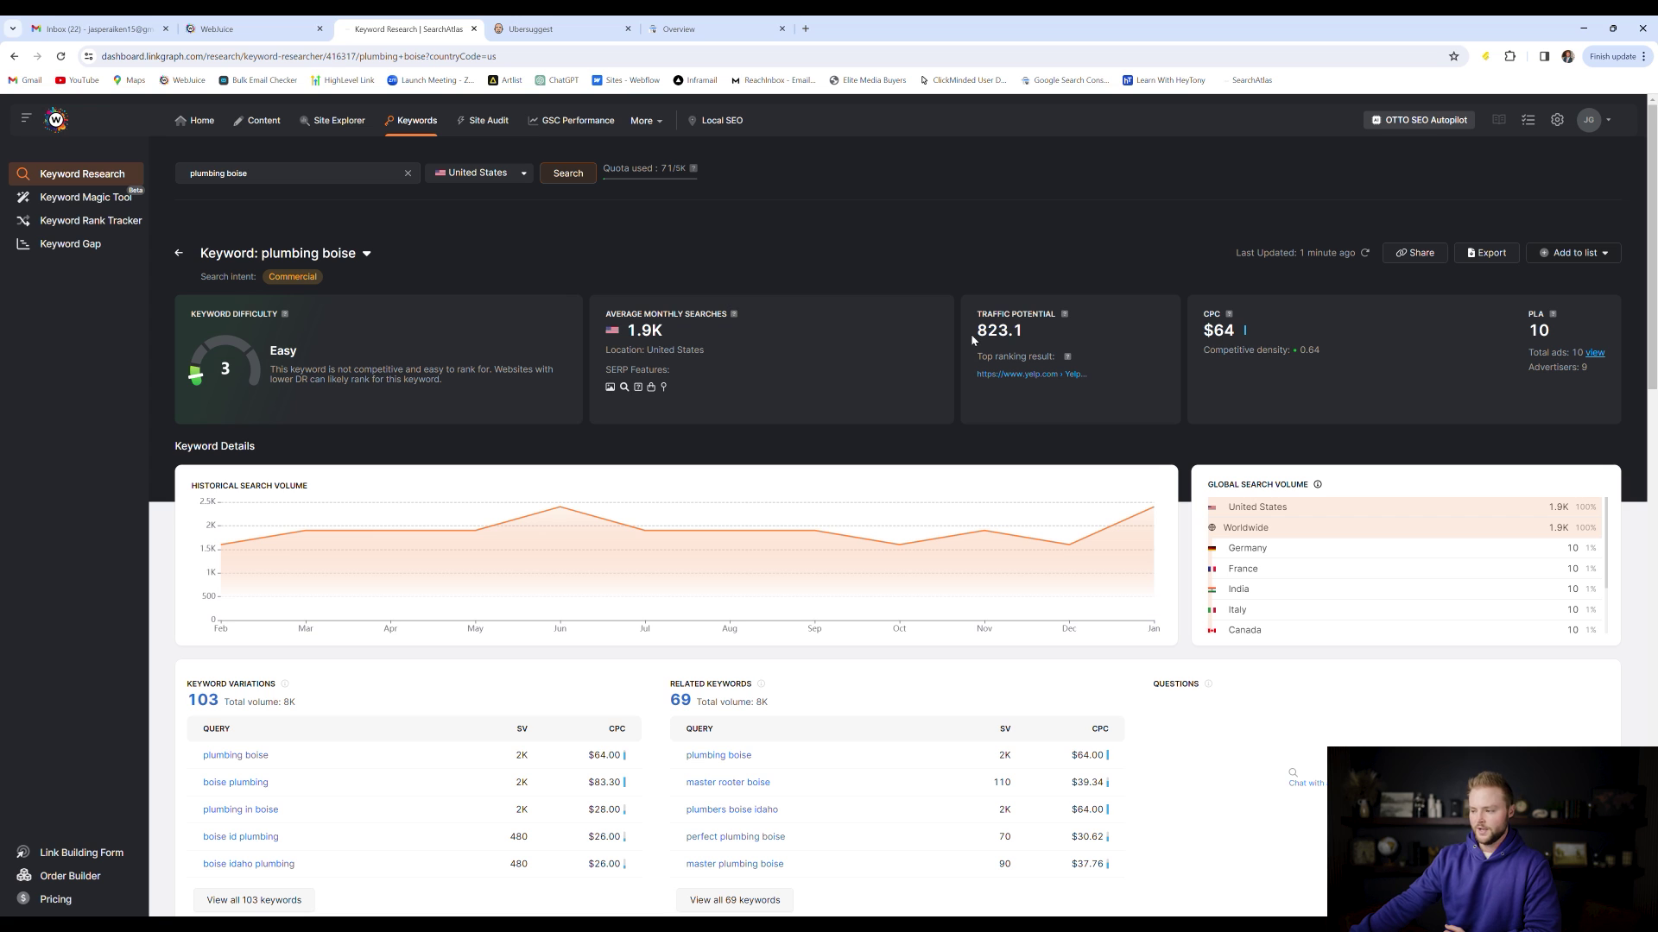
{"action": "left_click_drag", "start_coordinate": [978, 333], "coordinate": [1007, 337]}
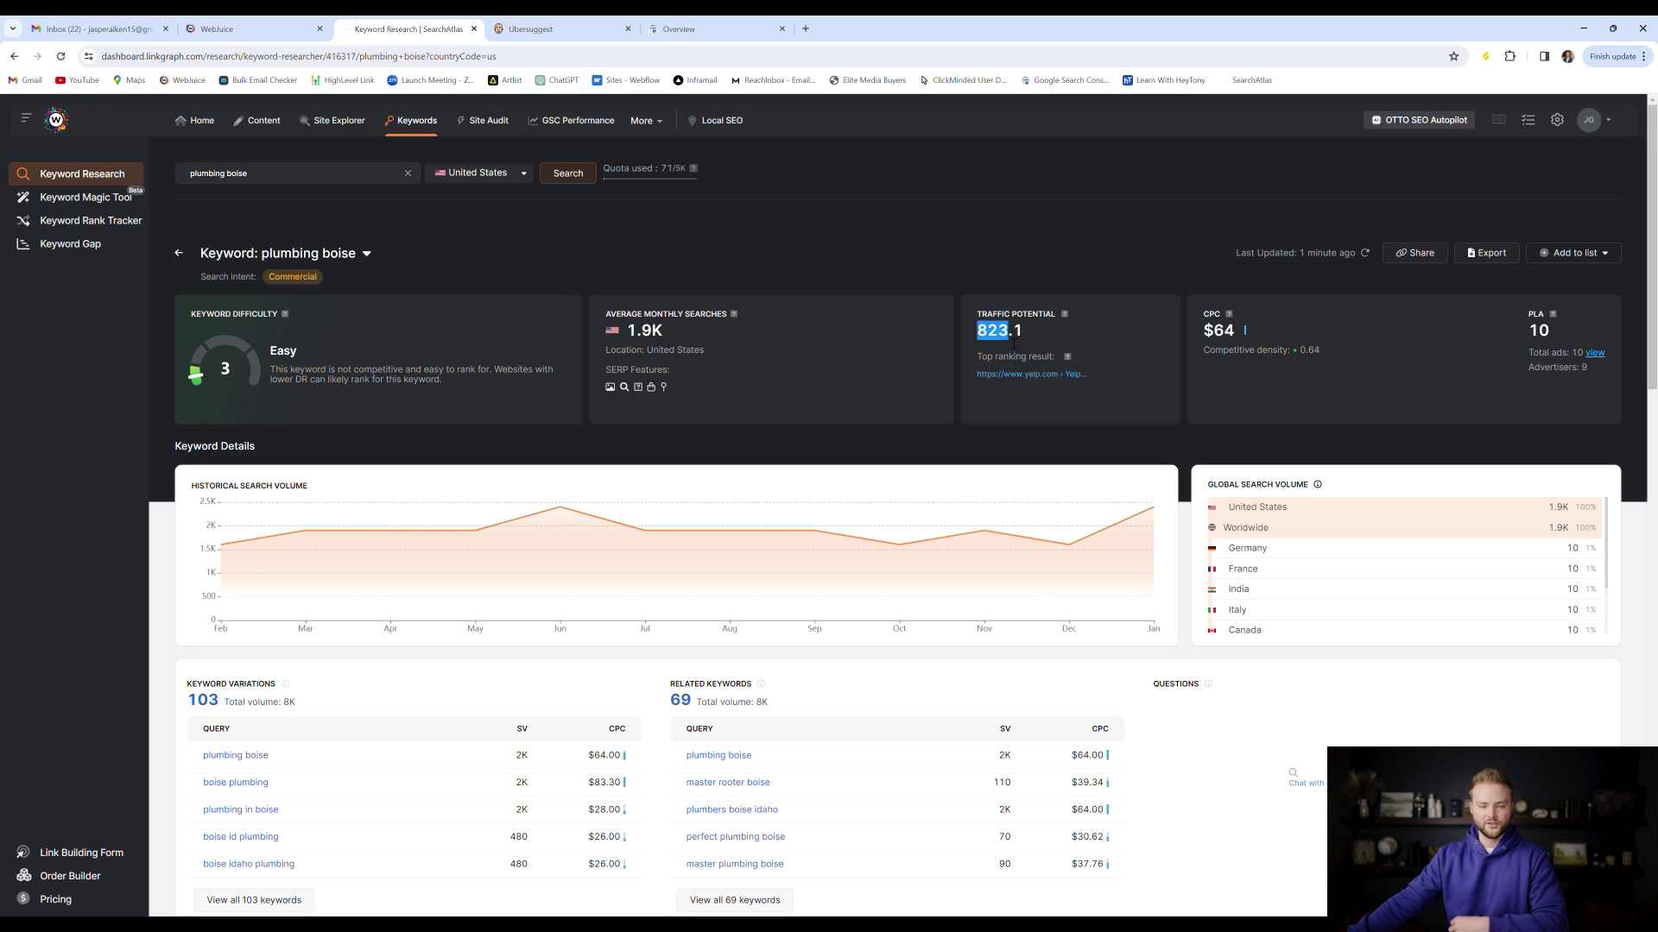
{"action": "left_click", "coordinate": [1015, 343]}
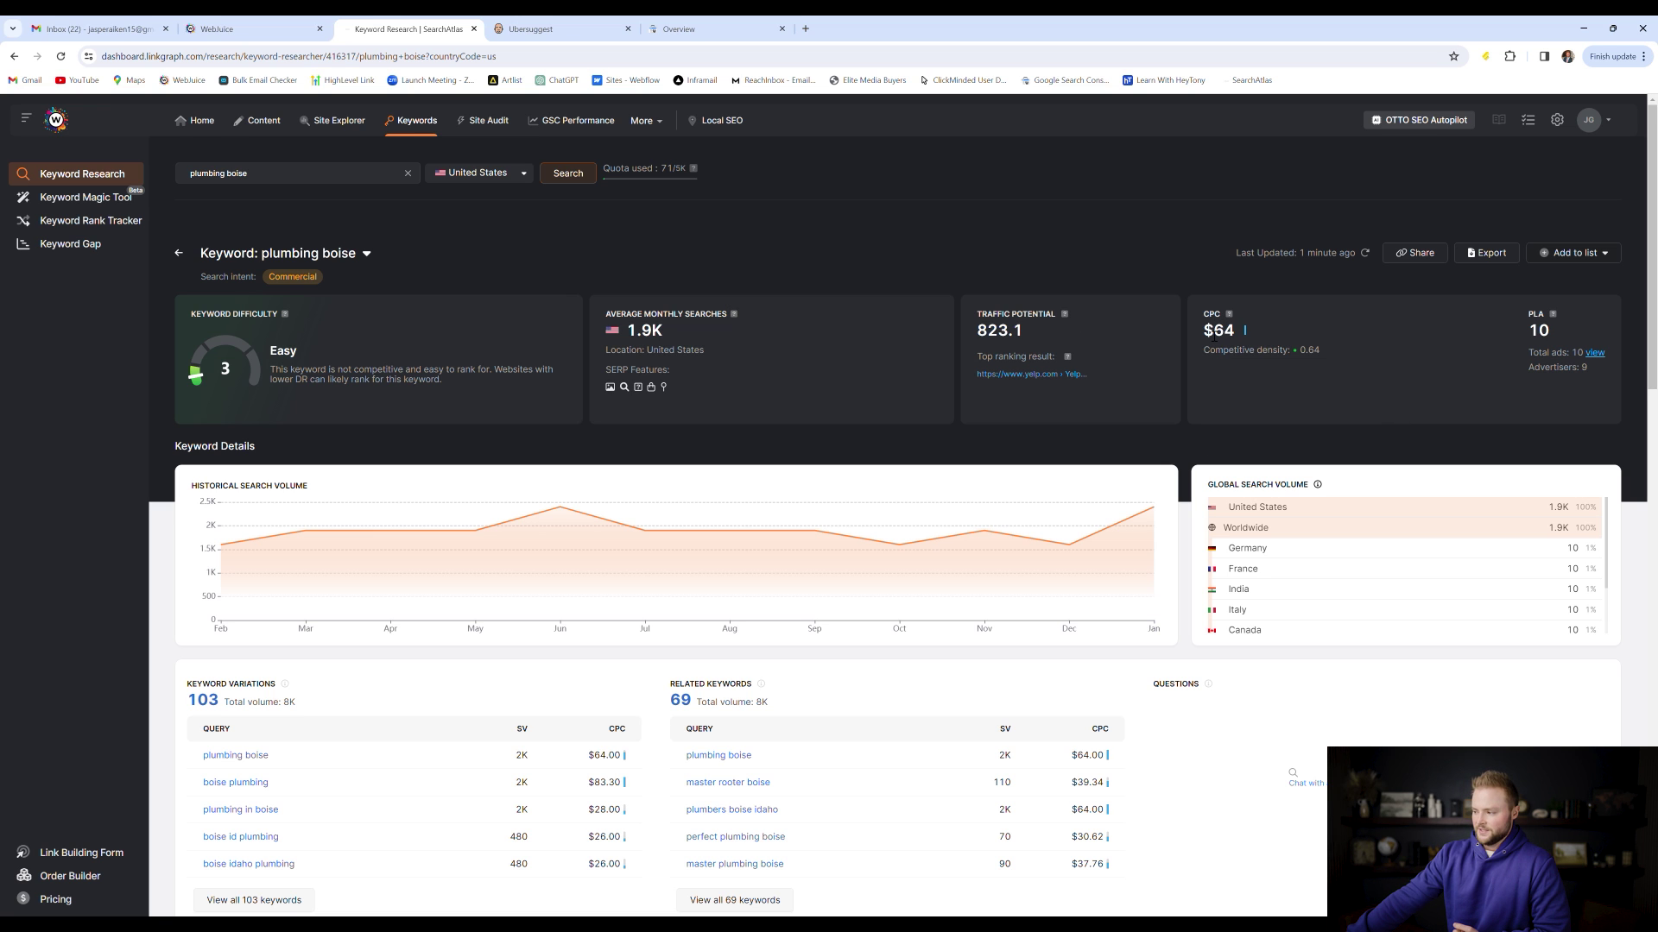
{"action": "left_click_drag", "start_coordinate": [1213, 335], "coordinate": [1238, 335]}
{"action": "left_click", "coordinate": [1235, 333]}
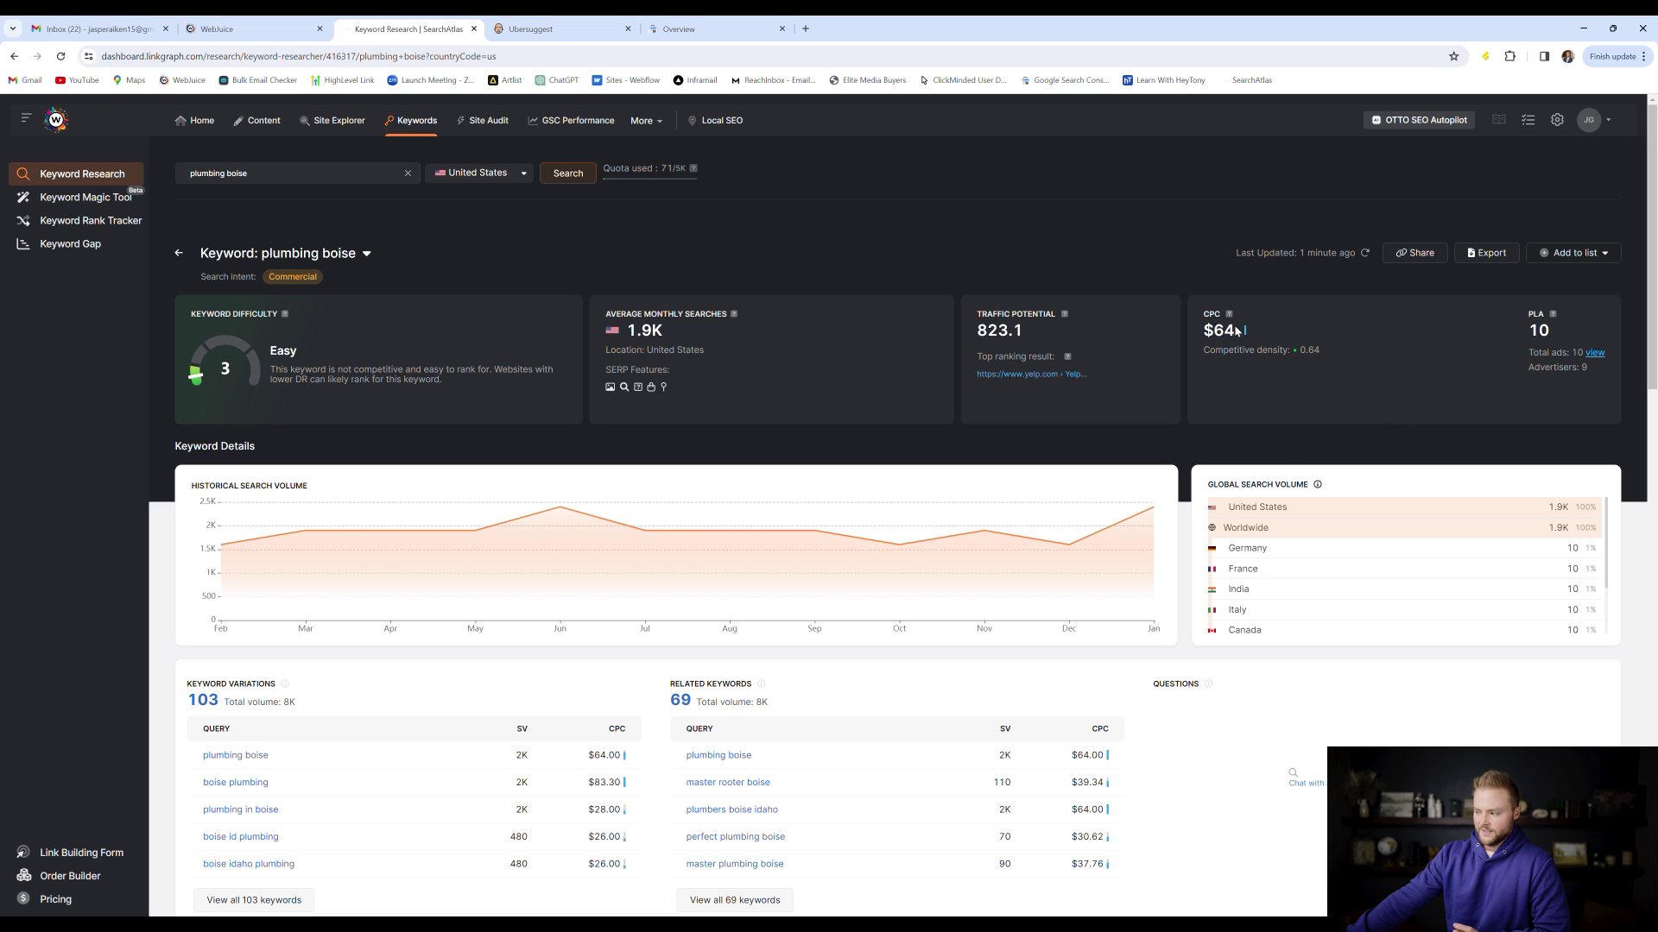
{"action": "left_click_drag", "start_coordinate": [1212, 337], "coordinate": [1240, 338]}
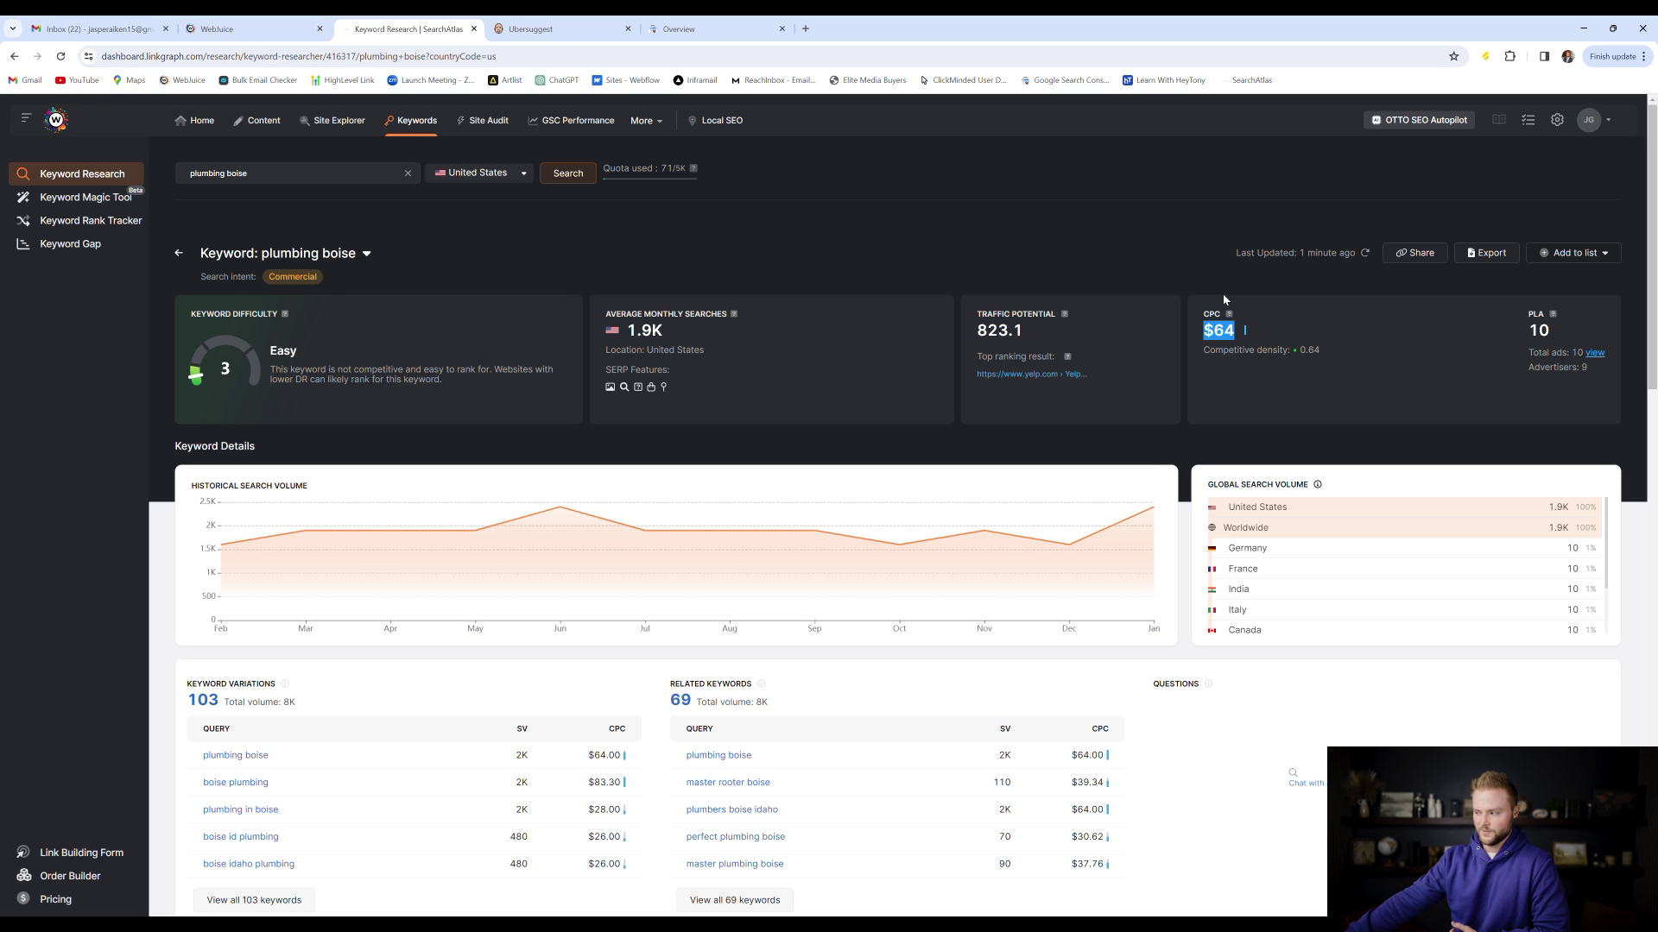
{"action": "left_click", "coordinate": [1201, 336]}
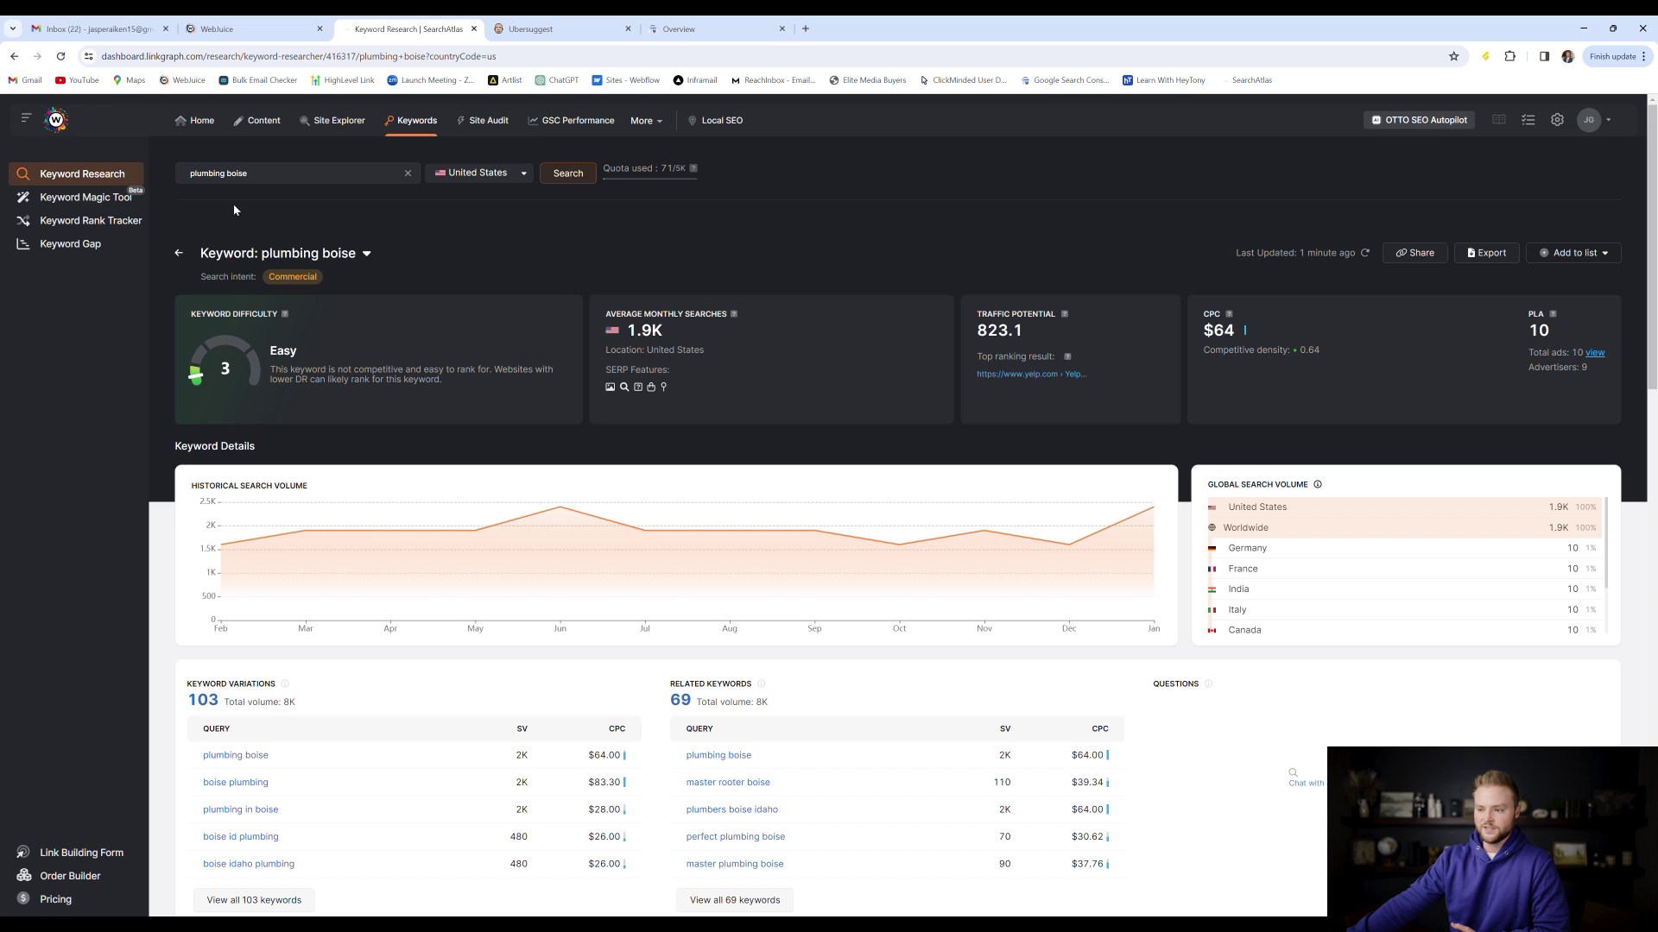
{"action": "left_click_drag", "start_coordinate": [1204, 332], "coordinate": [1235, 333]}
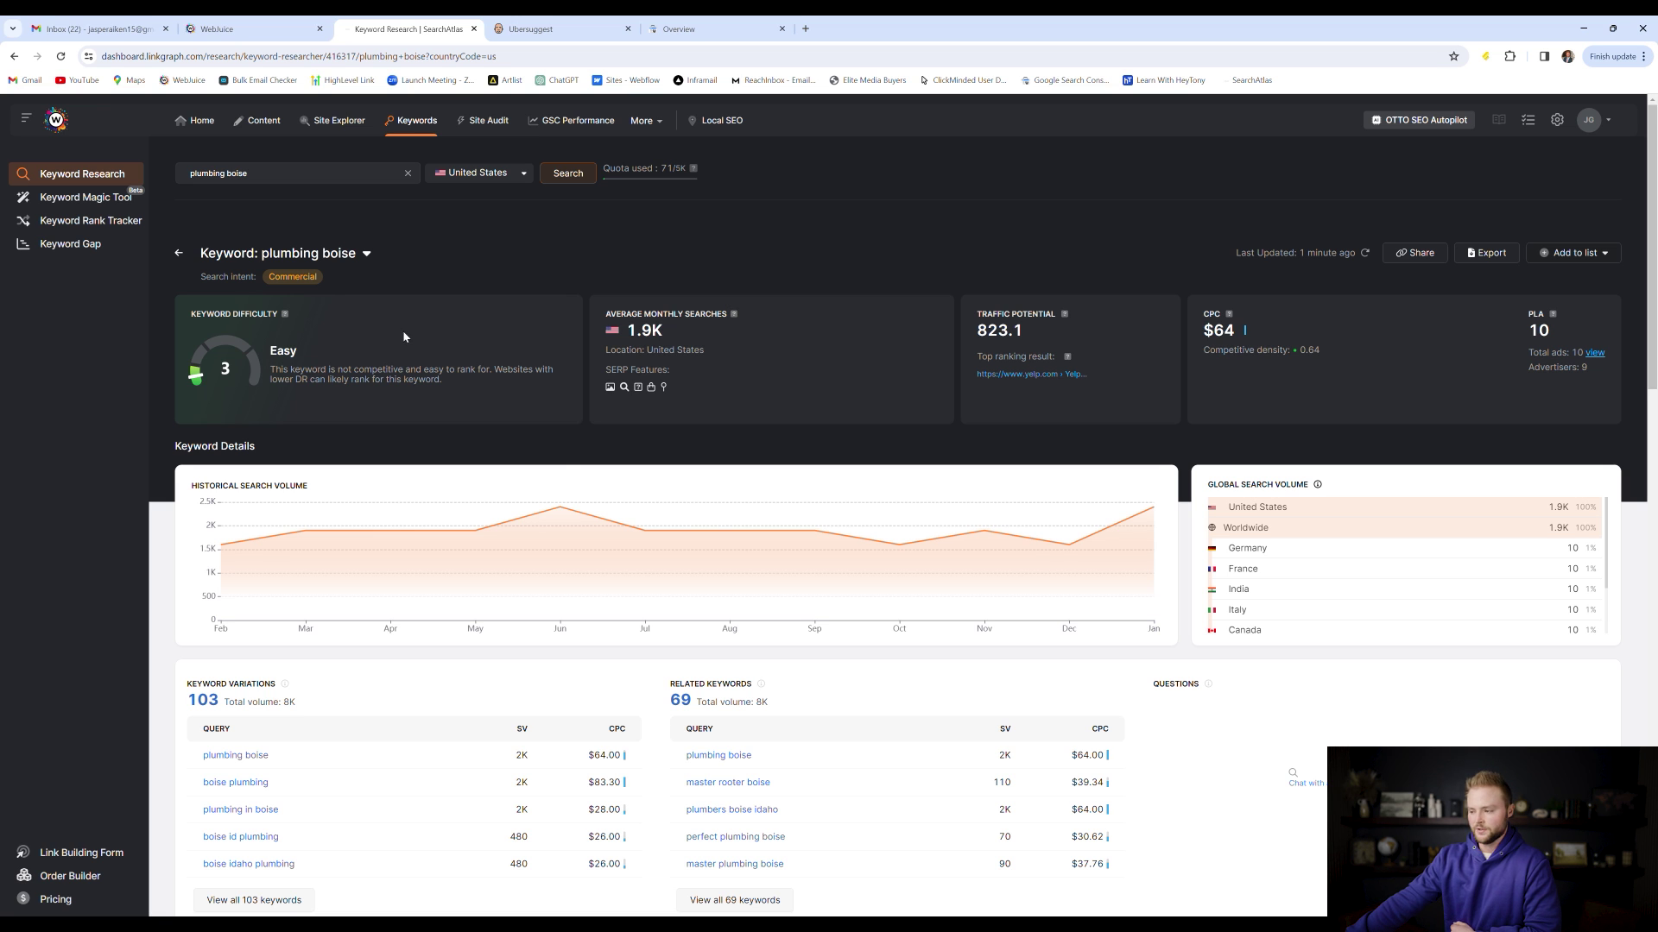
Show all 69 related keywords for plumbing boise in the Keyword Magic Tool
{"action": "scroll", "coordinate": [592, 380], "scroll_direction": "down", "scroll_amount": 2}
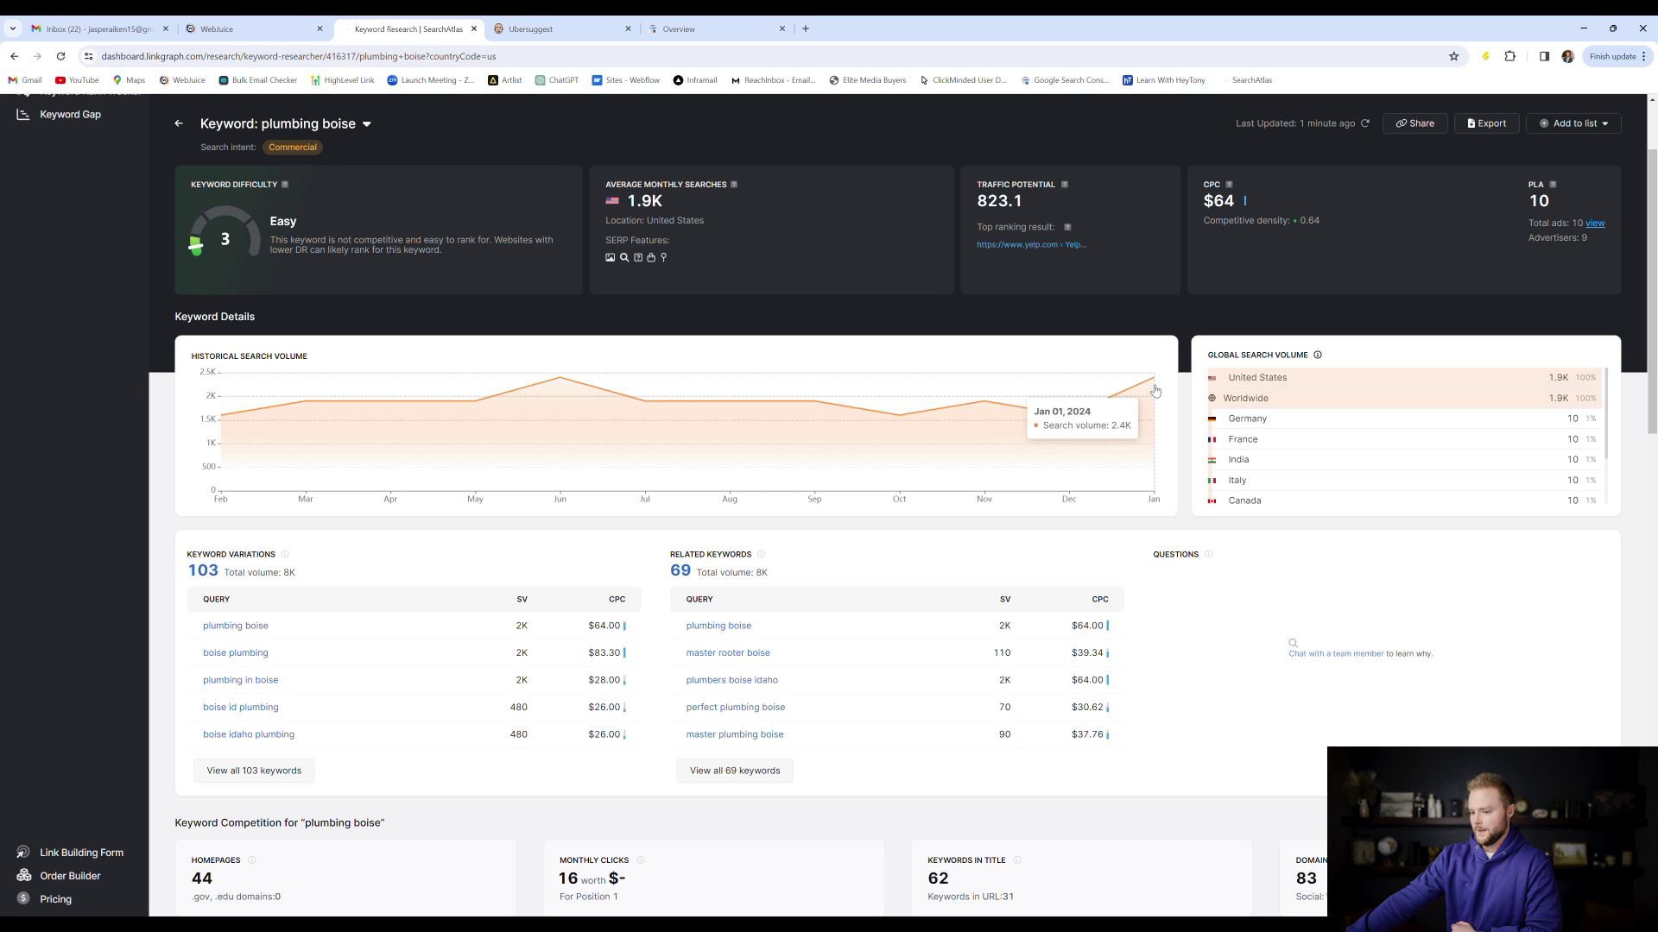
{"action": "scroll", "coordinate": [442, 426], "scroll_direction": "down", "scroll_amount": 2}
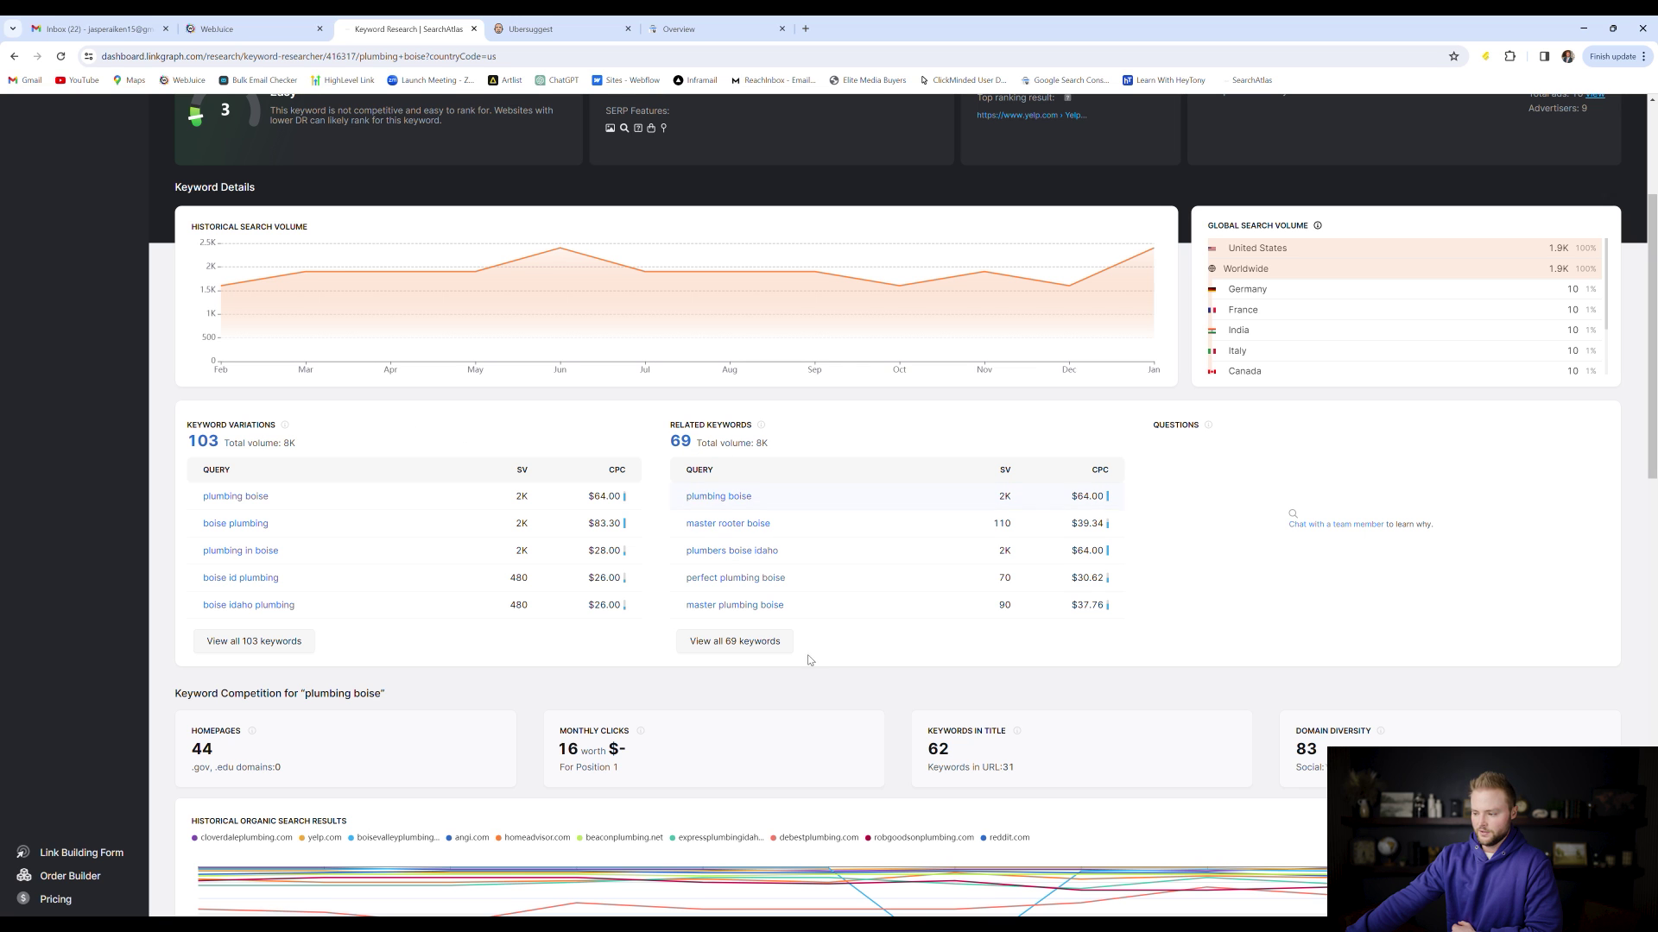
{"action": "left_click", "coordinate": [752, 648]}
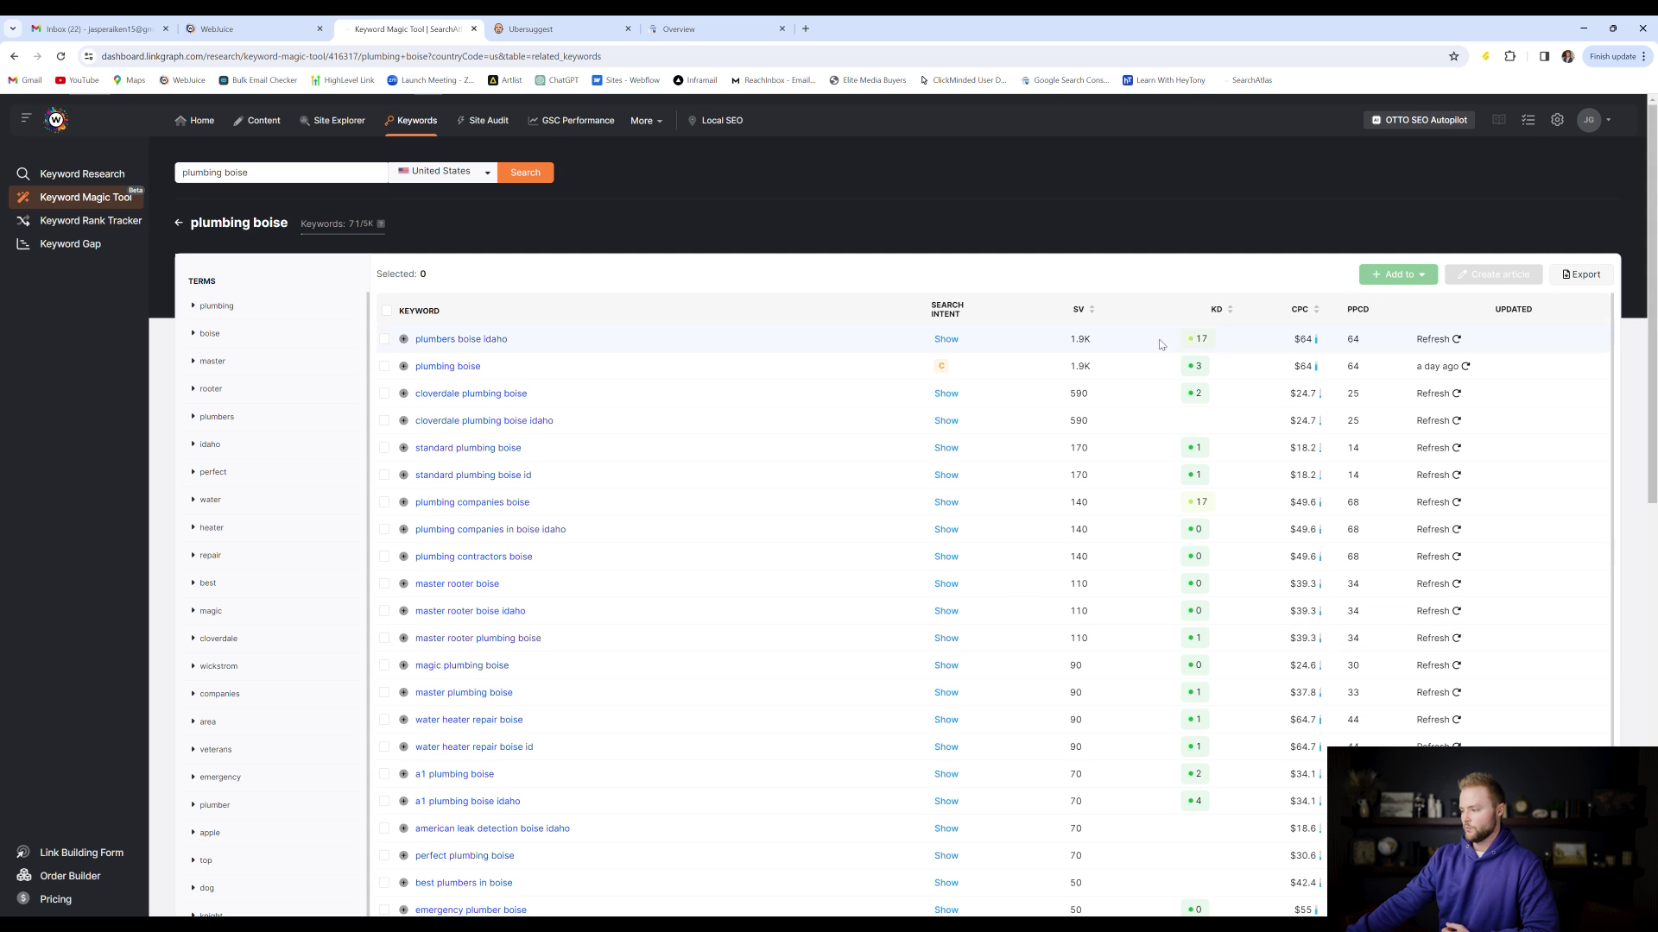
{"action": "mouse_move", "coordinate": [1220, 313]}
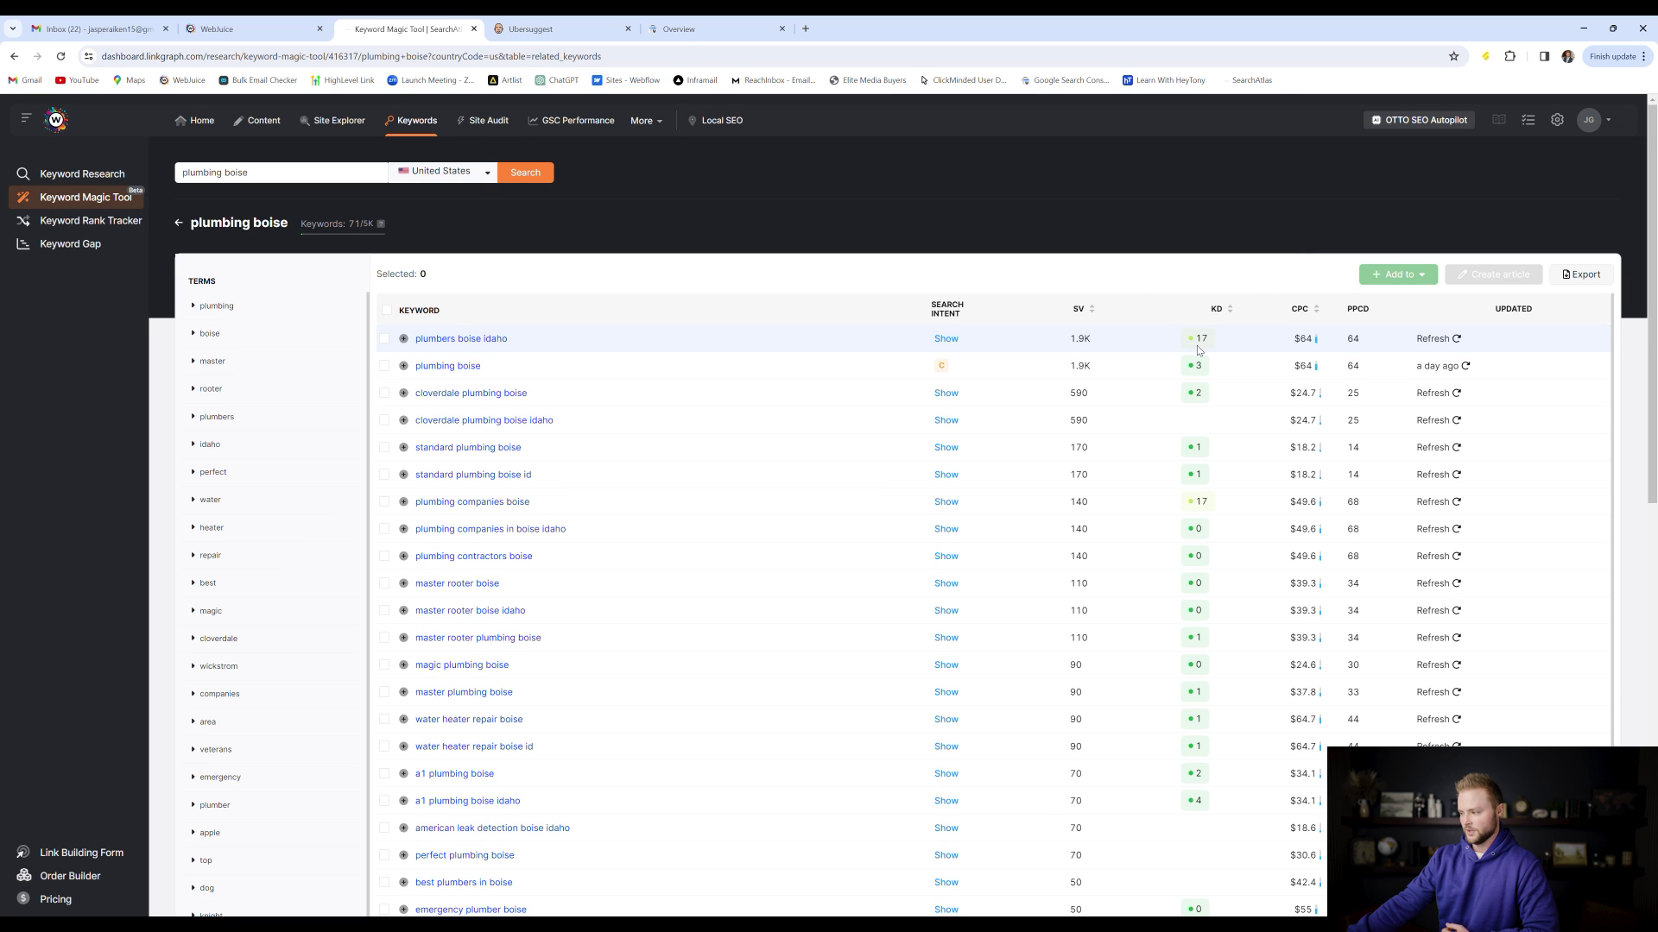
{"action": "scroll", "coordinate": [1200, 354], "scroll_direction": "down", "scroll_amount": 5}
{"action": "scroll", "coordinate": [1205, 361], "scroll_direction": "down", "scroll_amount": 1}
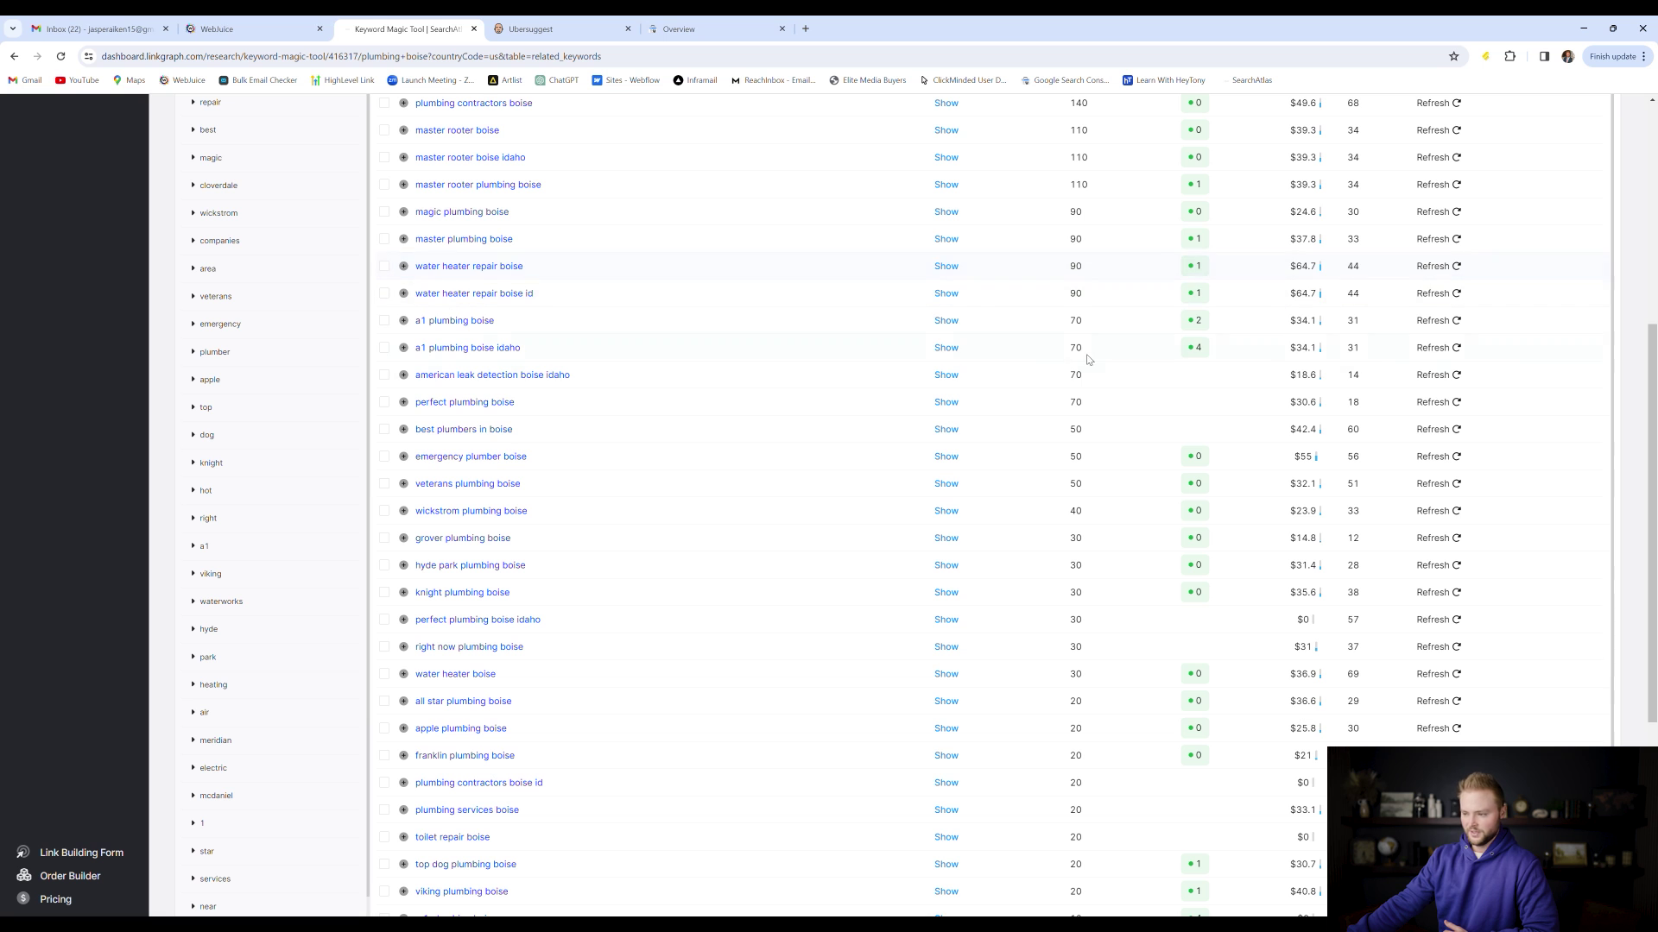
{"action": "scroll", "coordinate": [1182, 278], "scroll_direction": "down", "scroll_amount": 5}
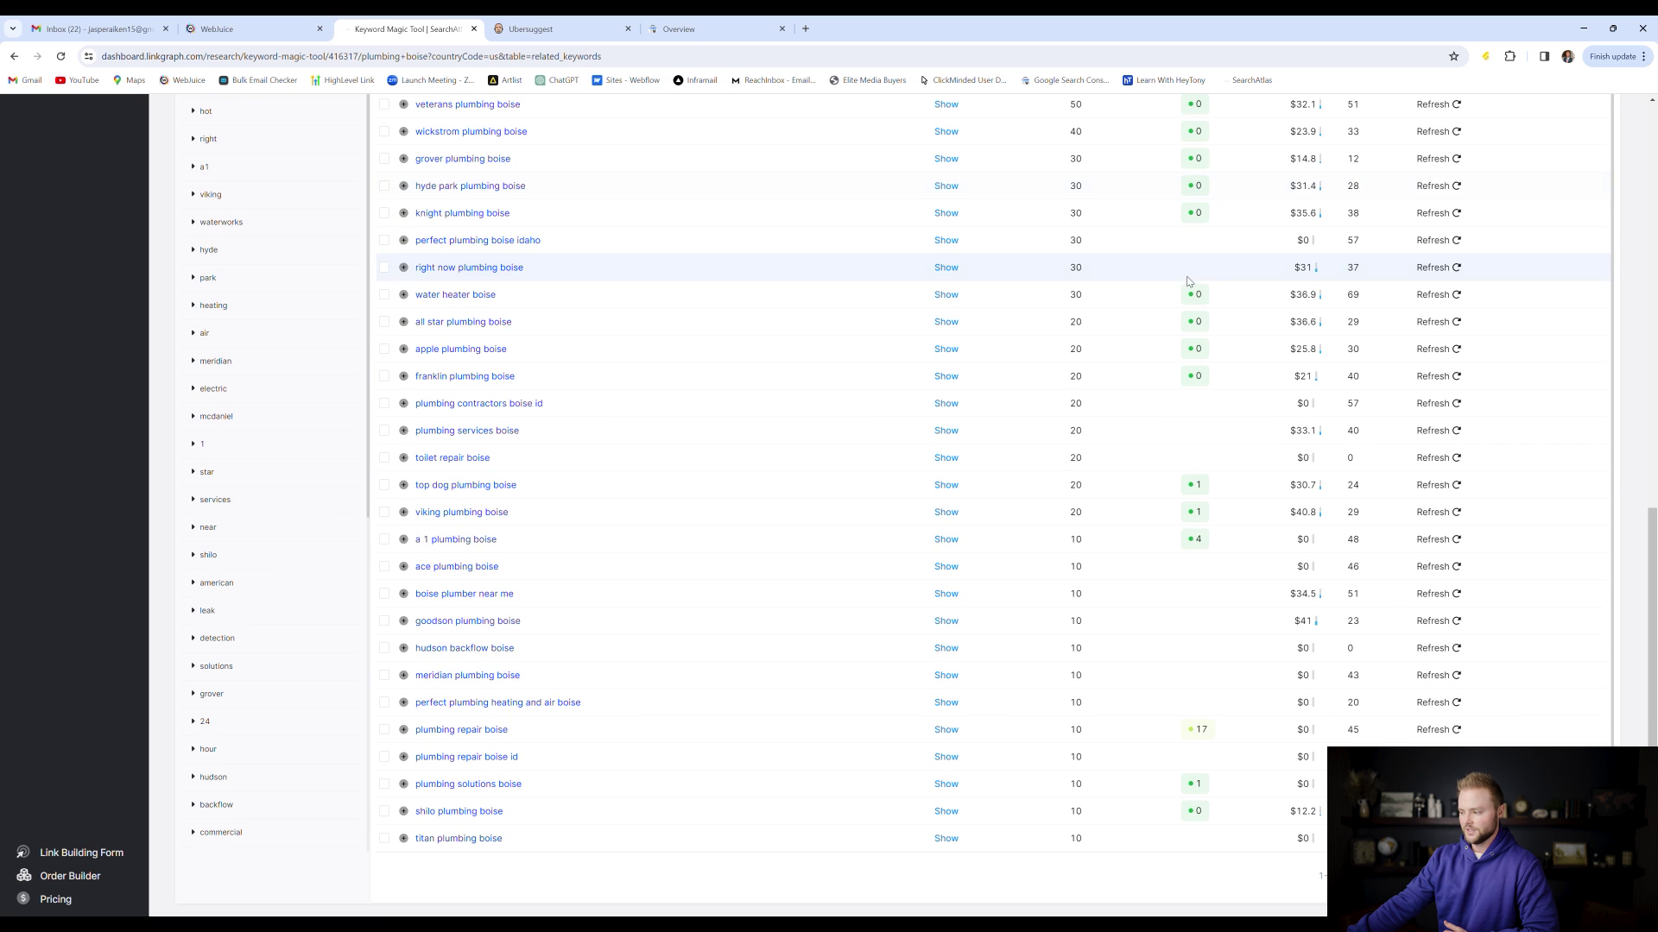
{"action": "scroll", "coordinate": [1237, 349], "scroll_direction": "up", "scroll_amount": 3}
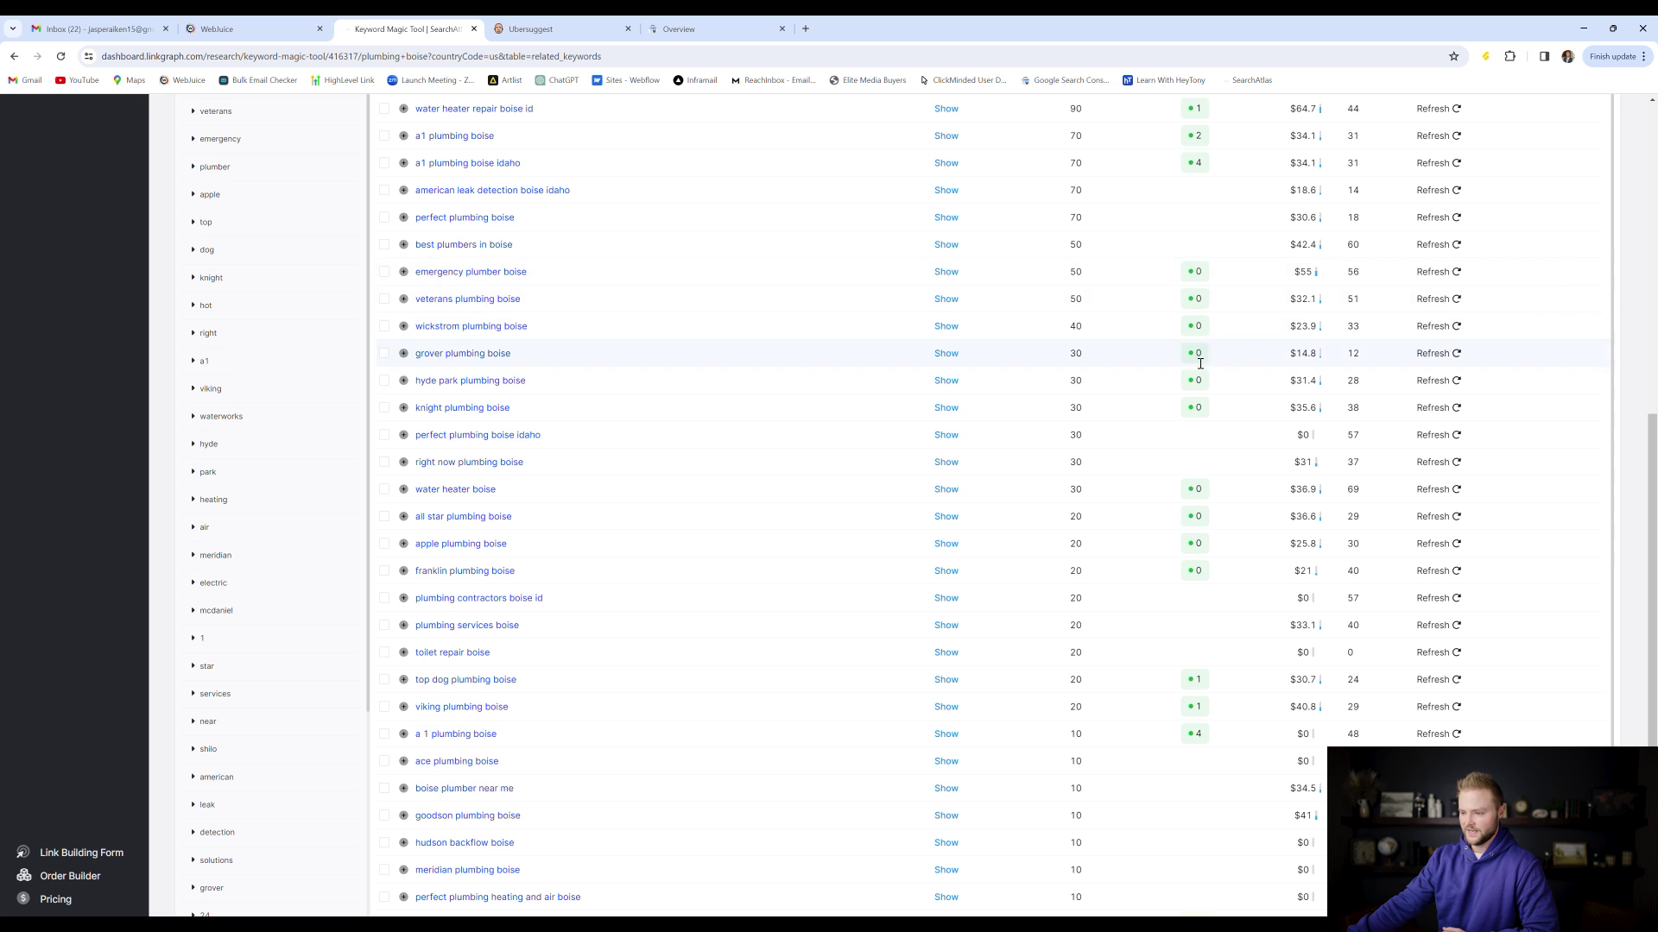
{"action": "scroll", "coordinate": [1200, 363], "scroll_direction": "up", "scroll_amount": 6}
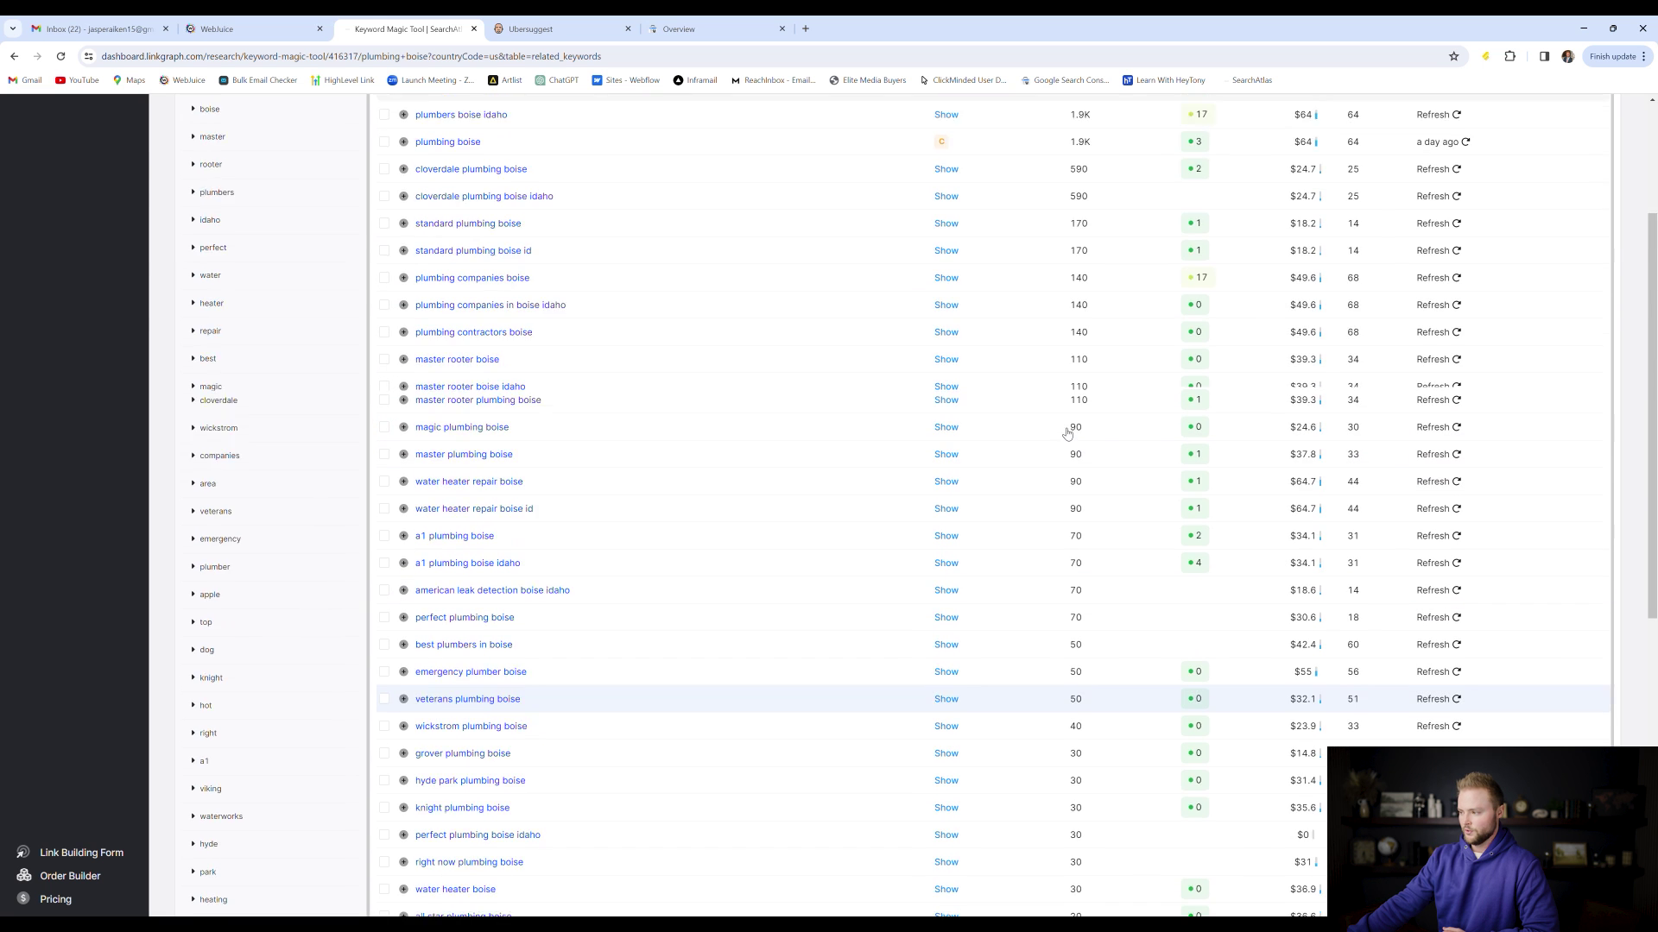
{"action": "scroll", "coordinate": [1067, 433], "scroll_direction": "up", "scroll_amount": 3}
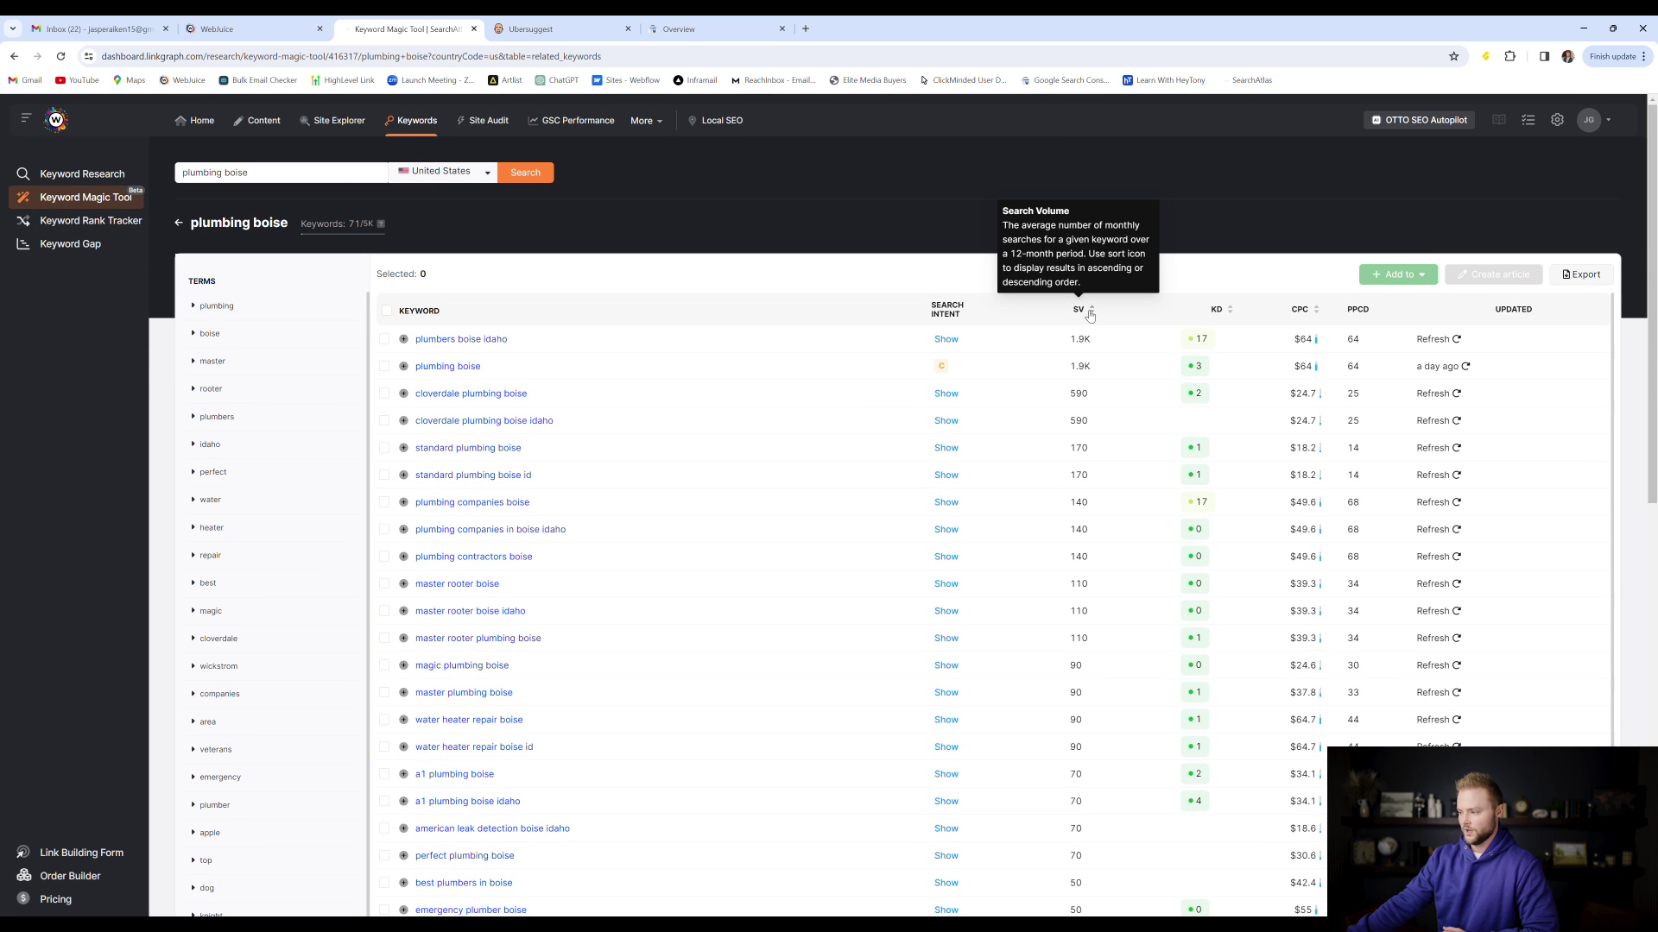
{"action": "scroll", "coordinate": [1079, 346], "scroll_direction": "down", "scroll_amount": 6}
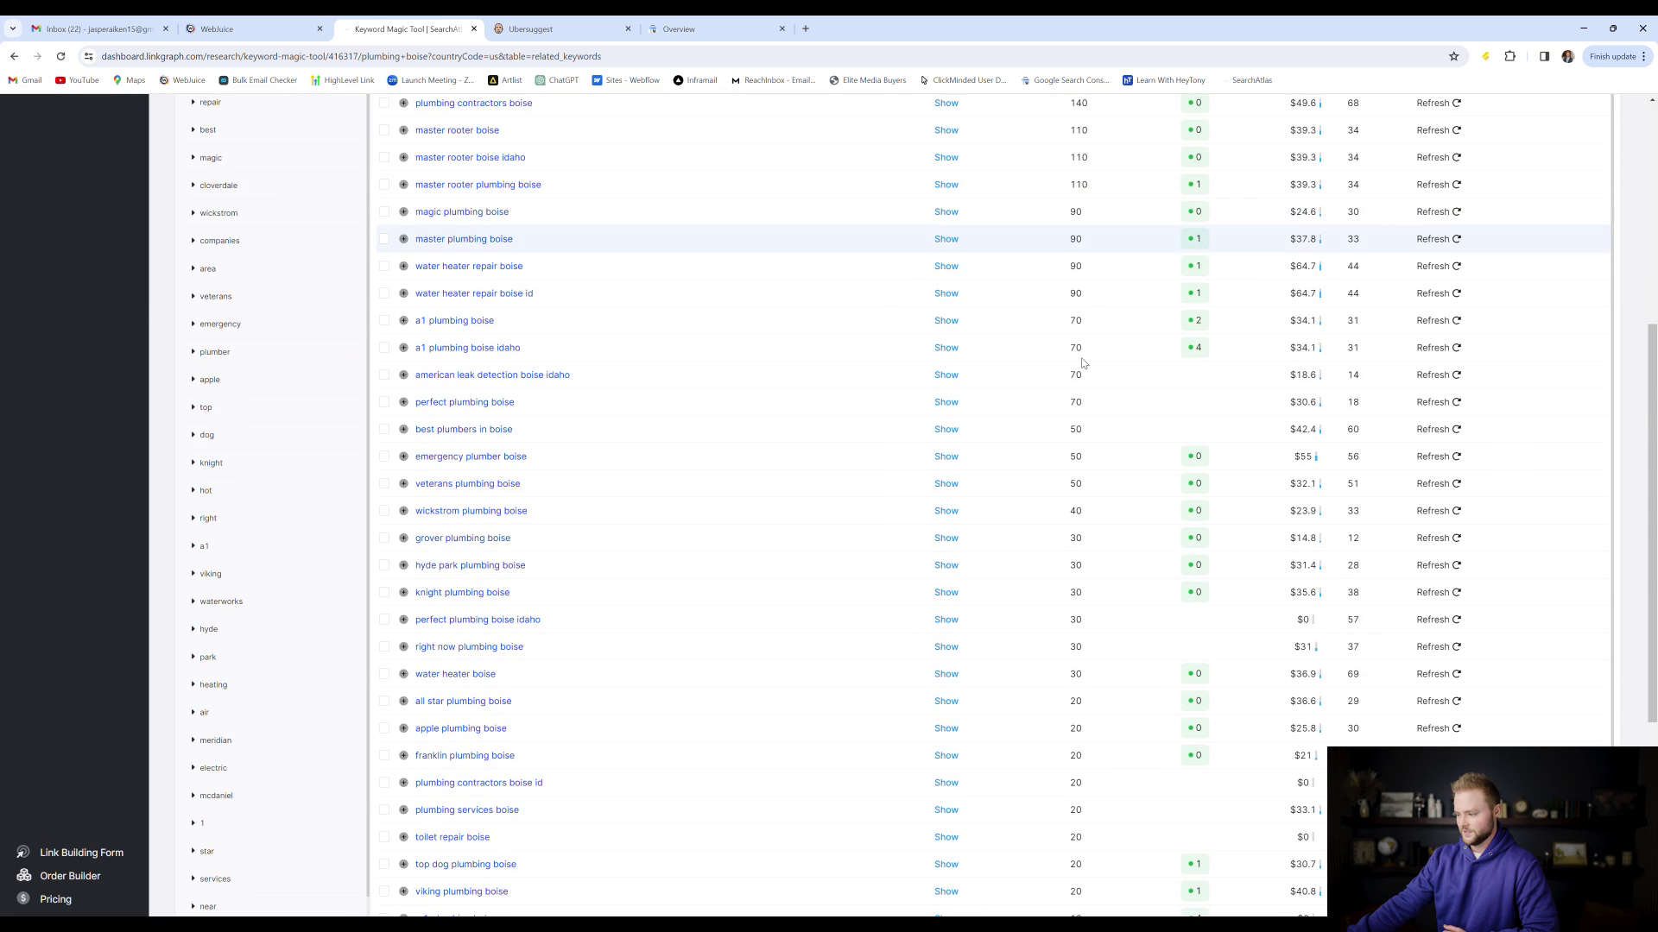
{"action": "scroll", "coordinate": [1084, 362], "scroll_direction": "down", "scroll_amount": 5}
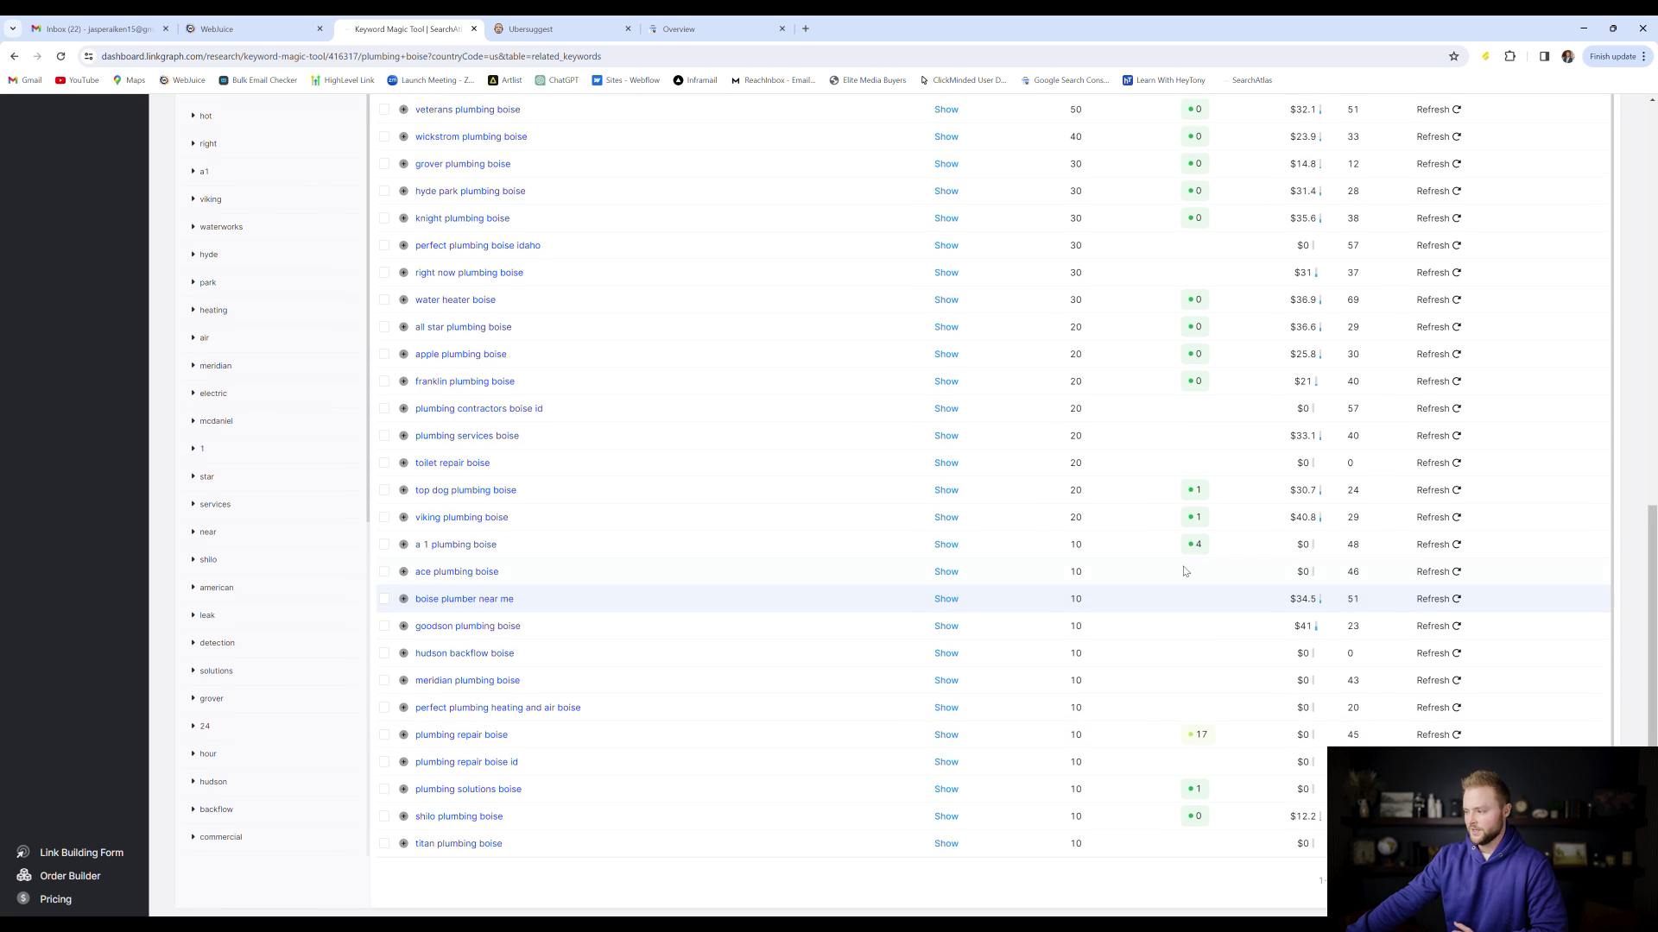
{"action": "scroll", "coordinate": [1200, 570], "scroll_direction": "up", "scroll_amount": 9}
{"action": "scroll", "coordinate": [1148, 549], "scroll_direction": "up", "scroll_amount": 1}
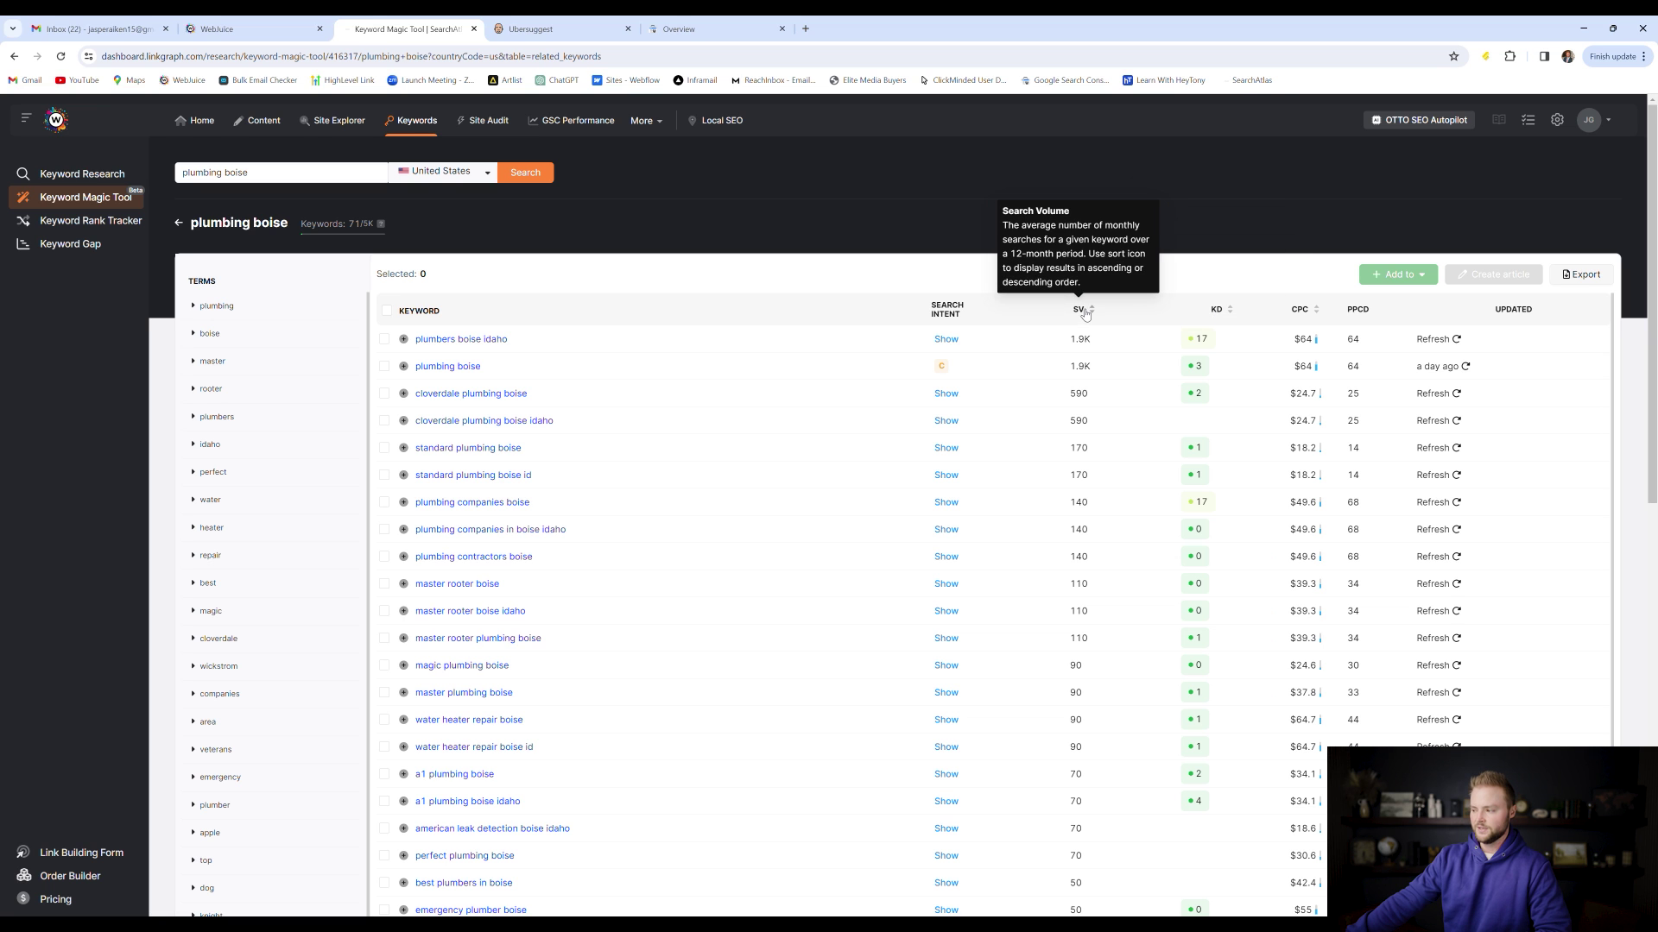
{"action": "double_click", "coordinate": [1080, 341]}
{"action": "left_click", "coordinate": [1190, 340]}
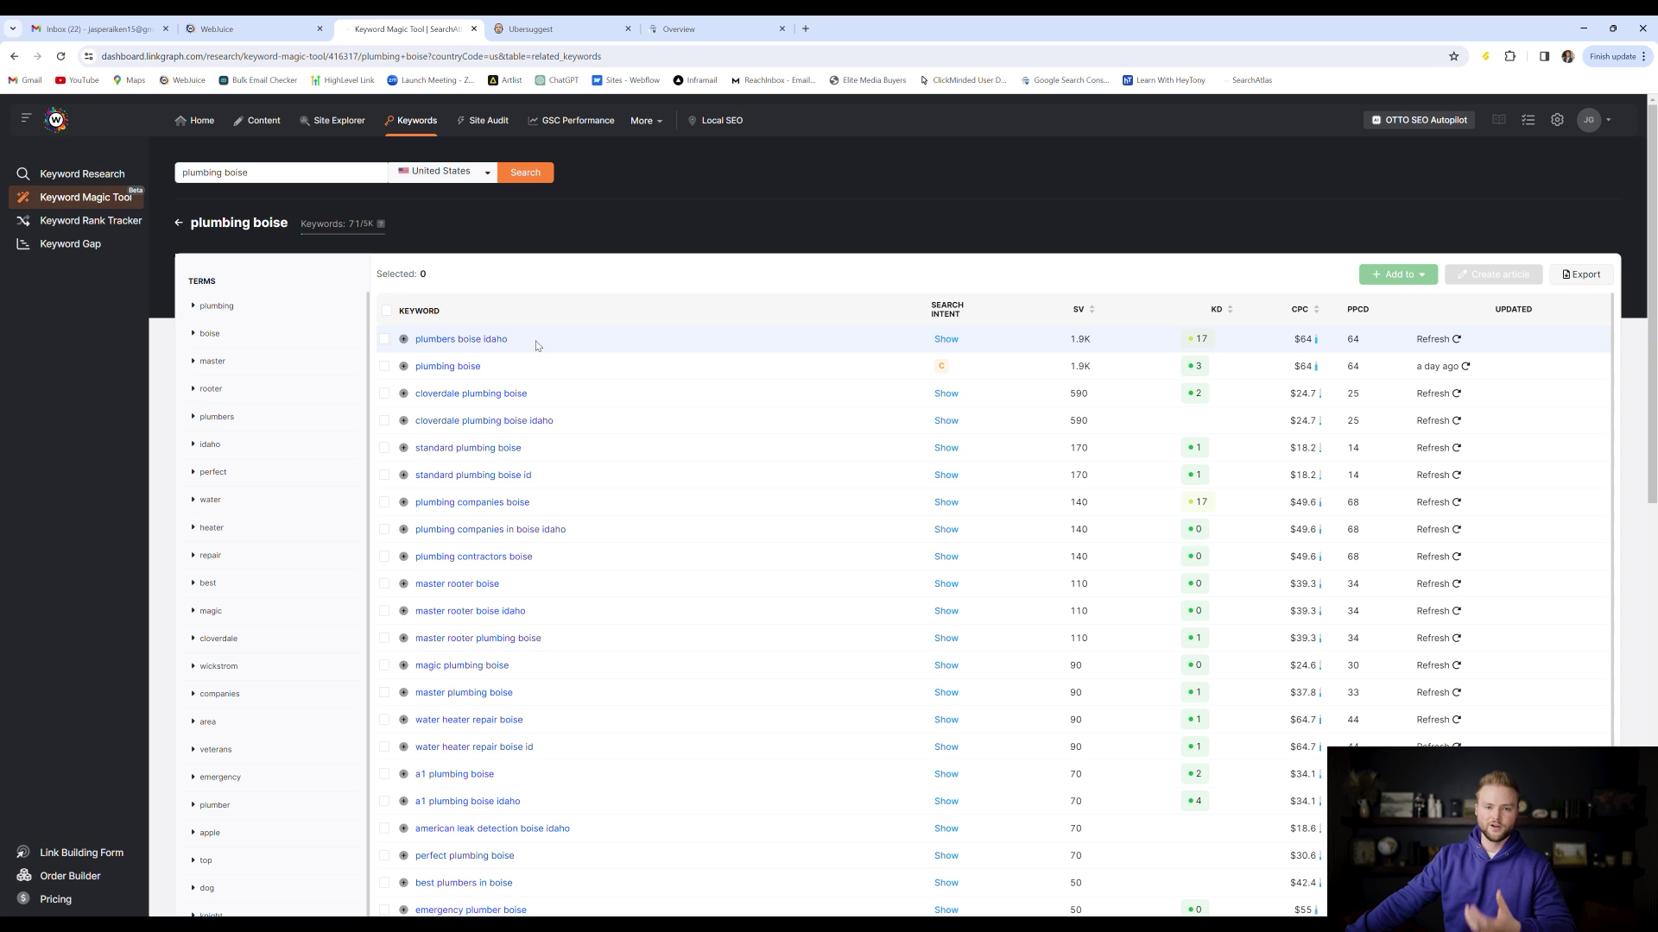
{"action": "left_click", "coordinate": [229, 28]}
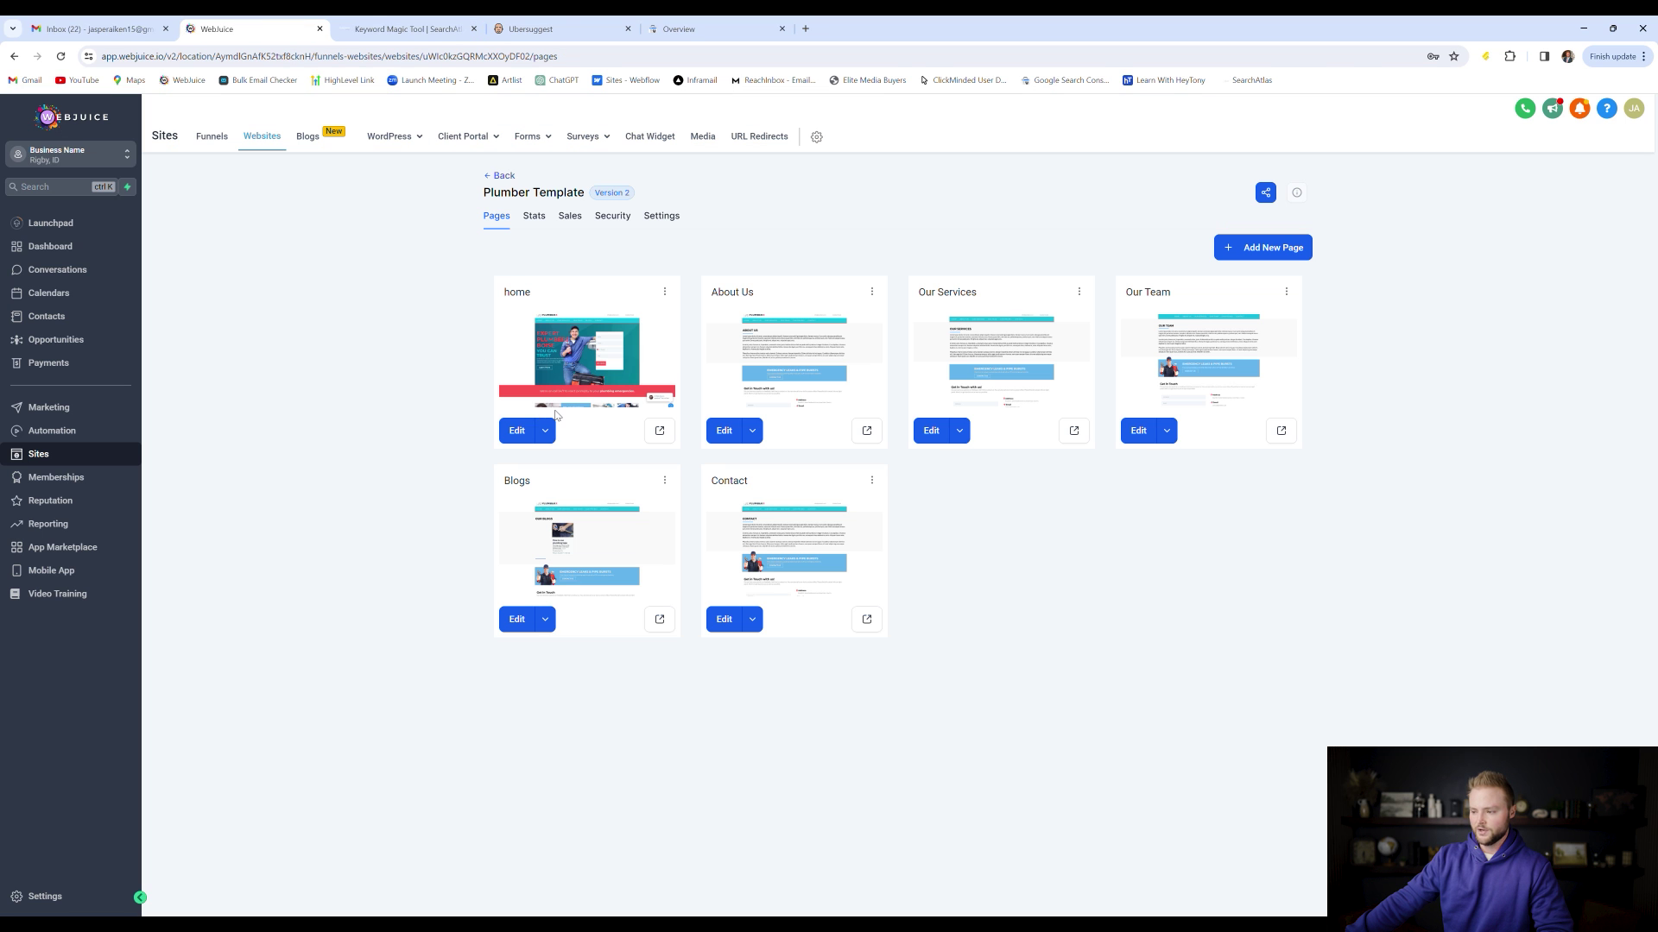
Edit the PlumberX home page, adding IDAHO after BOISE in the hero headline
{"action": "left_click", "coordinate": [583, 354]}
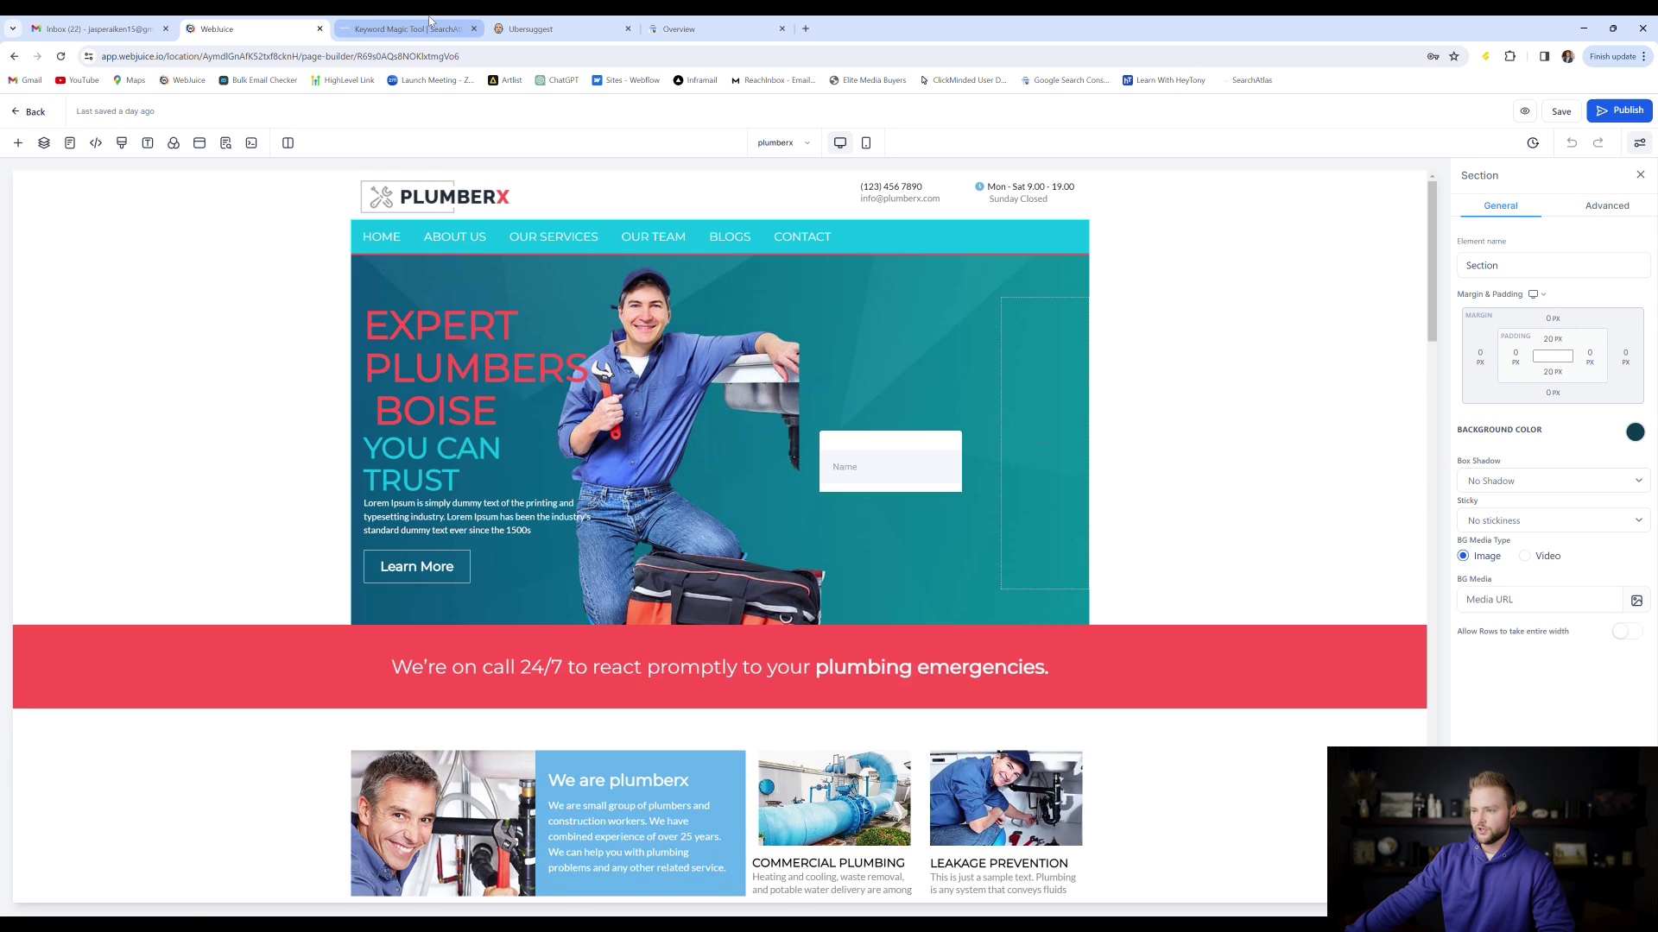
{"action": "left_click", "coordinate": [402, 30]}
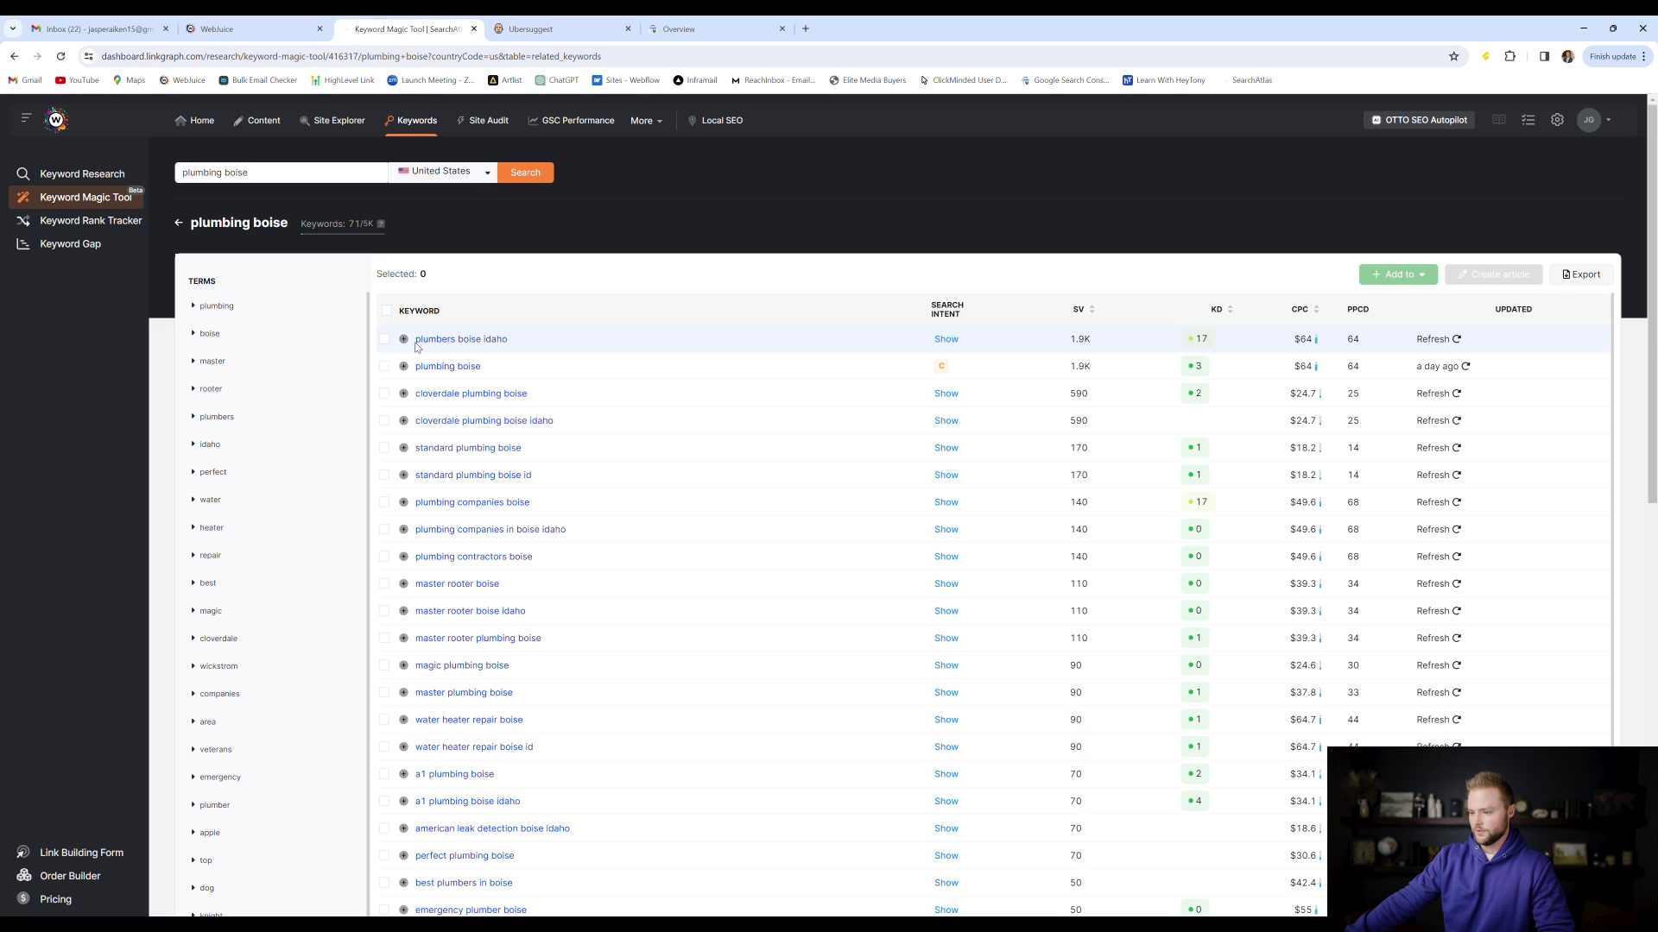
{"action": "left_click", "coordinate": [251, 29]}
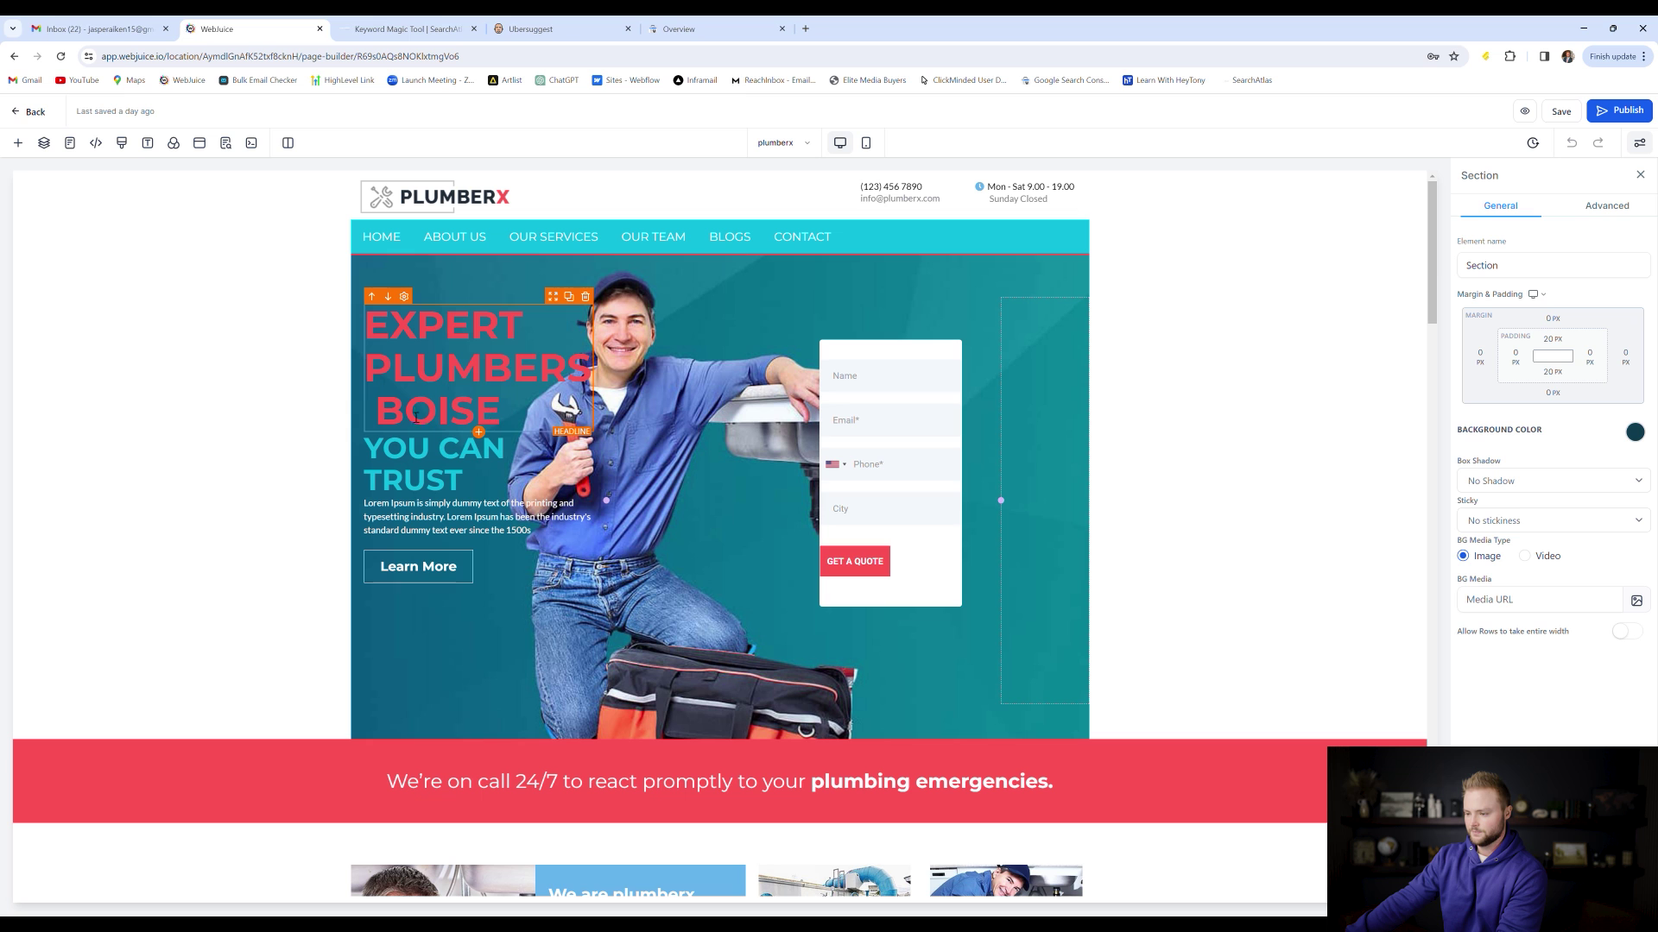
{"action": "left_click", "coordinate": [536, 421]}
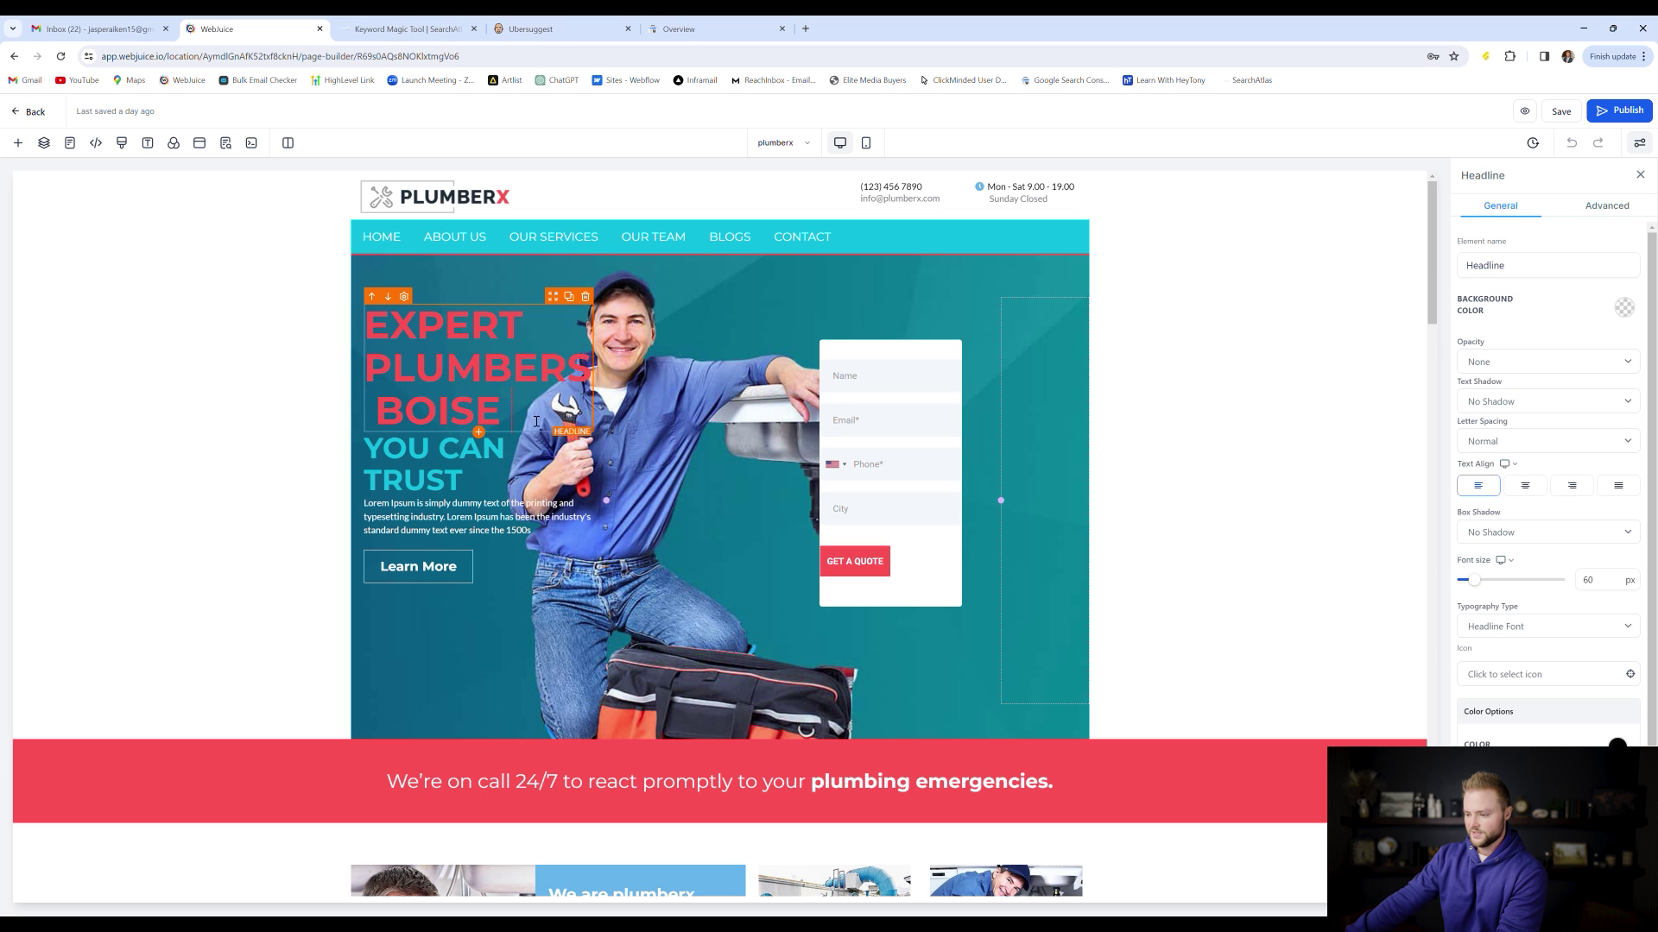
{"action": "type", "text": "IDAHO"}
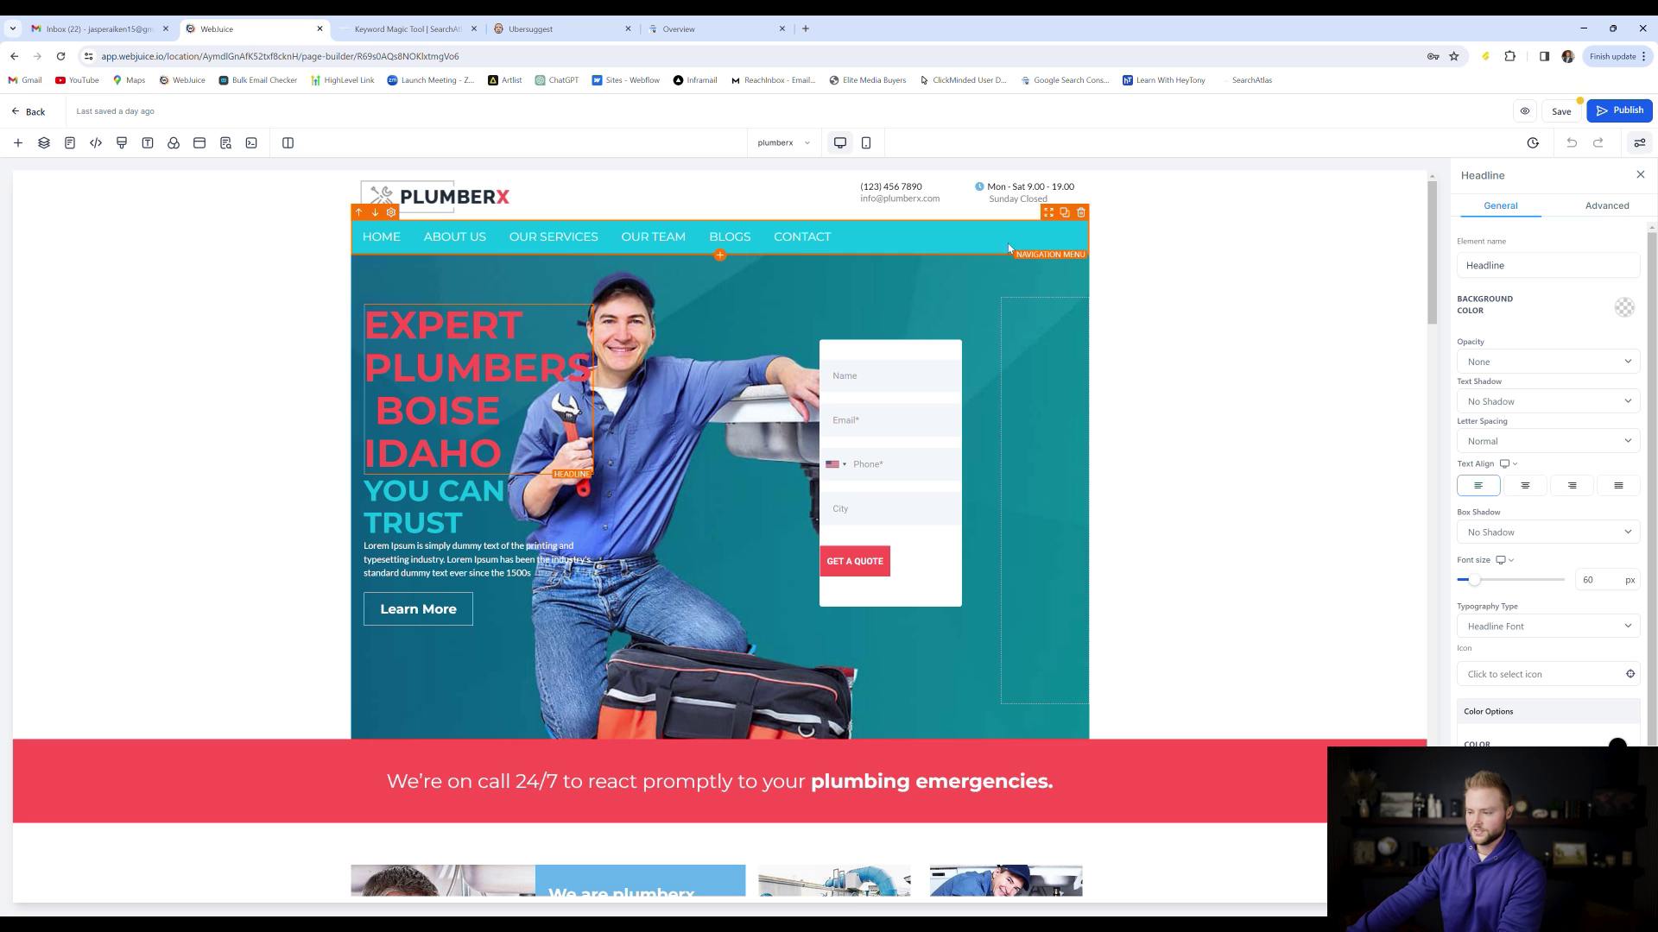
{"action": "scroll", "coordinate": [678, 450], "scroll_direction": "down", "scroll_amount": 5}
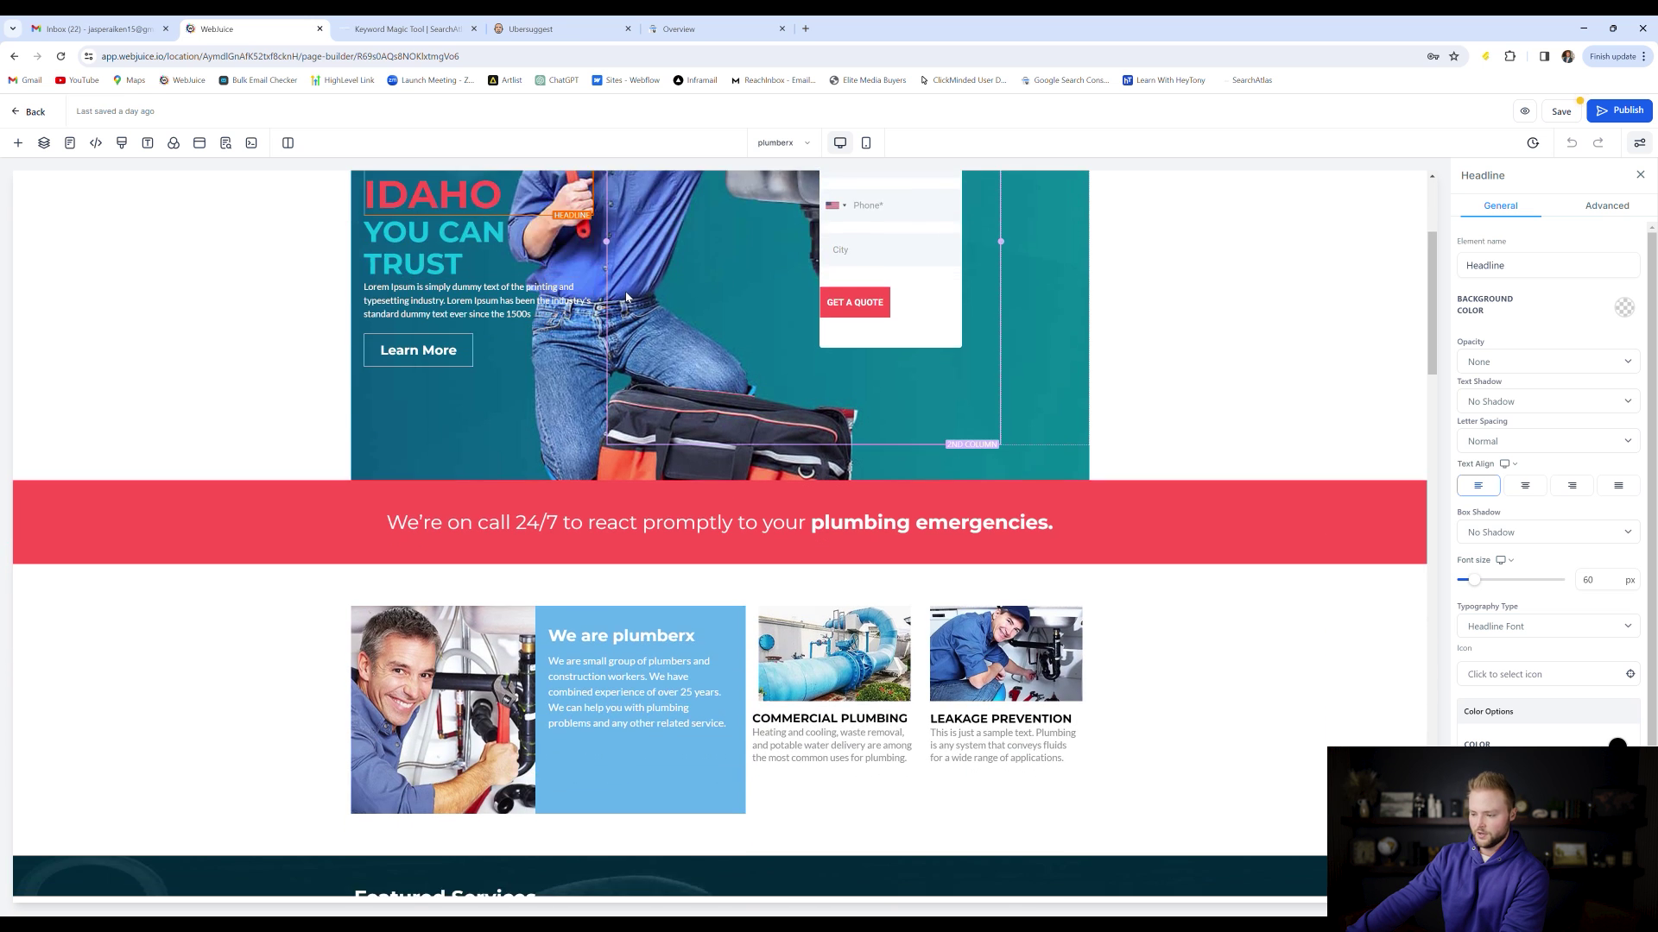
{"action": "scroll", "coordinate": [679, 450], "scroll_direction": "up", "scroll_amount": 5}
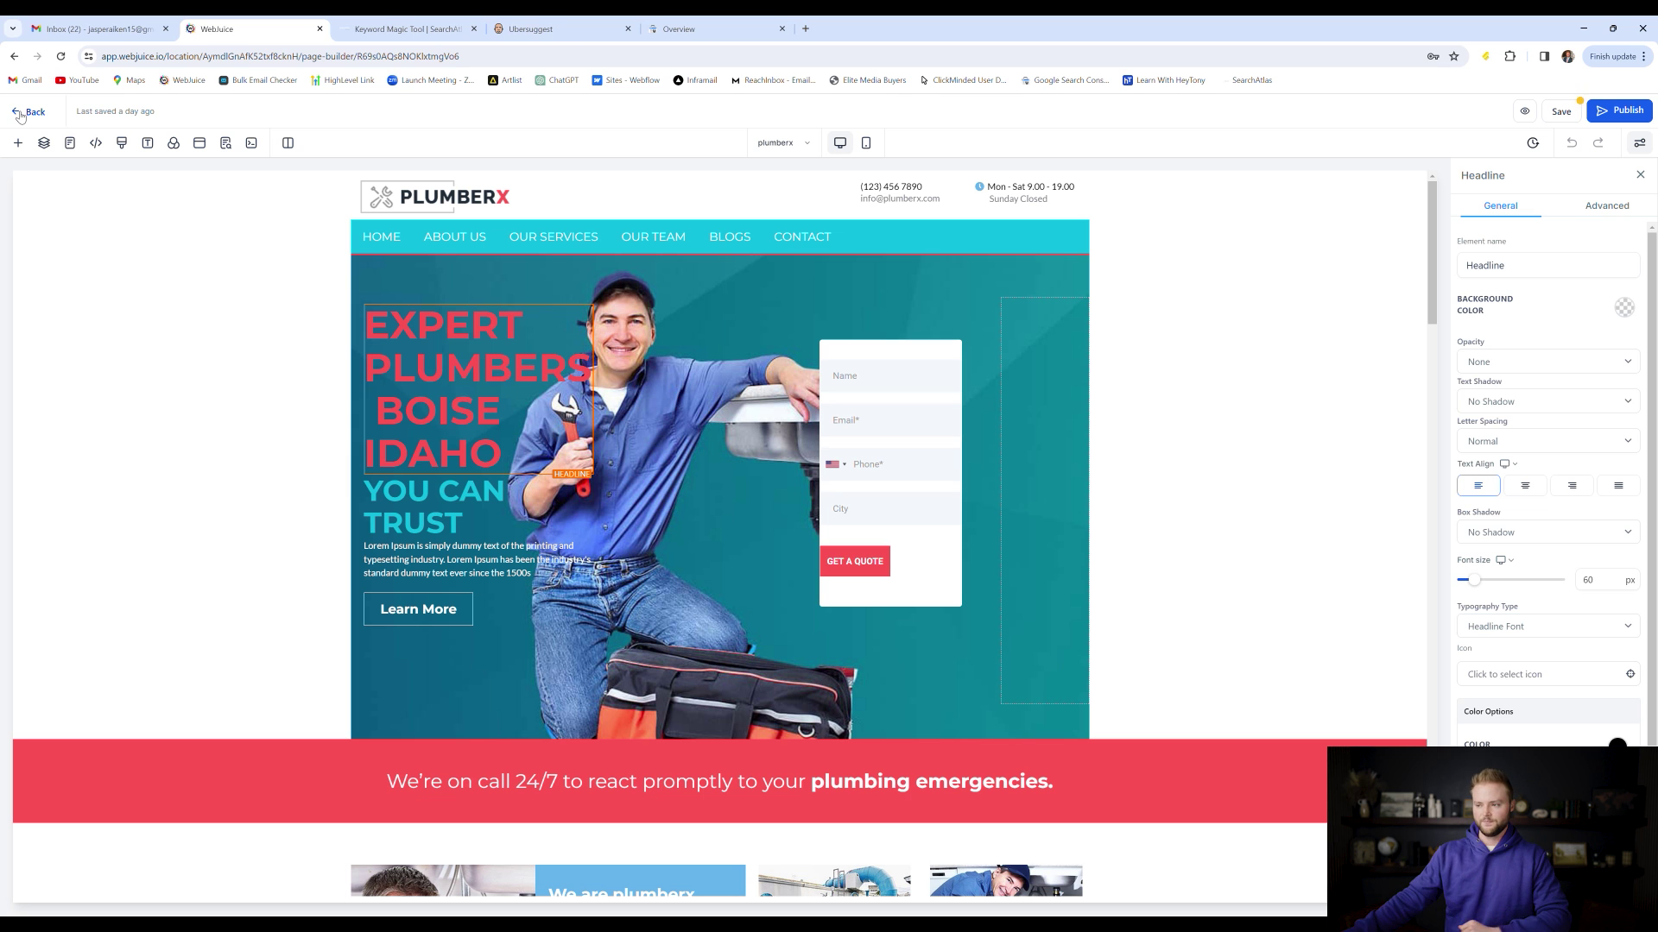
Begin an article titled 'Plumbing' in the Content assistant, then abandon it for the home dashboard
{"action": "left_click", "coordinate": [415, 27]}
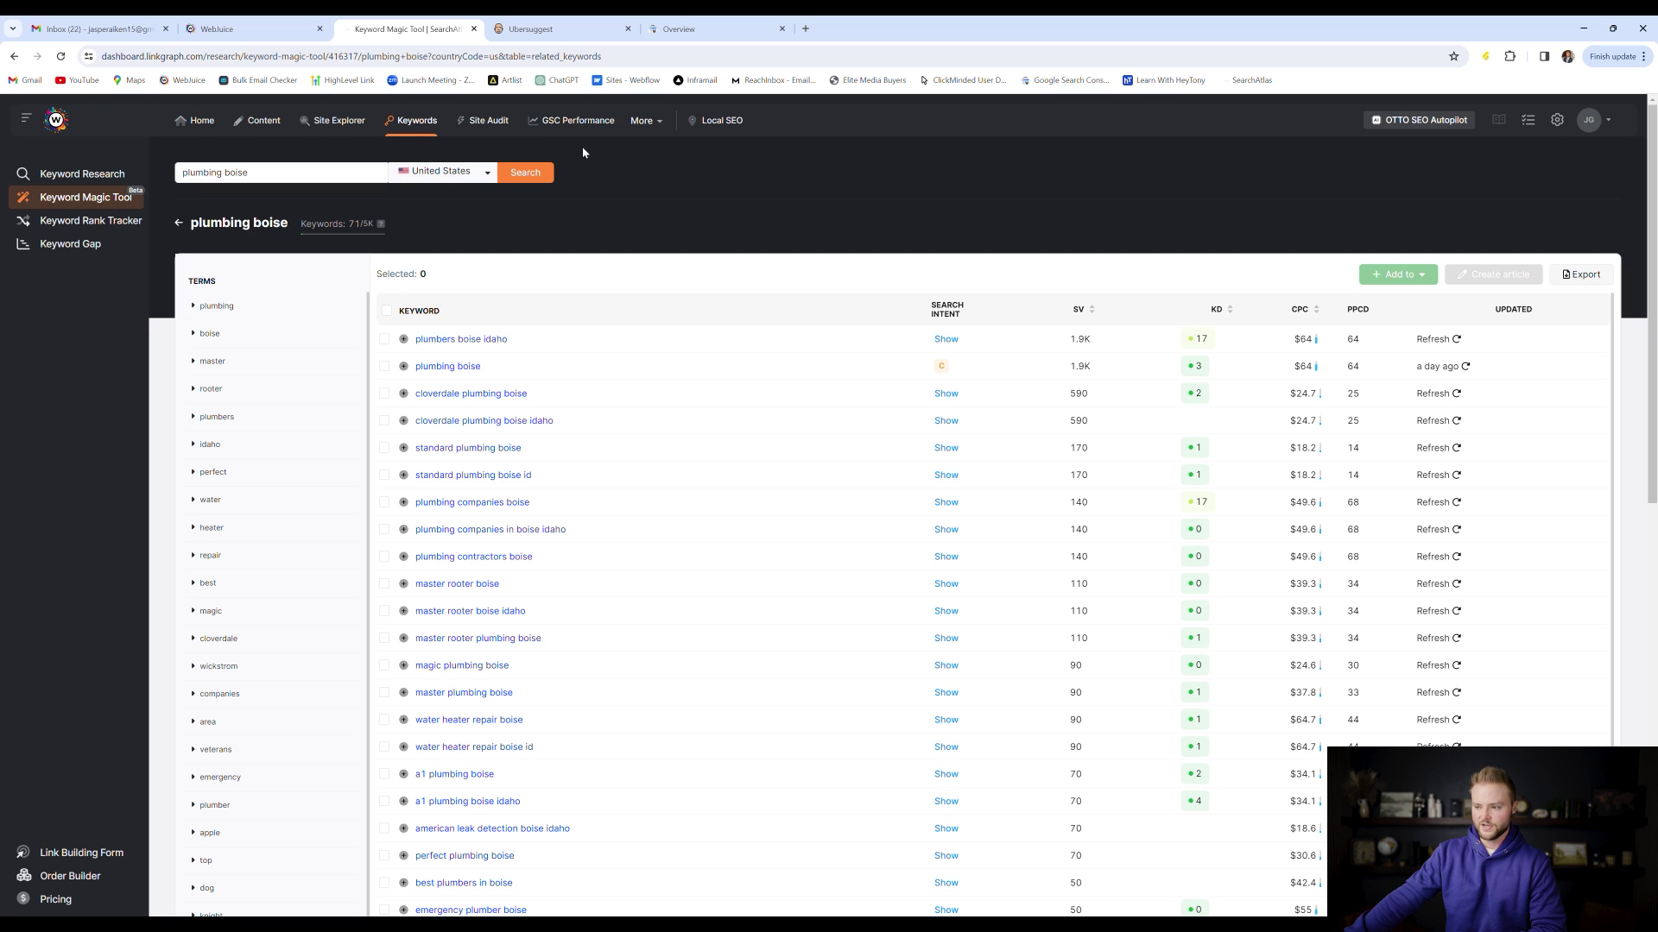
{"action": "left_click", "coordinate": [263, 121]}
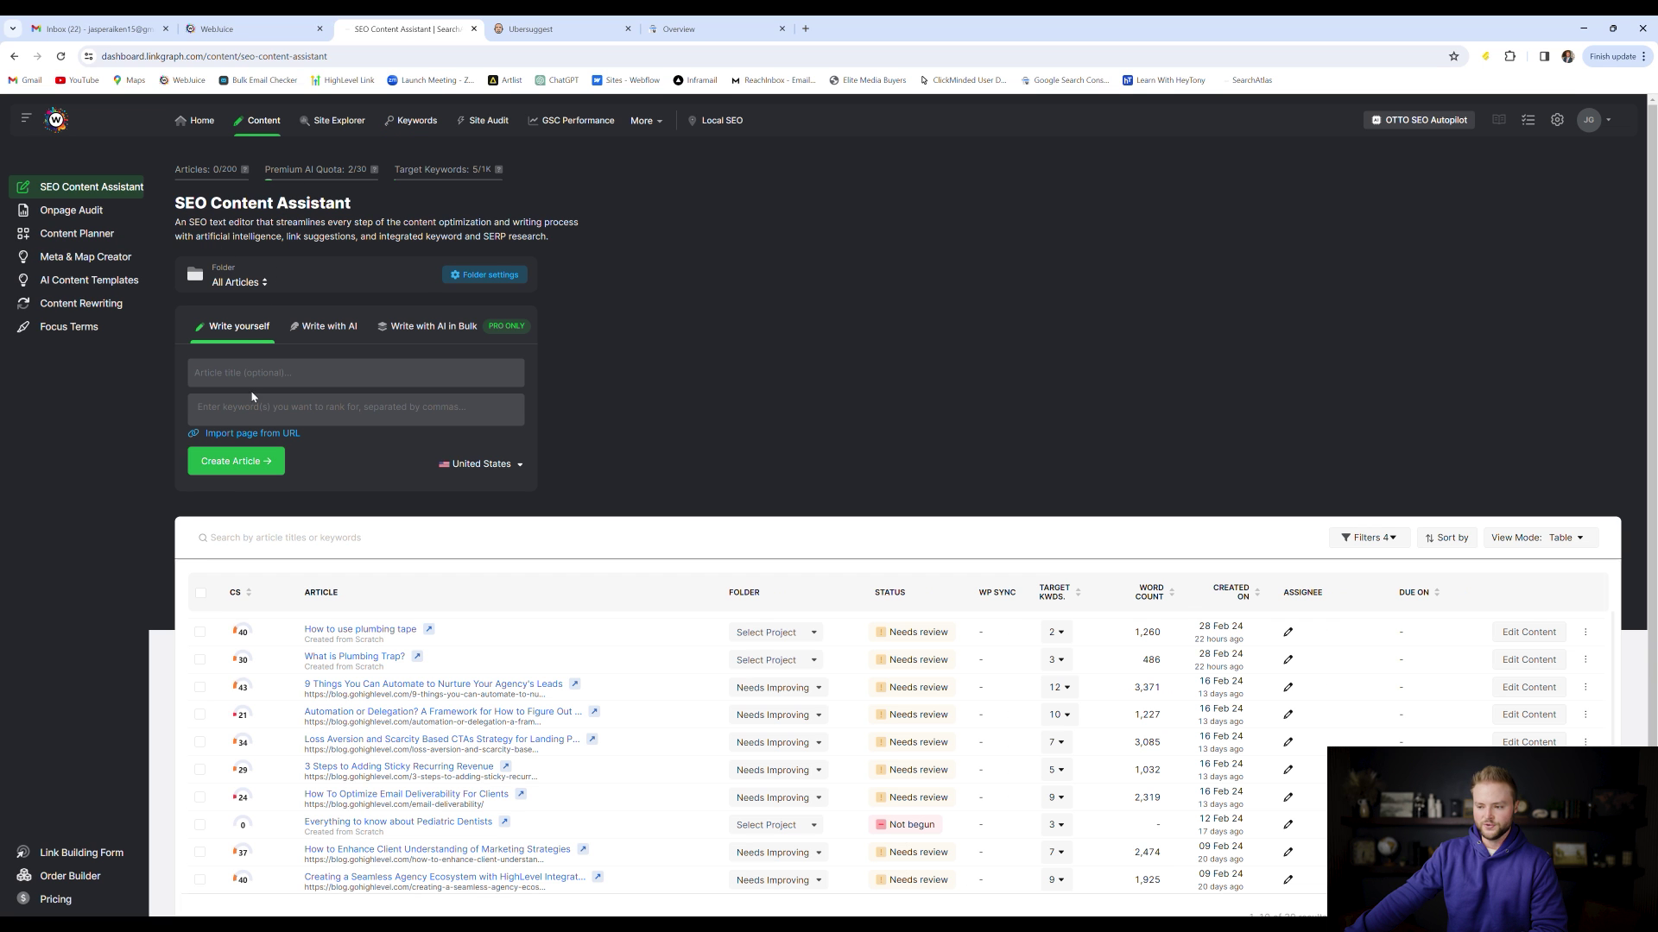
{"action": "left_click", "coordinate": [360, 372]}
{"action": "type", "text": "Plu"}
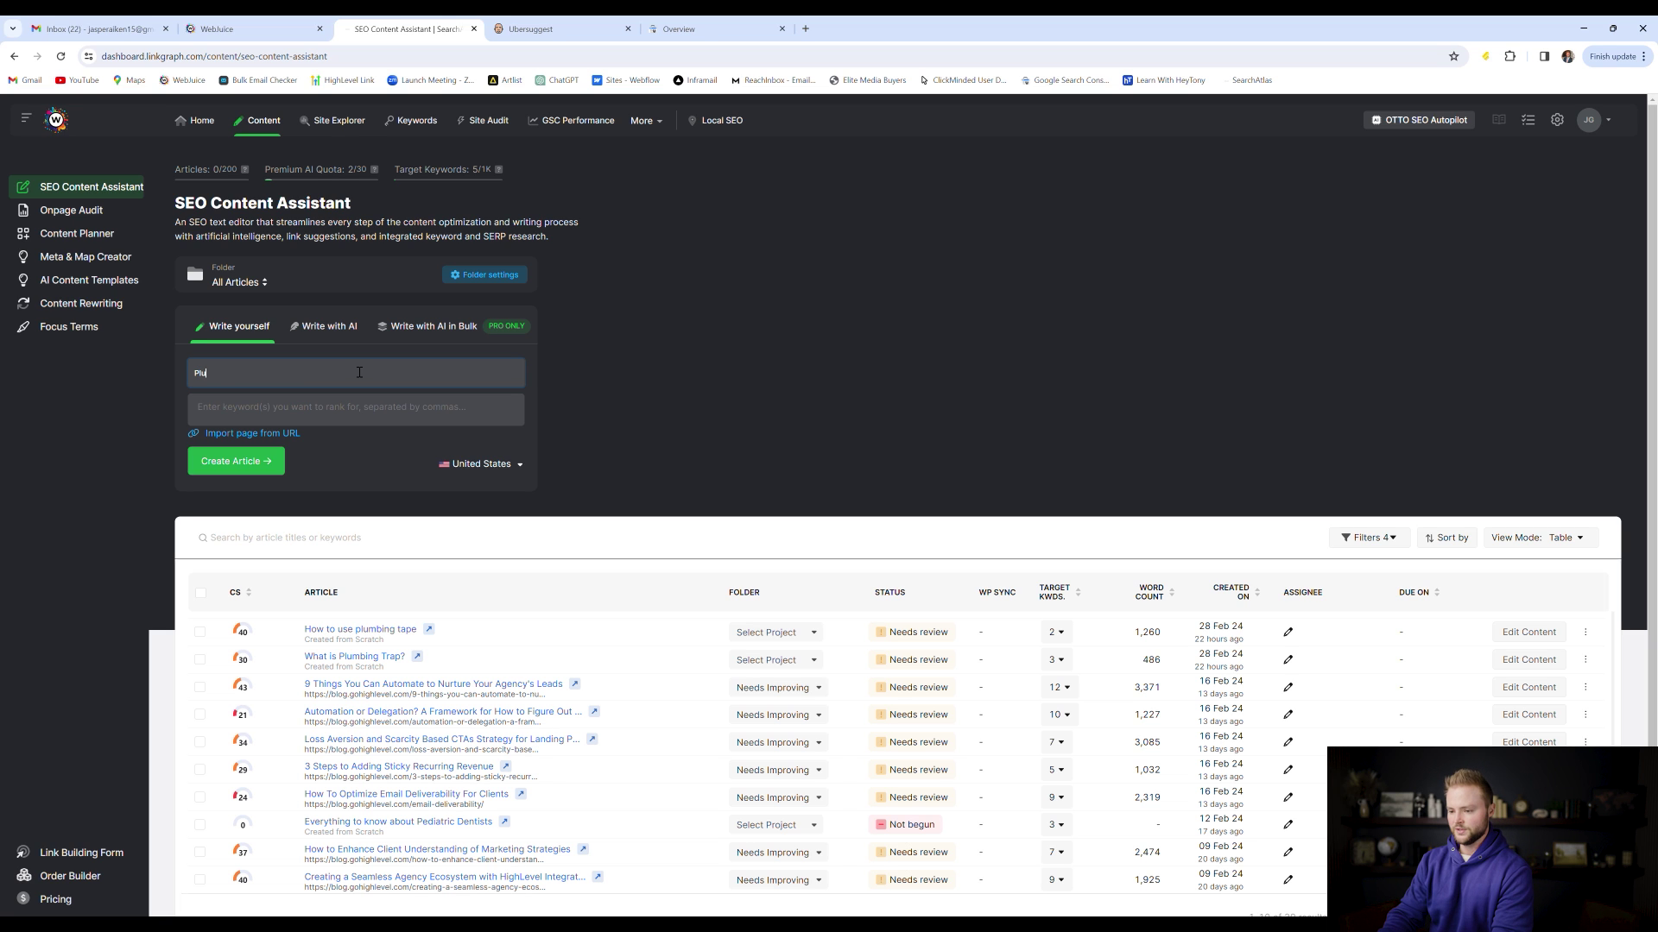
{"action": "type", "text": "mbing in boise idaho"}
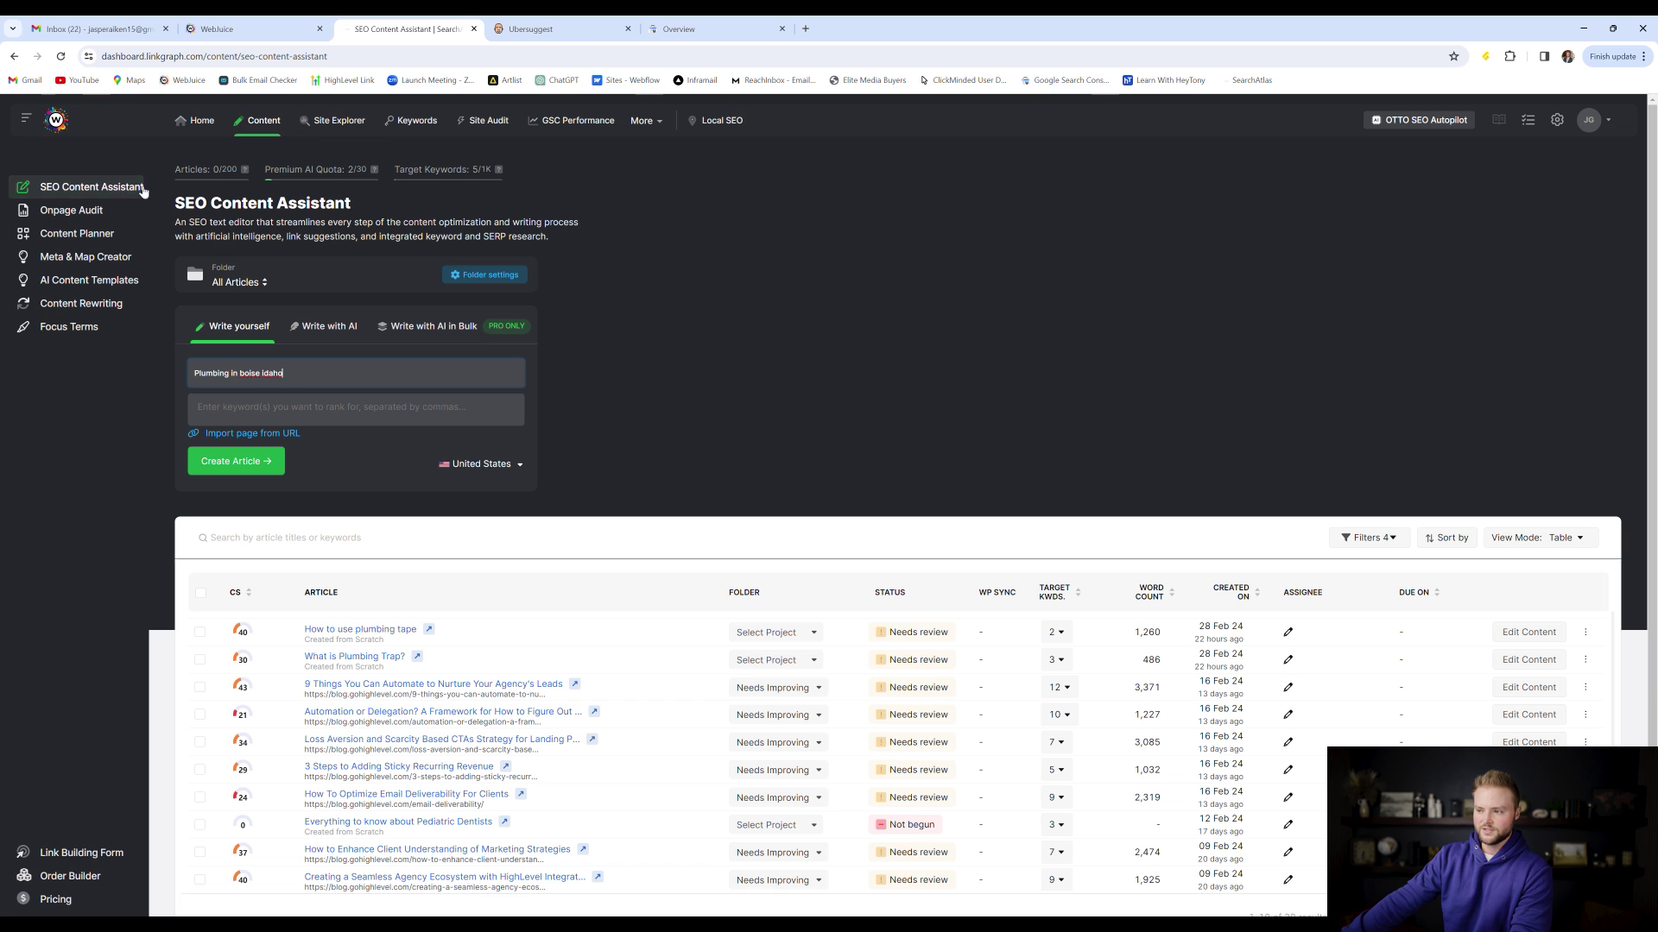
{"action": "left_click", "coordinate": [199, 121]}
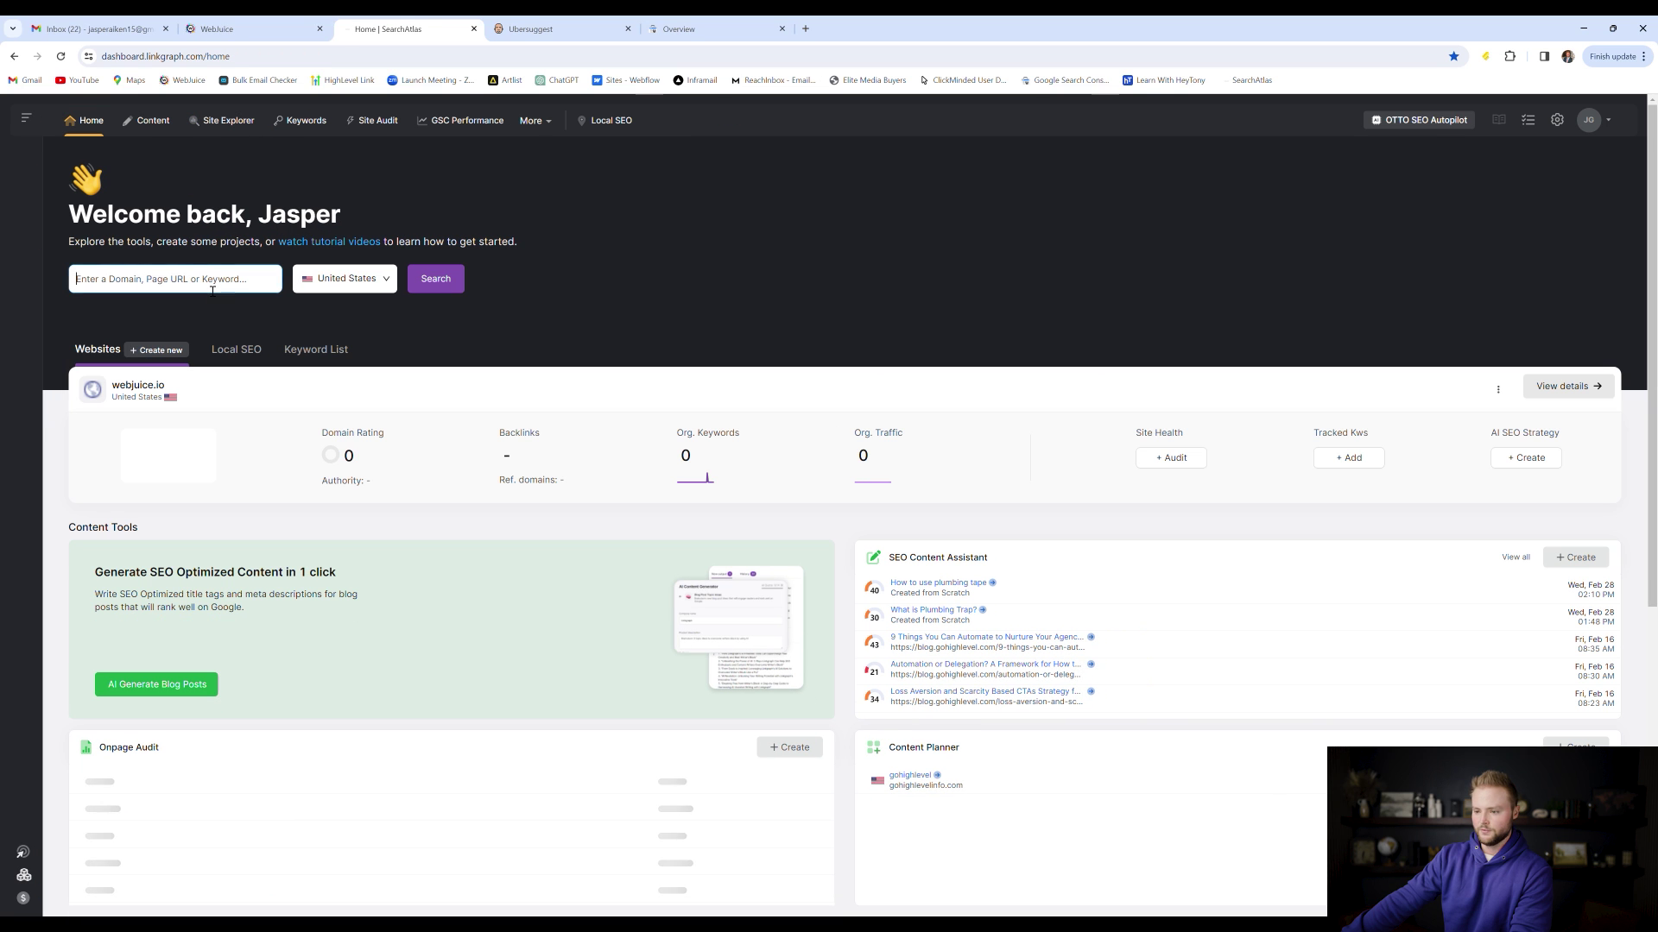
Research the keyword 'plumbing' and scroll its results: 246K monthly searches, difficulty 17, $30 CPC
{"action": "type", "text": "plumbing"}
{"action": "left_click", "coordinate": [415, 280]}
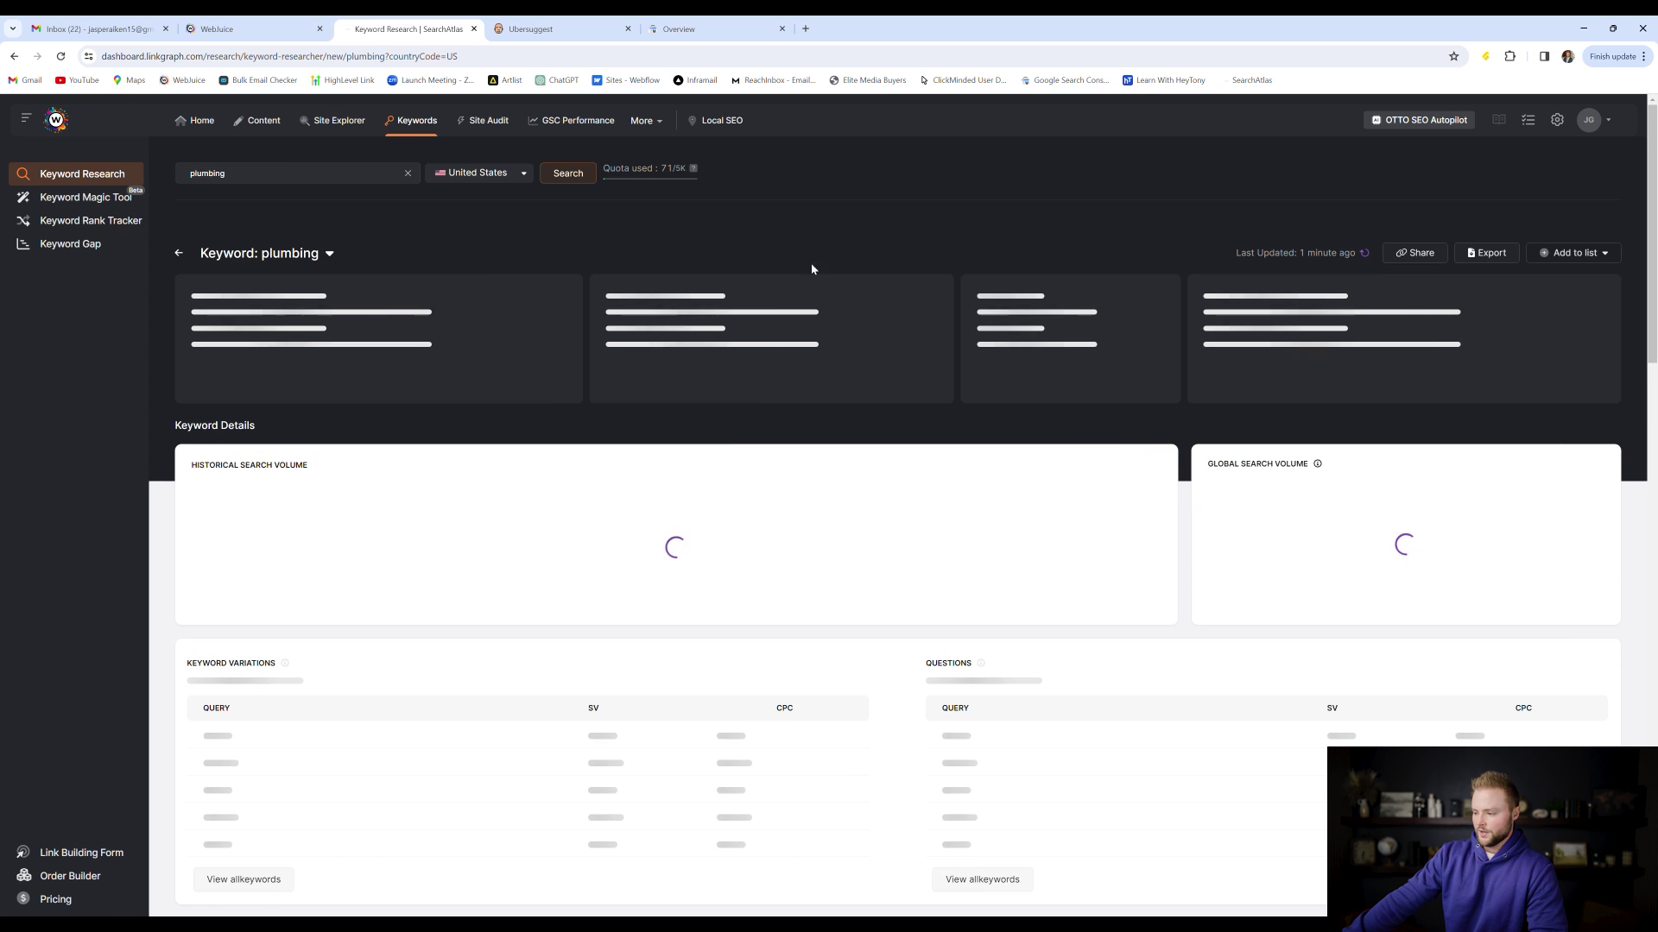
{"action": "scroll", "coordinate": [1209, 381], "scroll_direction": "down", "scroll_amount": 2}
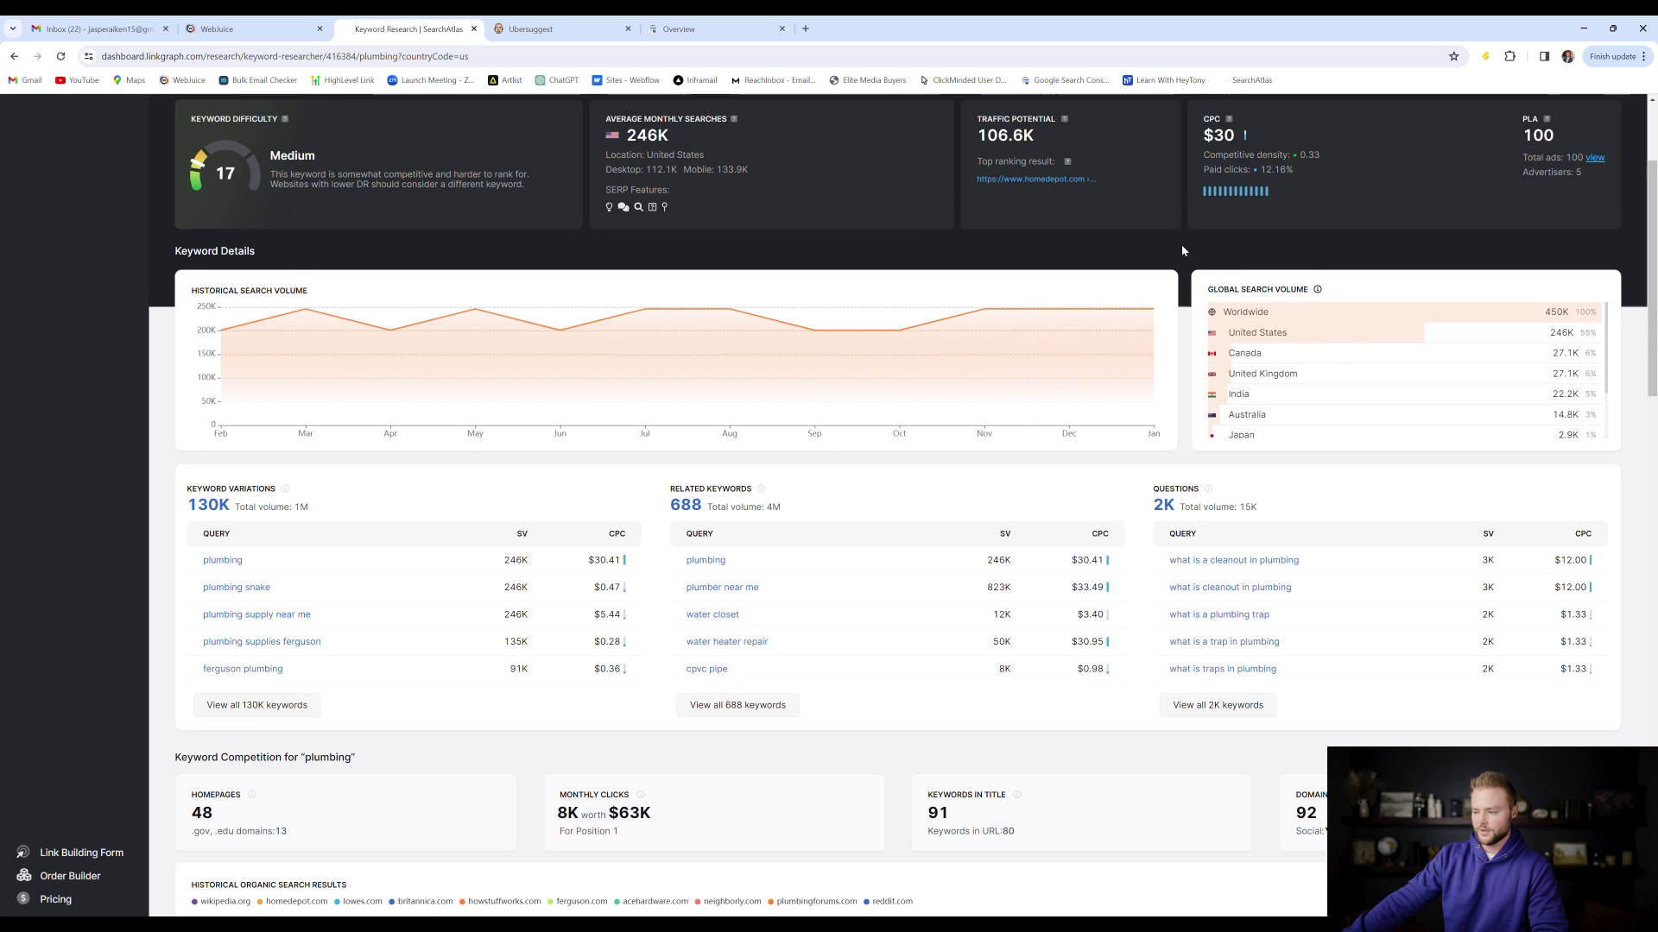
{"action": "scroll", "coordinate": [1181, 247], "scroll_direction": "down", "scroll_amount": 2}
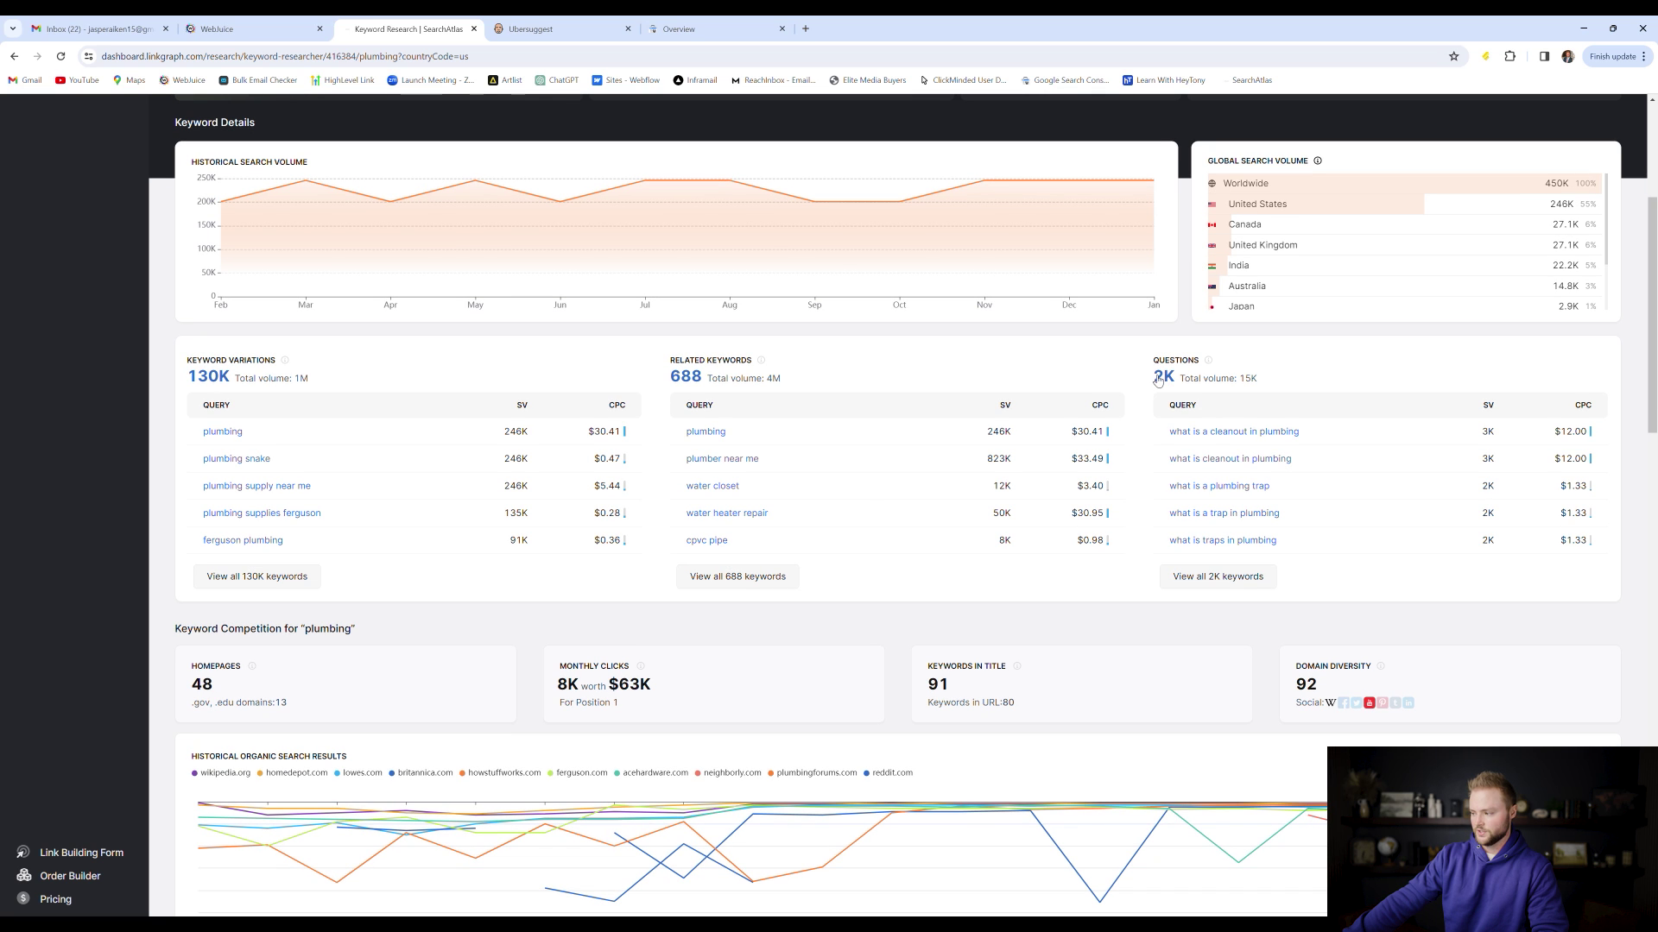
List all 2K plumbing question keywords, noting 3.6K searches for how to use plumbing tape
{"action": "left_click", "coordinate": [1217, 577]}
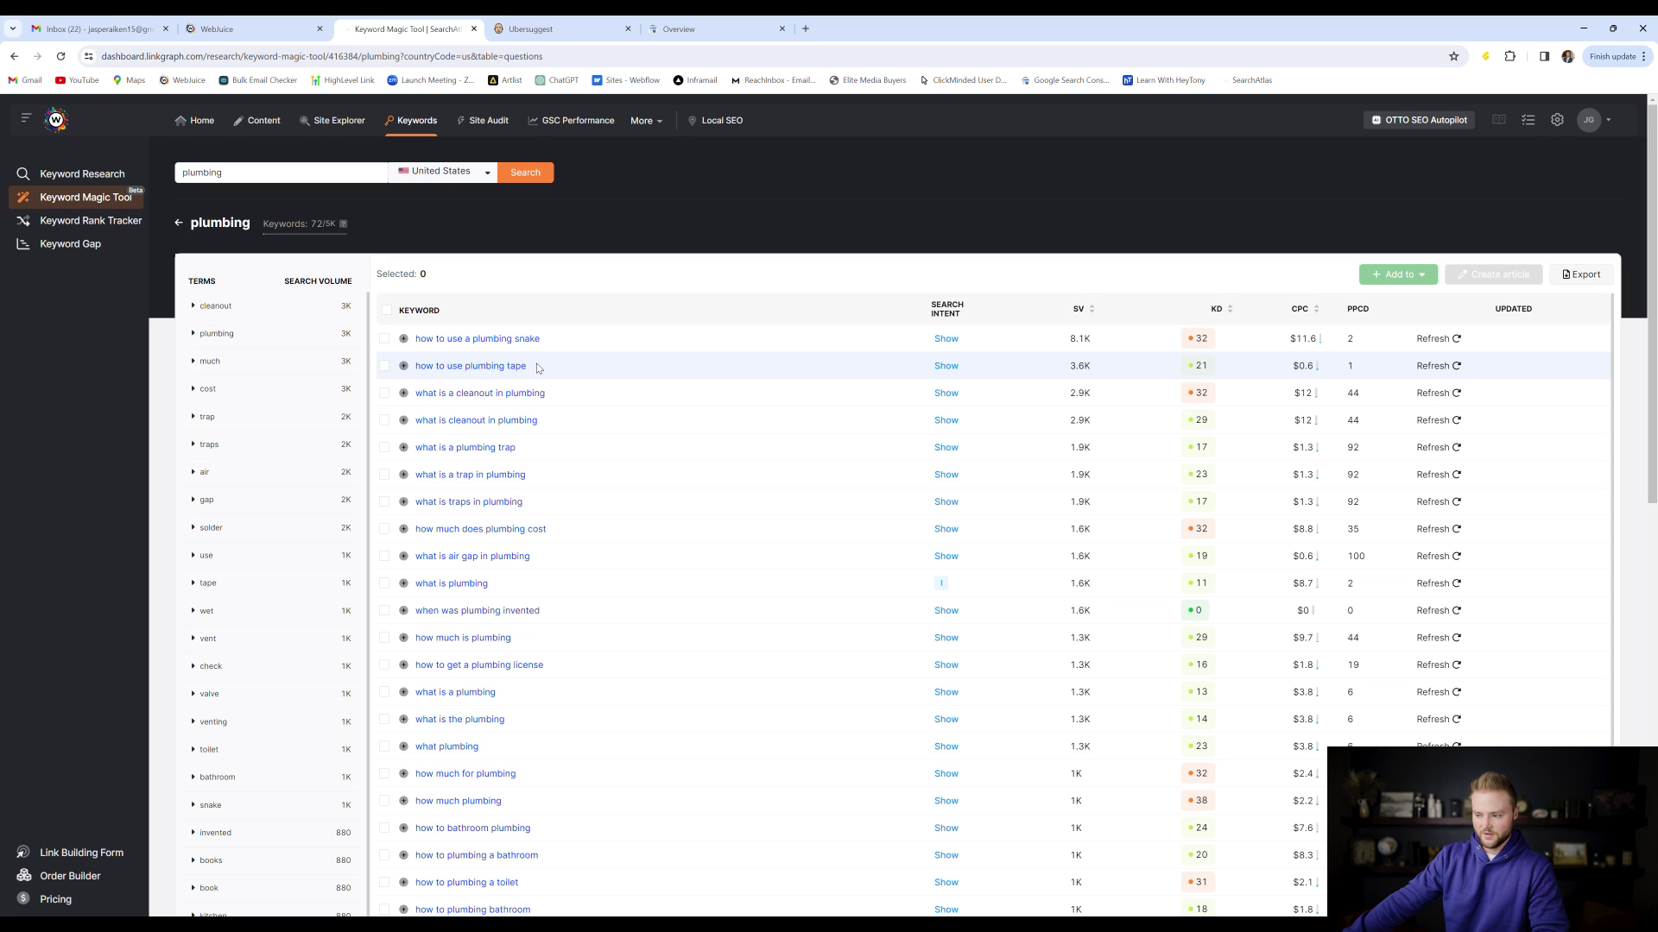
{"action": "double_click", "coordinate": [1078, 370]}
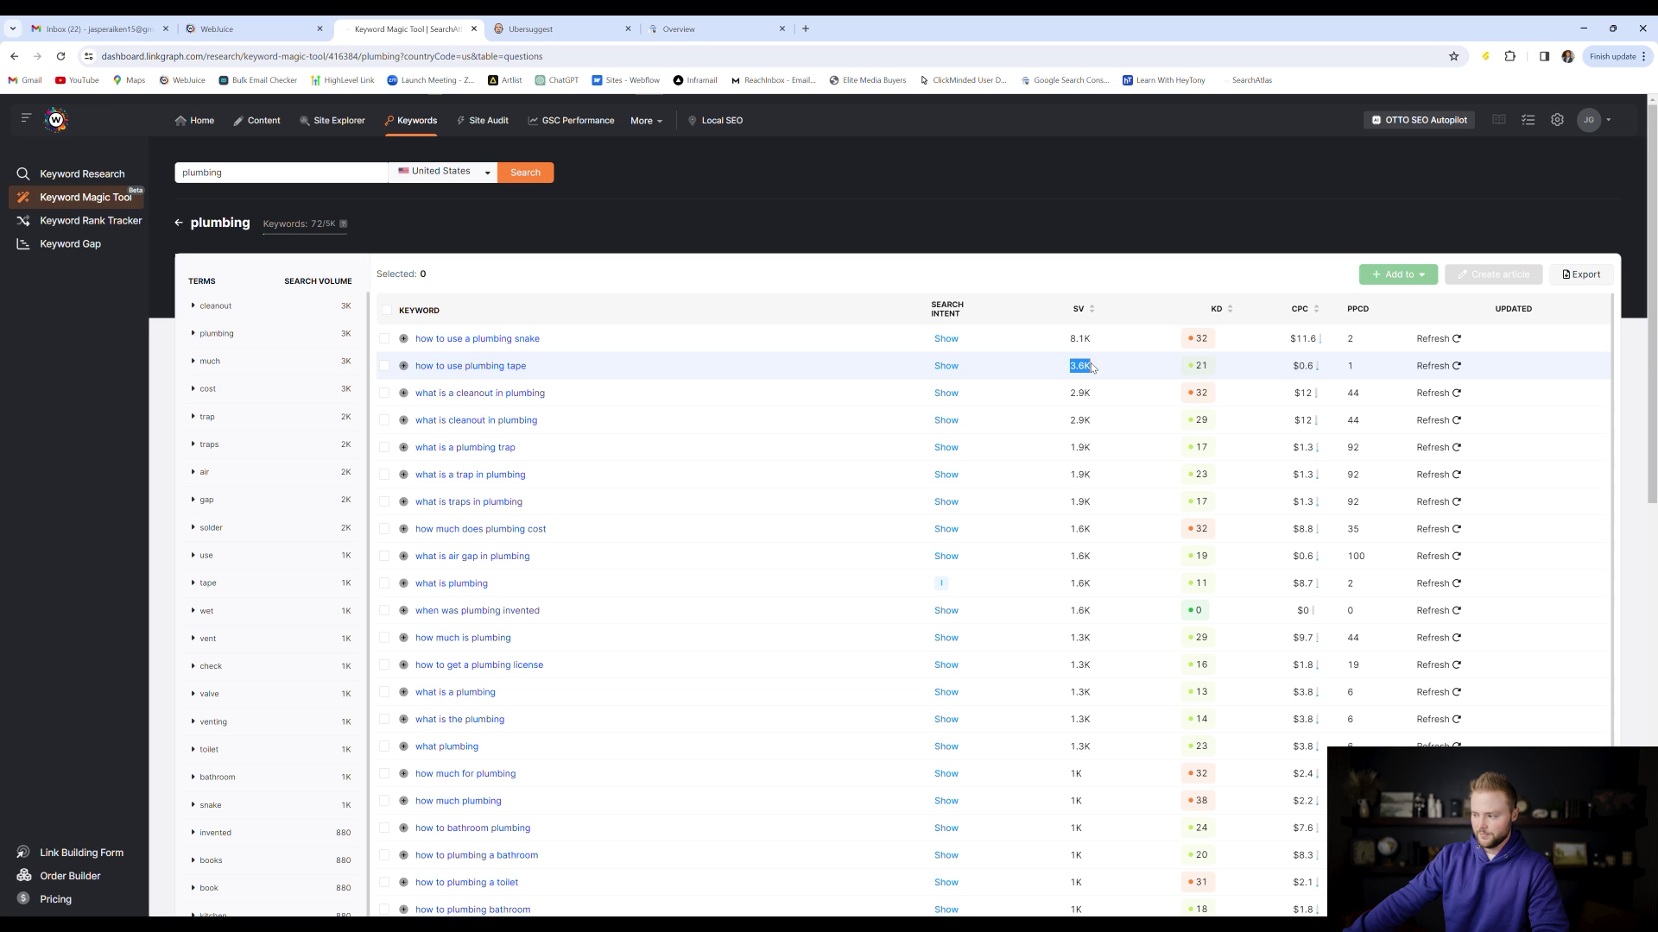
{"action": "left_click", "coordinate": [1110, 369]}
{"action": "scroll", "coordinate": [1036, 375], "scroll_direction": "down", "scroll_amount": 1}
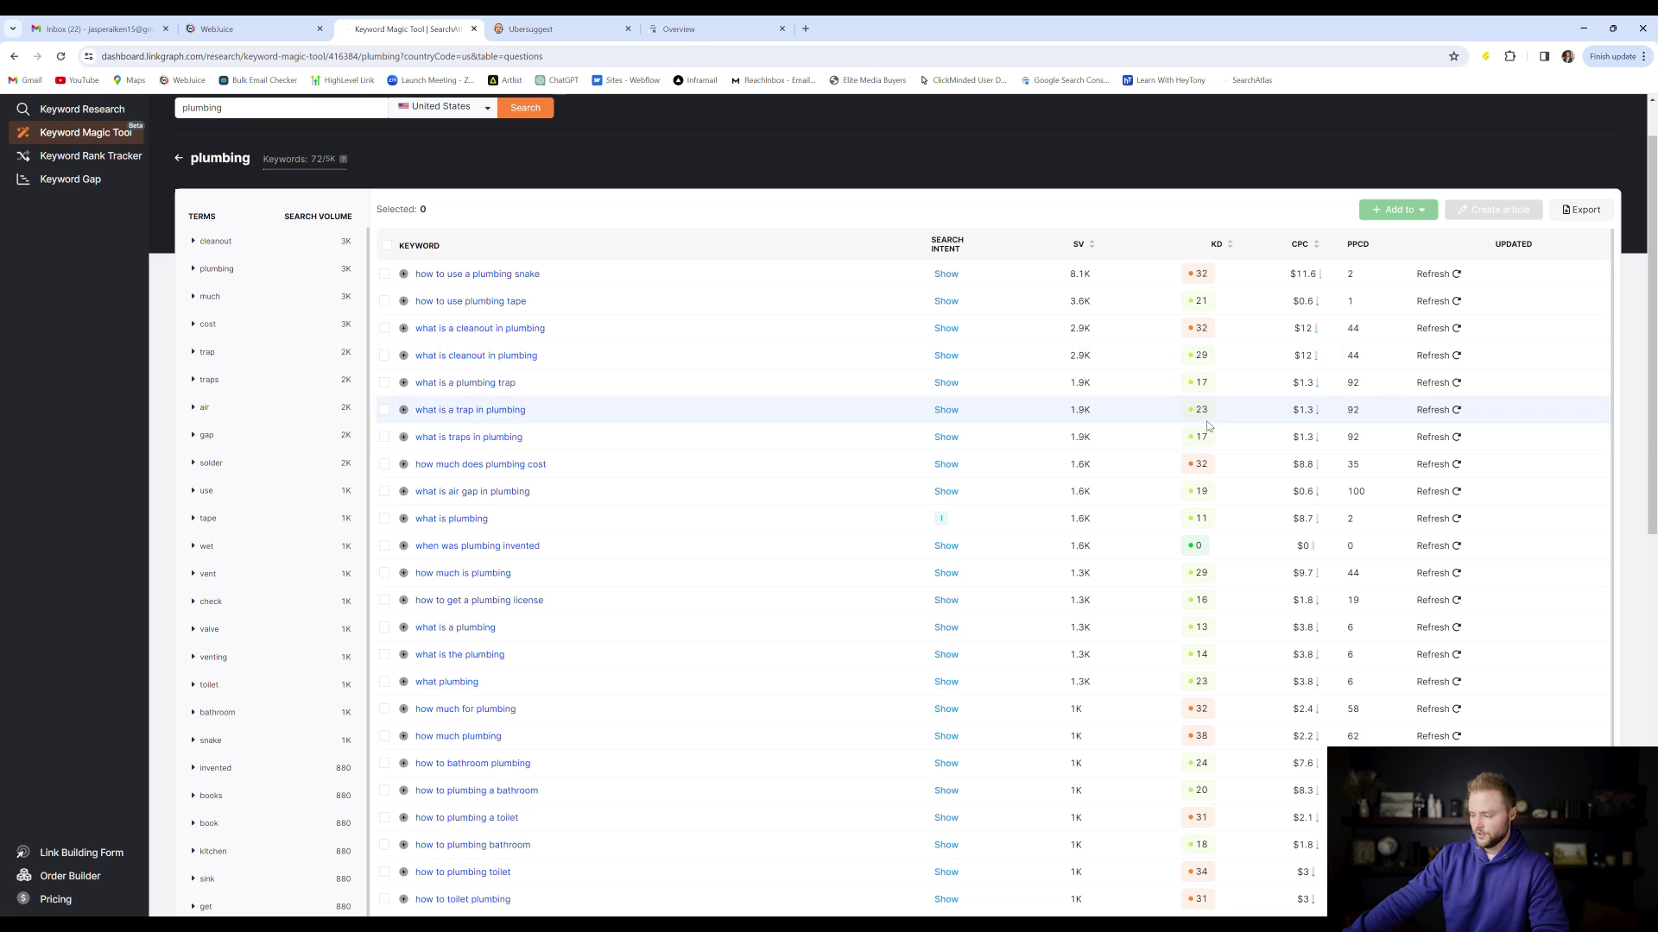
{"action": "scroll", "coordinate": [1207, 426], "scroll_direction": "down", "scroll_amount": 2}
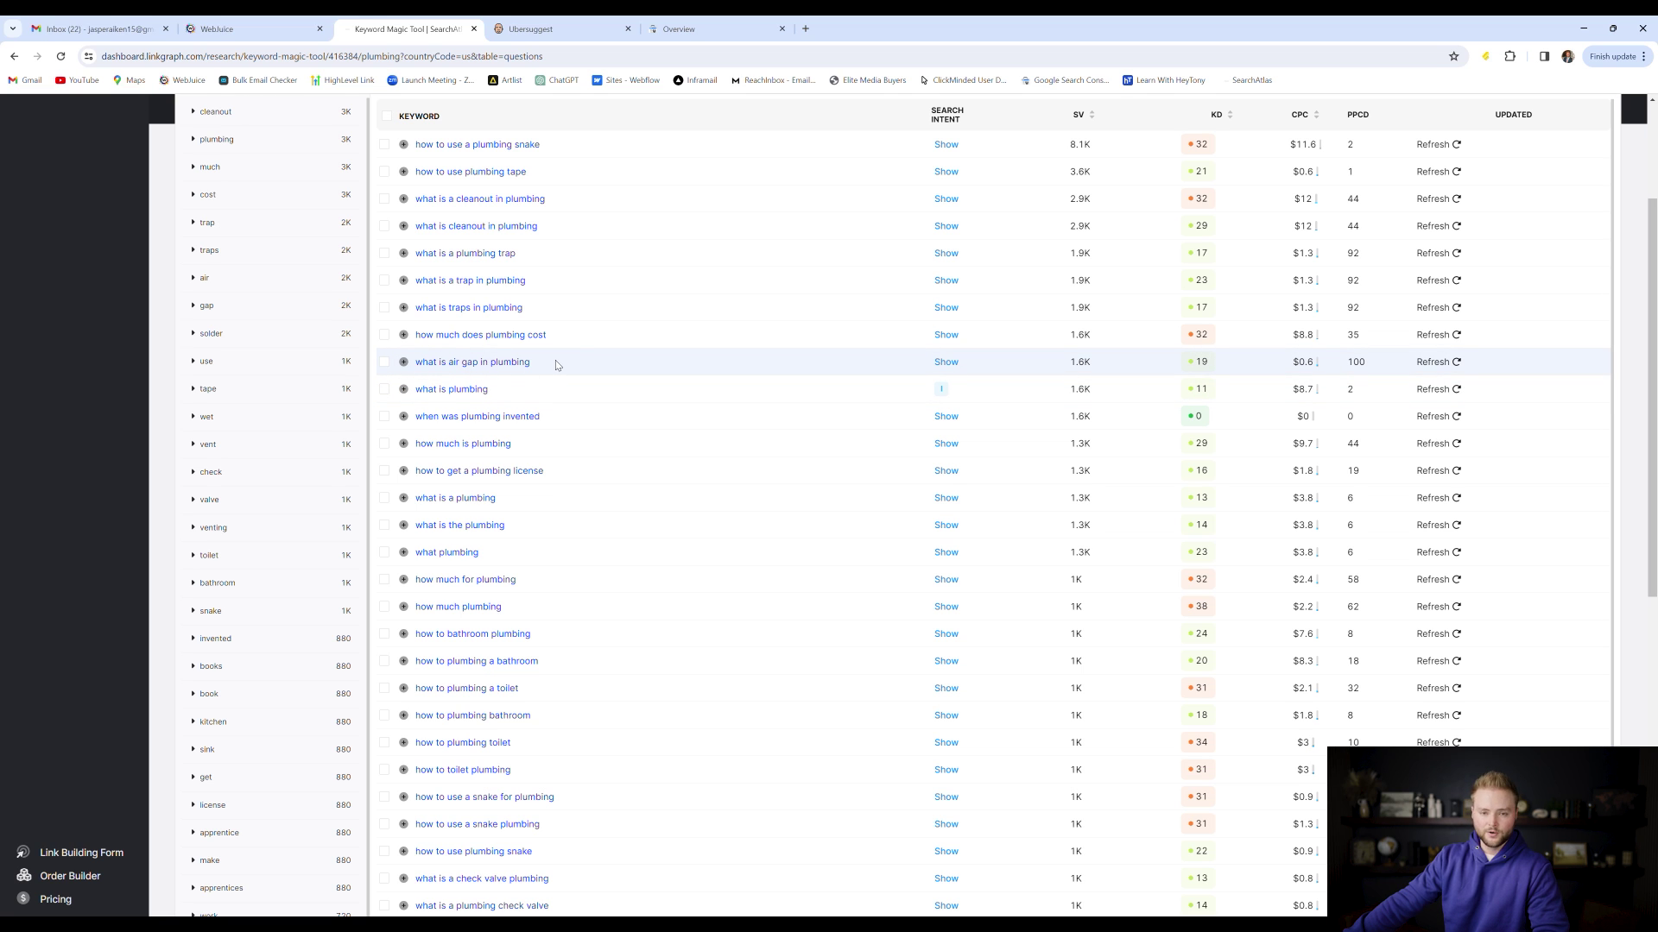
{"action": "left_click", "coordinate": [233, 26]}
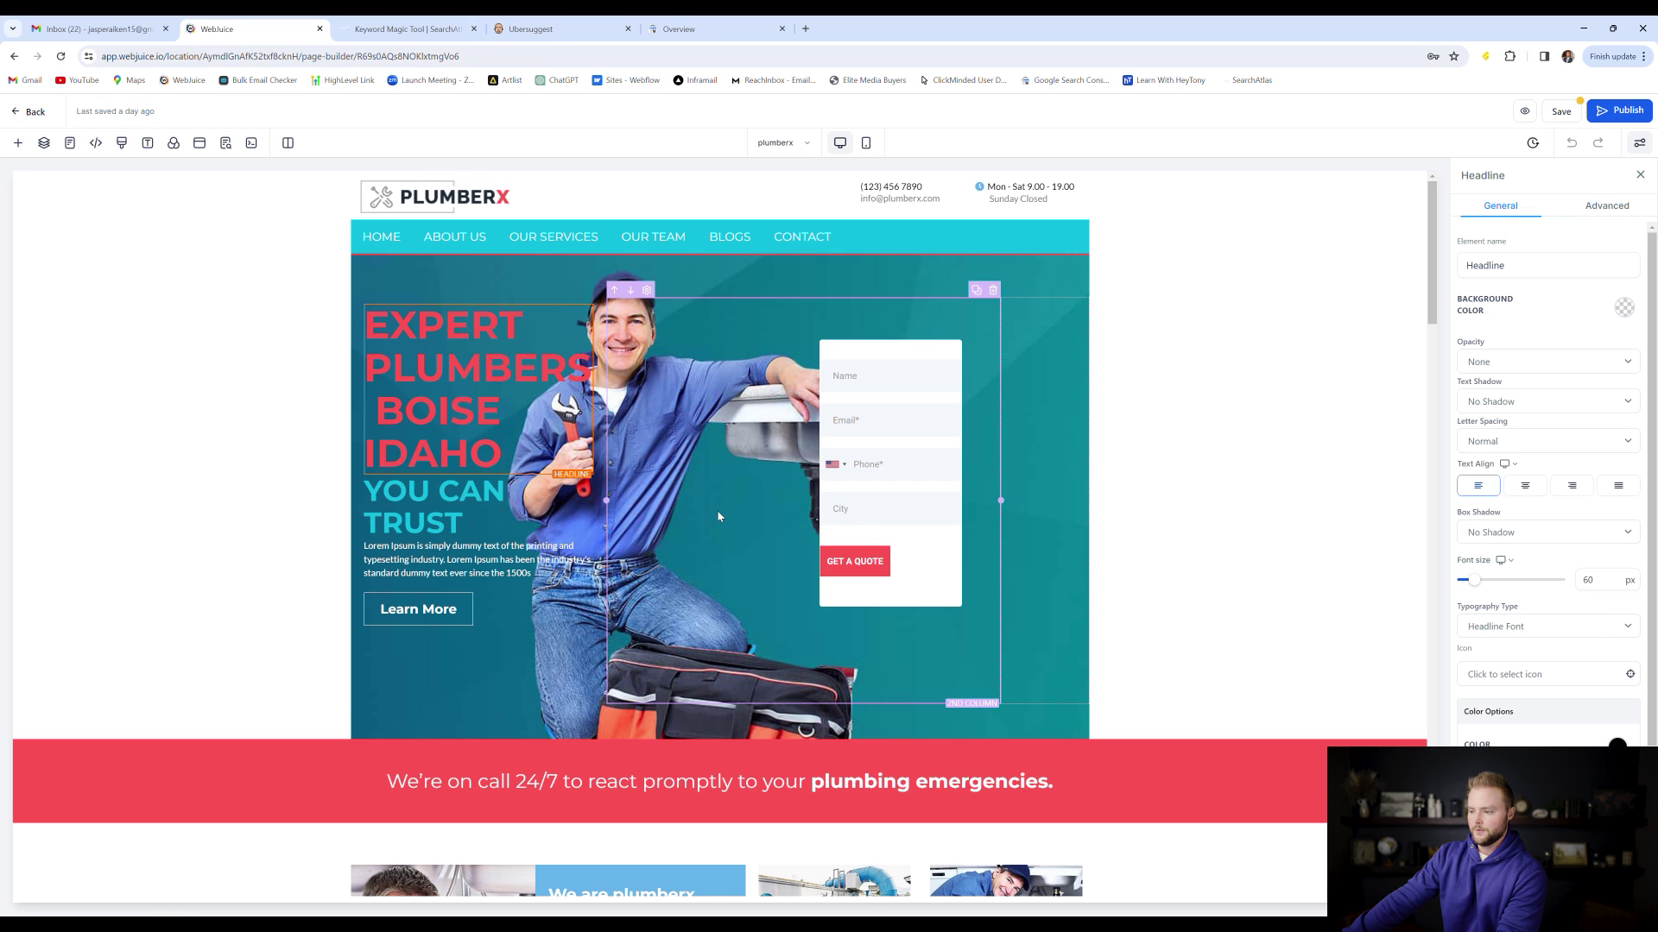
Go to the site's Blogs list and bring up actions for the 'How to use plumbing tape' post
{"action": "left_click", "coordinate": [36, 116]}
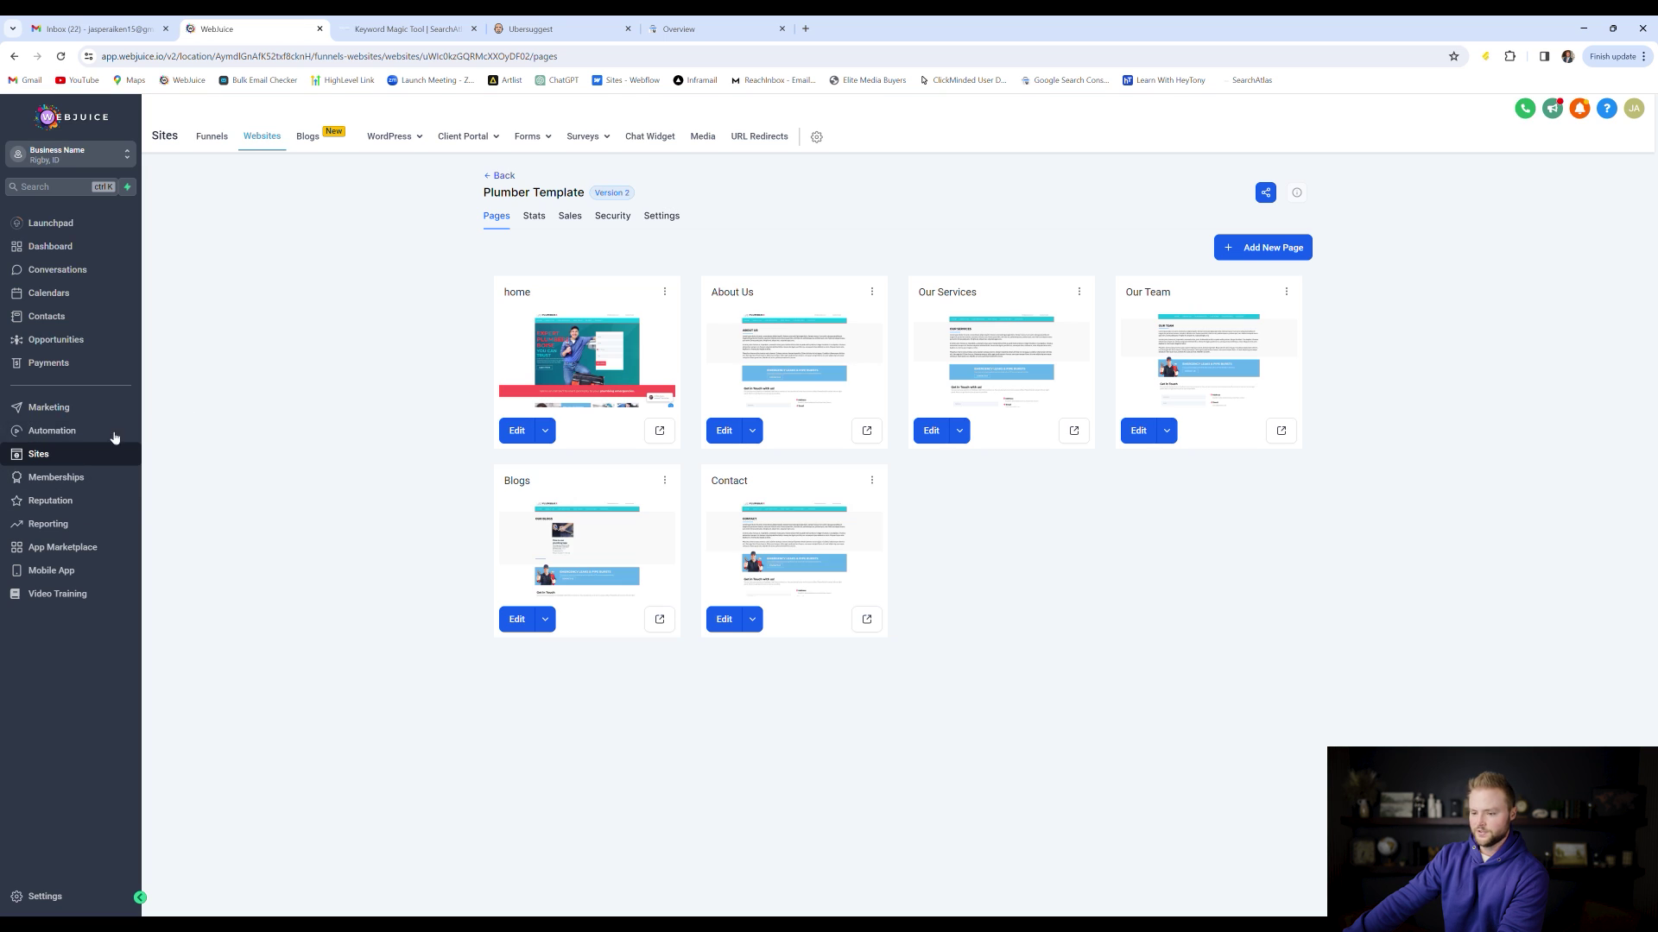
{"action": "left_click", "coordinate": [304, 145]}
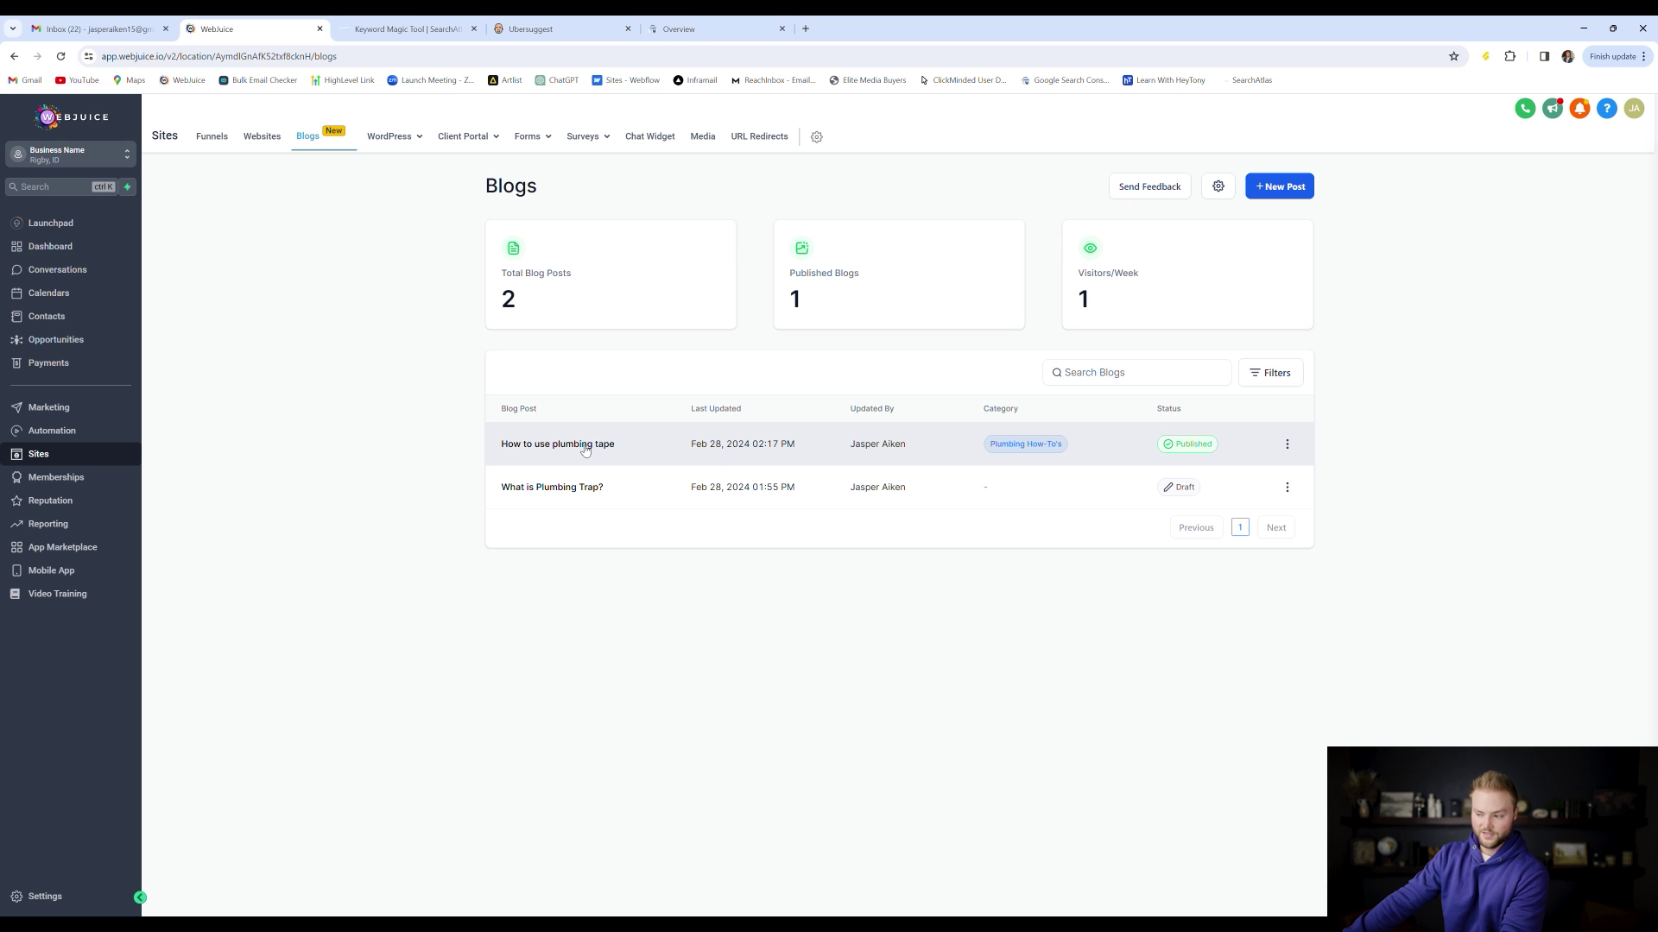
{"action": "left_click", "coordinate": [406, 29]}
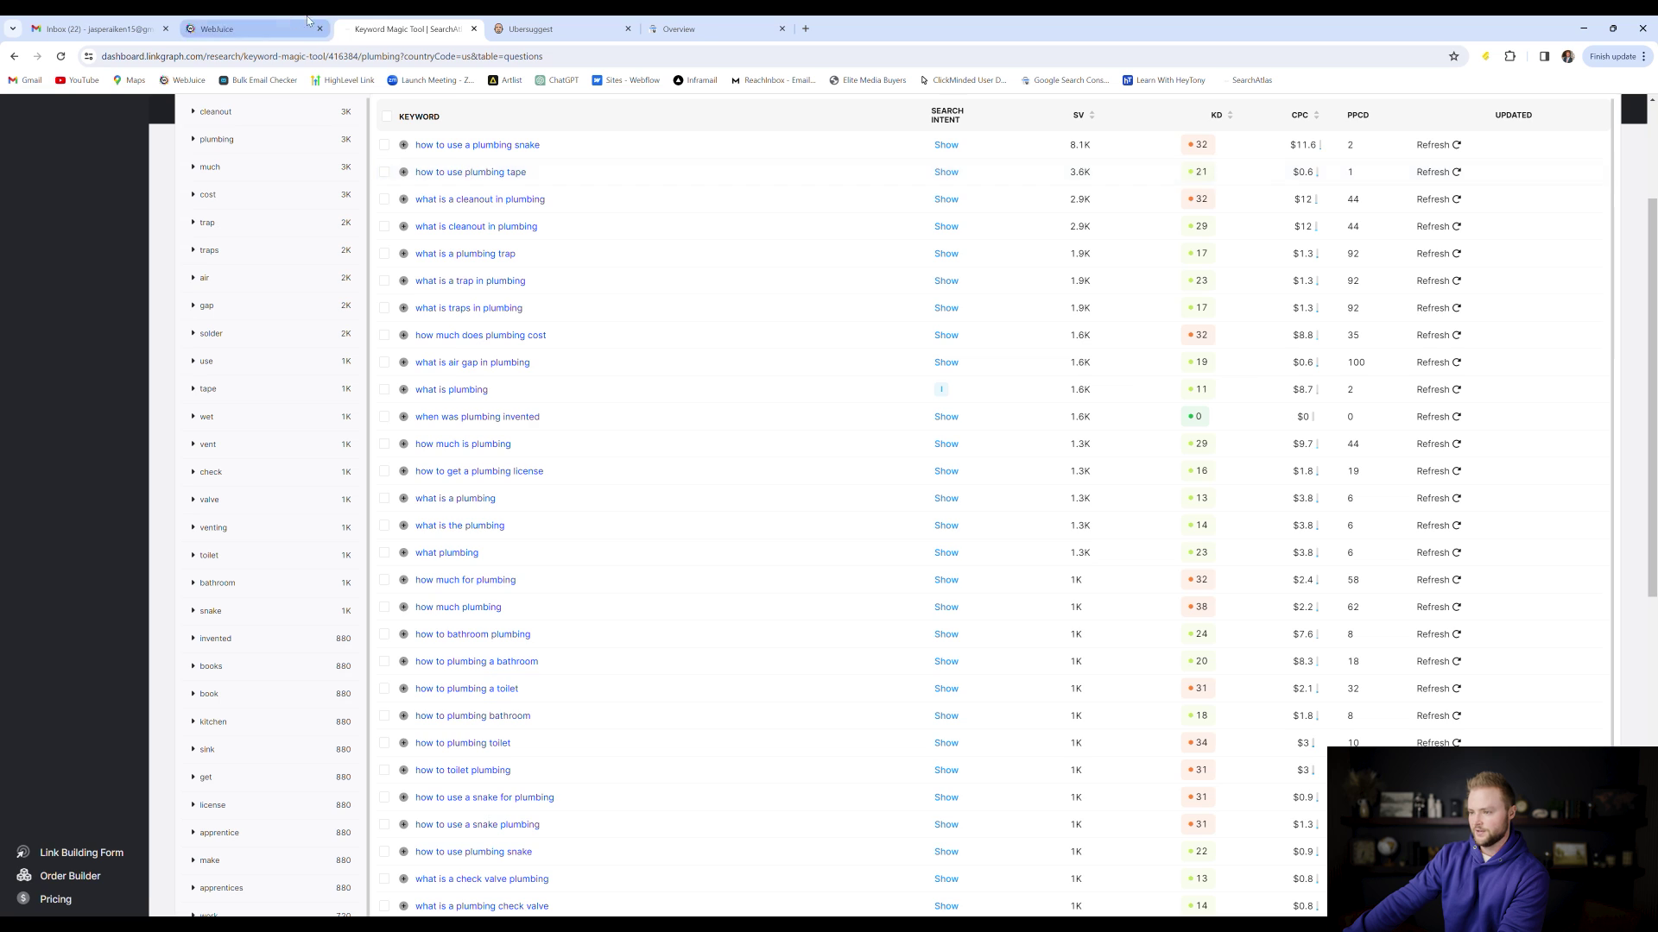
{"action": "left_click", "coordinate": [250, 28]}
{"action": "left_click", "coordinate": [1286, 445]}
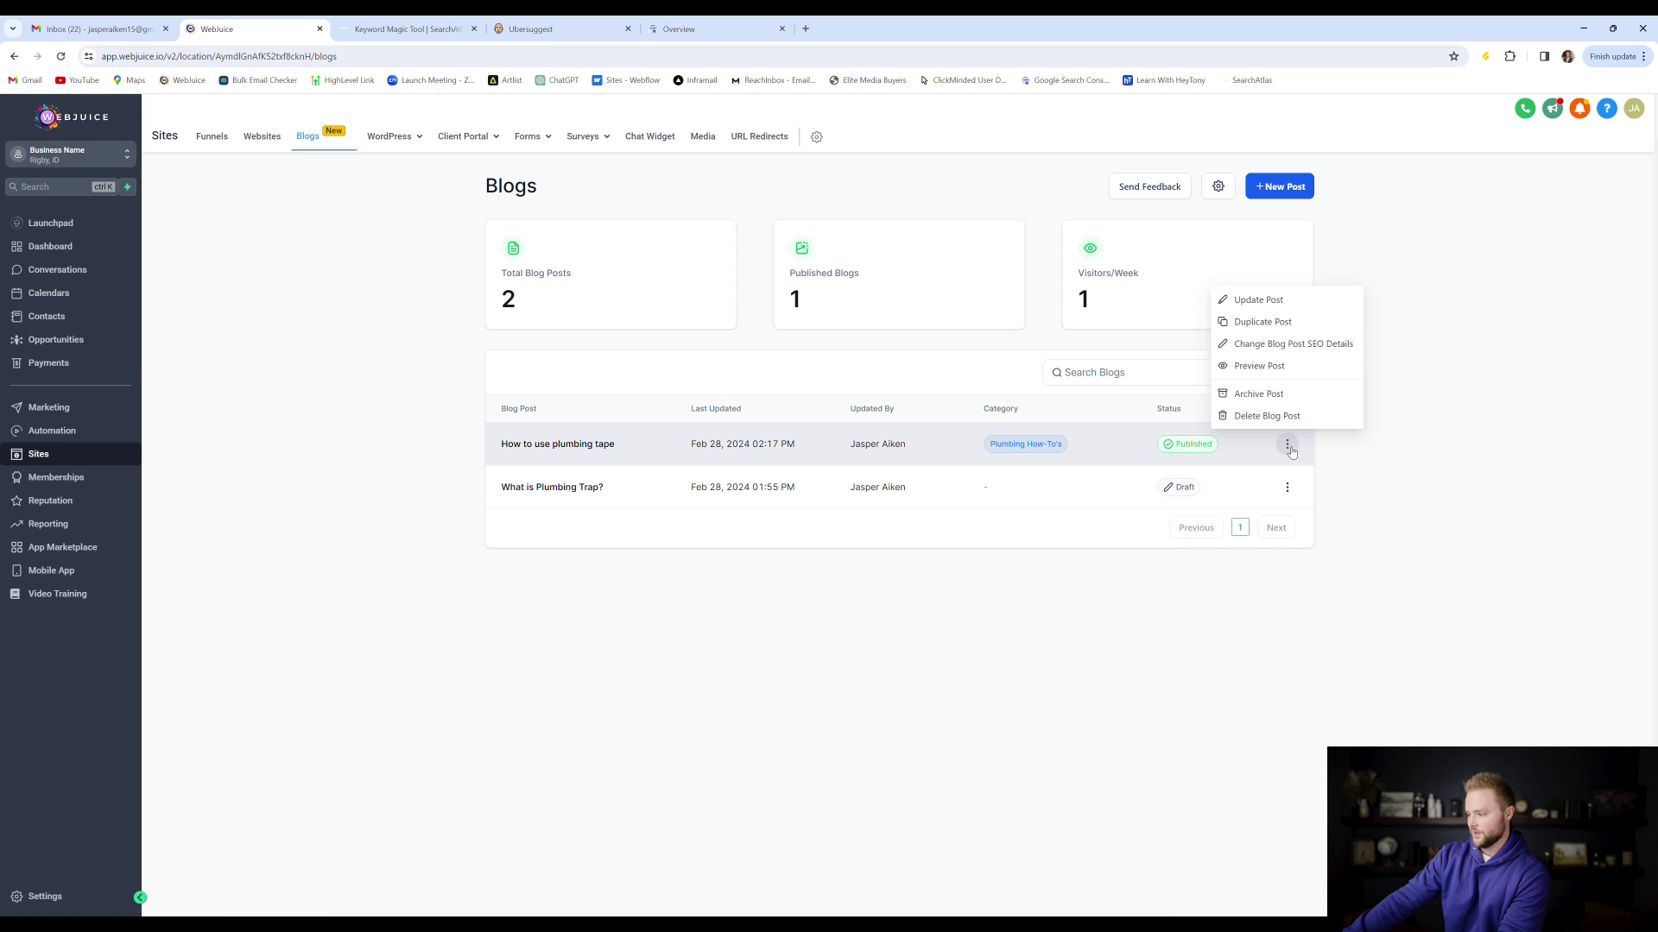
Open the 'How to use plumbing tape' post for editing and scroll through its content
{"action": "left_click", "coordinate": [1261, 300]}
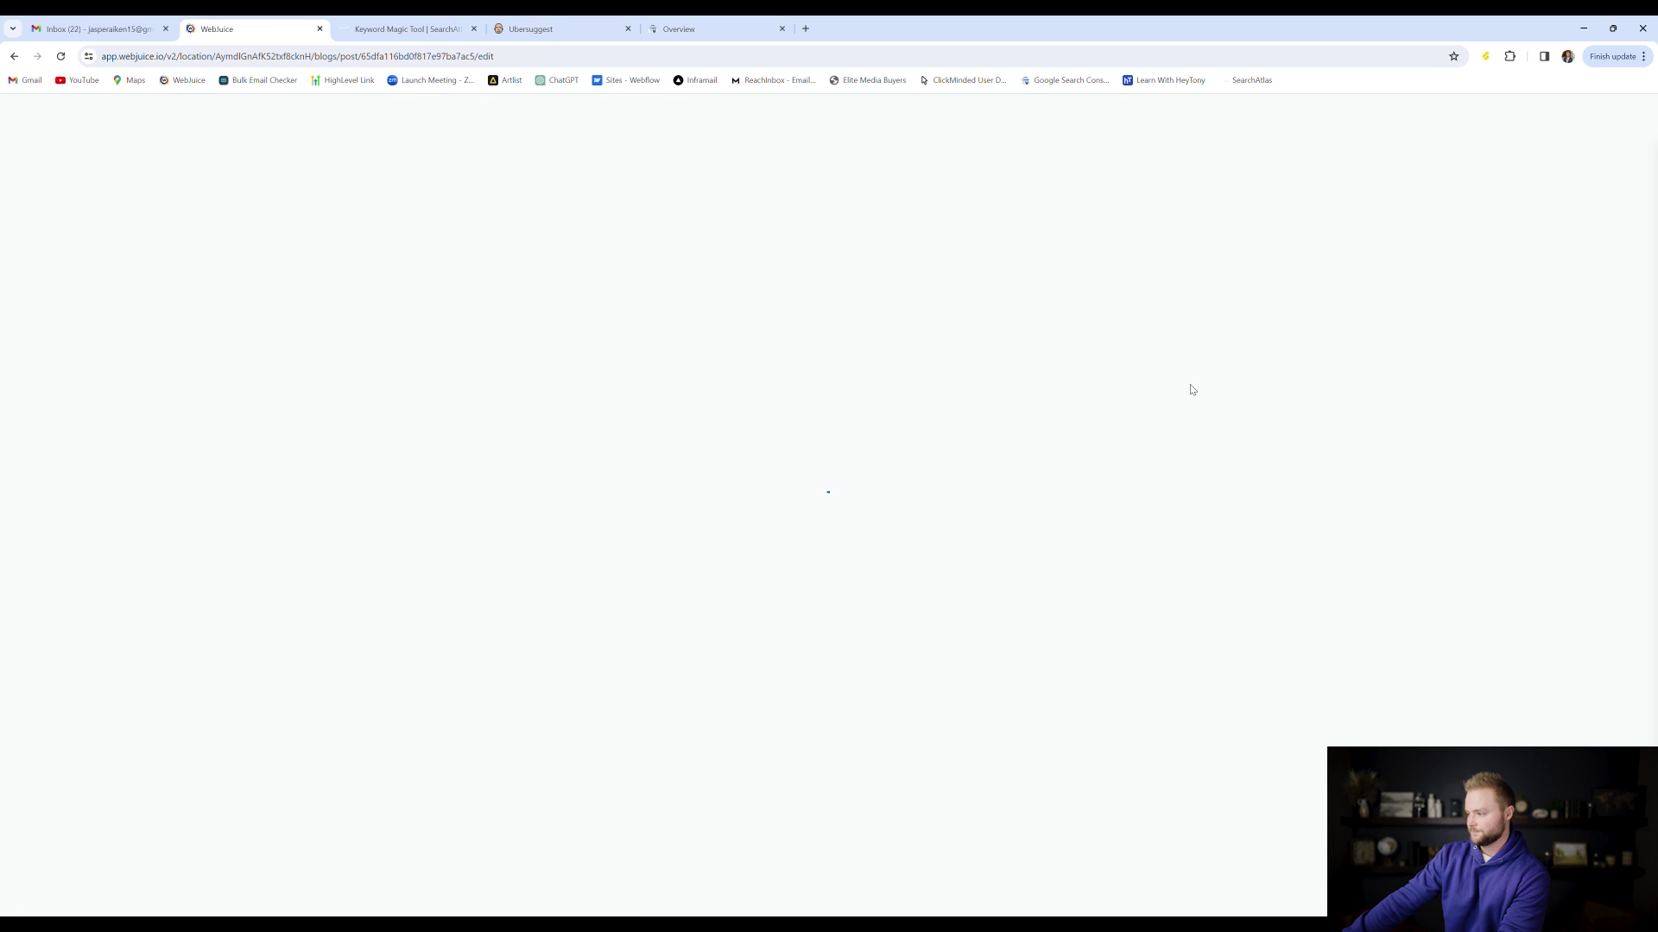
{"action": "scroll", "coordinate": [909, 343], "scroll_direction": "down", "scroll_amount": 9}
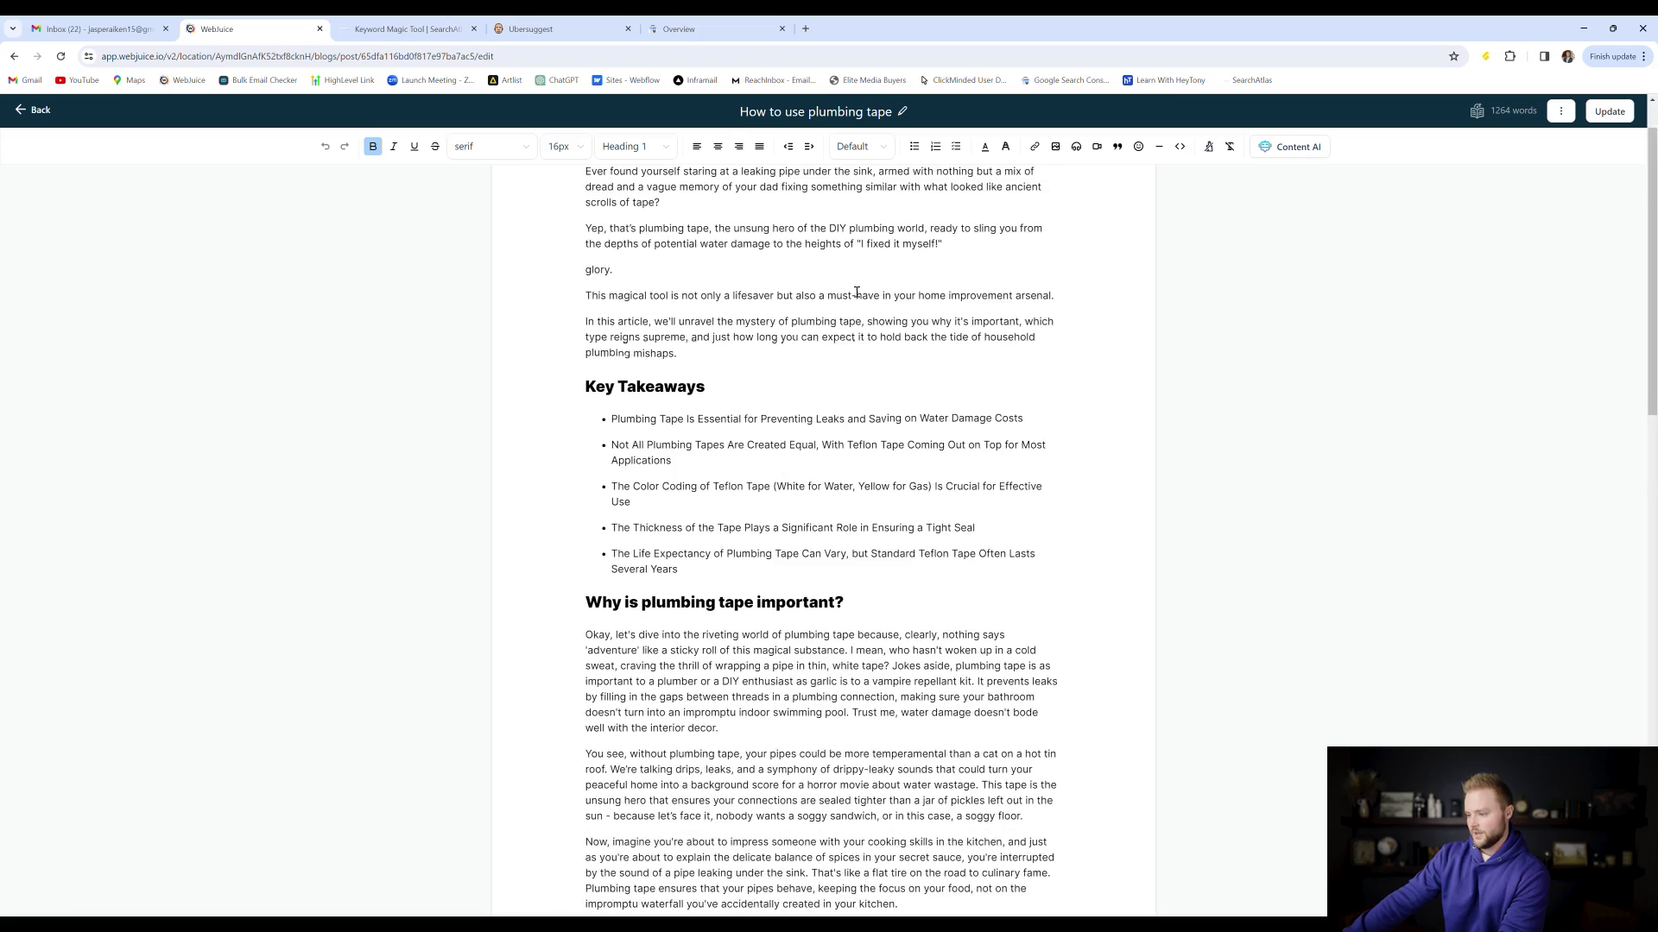
{"action": "scroll", "coordinate": [832, 293], "scroll_direction": "down", "scroll_amount": 5}
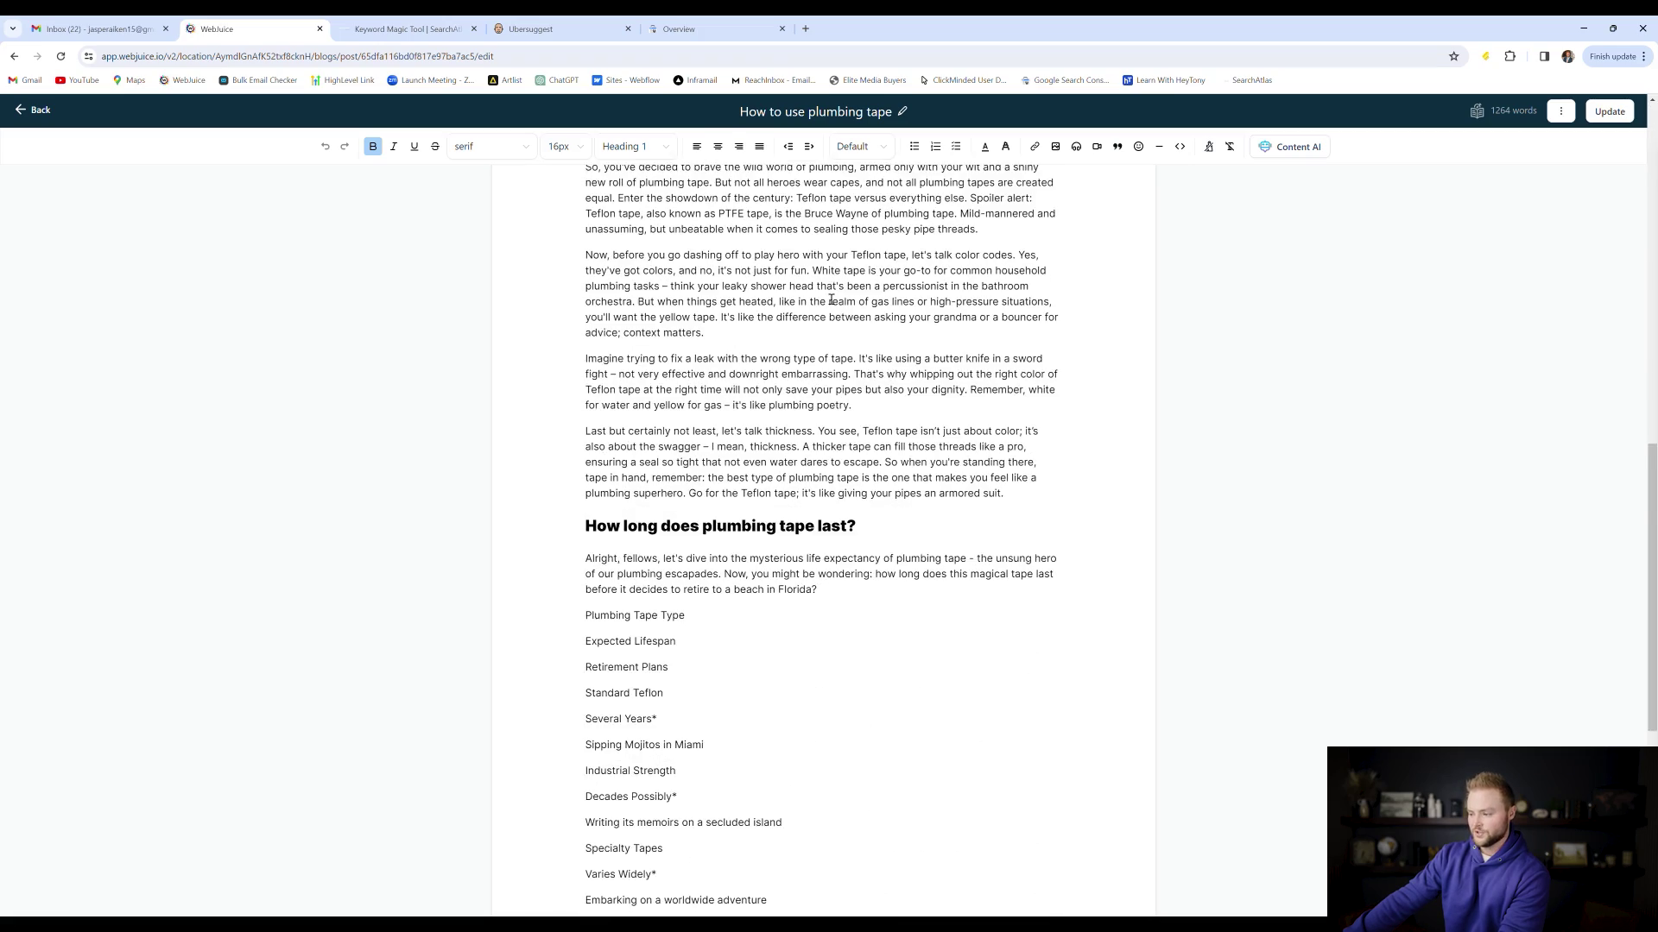
{"action": "scroll", "coordinate": [833, 298], "scroll_direction": "up", "scroll_amount": 3}
{"action": "scroll", "coordinate": [831, 299], "scroll_direction": "up", "scroll_amount": 7}
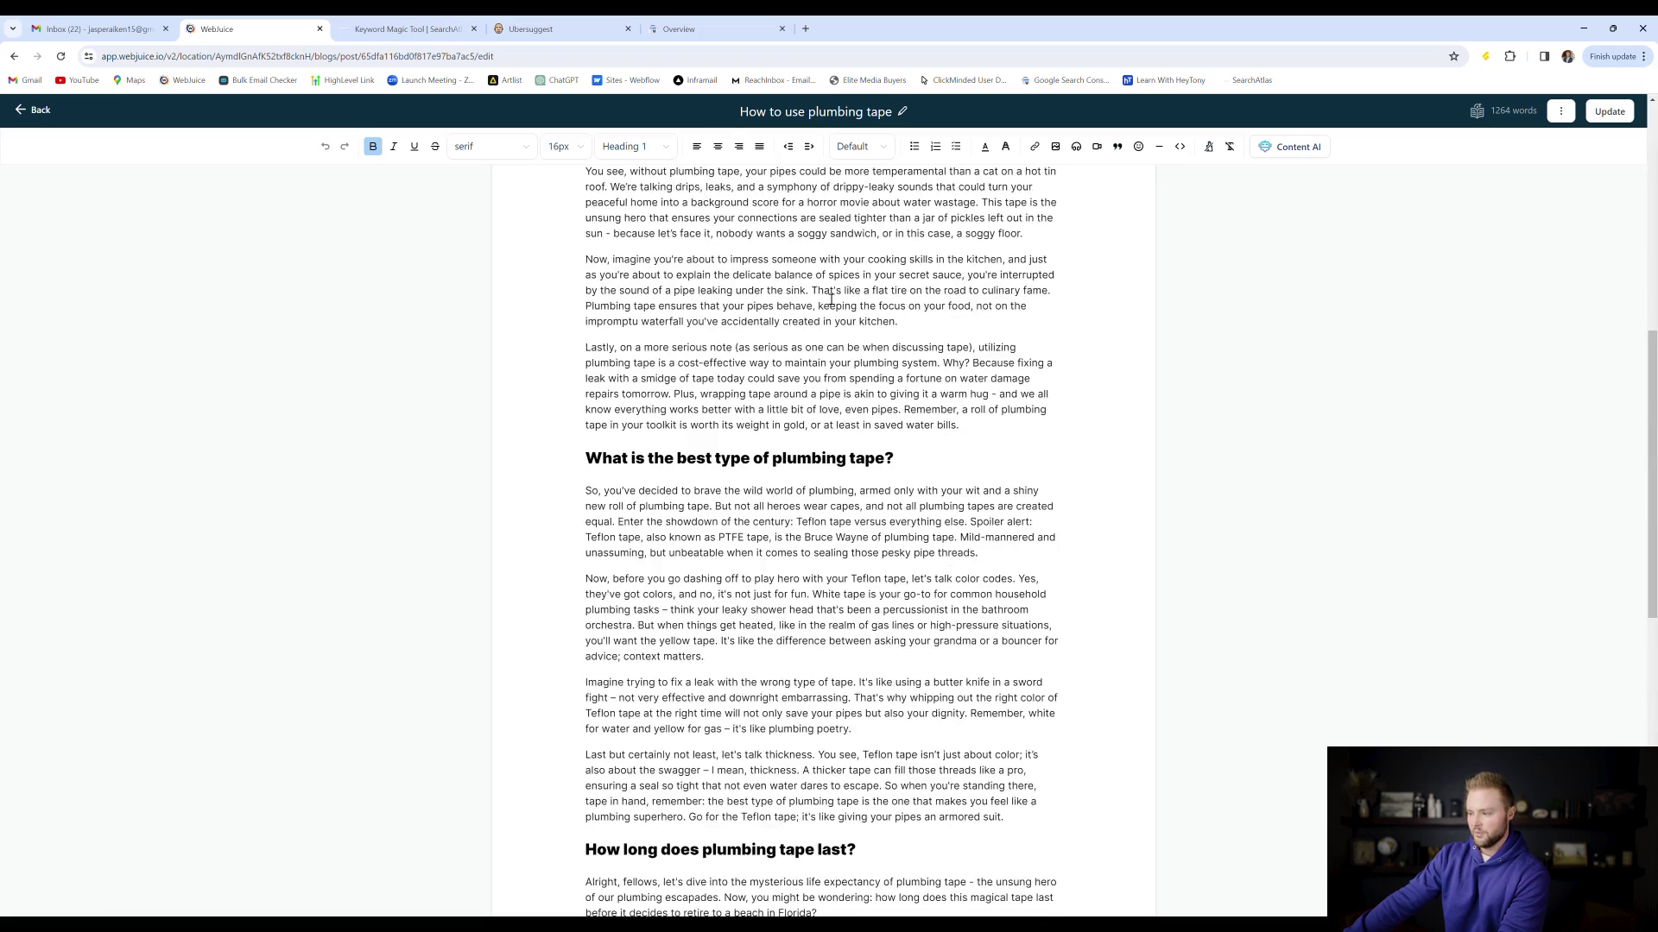
Switch to Search Atlas and open the SEO Content Assistant
{"action": "left_click", "coordinate": [410, 28]}
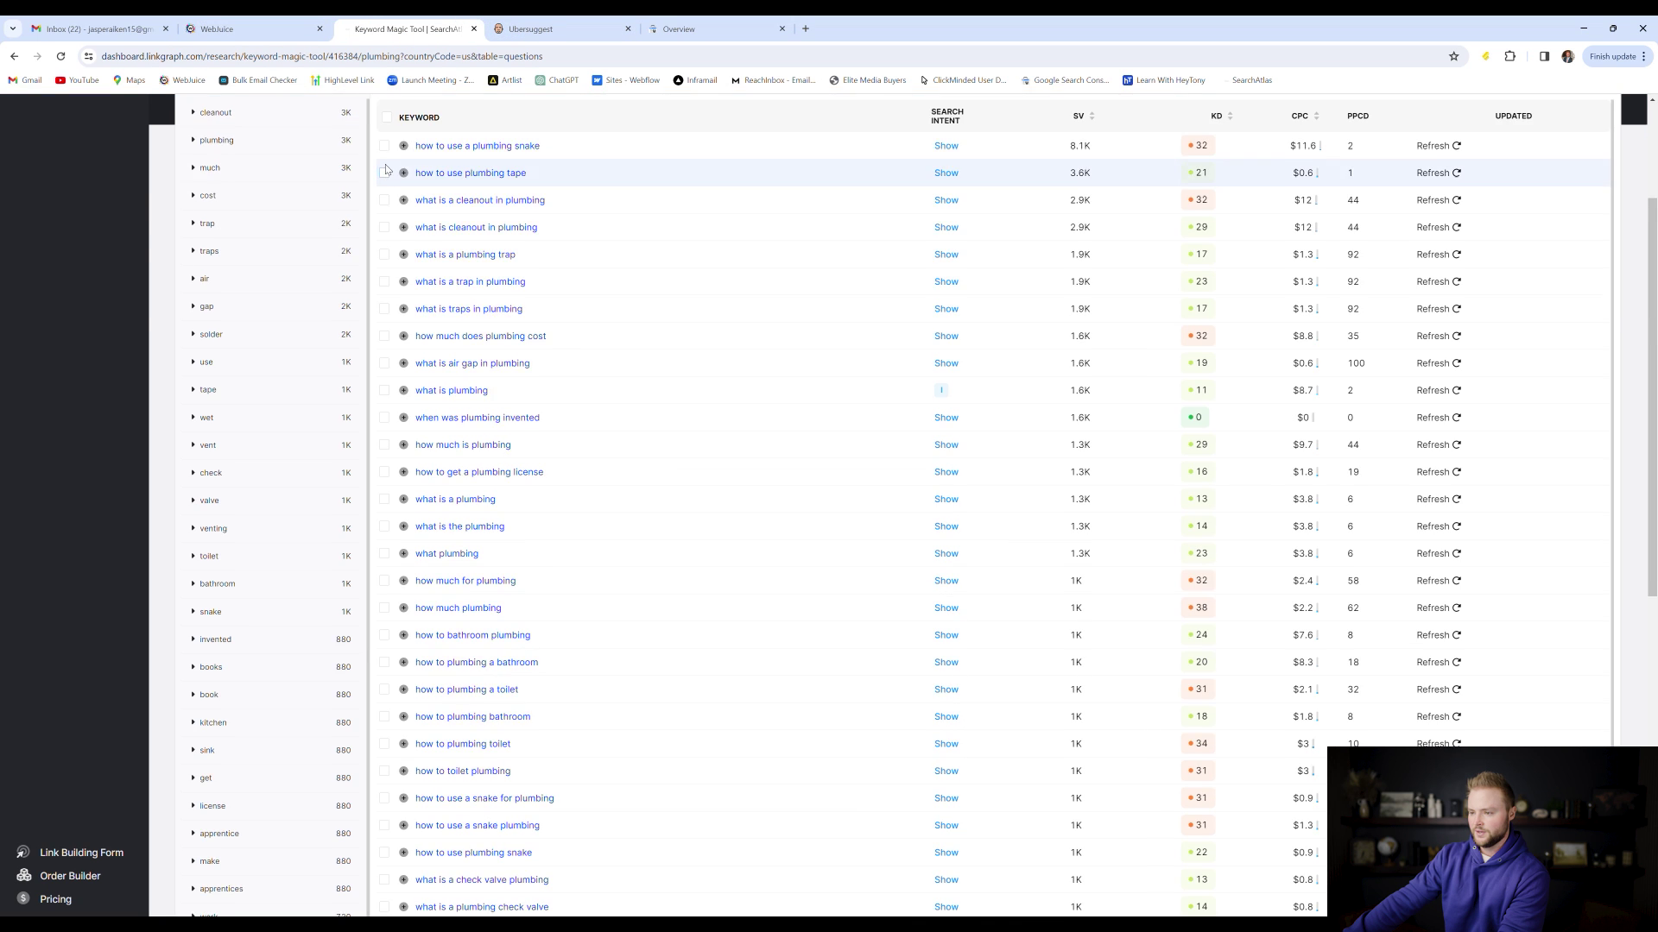
{"action": "scroll", "coordinate": [389, 259], "scroll_direction": "up", "scroll_amount": 3}
{"action": "left_click", "coordinate": [258, 121]}
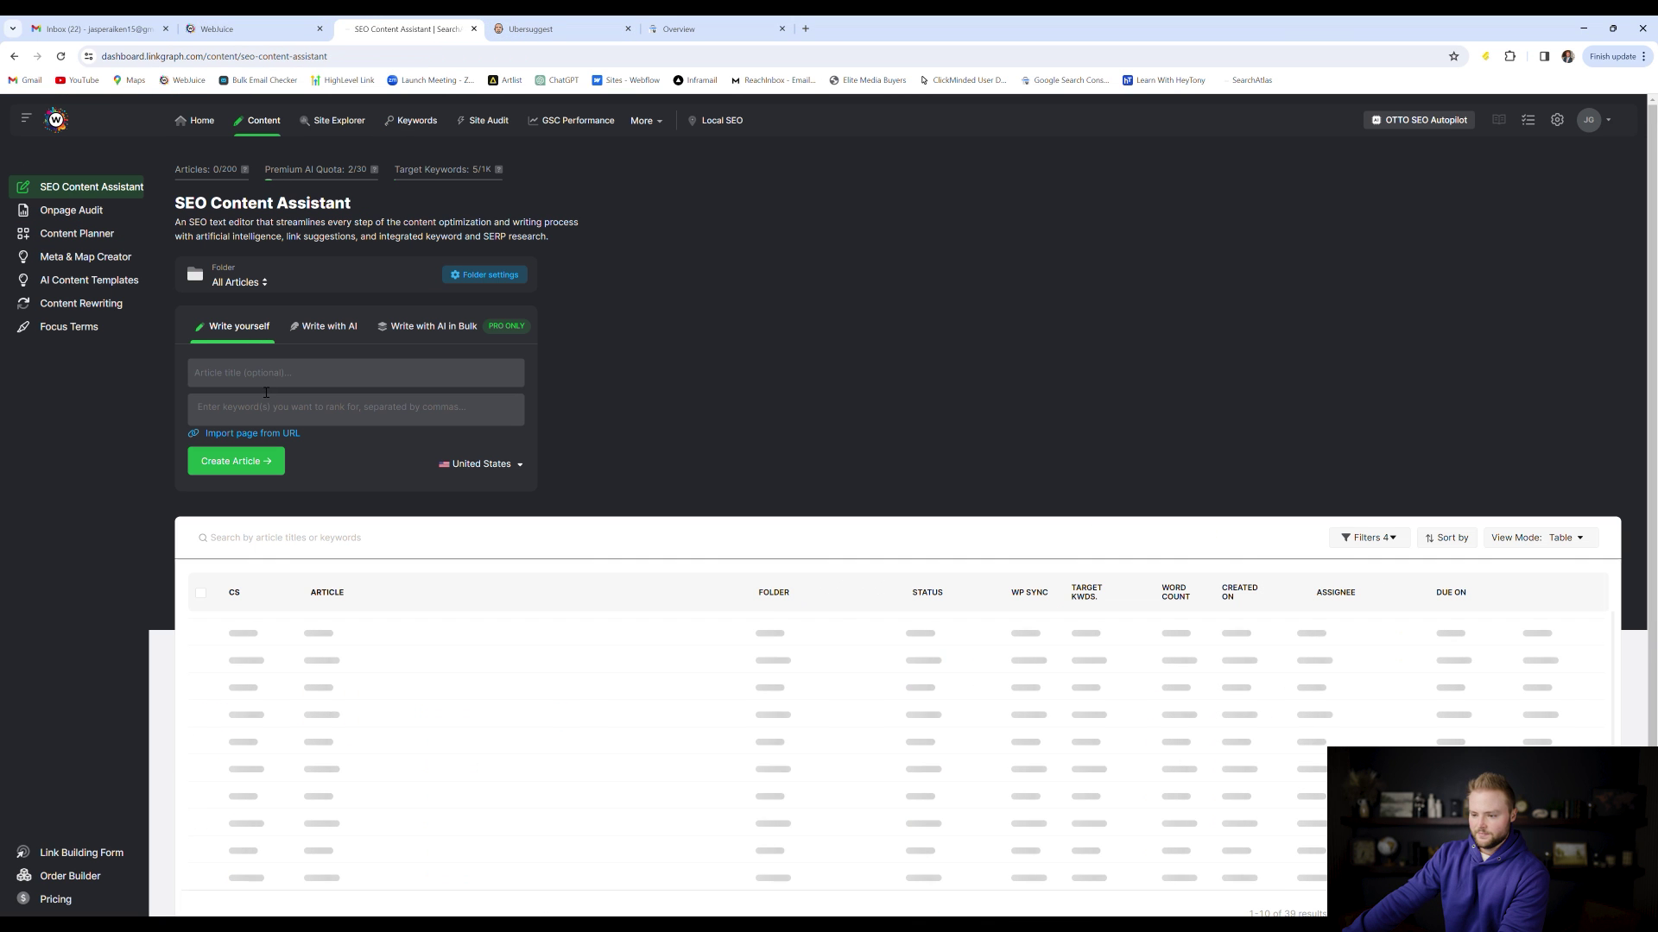
Review the How to use plumbing tape article in Search Atlas's content editor, then return to Webjuice
{"action": "left_click", "coordinate": [269, 383]}
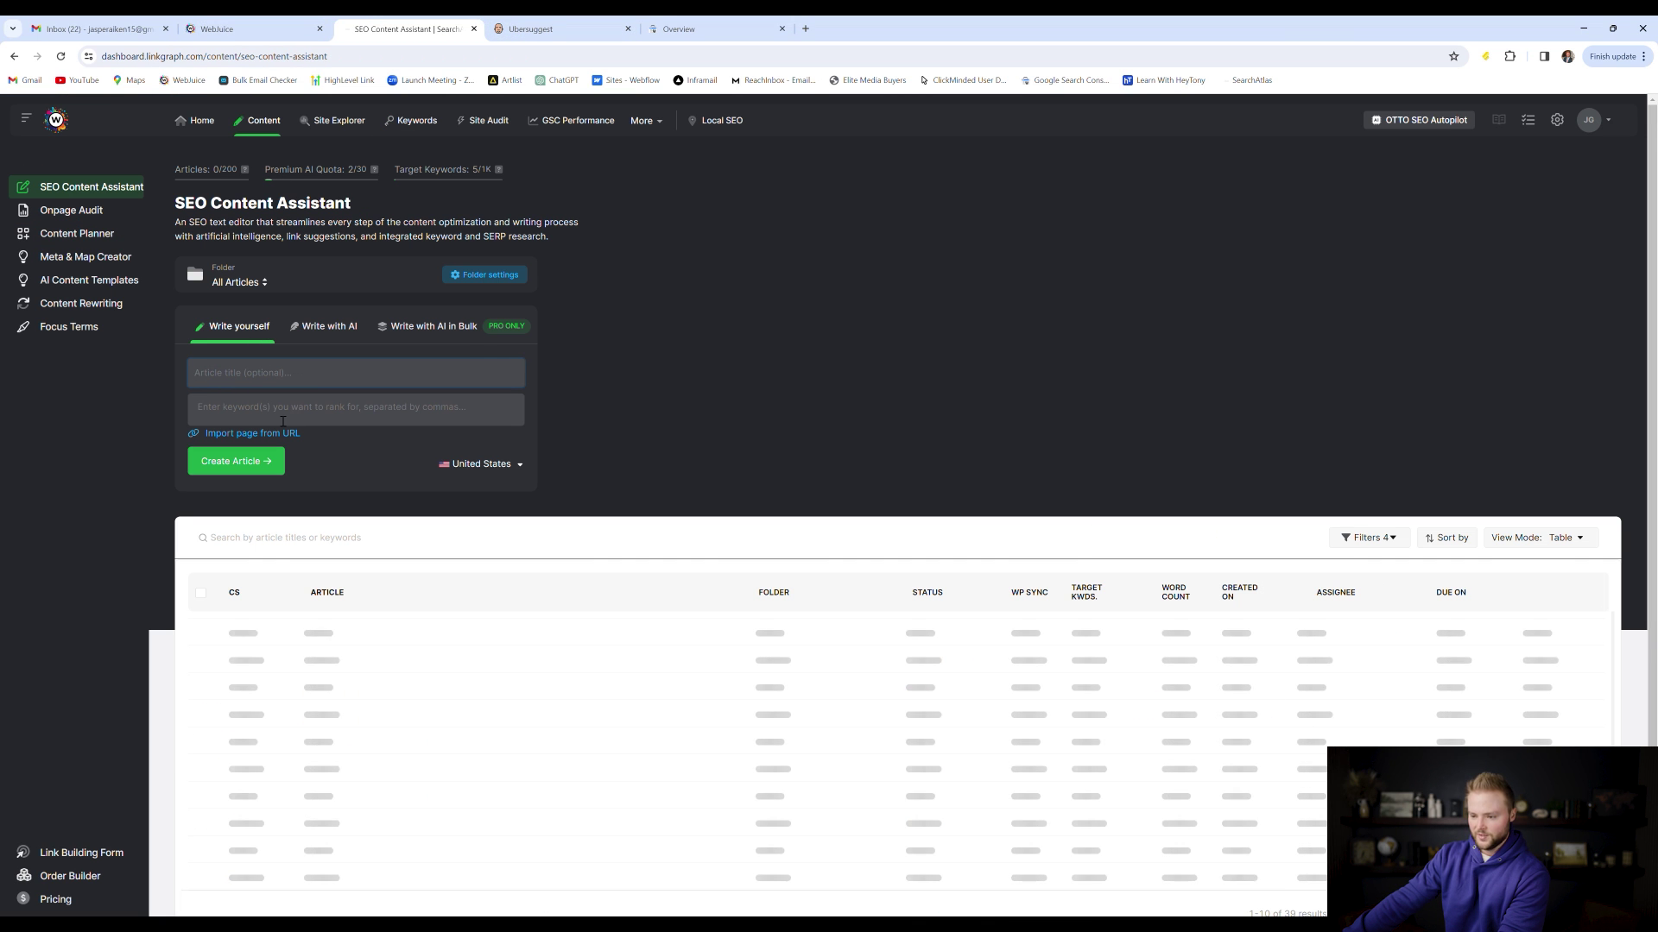
{"action": "left_click", "coordinate": [205, 409]}
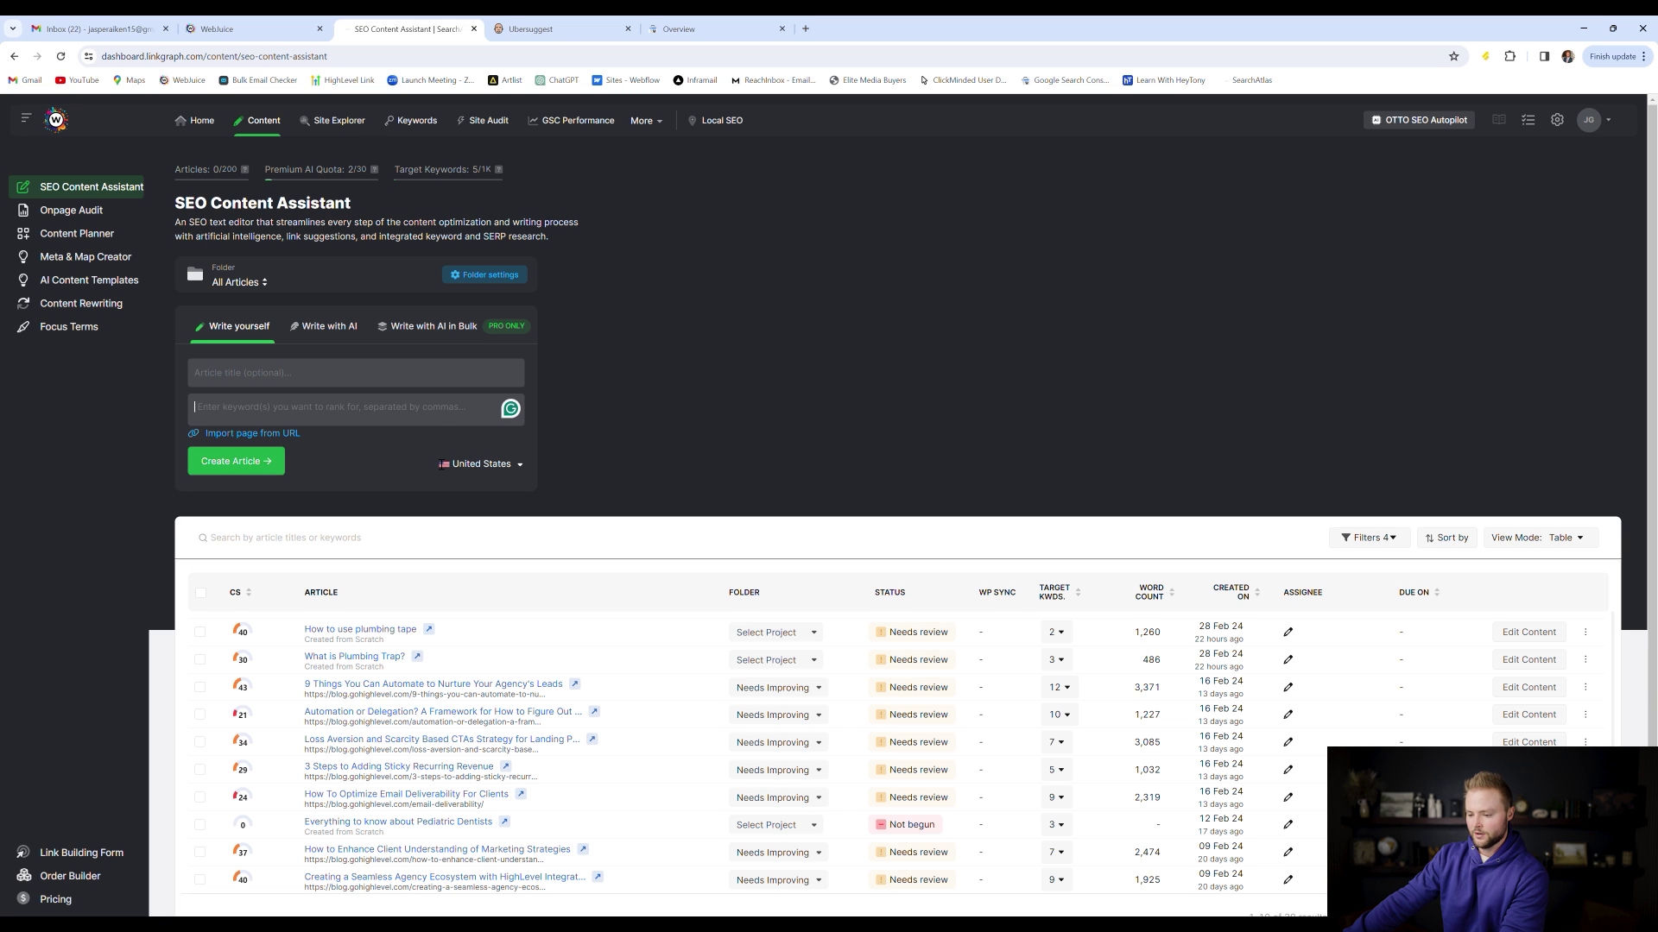
{"action": "scroll", "coordinate": [328, 509], "scroll_direction": "down", "scroll_amount": 2}
{"action": "left_click", "coordinate": [346, 534]}
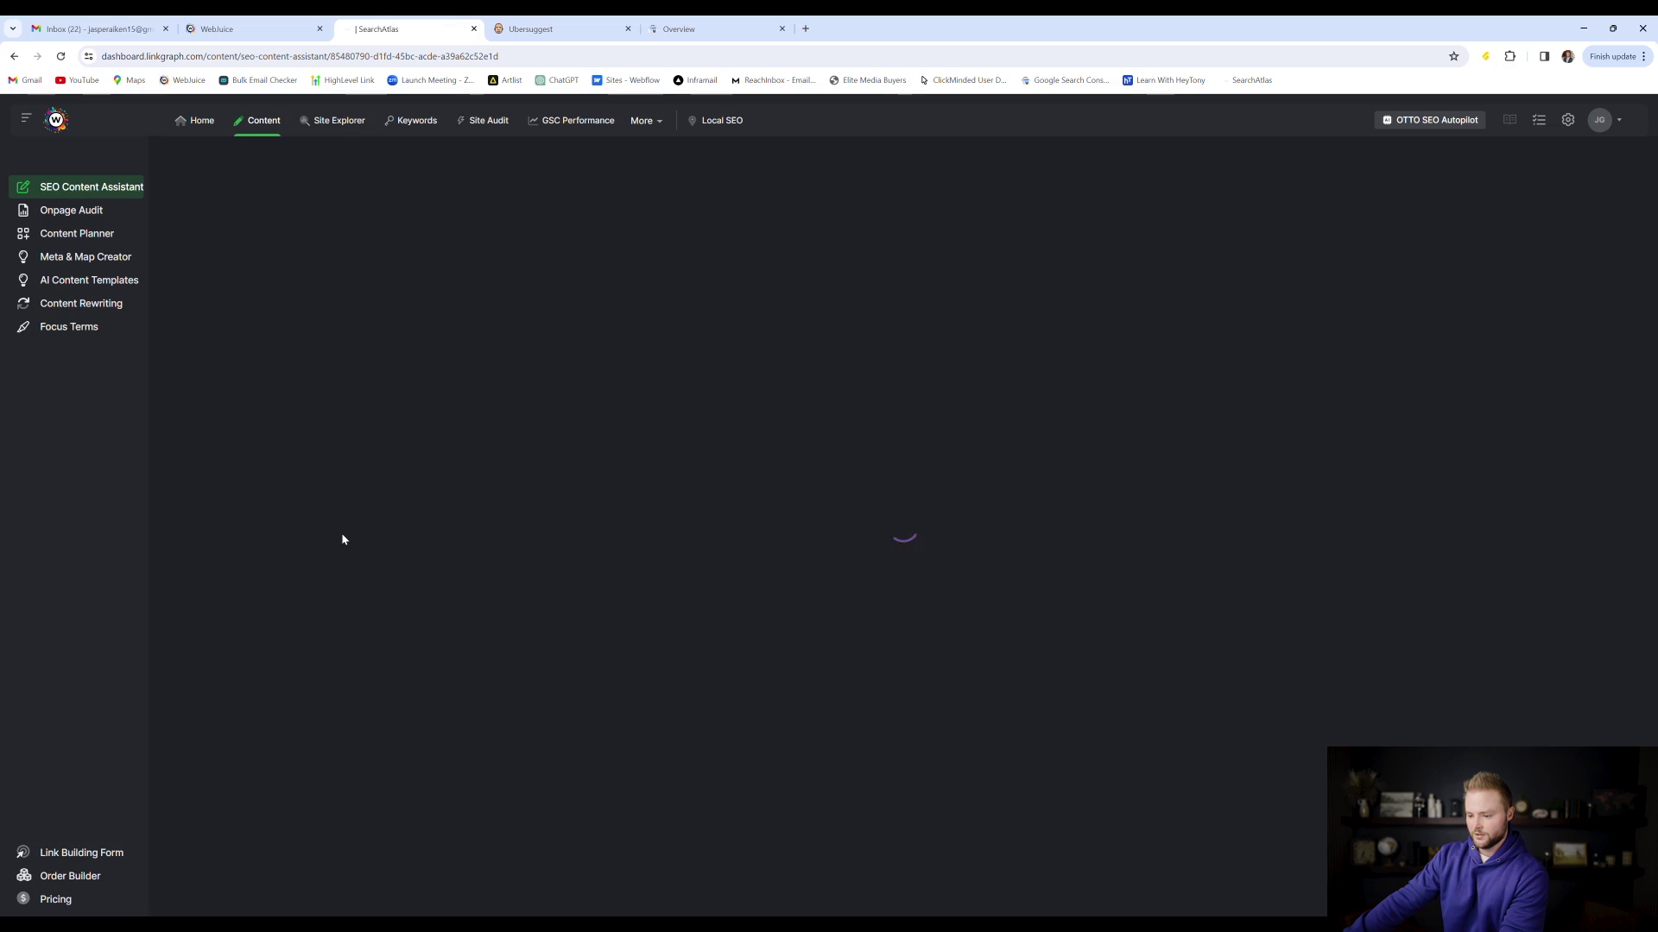
{"action": "scroll", "coordinate": [691, 439], "scroll_direction": "down", "scroll_amount": 7}
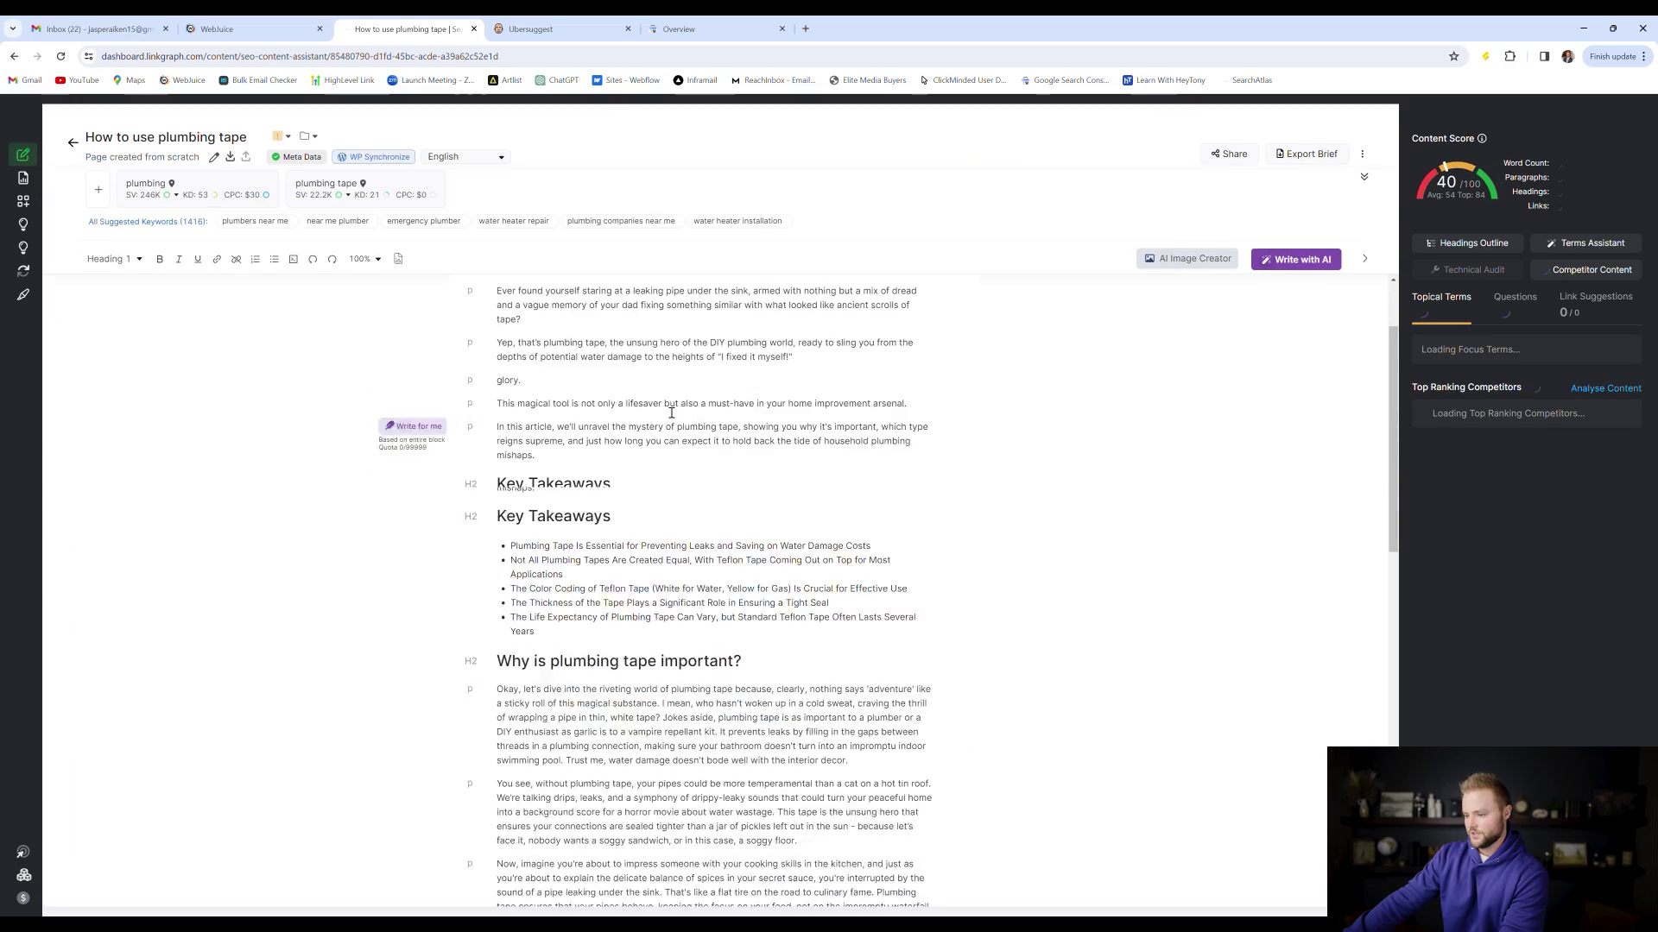
{"action": "scroll", "coordinate": [556, 341], "scroll_direction": "down", "scroll_amount": 10}
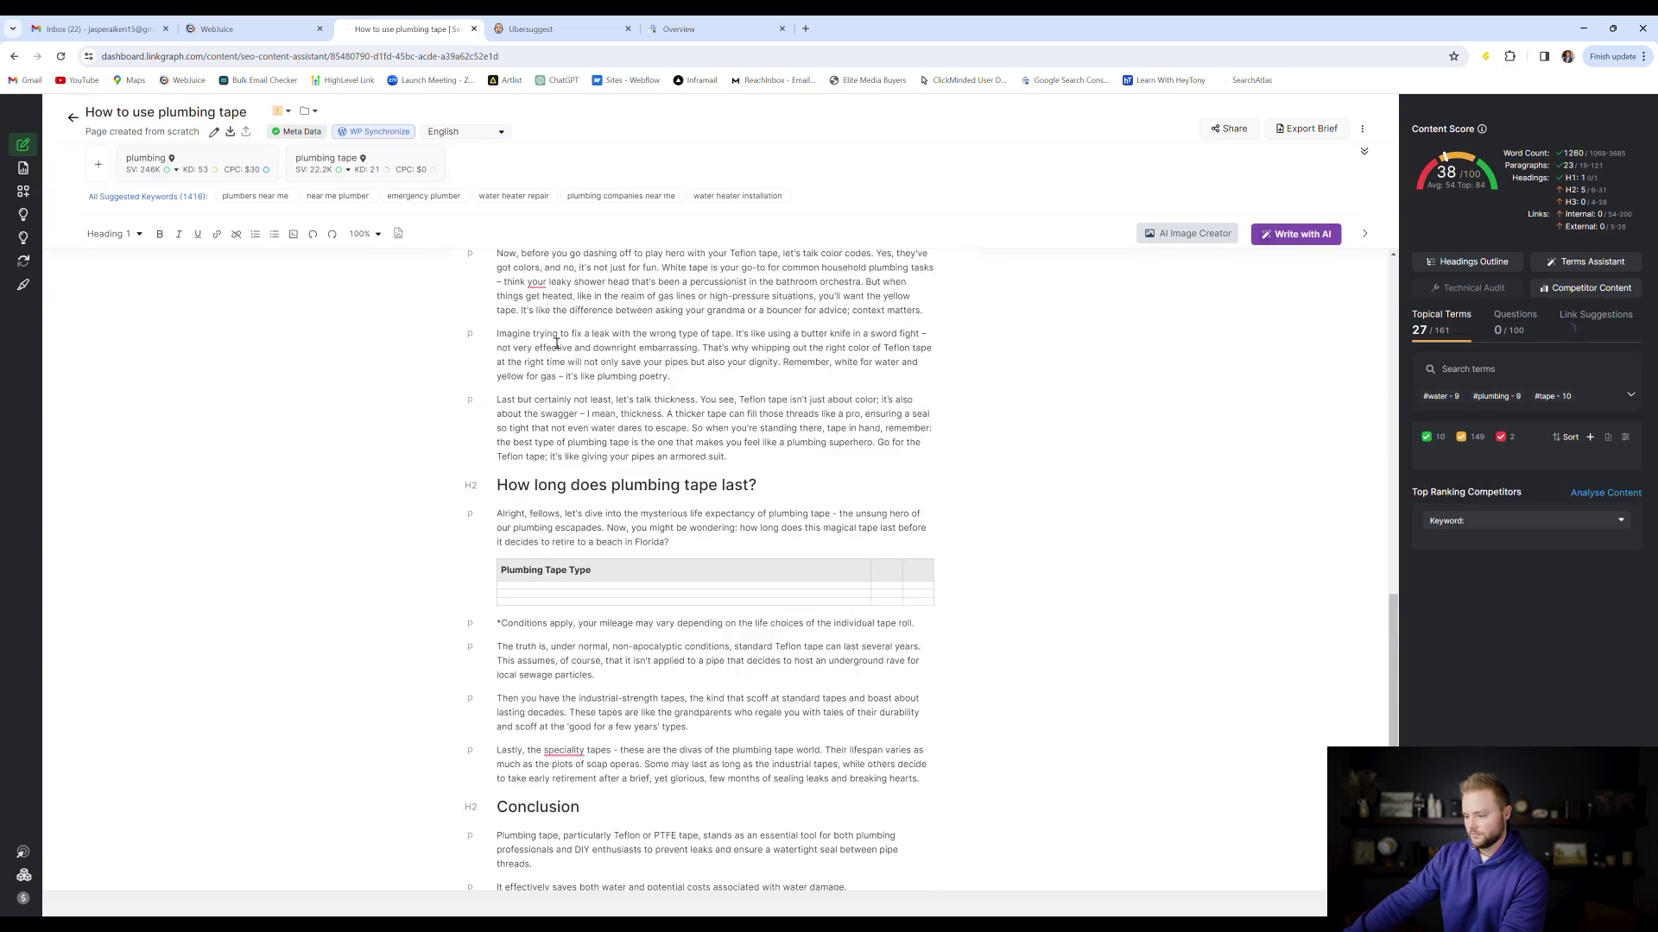
{"action": "left_click", "coordinate": [217, 28]}
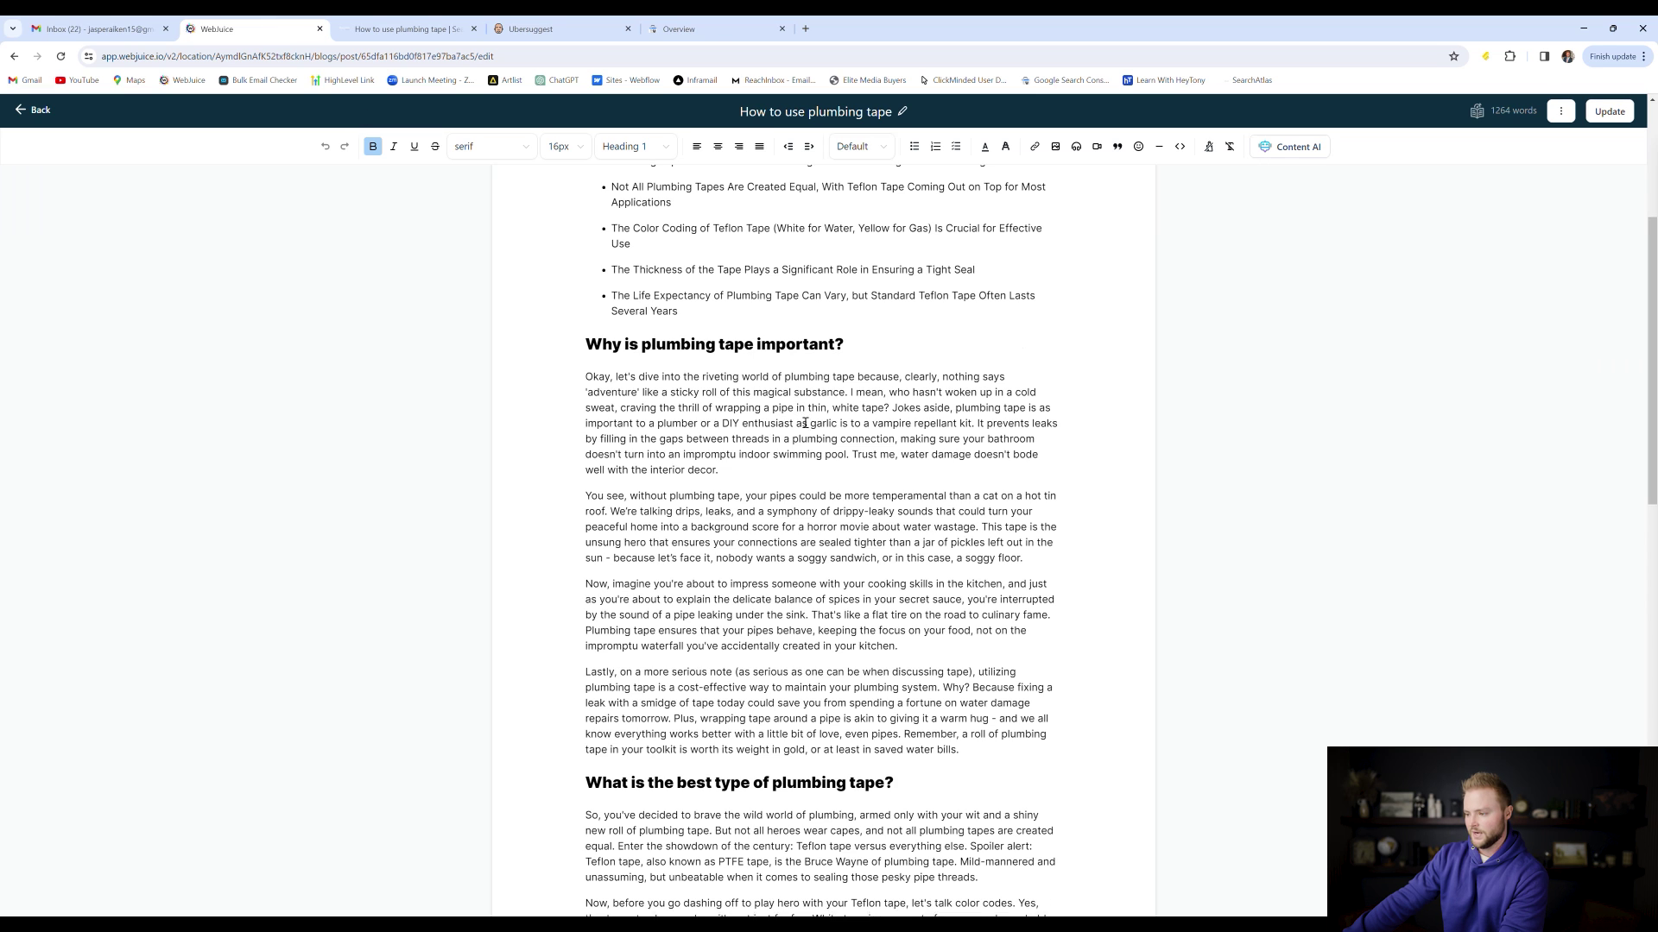
Go back to the Blogs list, showing the published plumbing tape post and the 'What is Plumbing Trap?' draft
{"action": "scroll", "coordinate": [811, 372], "scroll_direction": "up", "scroll_amount": 4}
{"action": "scroll", "coordinate": [825, 335], "scroll_direction": "down", "scroll_amount": 10}
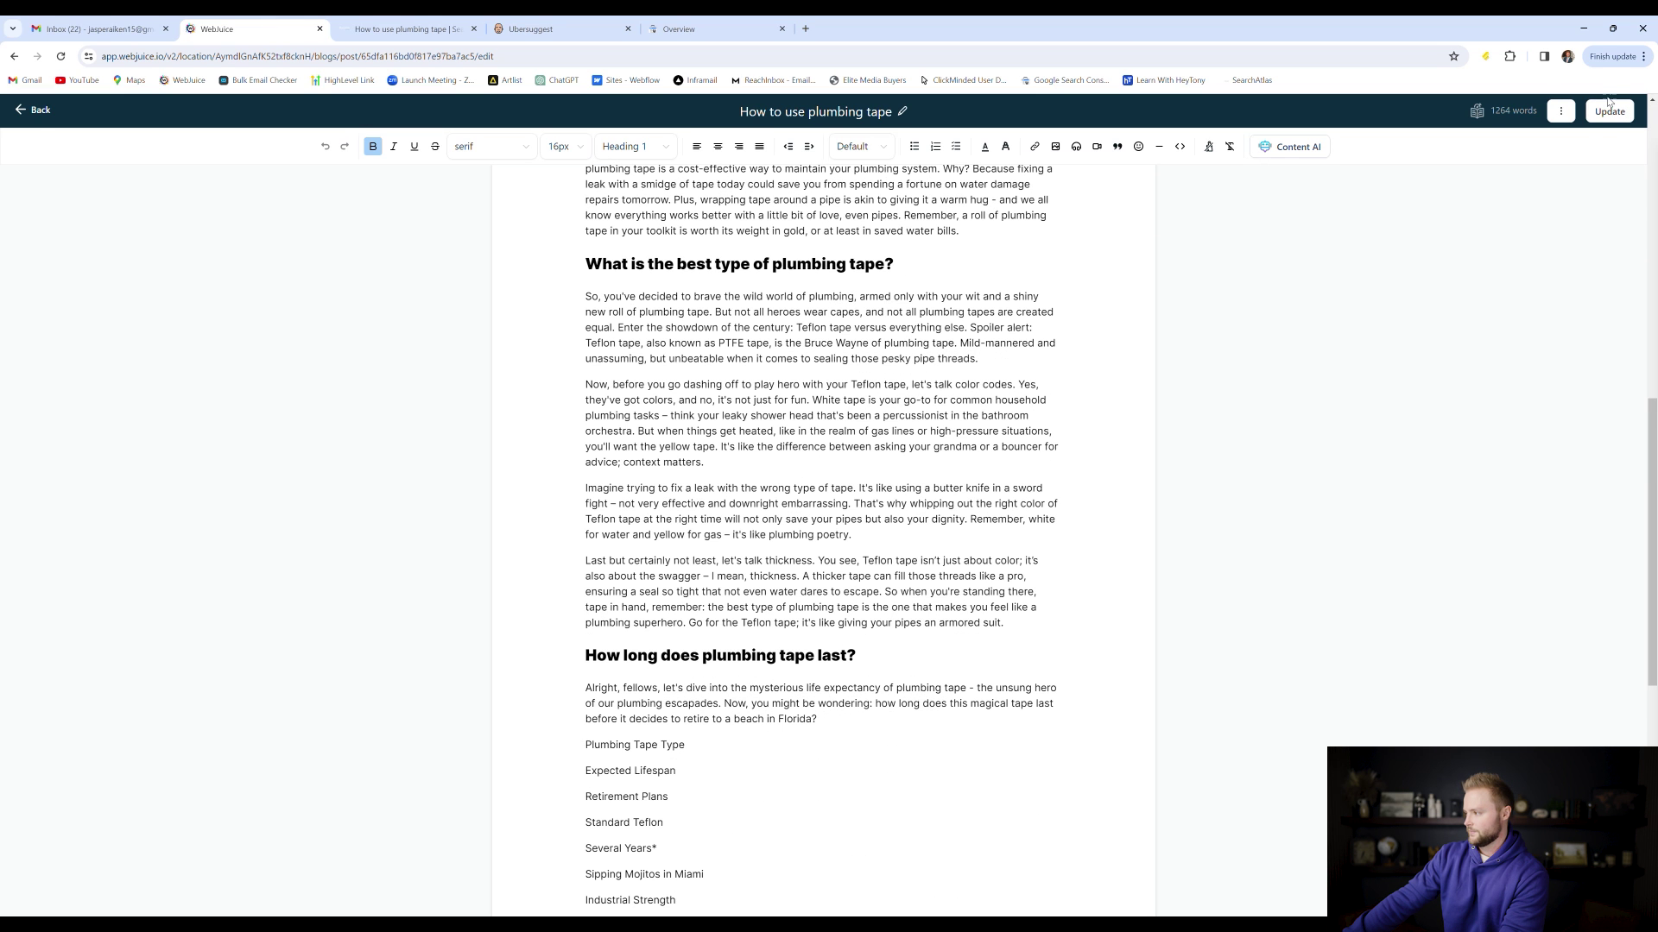
{"action": "left_click", "coordinate": [39, 110]}
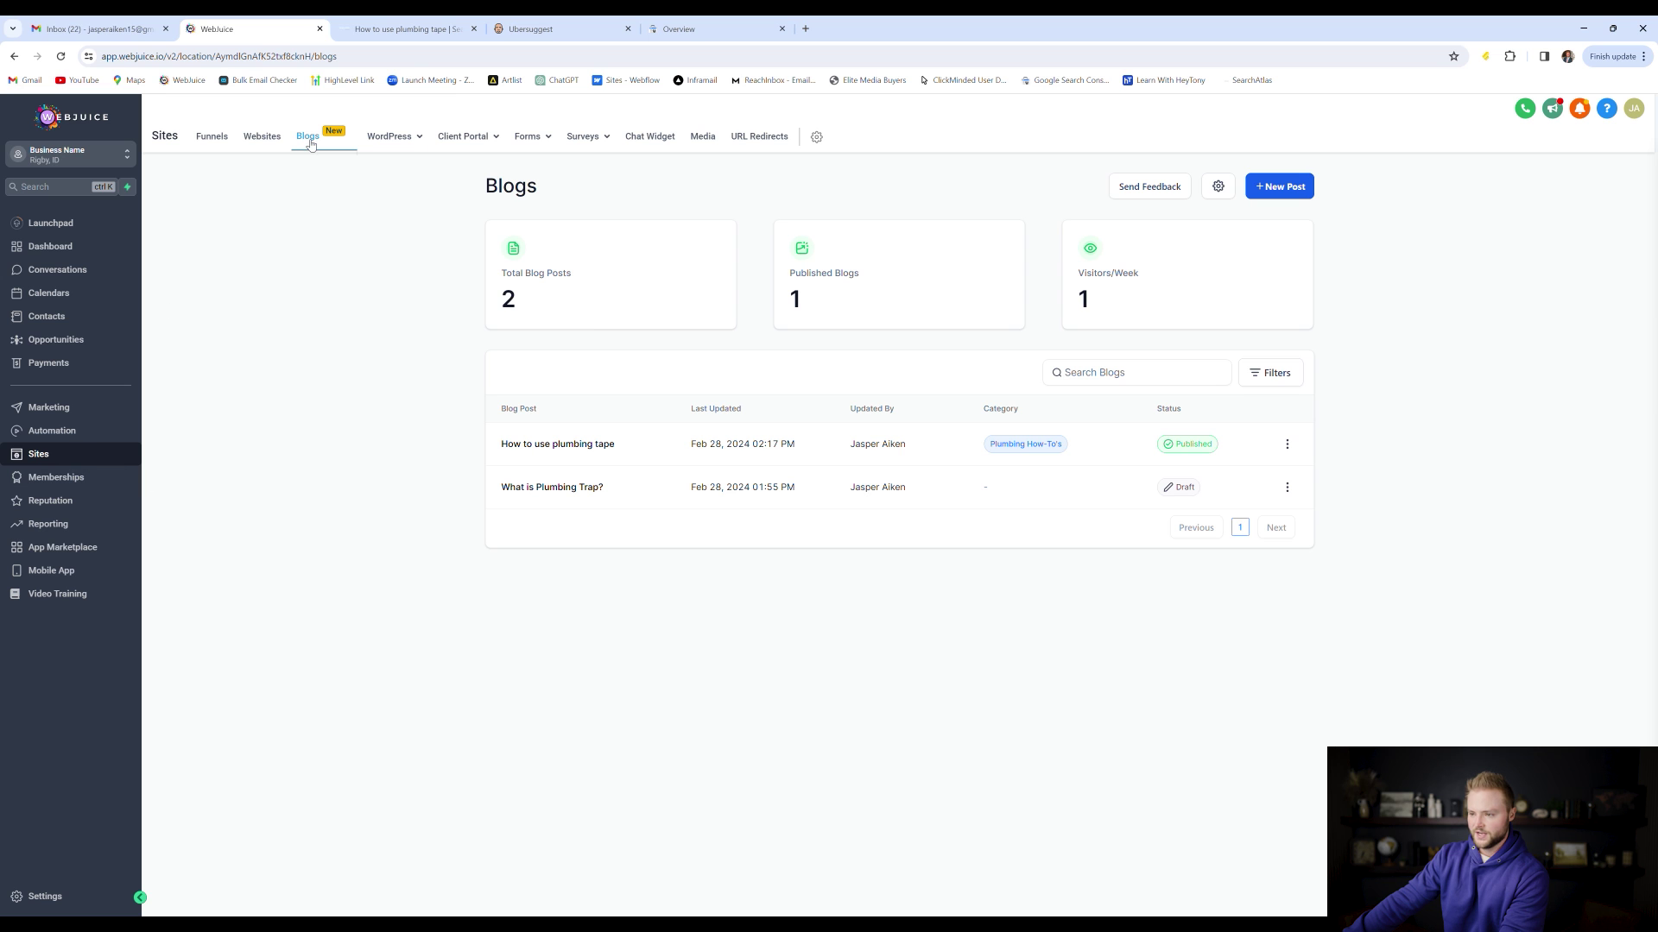
Open the Plumber Template website's Blogs page in the page builder
{"action": "left_click", "coordinate": [263, 142]}
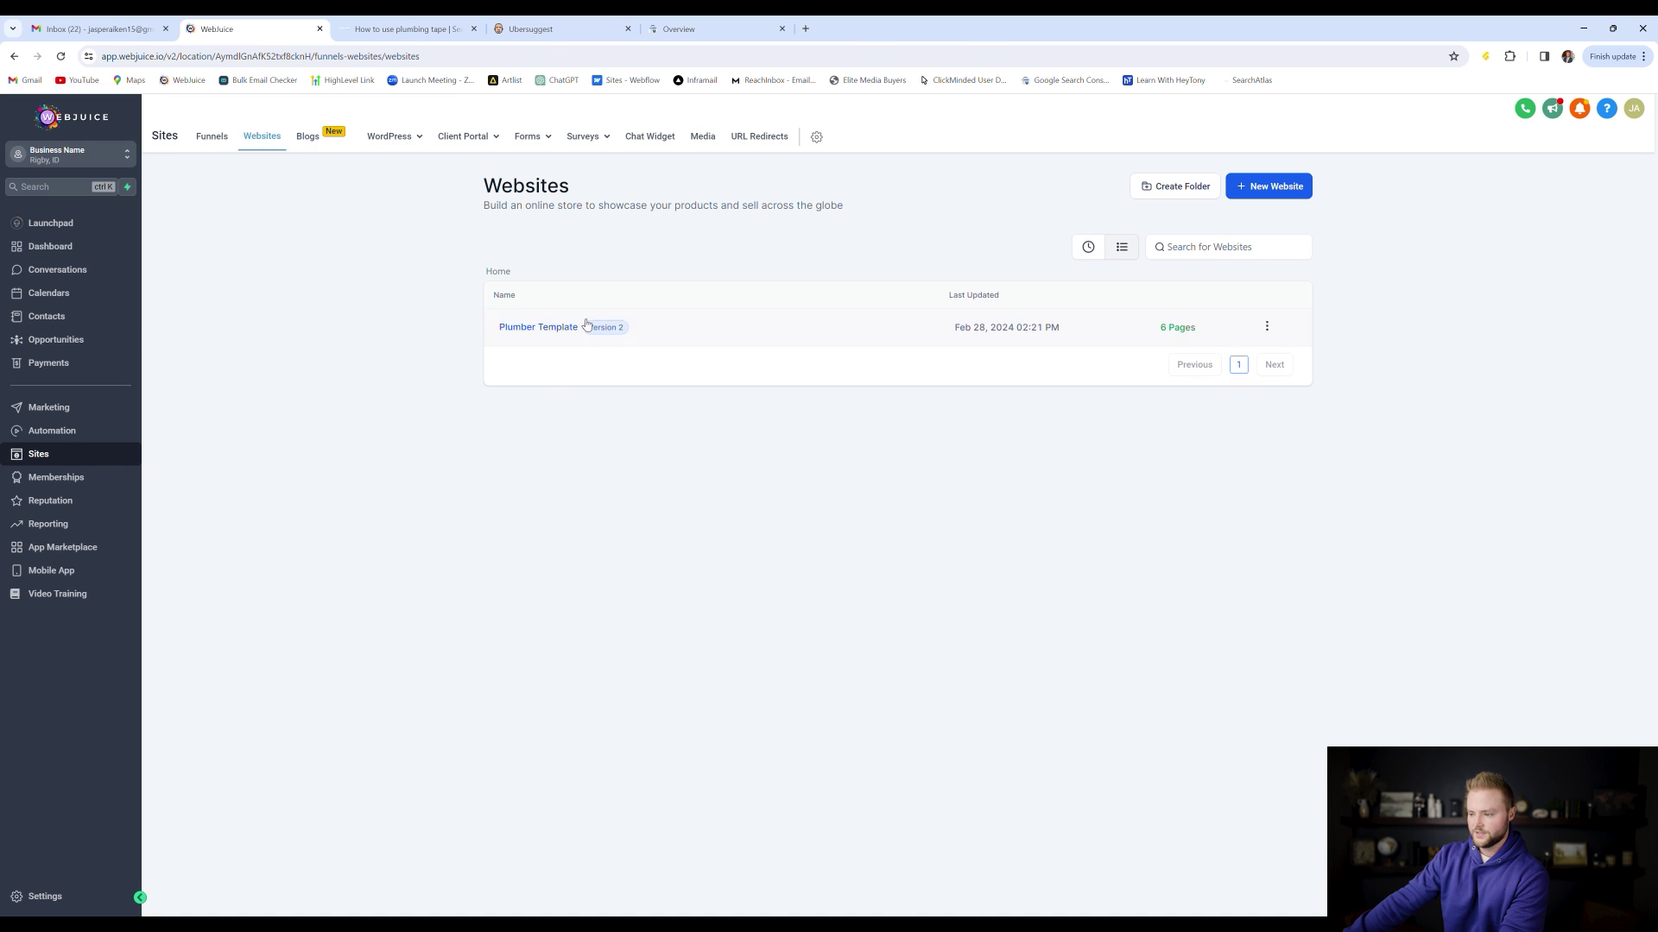
{"action": "left_click", "coordinate": [568, 329]}
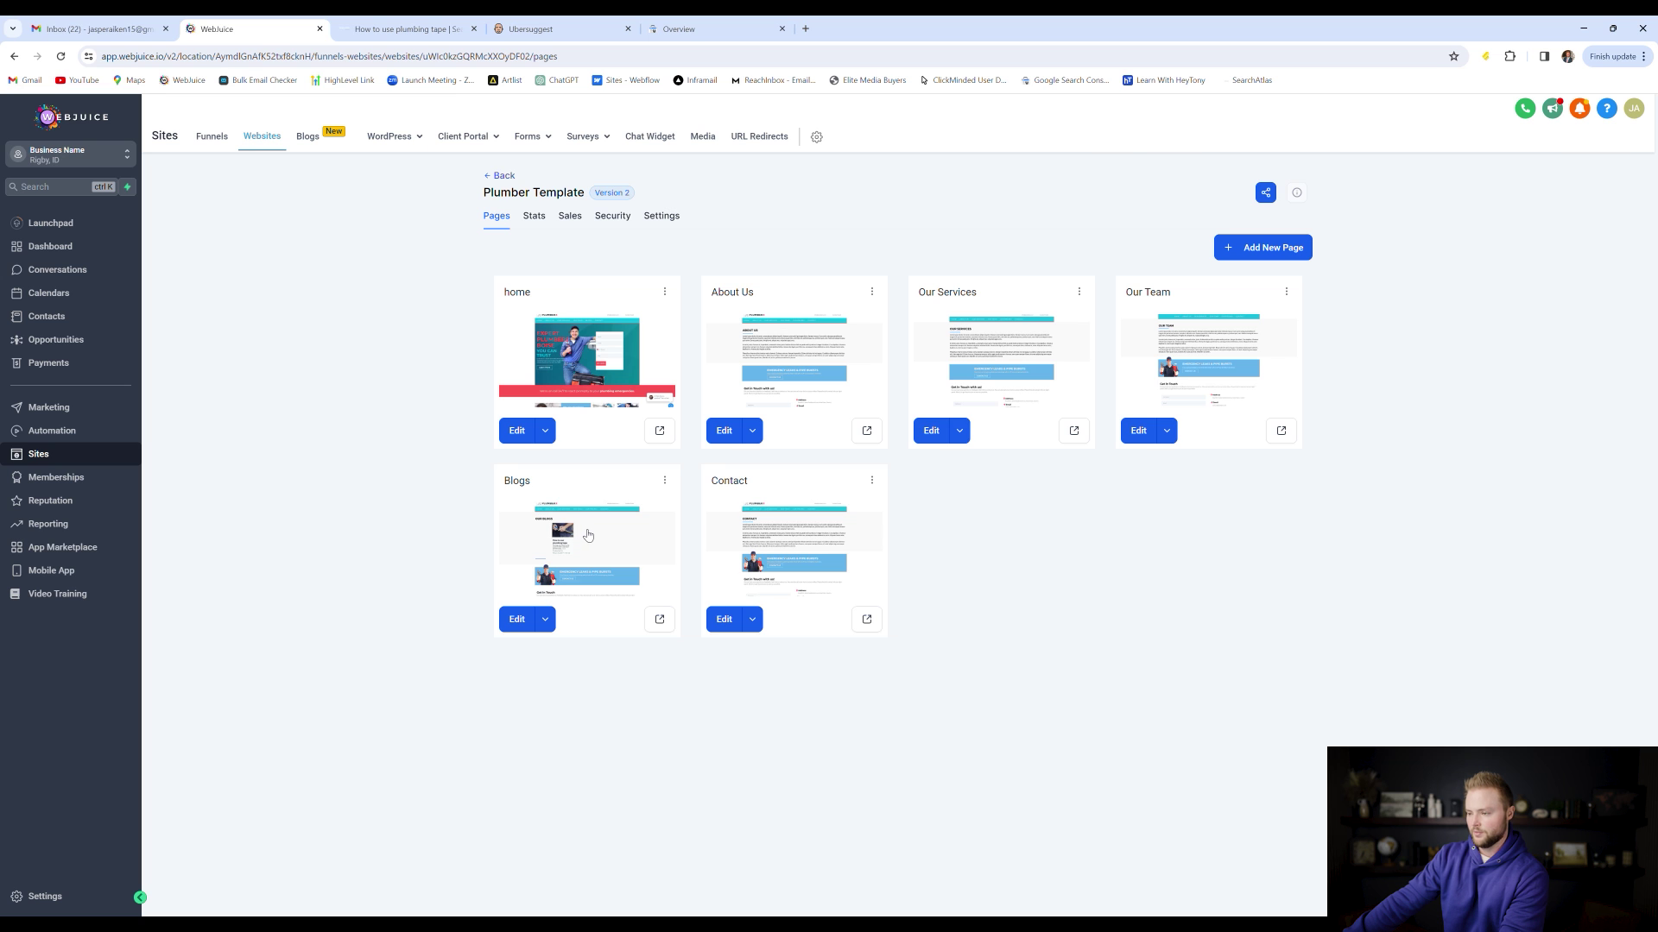
{"action": "left_click", "coordinate": [585, 531]}
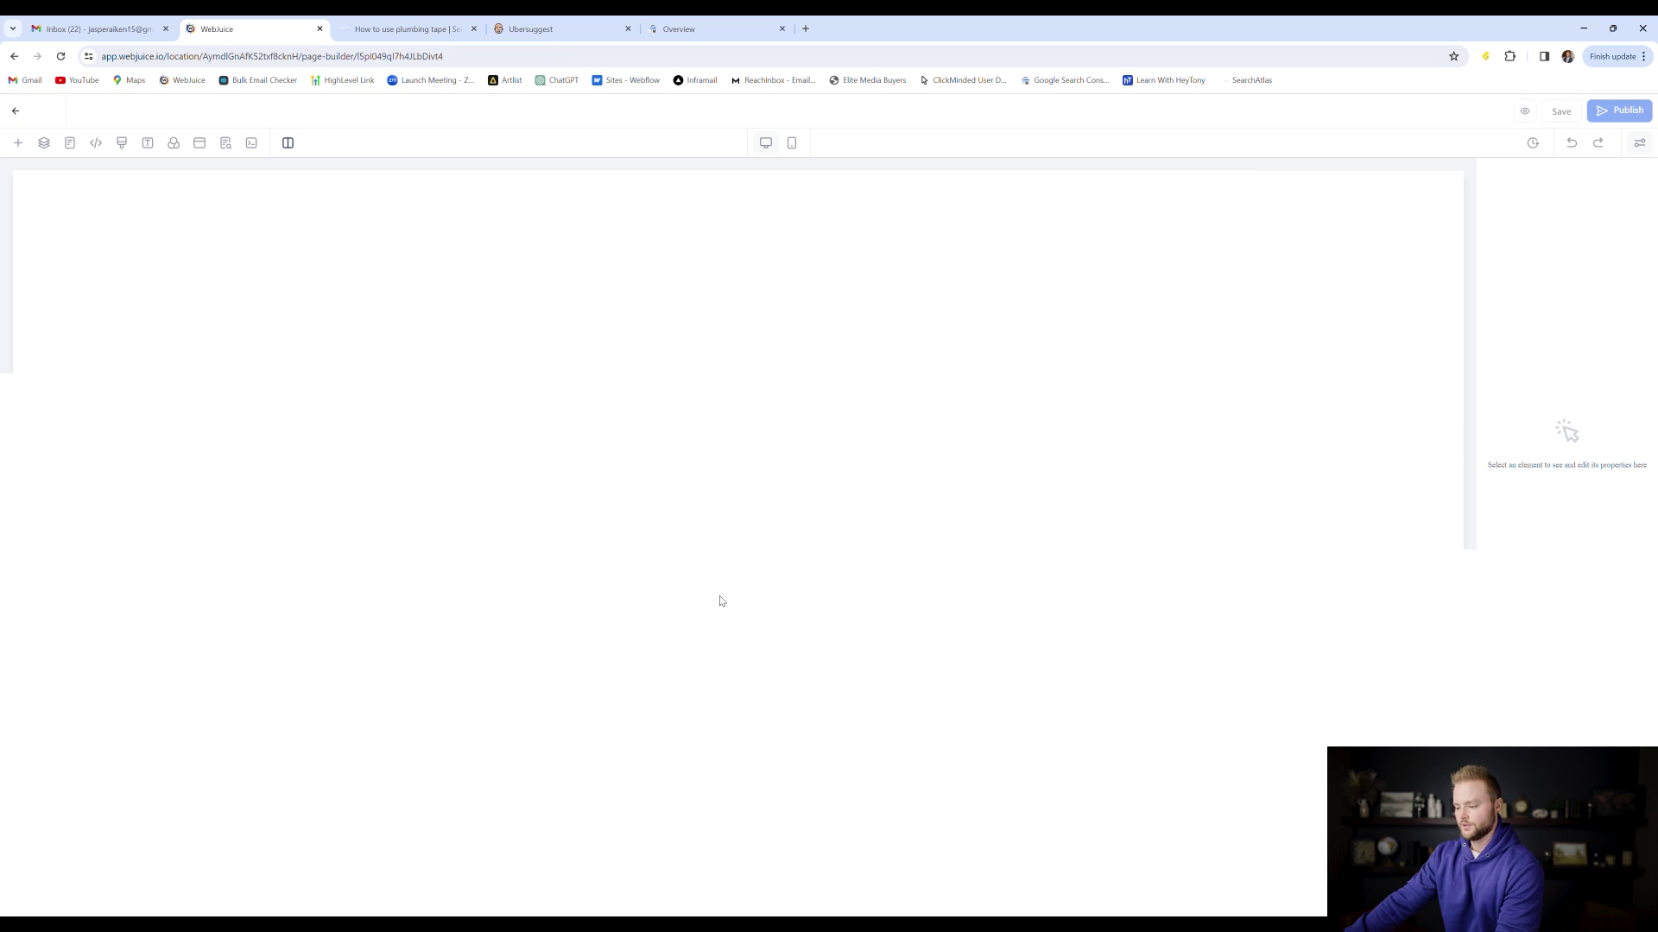
Add a Blog Posts element below the Our Blogs section, then delete it again
{"action": "left_click", "coordinate": [901, 381]}
{"action": "scroll", "coordinate": [884, 355], "scroll_direction": "down", "scroll_amount": 1}
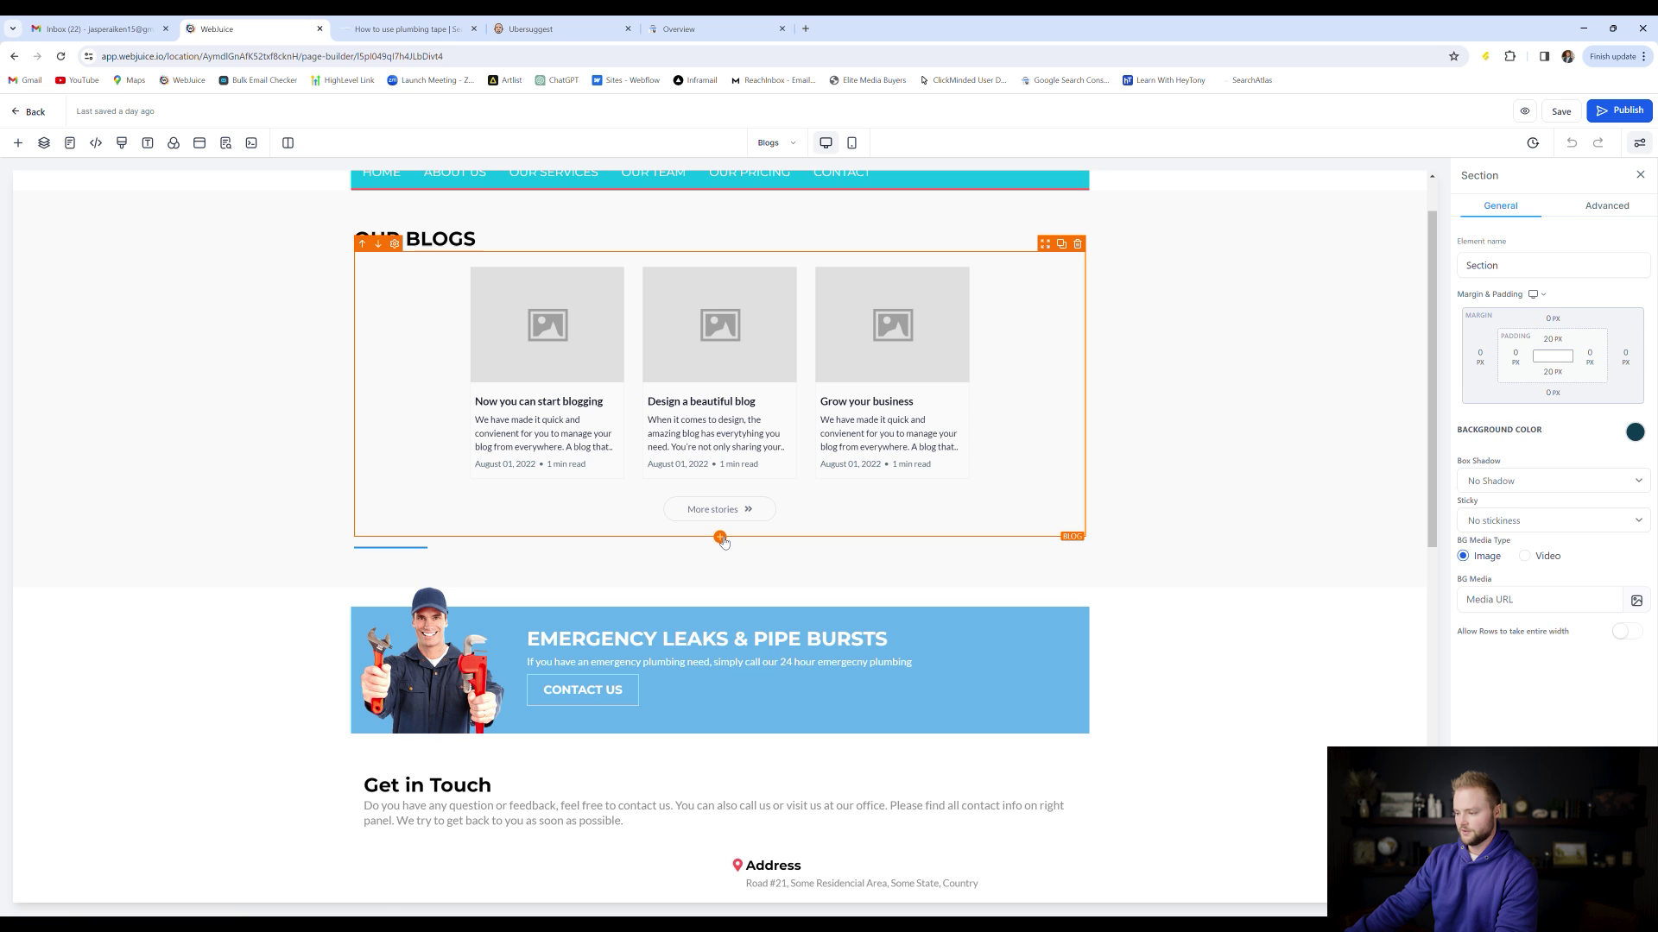
{"action": "left_click", "coordinate": [721, 538]}
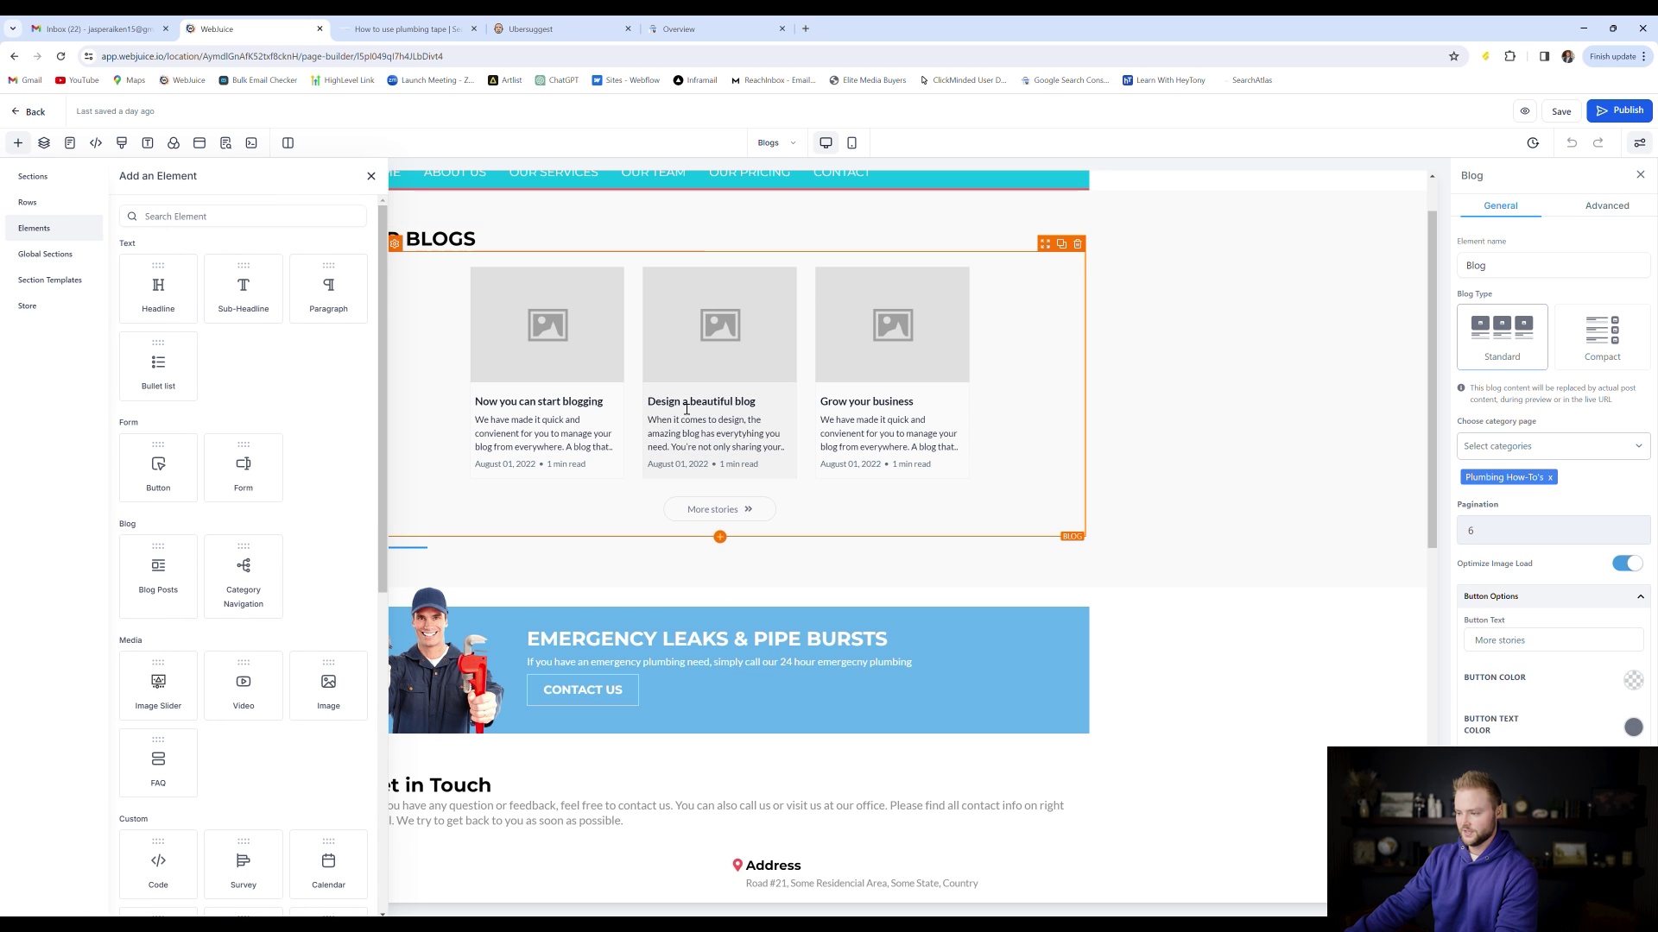
{"action": "scroll", "coordinate": [253, 348], "scroll_direction": "down", "scroll_amount": 5}
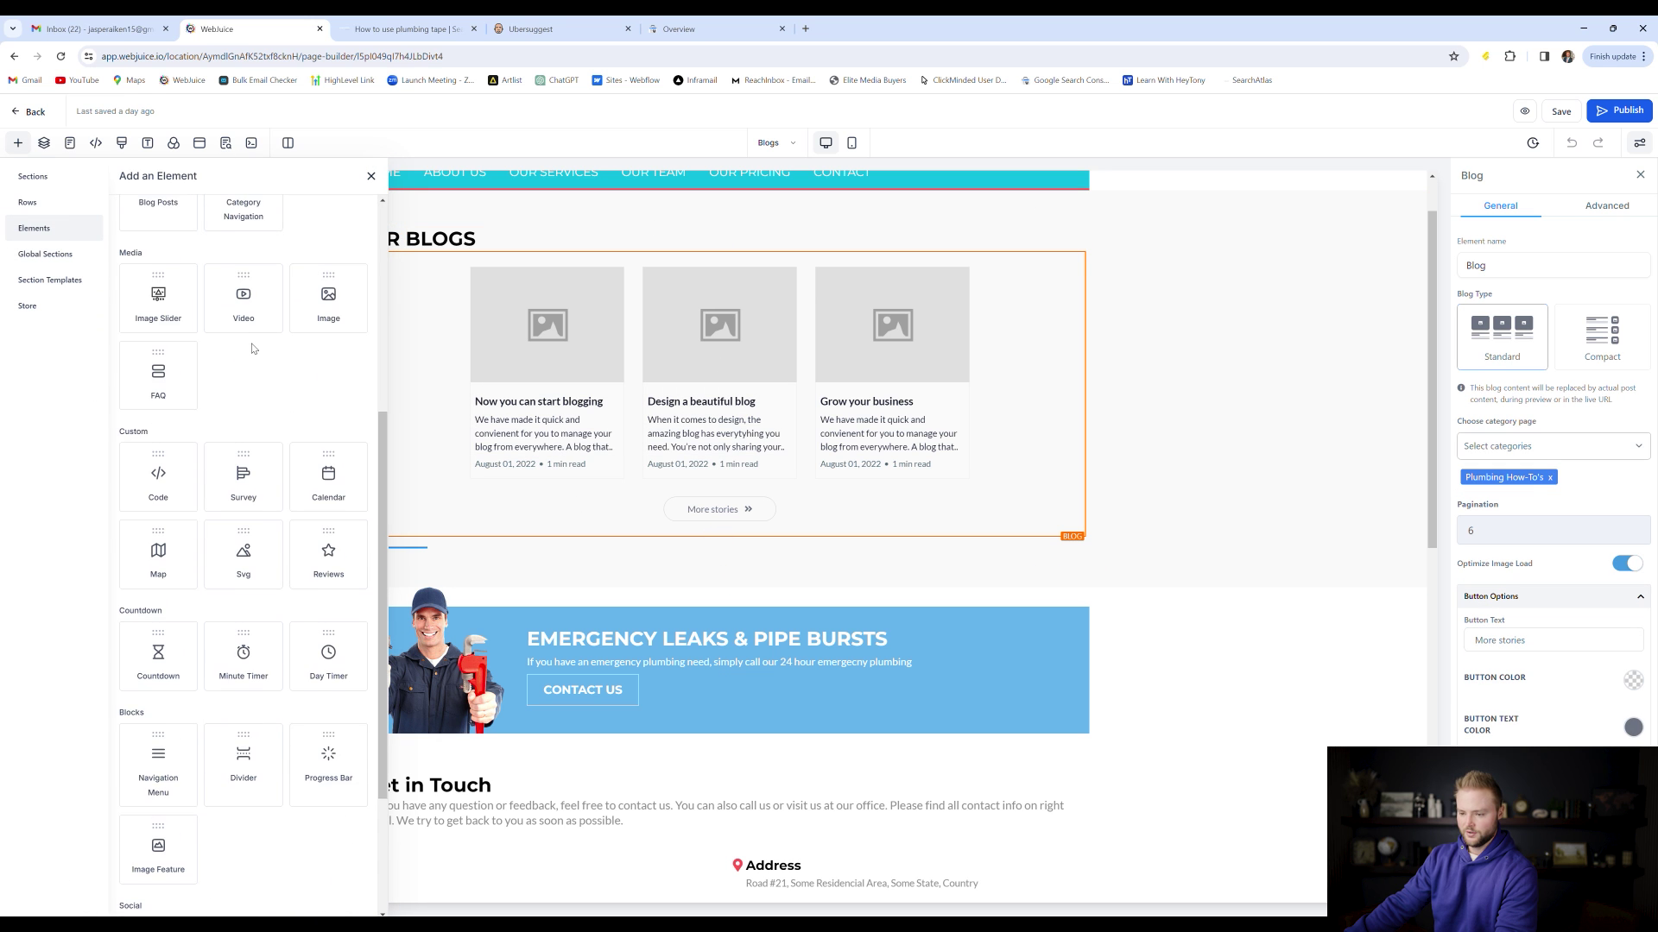
{"action": "scroll", "coordinate": [253, 348], "scroll_direction": "up", "scroll_amount": 3}
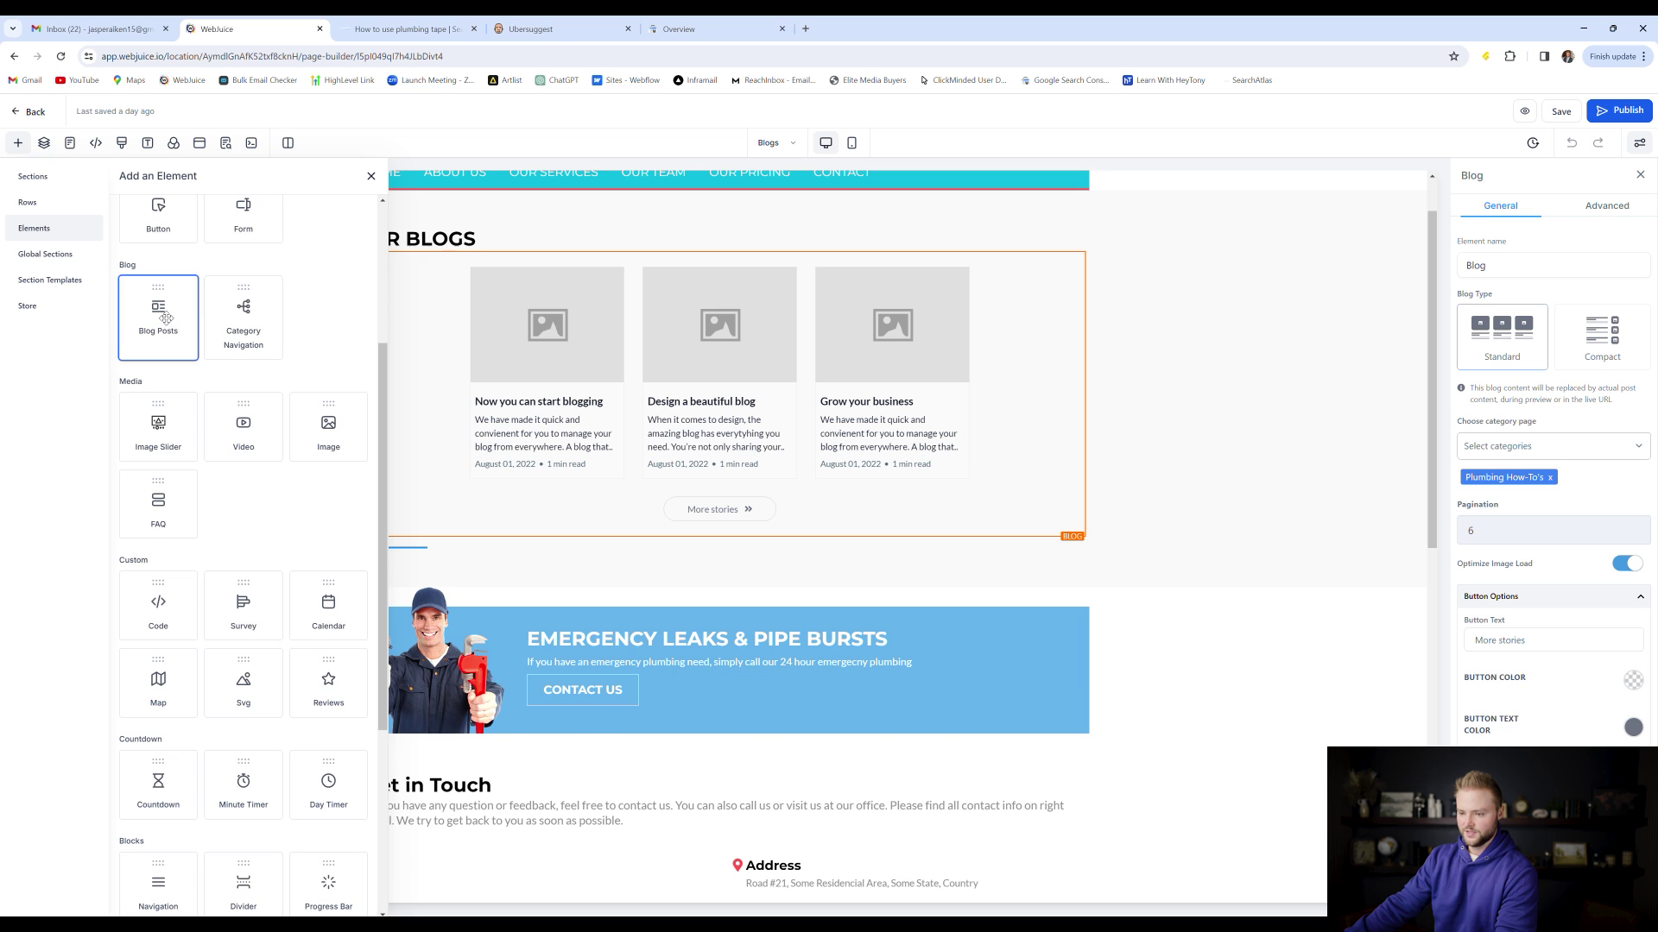
{"action": "left_click", "coordinate": [166, 319]}
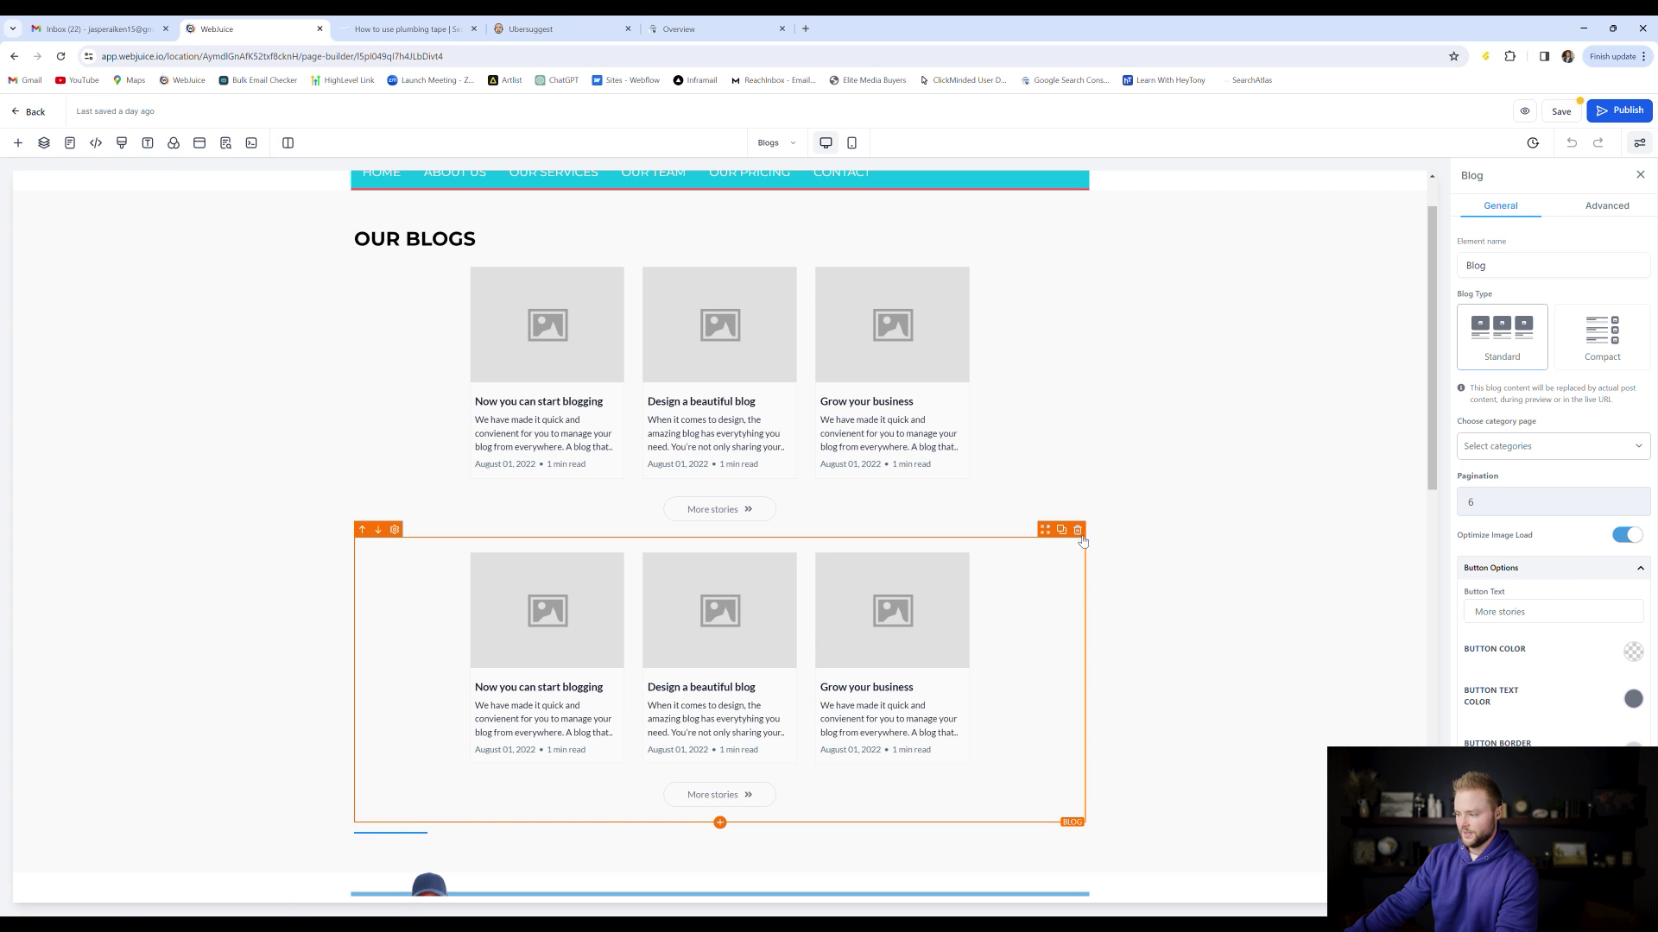
{"action": "left_click", "coordinate": [1077, 530]}
{"action": "scroll", "coordinate": [890, 405], "scroll_direction": "up", "scroll_amount": 1}
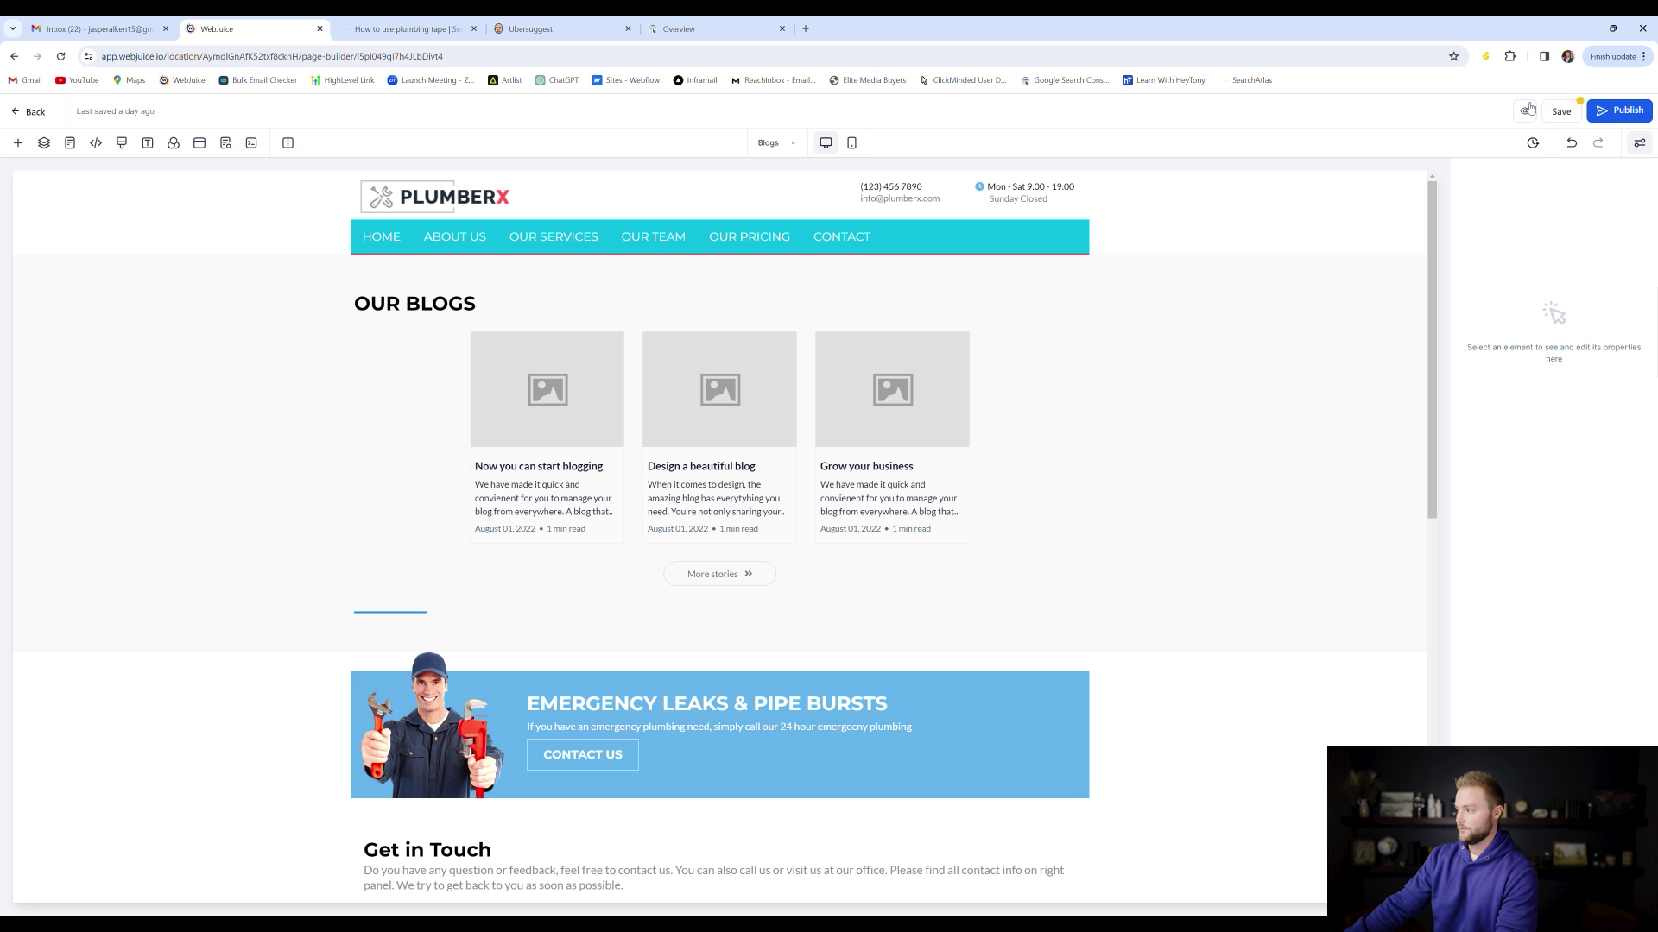
Save the Blogs page in the page builder
{"action": "left_click", "coordinate": [1529, 107]}
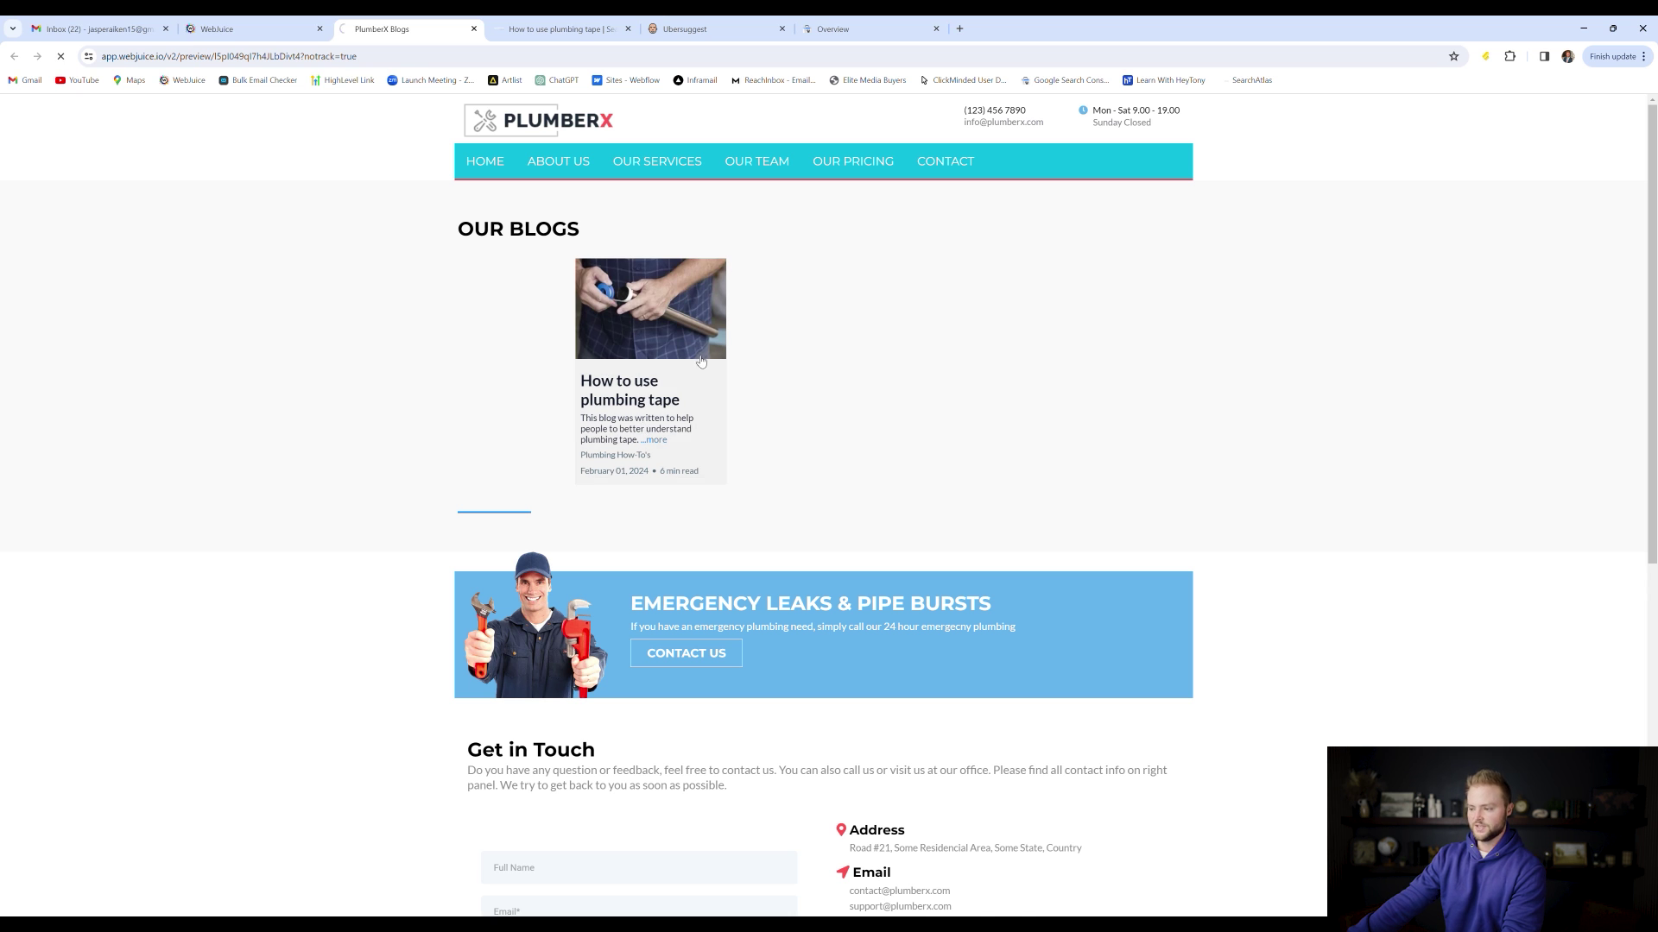
Scroll through the published How to use plumbing tape post preview
{"action": "scroll", "coordinate": [738, 345], "scroll_direction": "down", "scroll_amount": 2}
{"action": "scroll", "coordinate": [738, 345], "scroll_direction": "down", "scroll_amount": 1}
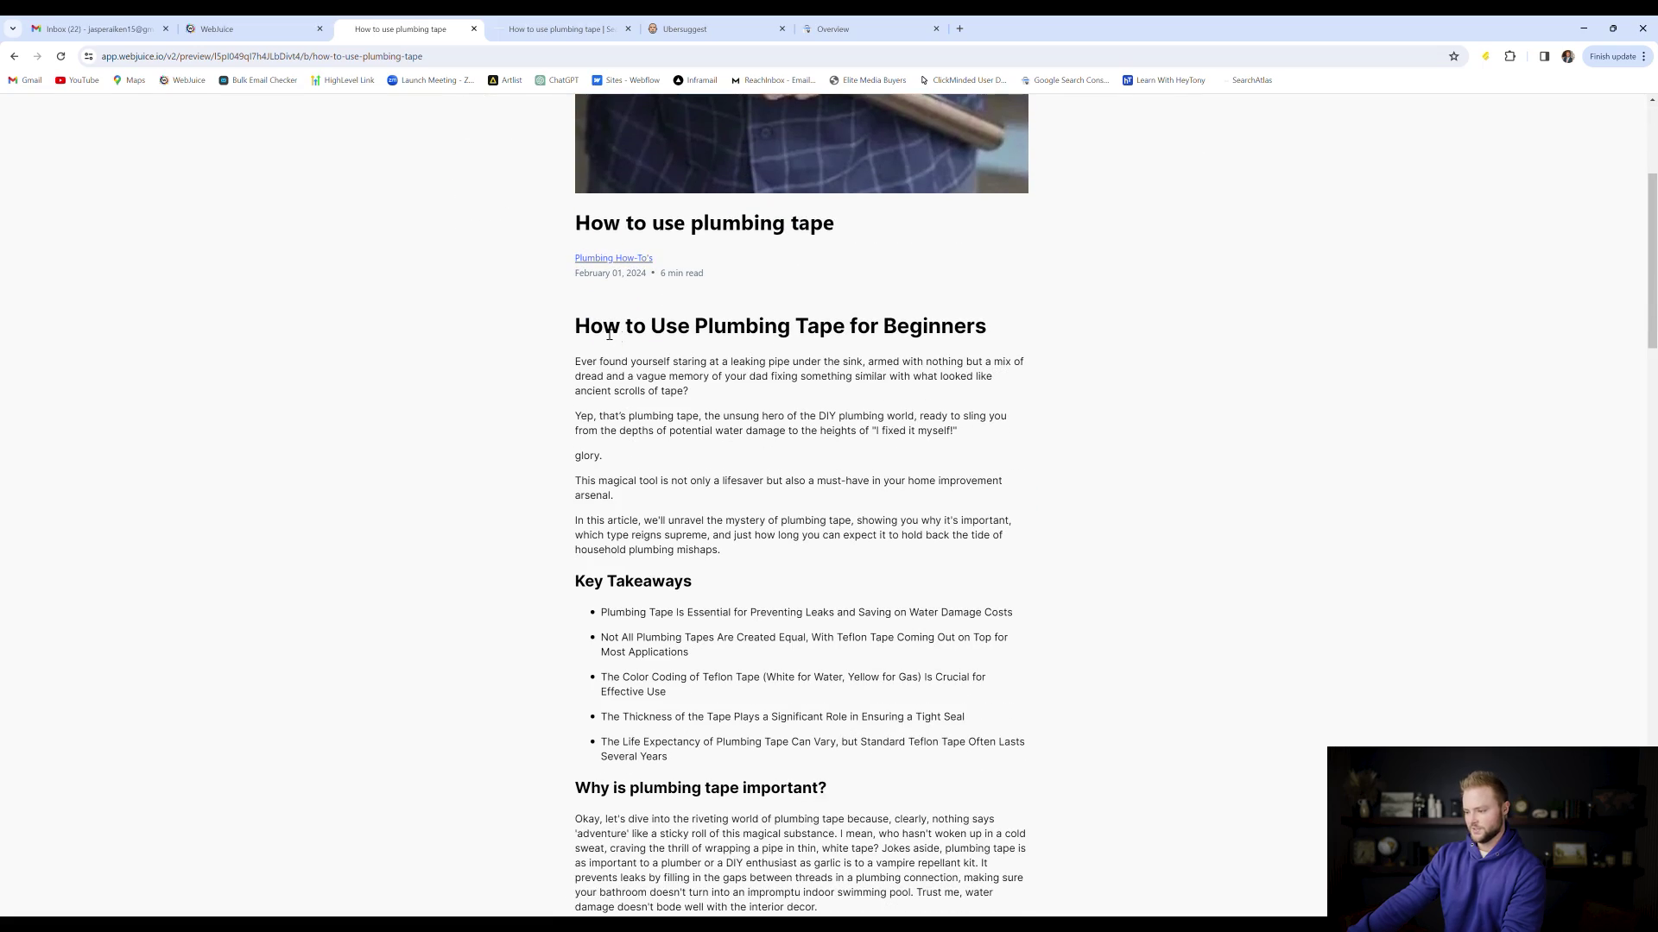
{"action": "scroll", "coordinate": [909, 316], "scroll_direction": "down", "scroll_amount": 8}
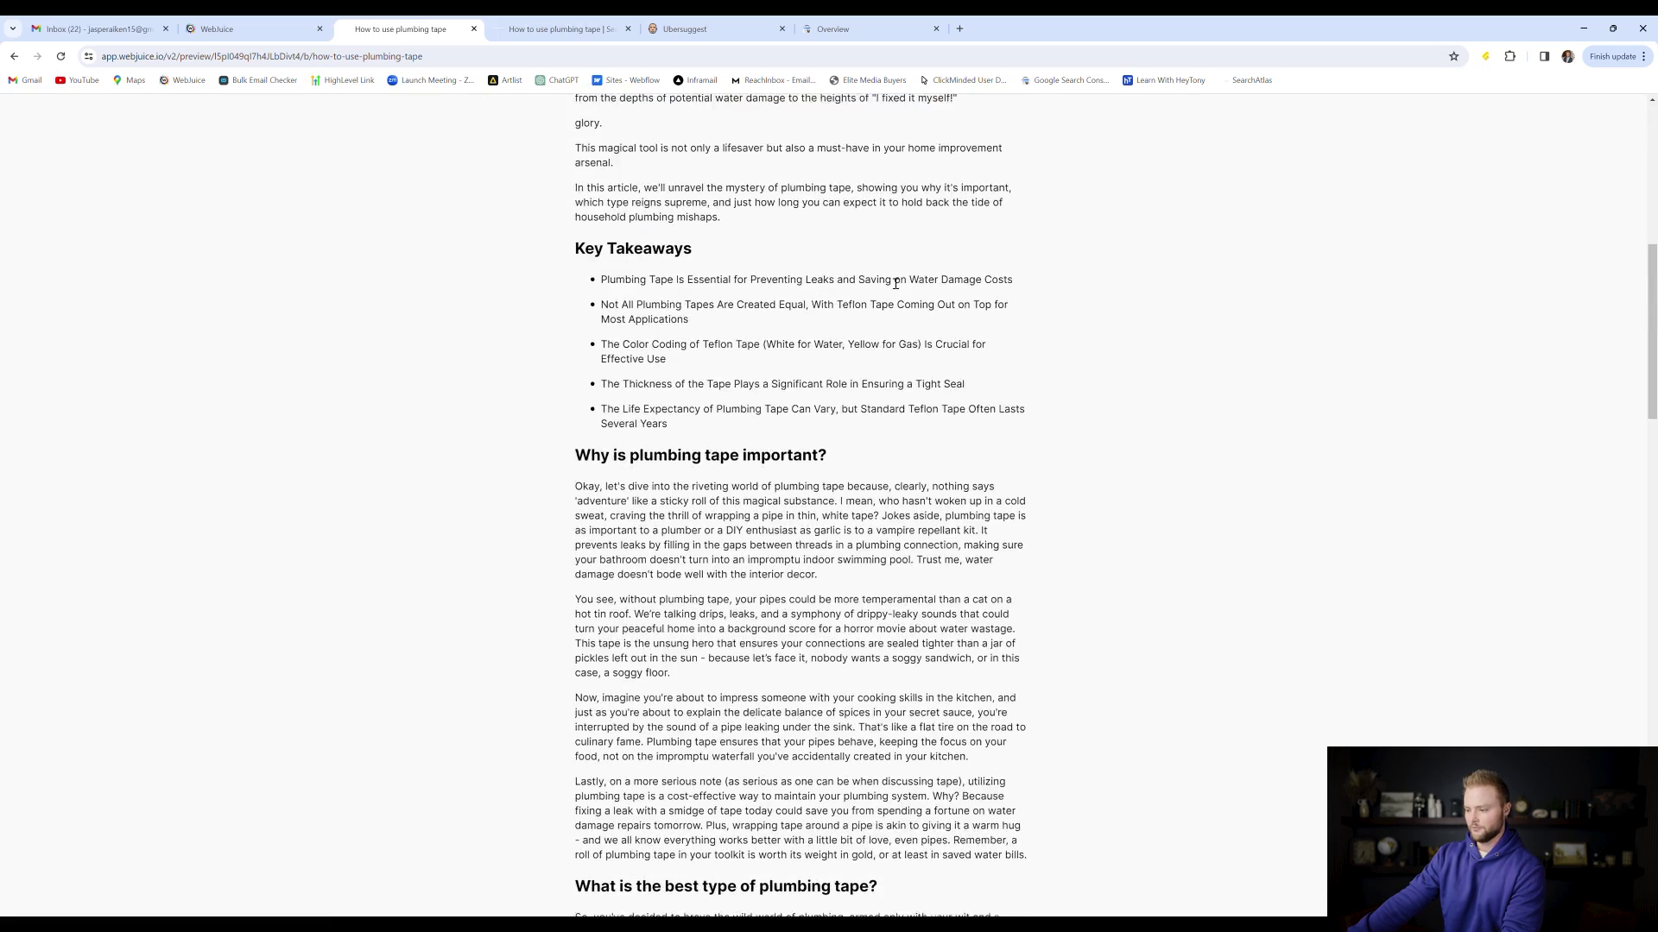
{"action": "scroll", "coordinate": [901, 291], "scroll_direction": "down", "scroll_amount": 6}
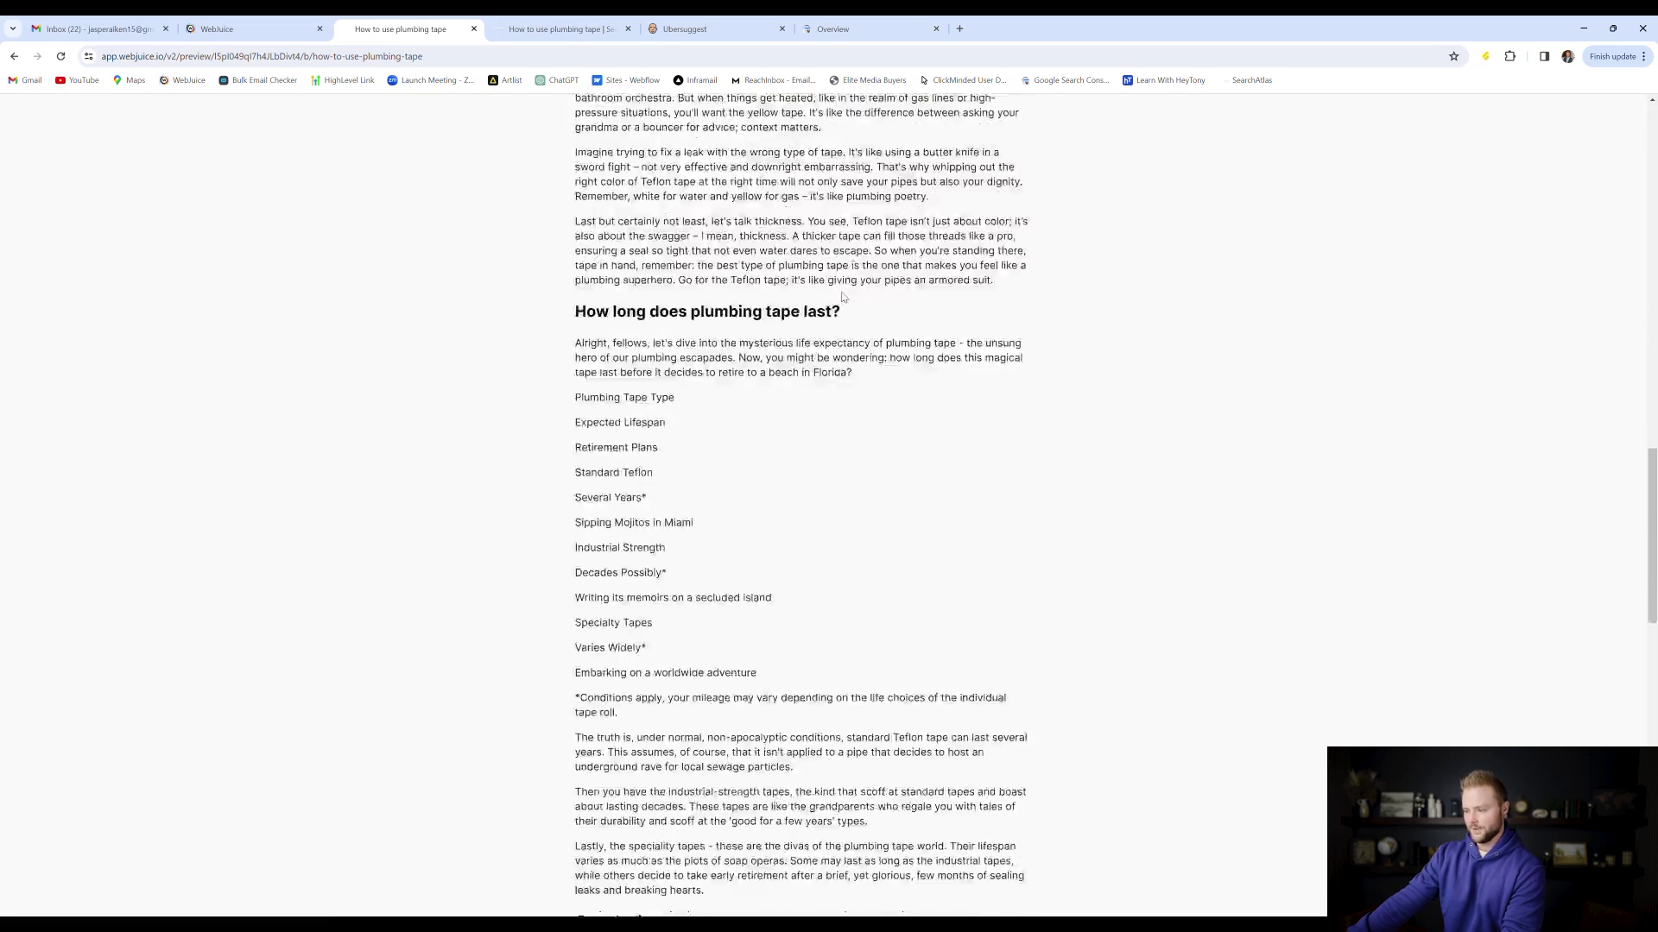
{"action": "scroll", "coordinate": [759, 439], "scroll_direction": "down", "scroll_amount": 2}
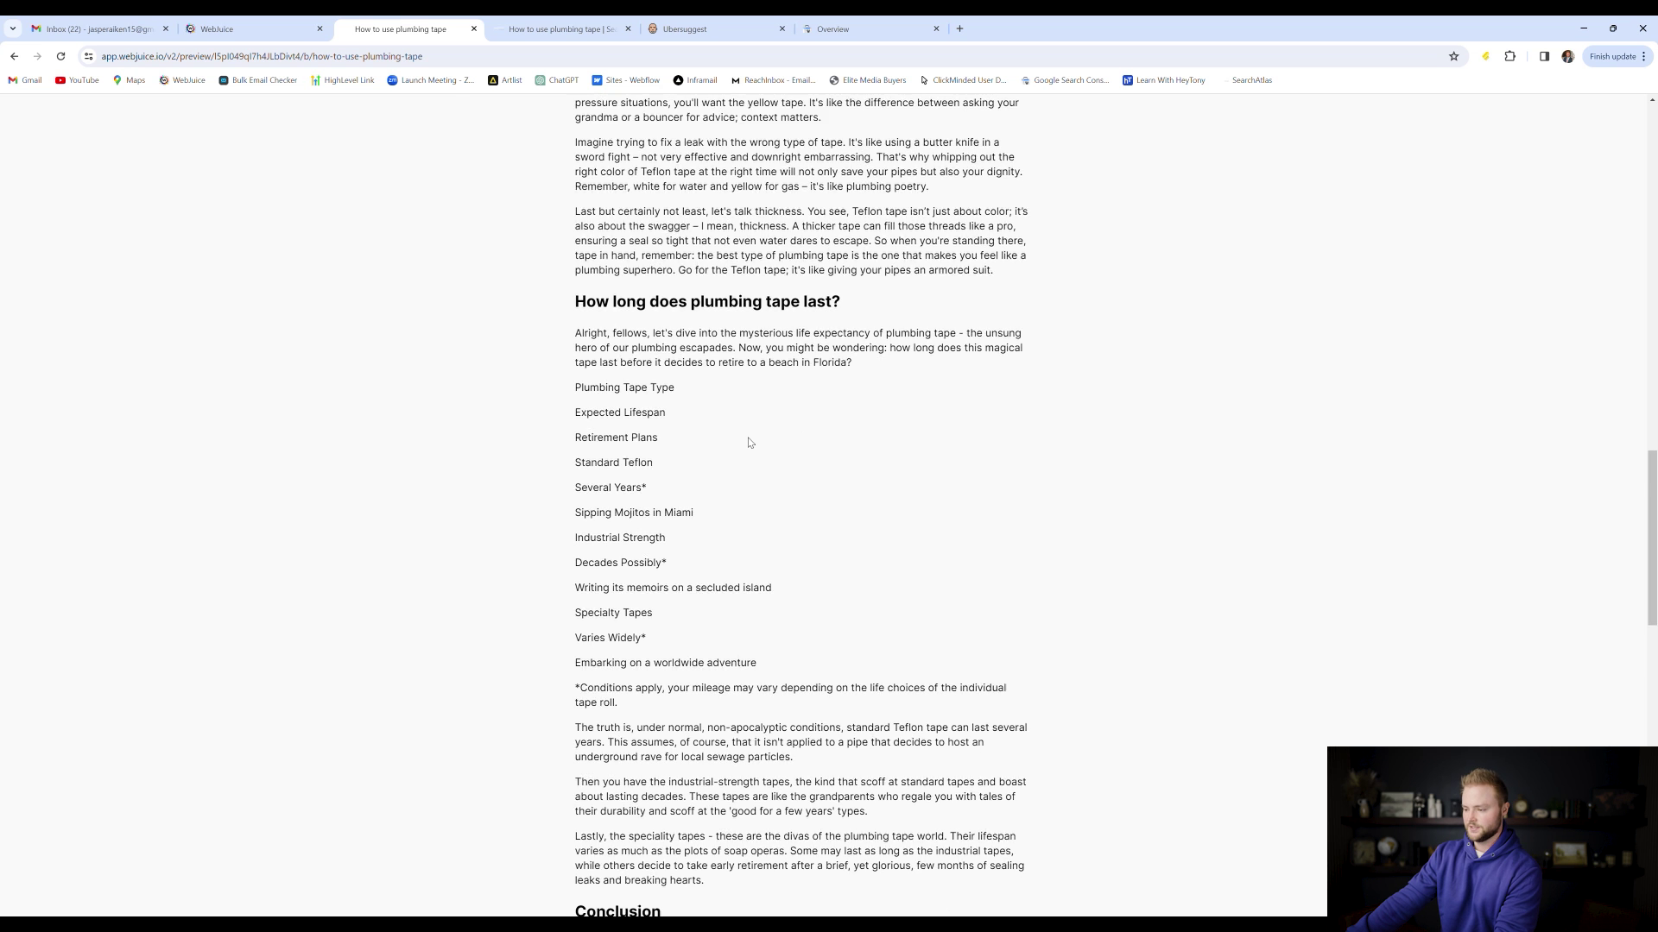
{"action": "scroll", "coordinate": [751, 433], "scroll_direction": "up", "scroll_amount": 3}
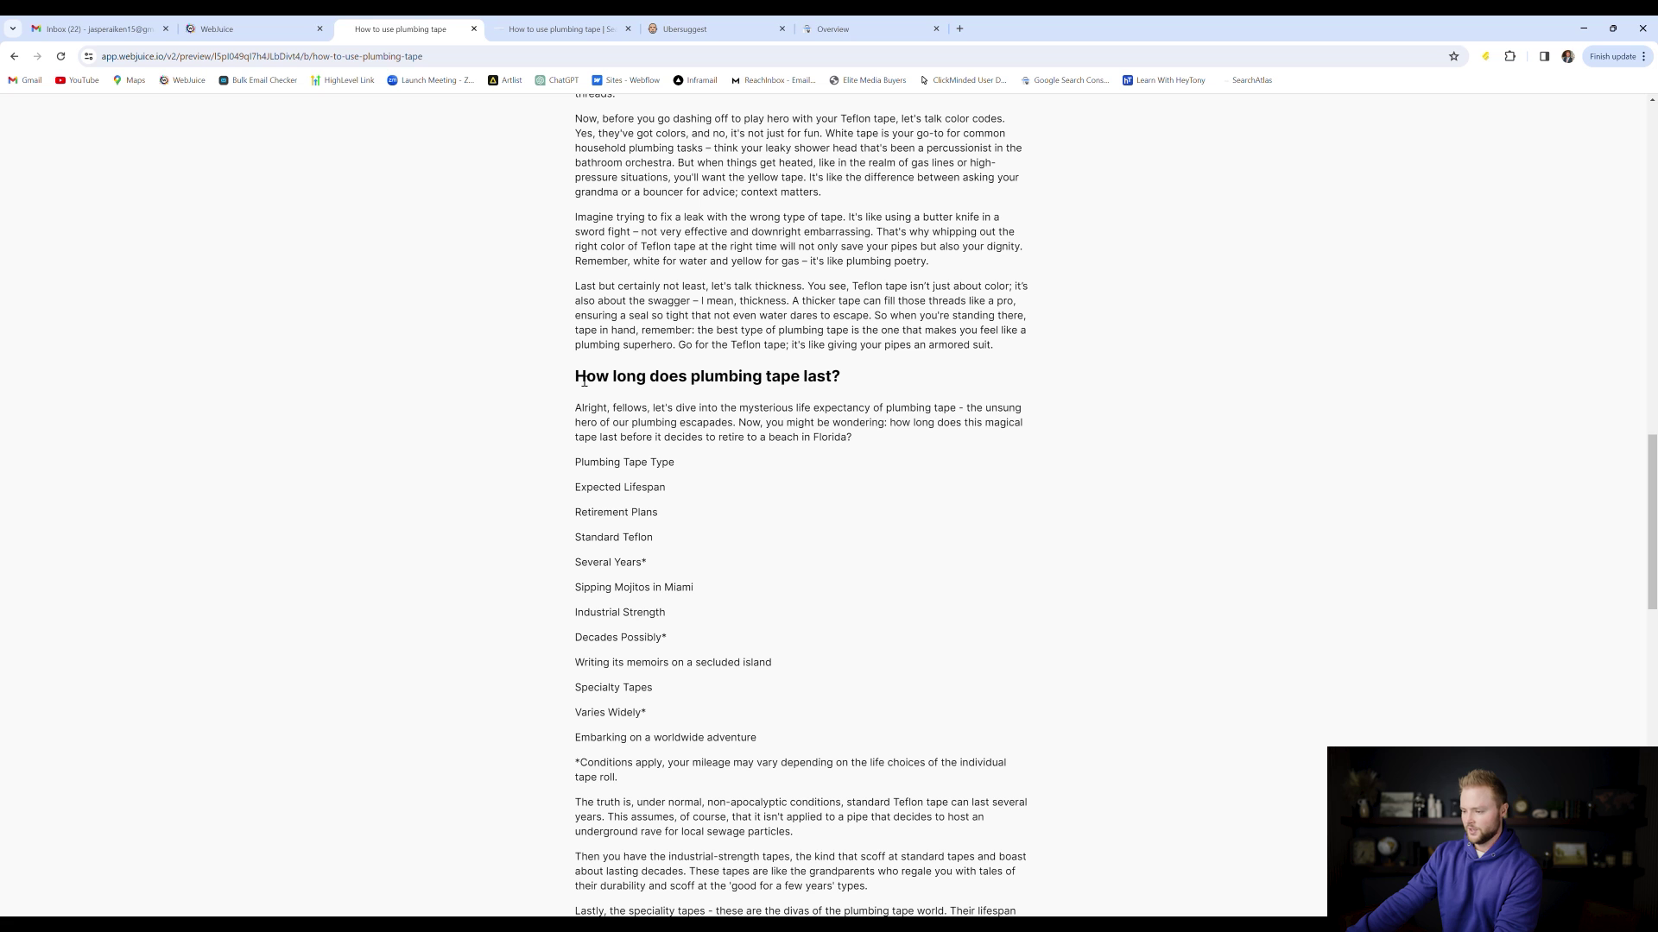
{"action": "scroll", "coordinate": [947, 358], "scroll_direction": "up", "scroll_amount": 1}
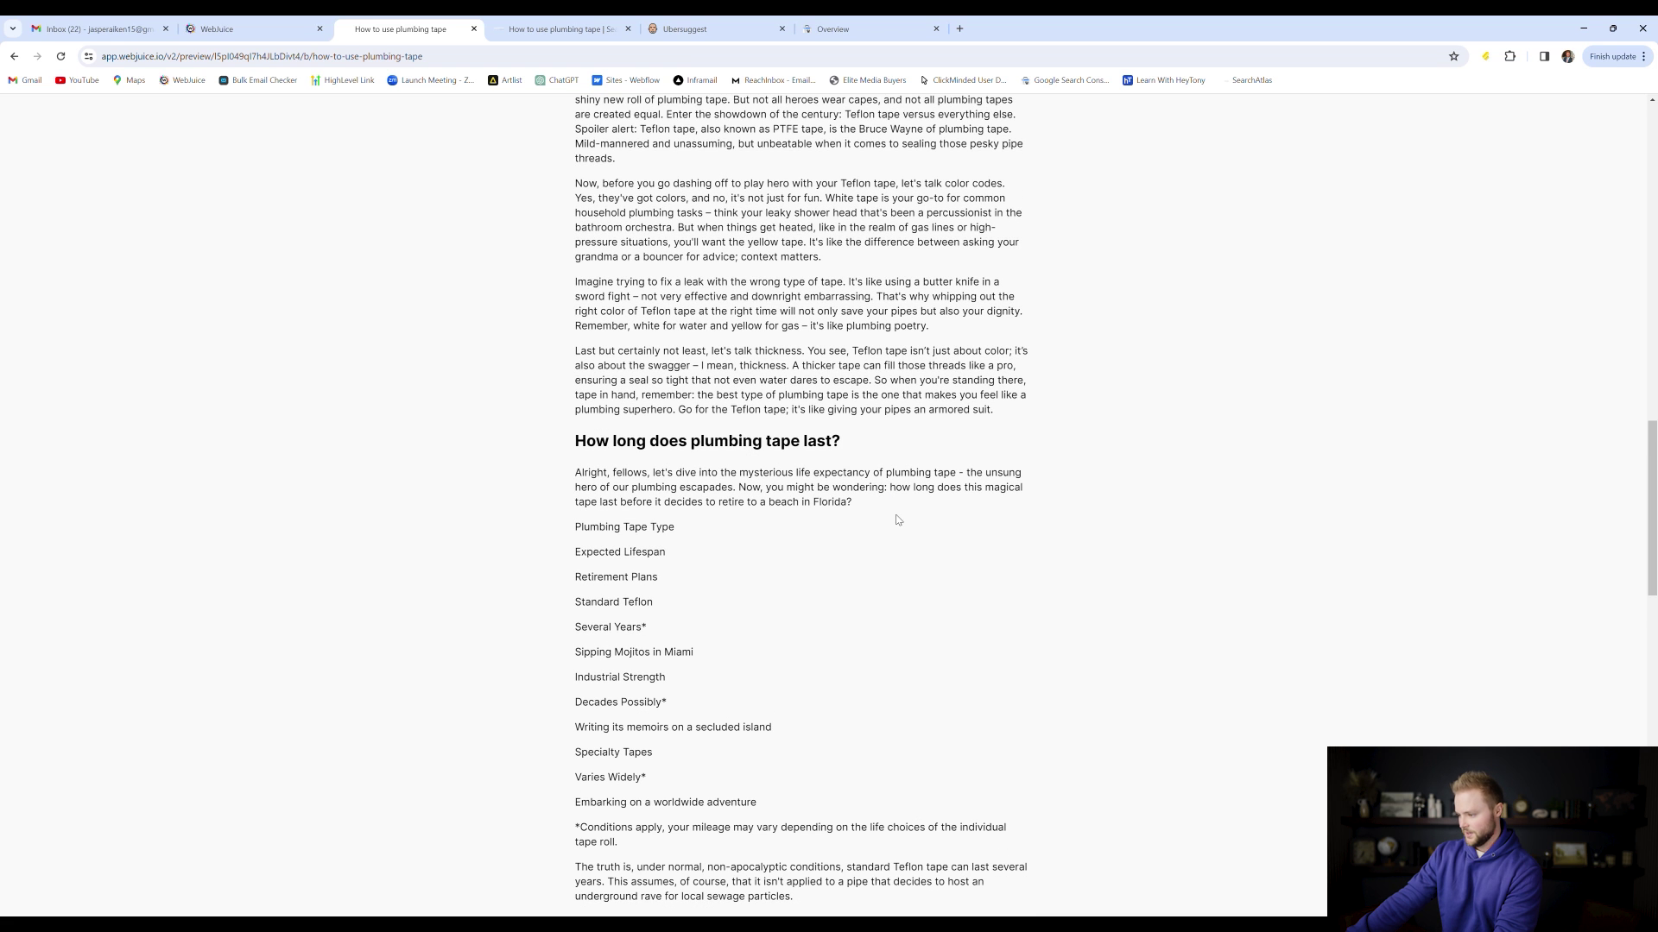
{"action": "scroll", "coordinate": [900, 509], "scroll_direction": "down", "scroll_amount": 1}
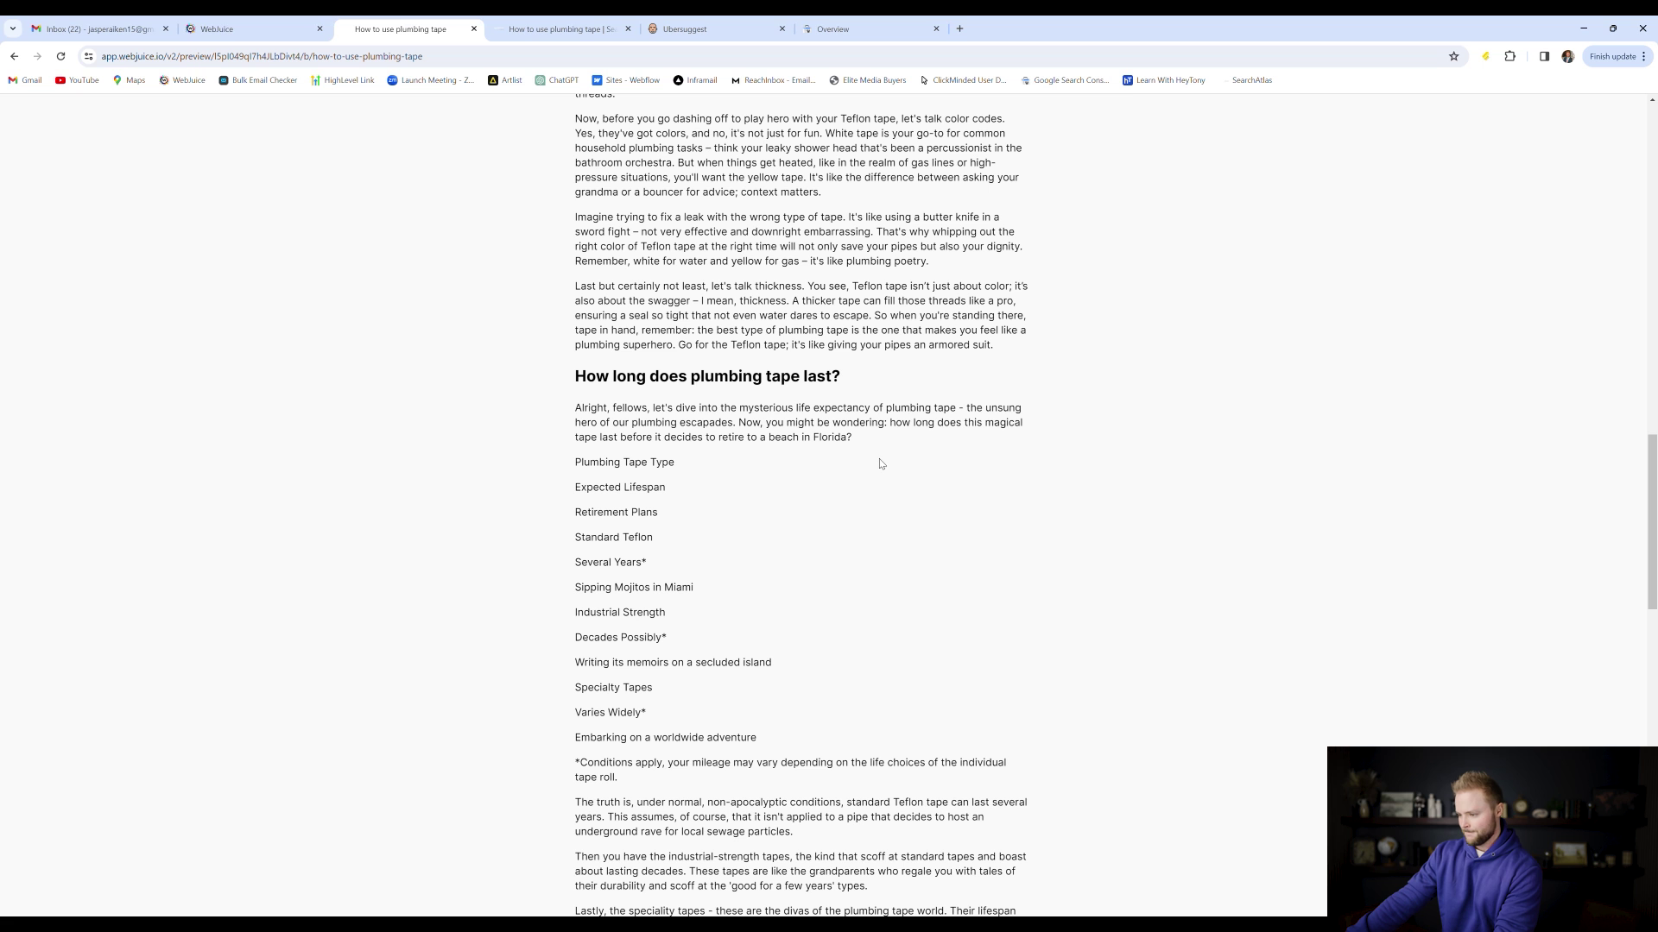
{"action": "scroll", "coordinate": [708, 426], "scroll_direction": "down", "scroll_amount": 2}
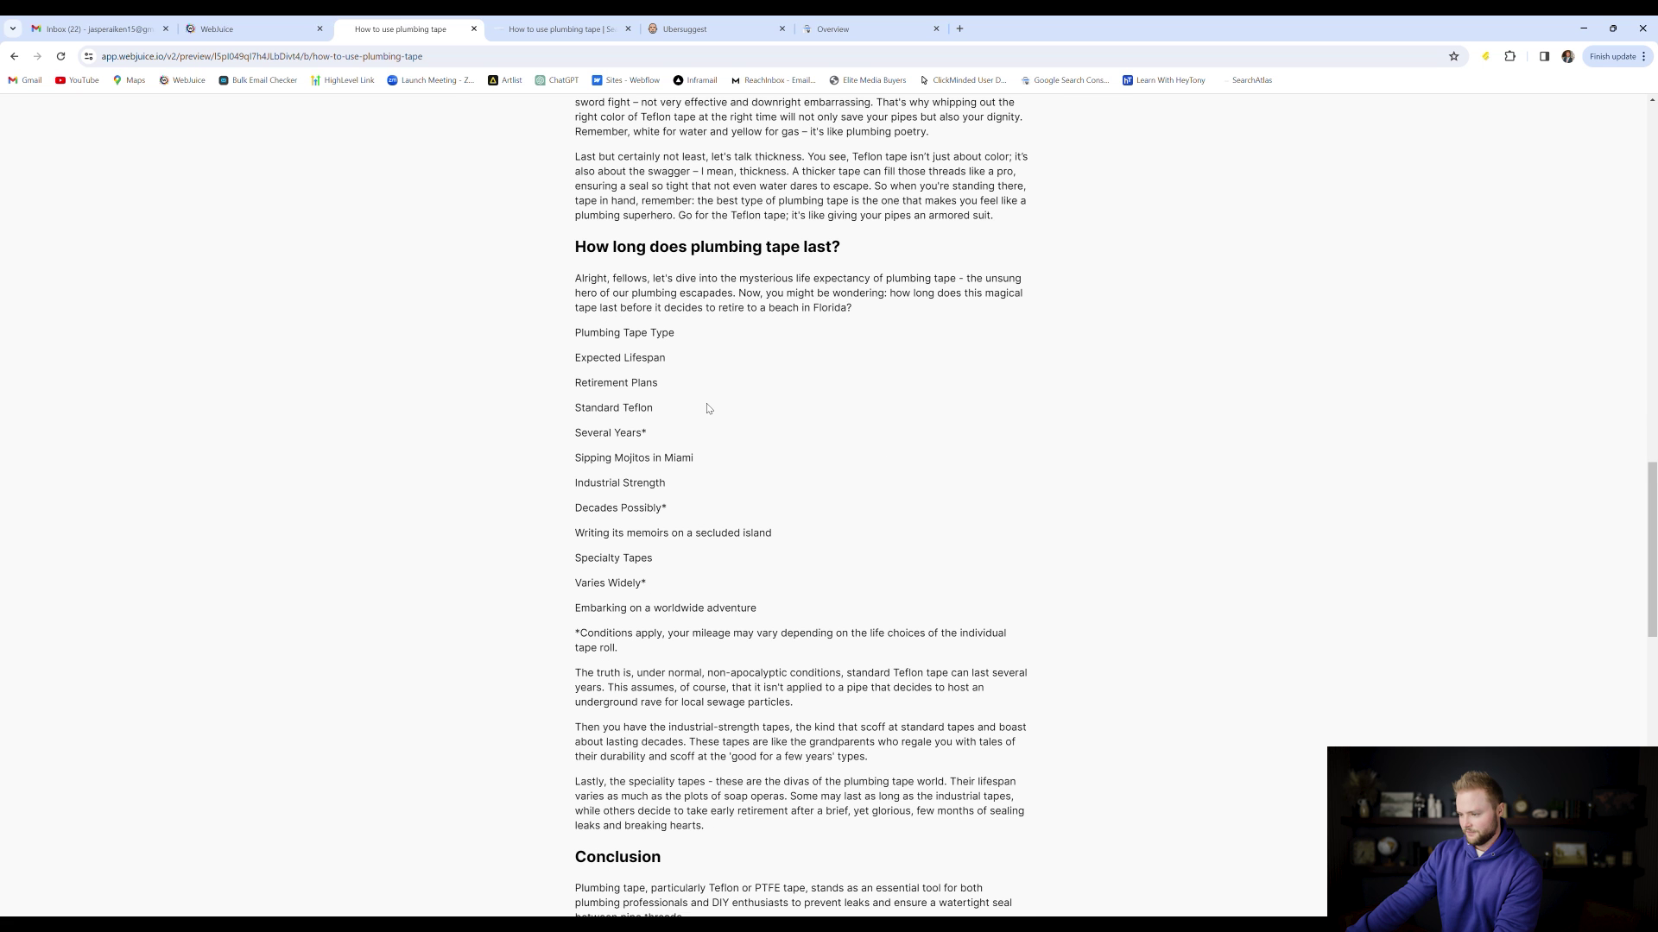
{"action": "scroll", "coordinate": [708, 408], "scroll_direction": "down", "scroll_amount": 2}
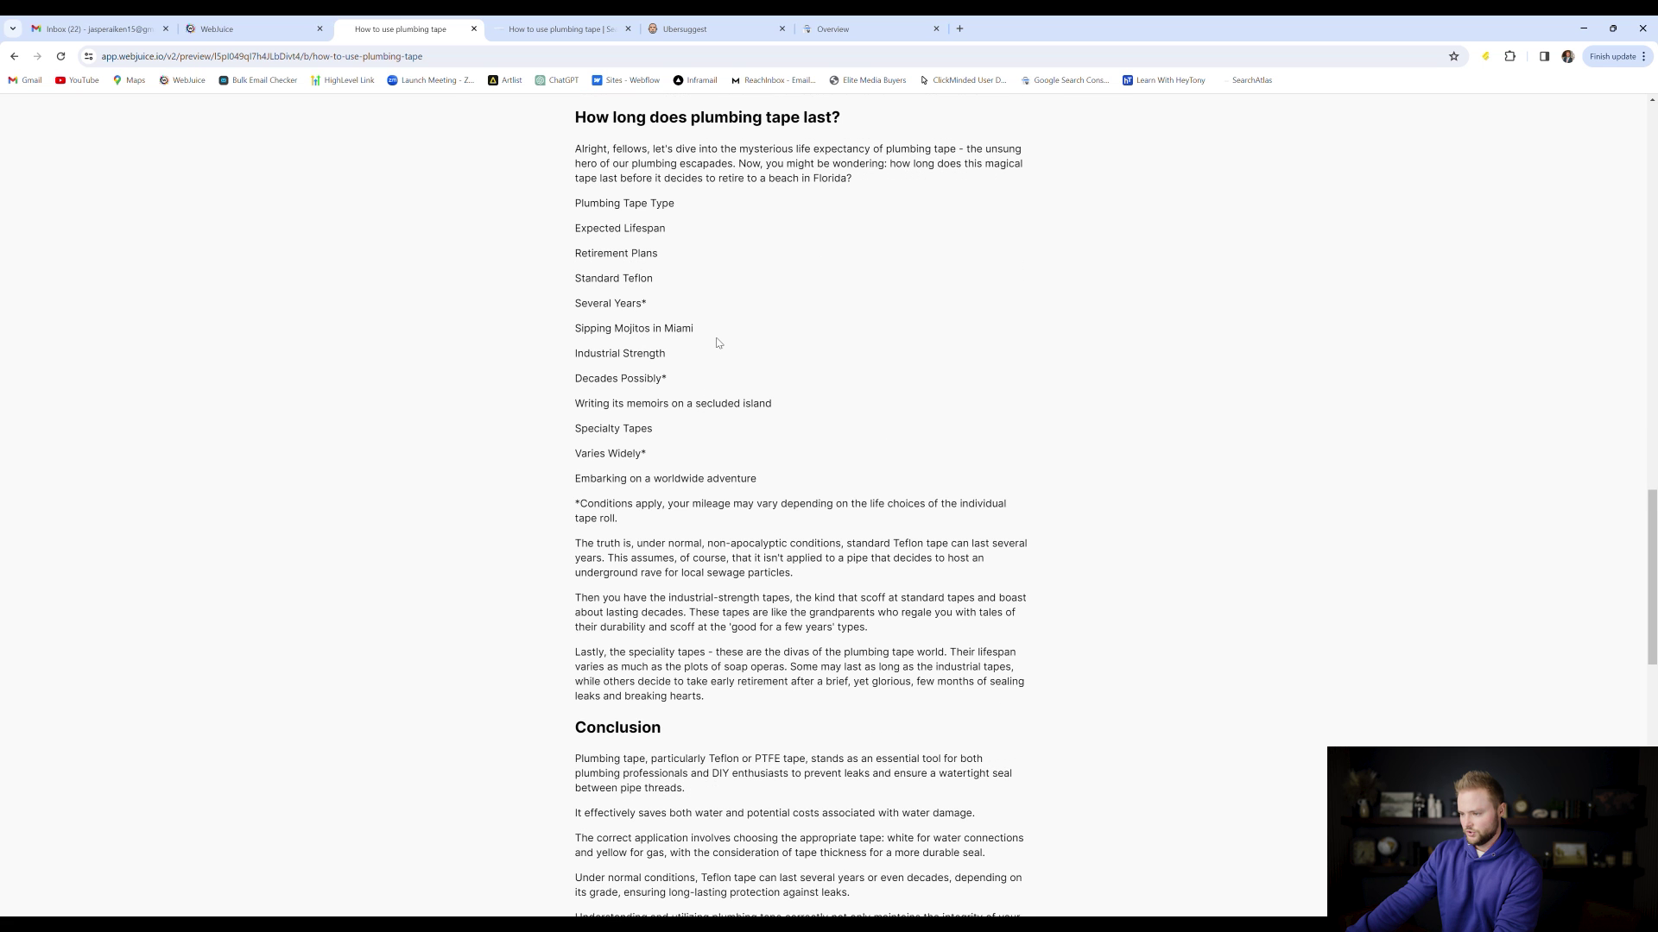
{"action": "scroll", "coordinate": [716, 342], "scroll_direction": "down", "scroll_amount": 1}
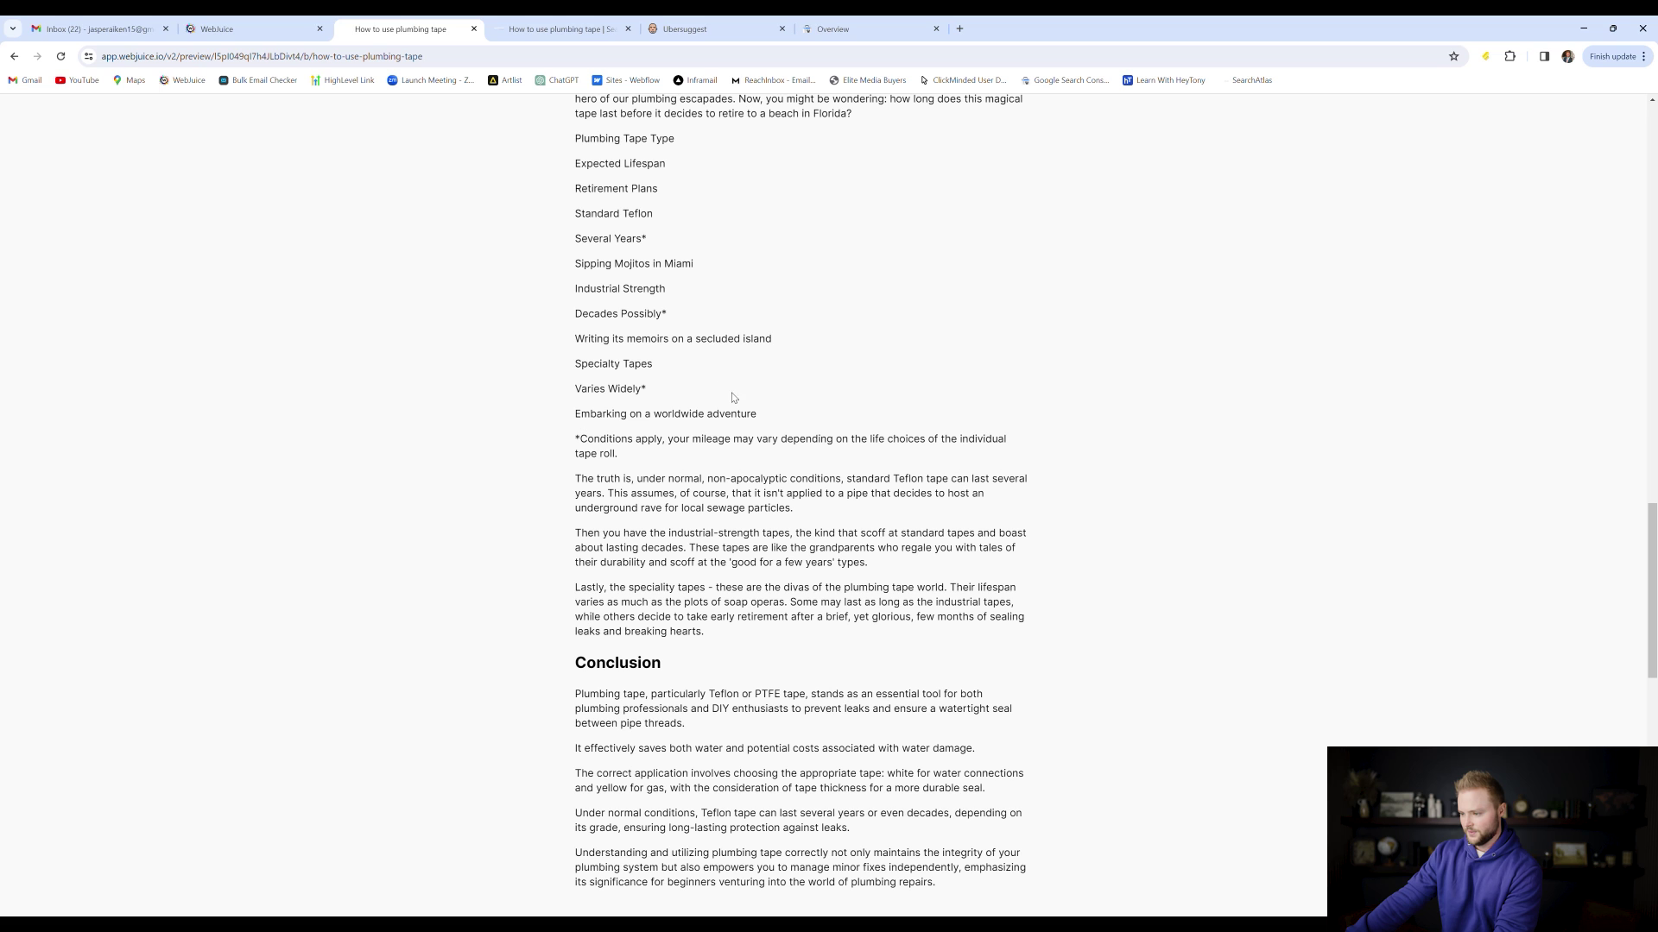
Highlight the 'Specialty Tapes' and 'let's talk' text, then return to the top and go to Ubersuggest
{"action": "left_click_drag", "start_coordinate": [576, 369], "coordinate": [657, 373]}
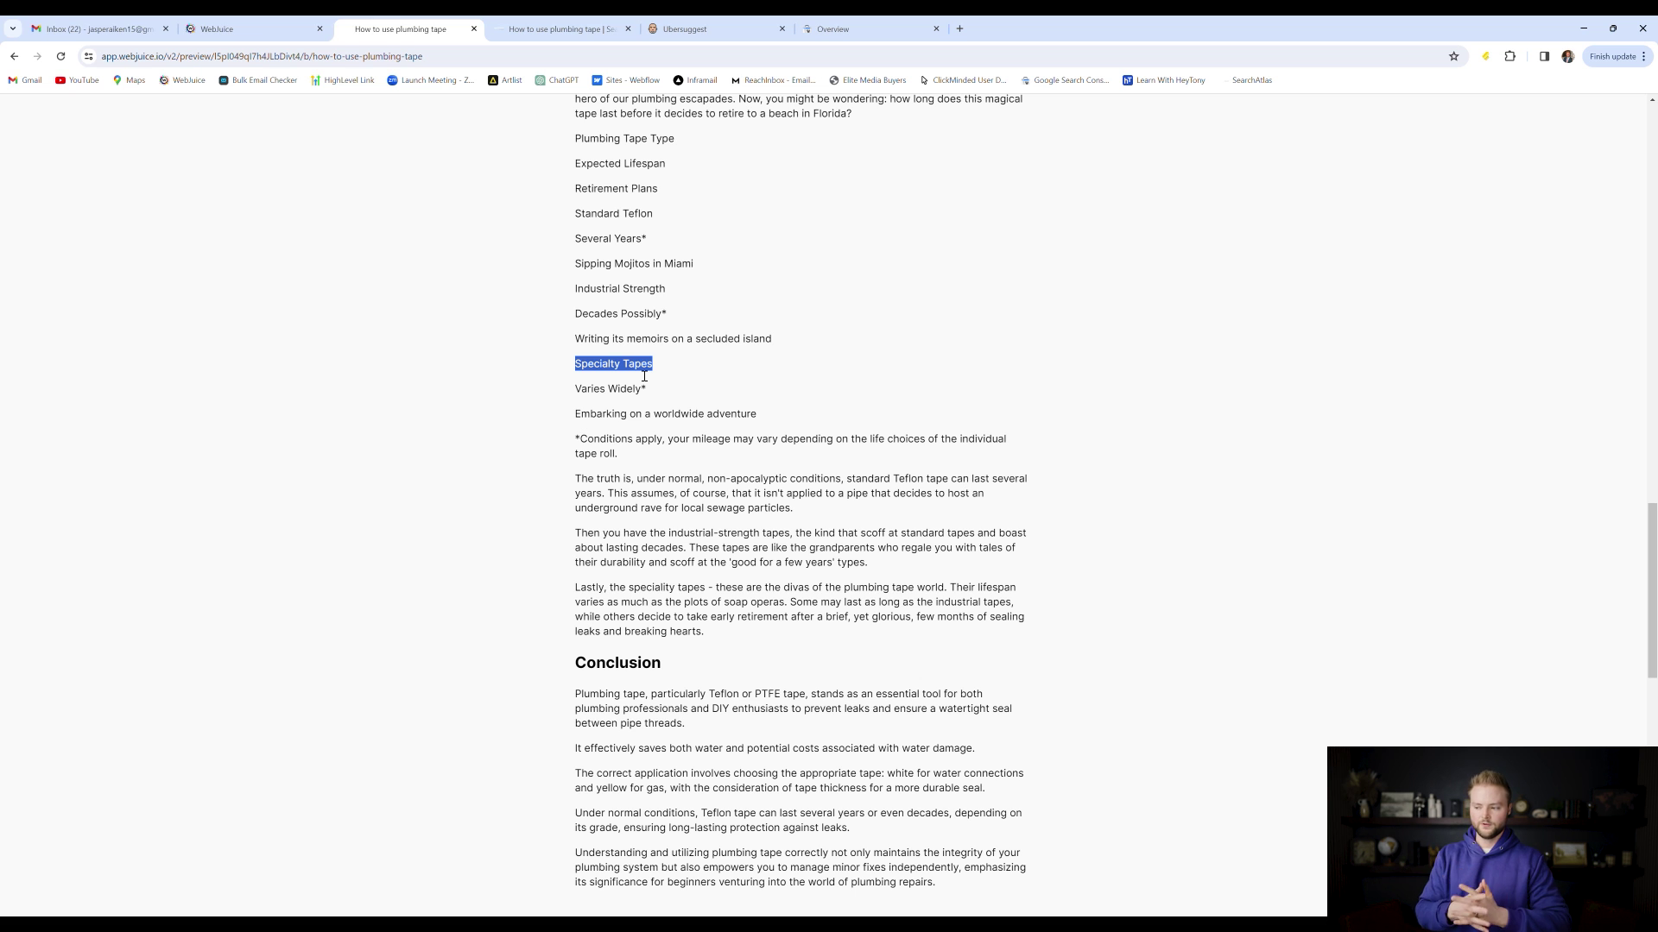
{"action": "left_click", "coordinate": [651, 371]}
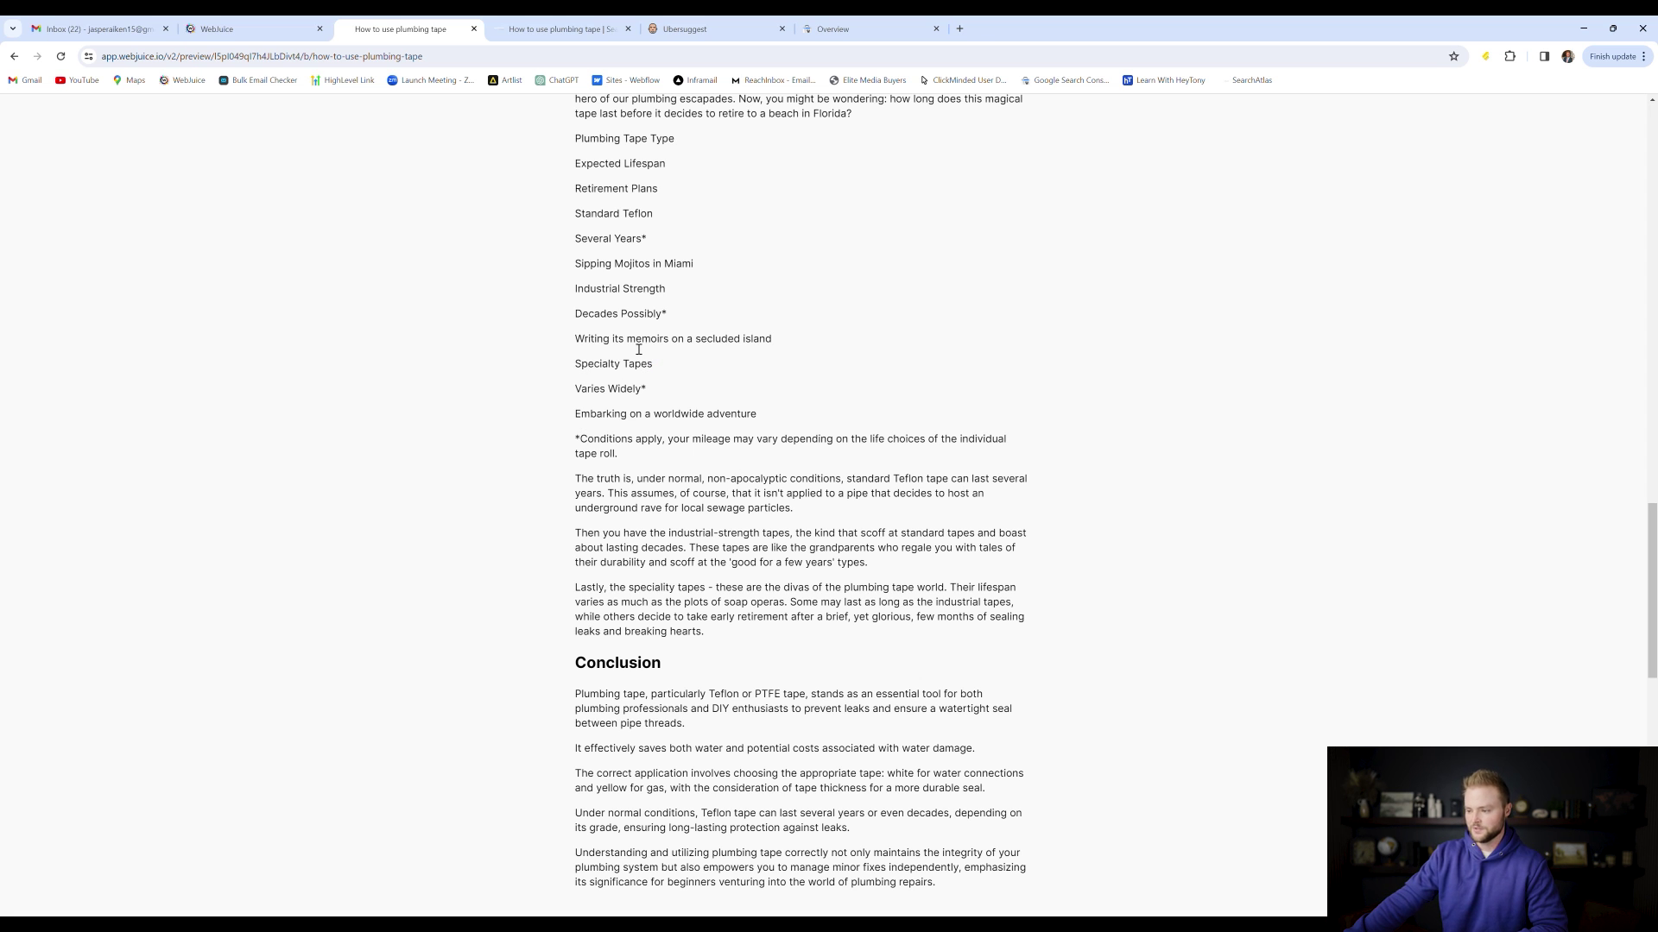
{"action": "scroll", "coordinate": [704, 352], "scroll_direction": "up", "scroll_amount": 4}
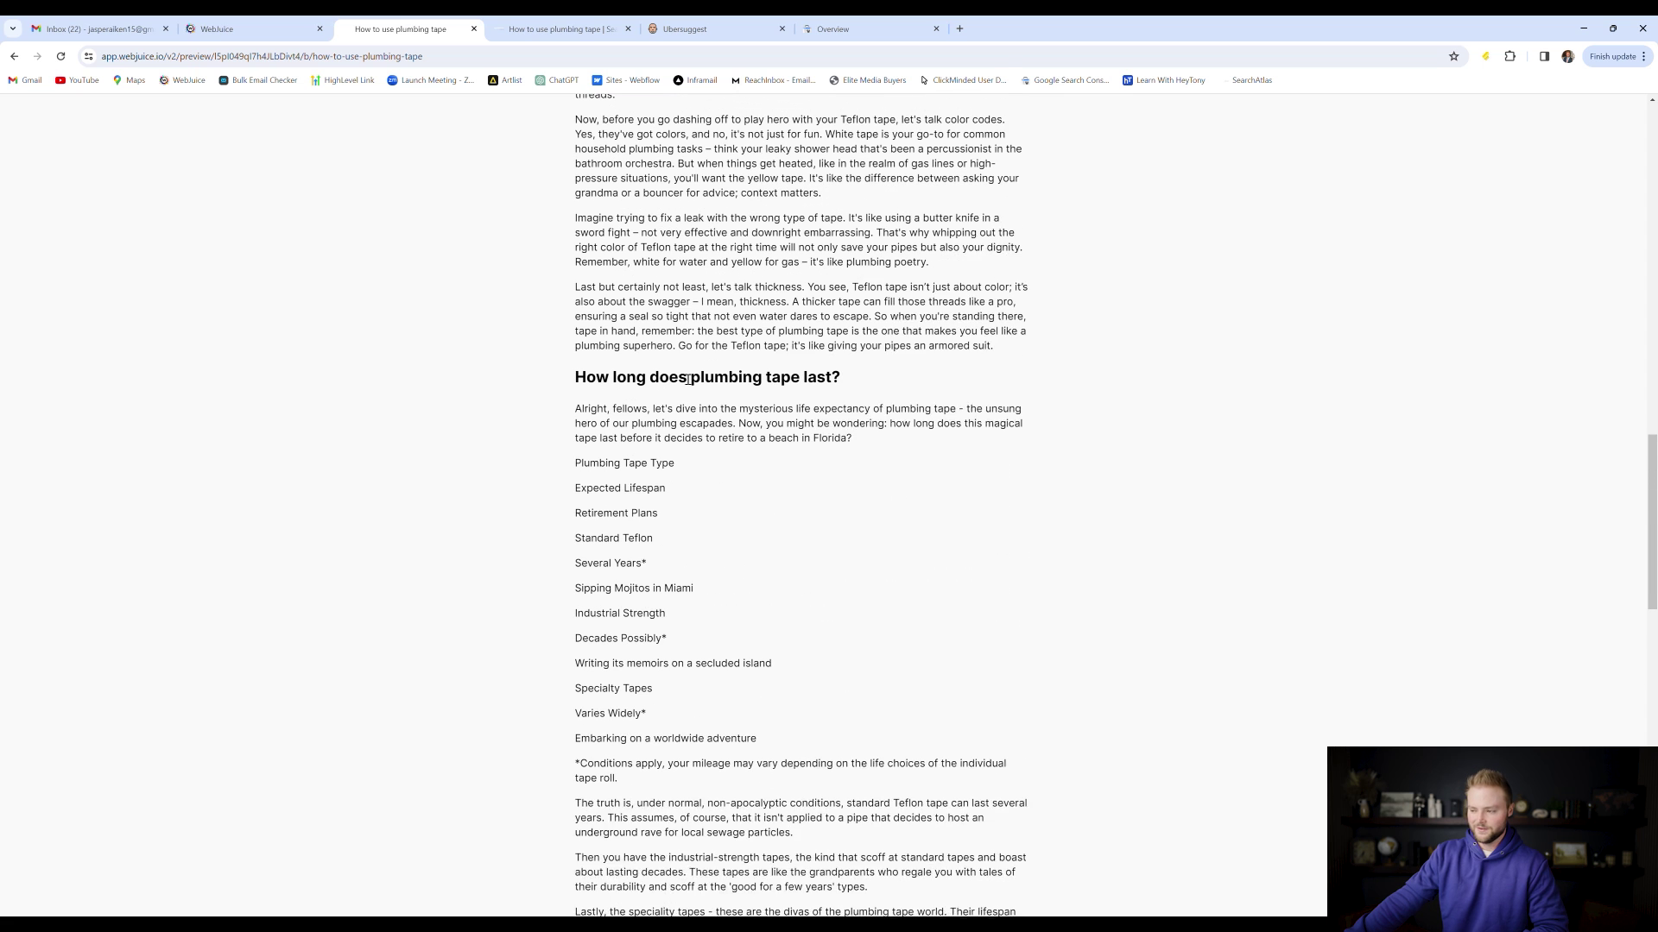
{"action": "scroll", "coordinate": [688, 380], "scroll_direction": "up", "scroll_amount": 1}
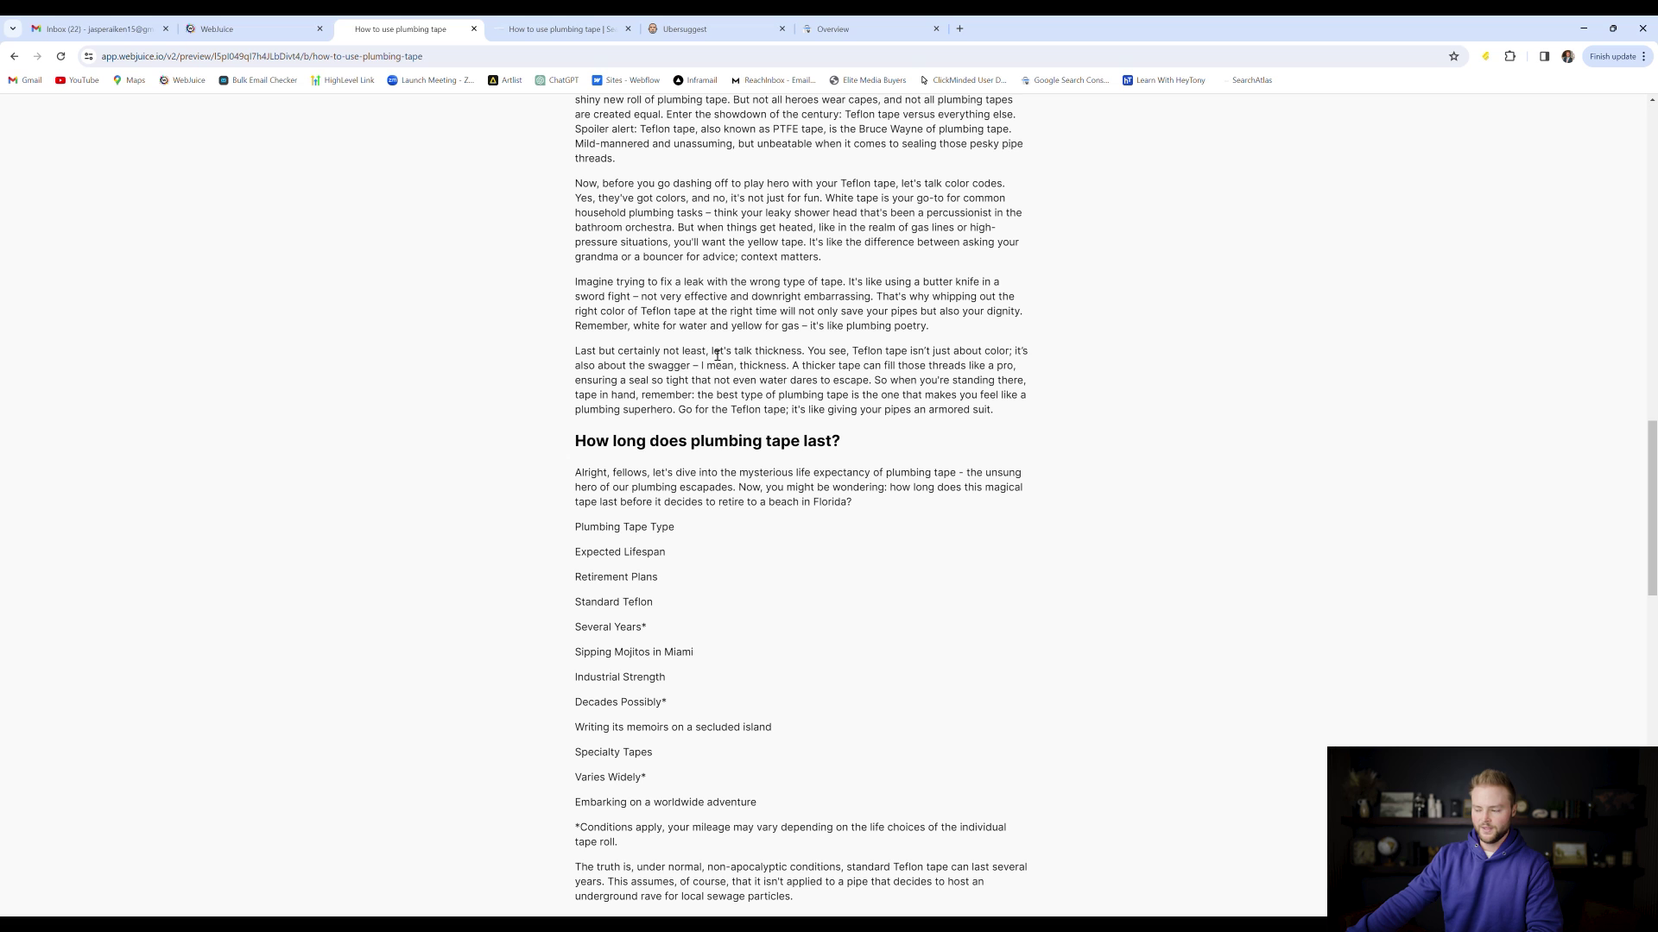
{"action": "left_click_drag", "start_coordinate": [716, 355], "coordinate": [757, 356]}
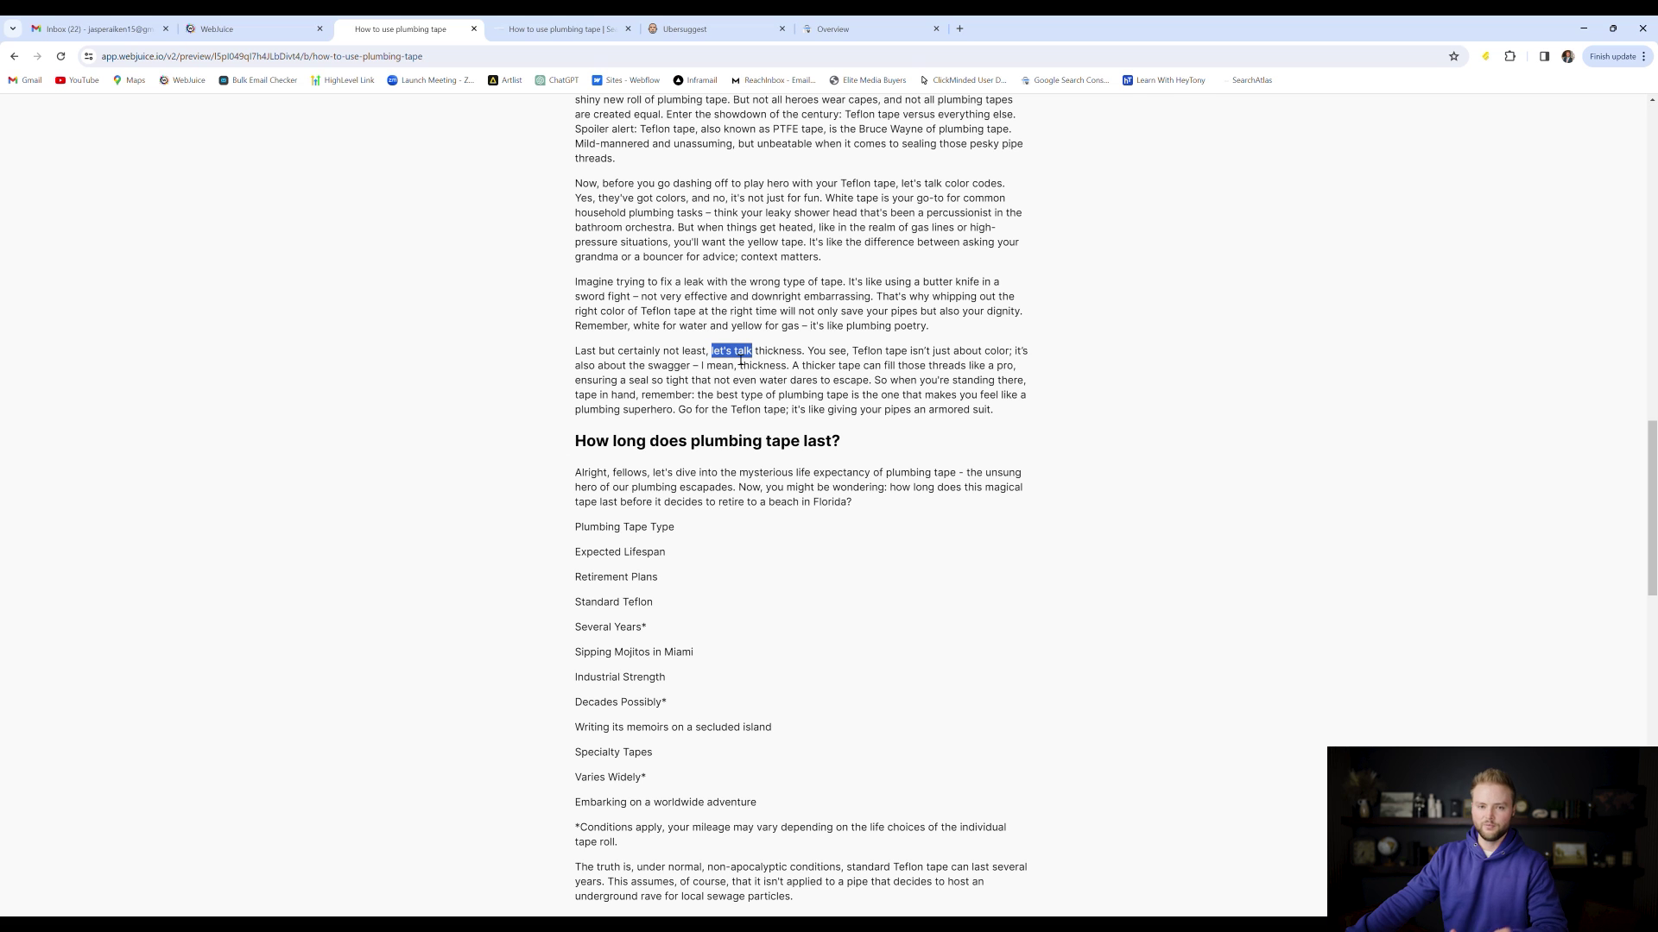
{"action": "left_click", "coordinate": [724, 354]}
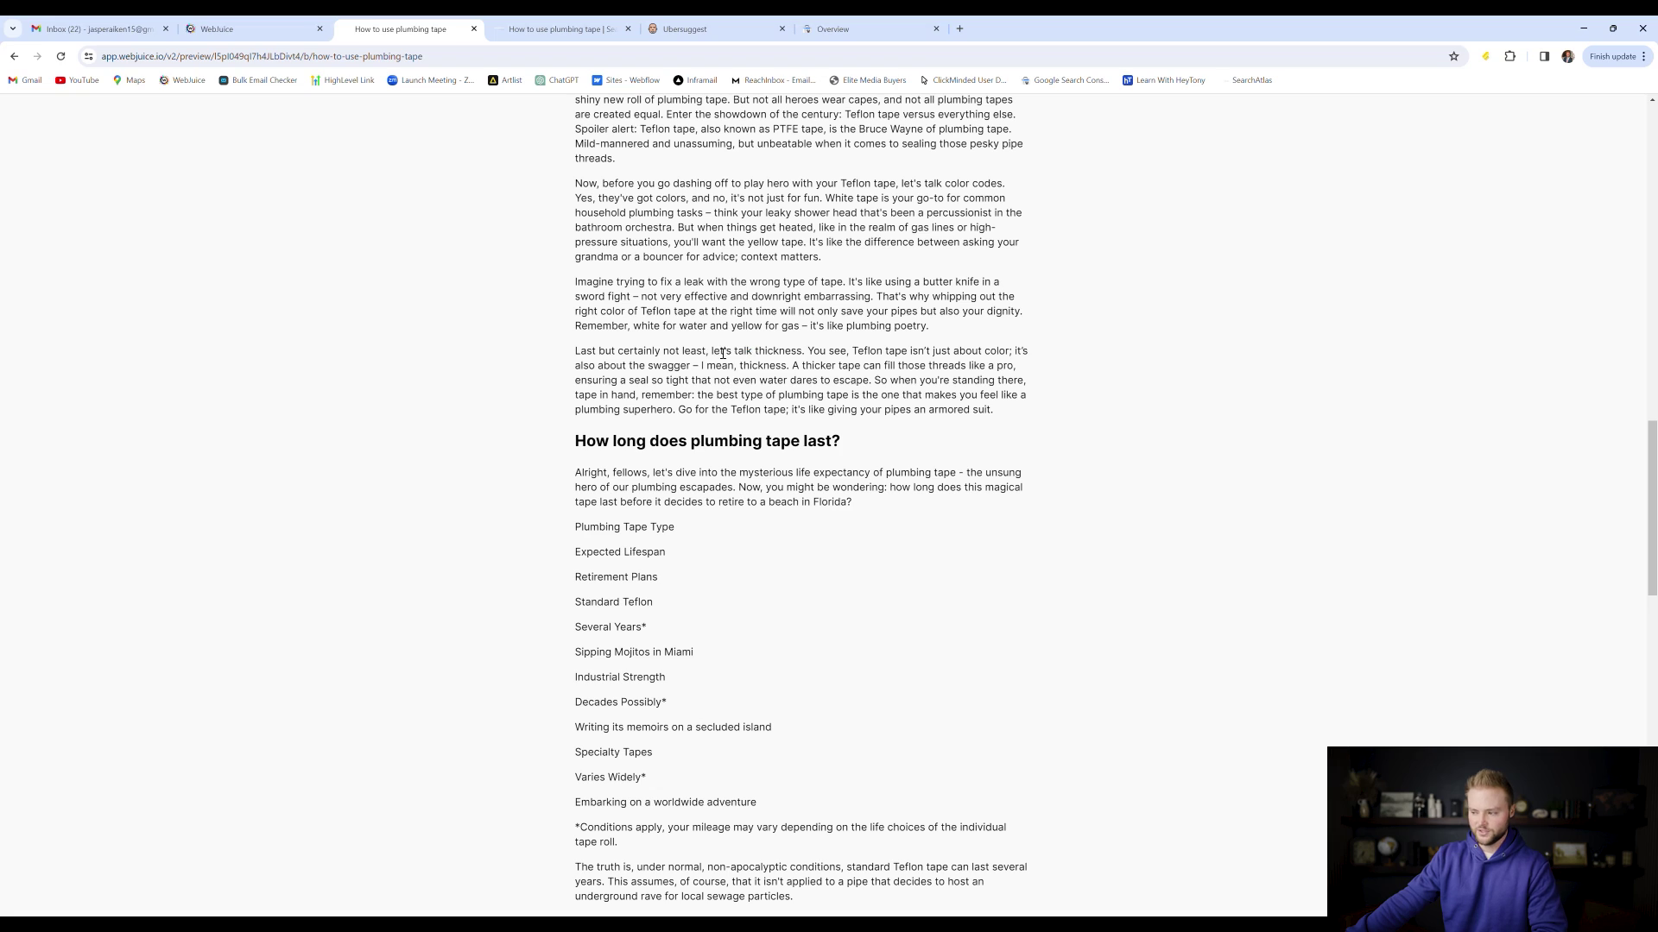
{"action": "left_click_drag", "start_coordinate": [721, 357], "coordinate": [748, 355]}
{"action": "left_click", "coordinate": [748, 355]}
{"action": "scroll", "coordinate": [747, 354], "scroll_direction": "up", "scroll_amount": 5}
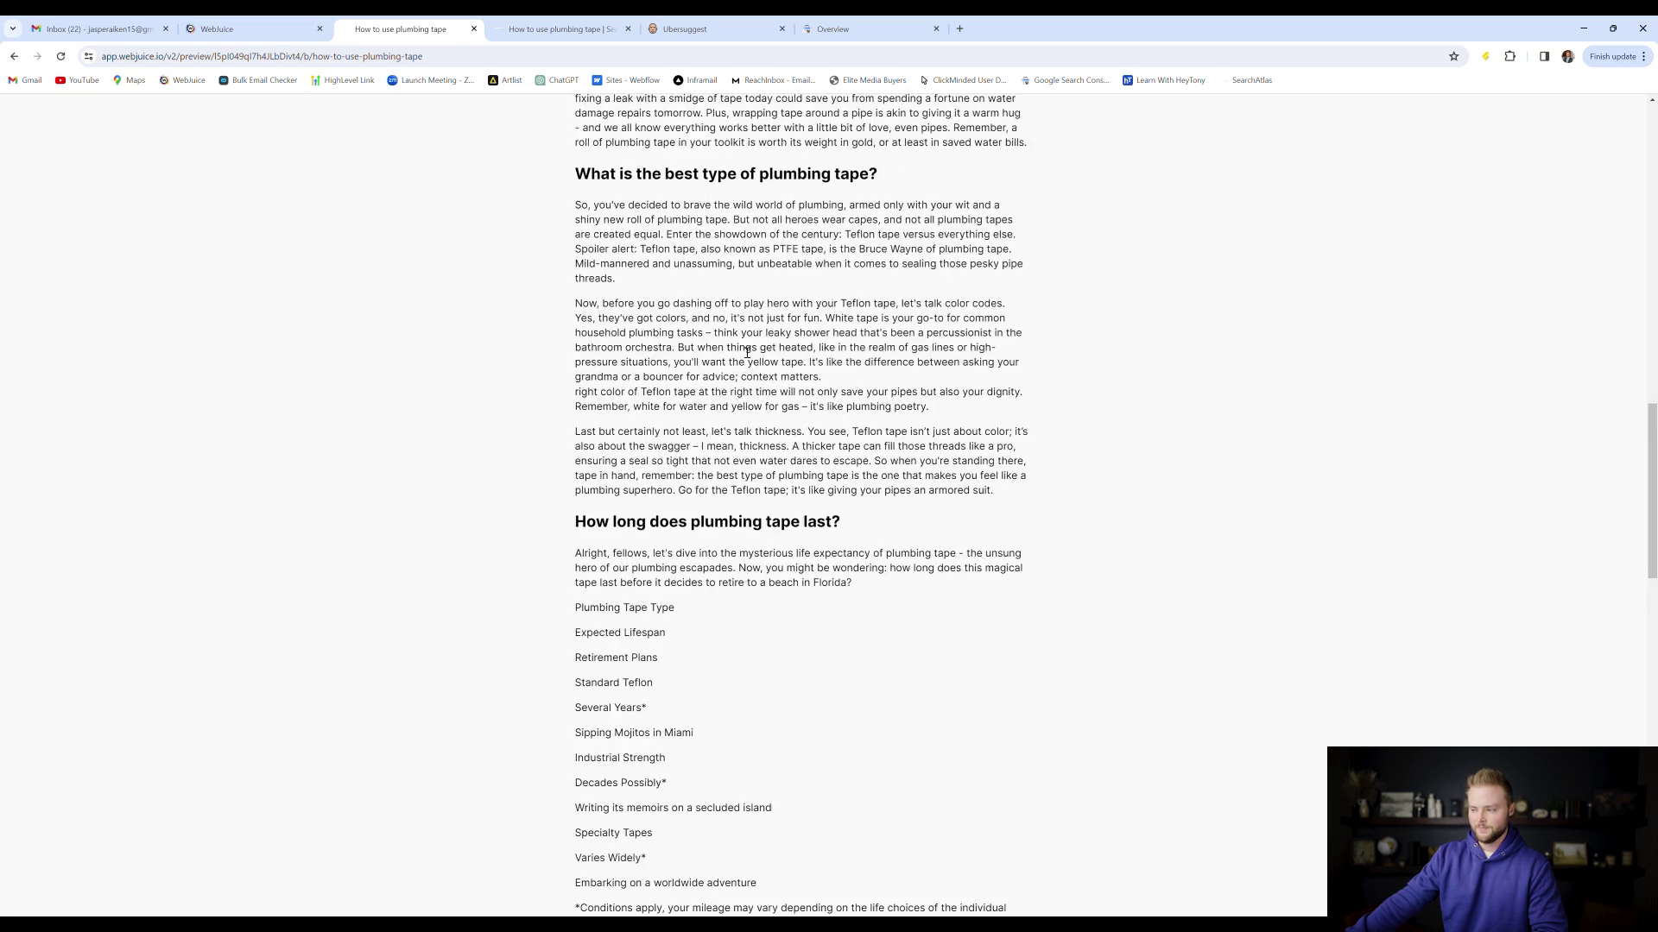
{"action": "scroll", "coordinate": [748, 354], "scroll_direction": "up", "scroll_amount": 15}
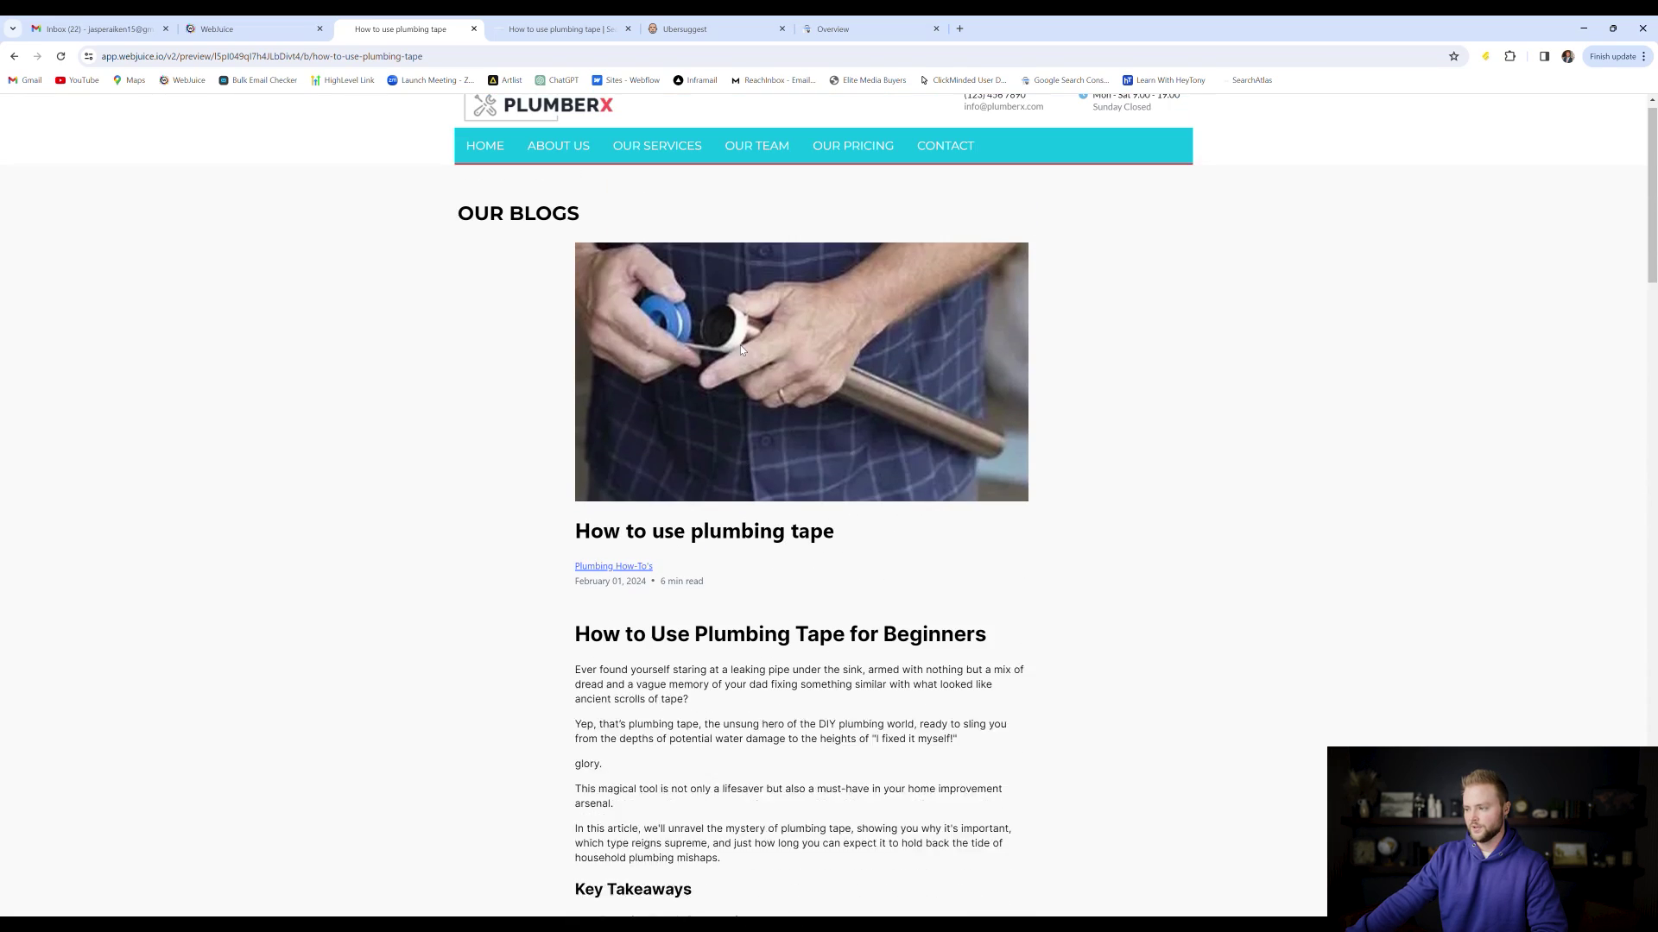
{"action": "left_click", "coordinate": [699, 28]}
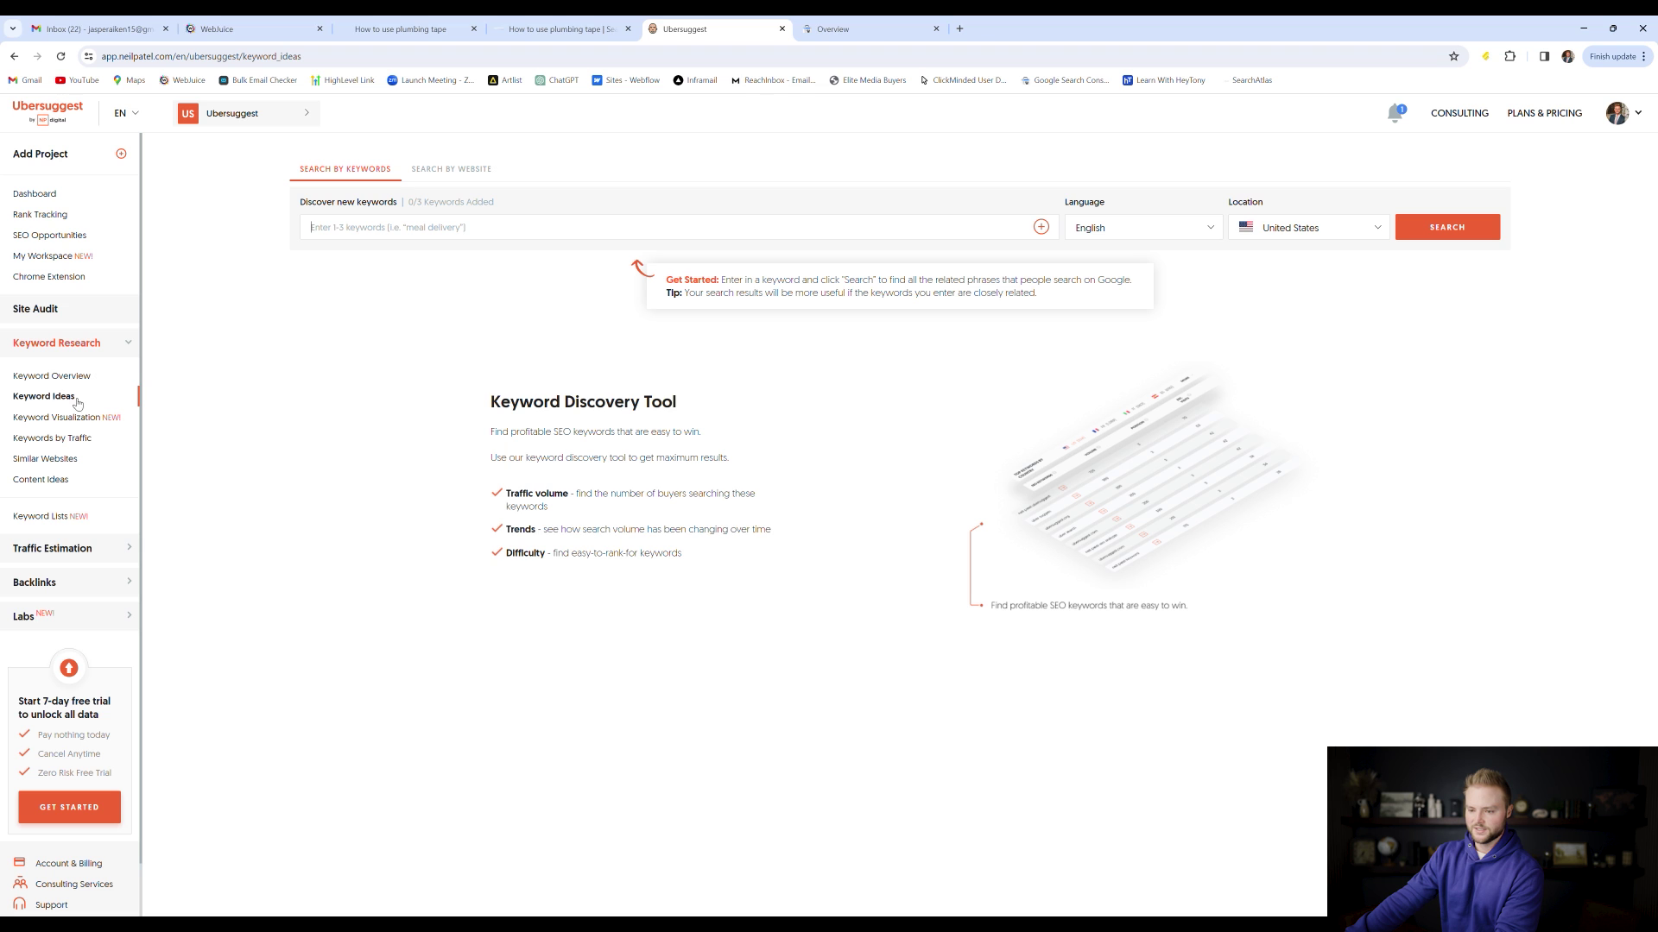
Search Ubersuggest keyword ideas for 'plumbing boise' in English for the United States
{"action": "left_click", "coordinate": [339, 228]}
{"action": "type", "text": "plum"}
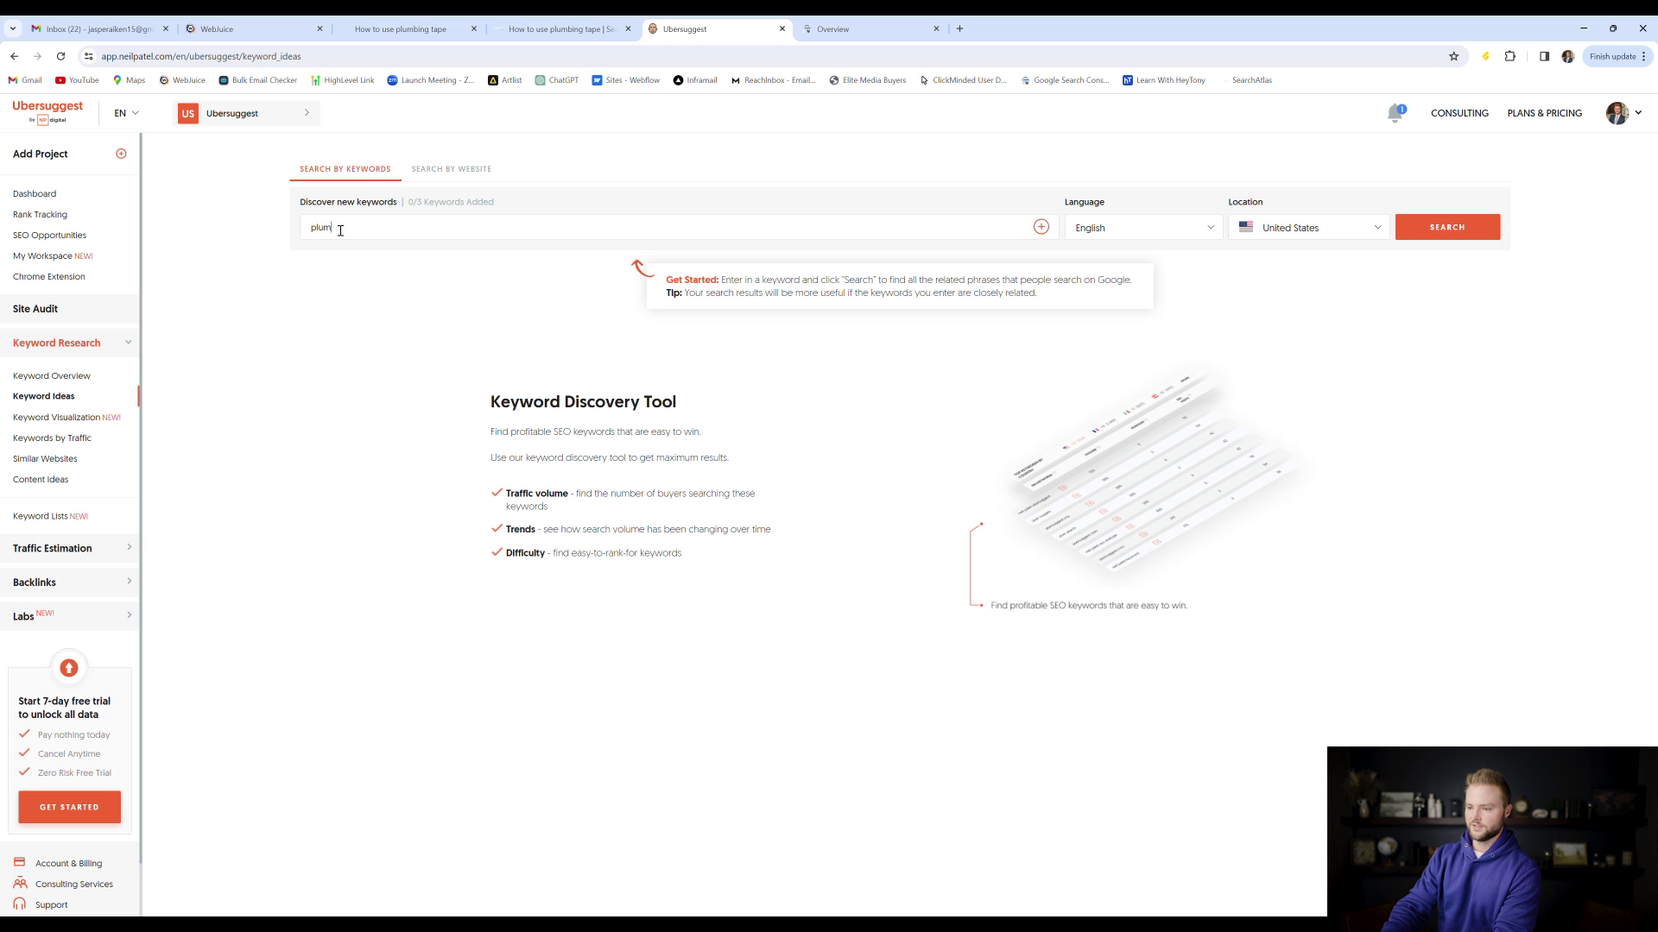
{"action": "type", "text": "bing boise"}
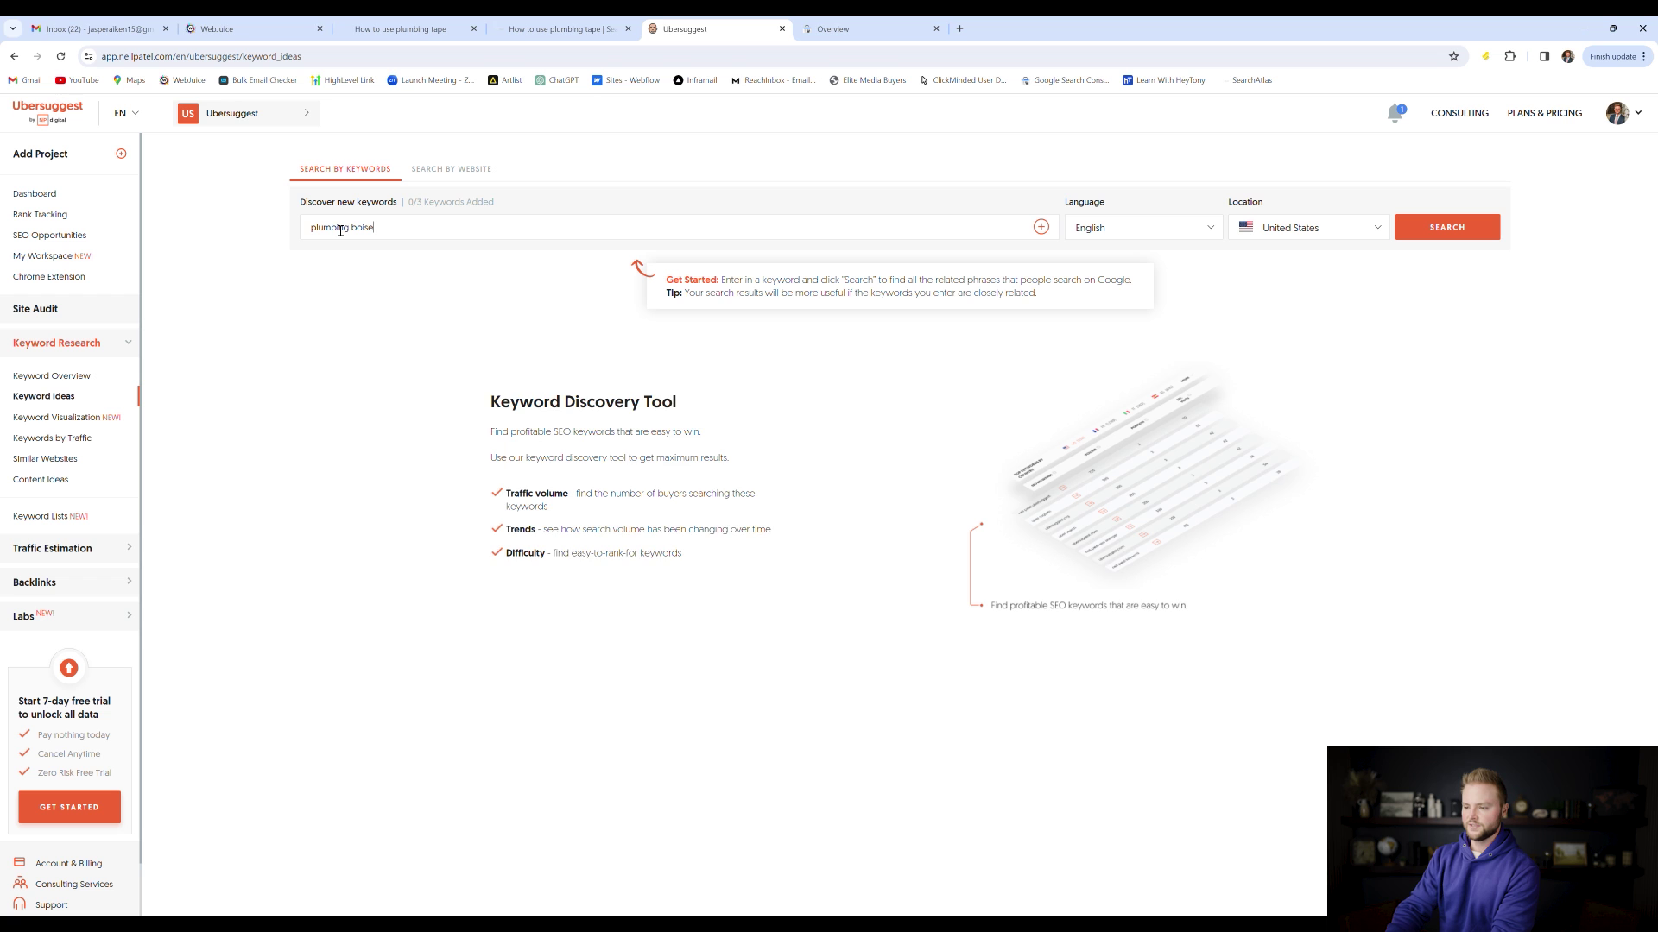
{"action": "key", "text": "Return"}
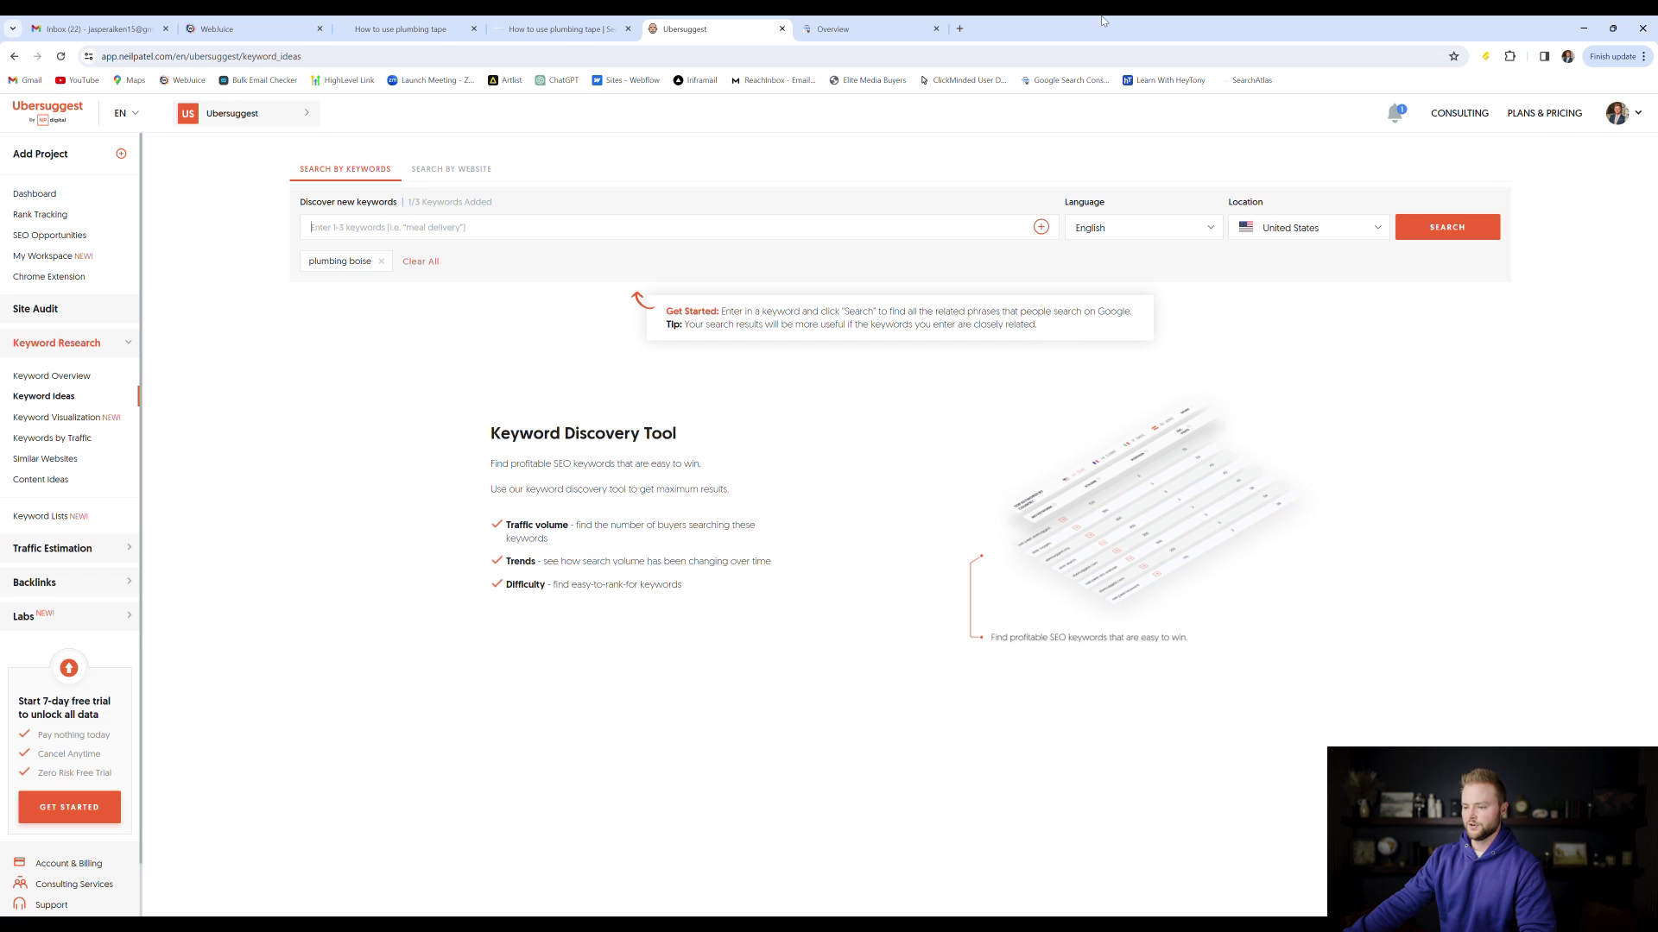
{"action": "left_click", "coordinate": [1449, 227]}
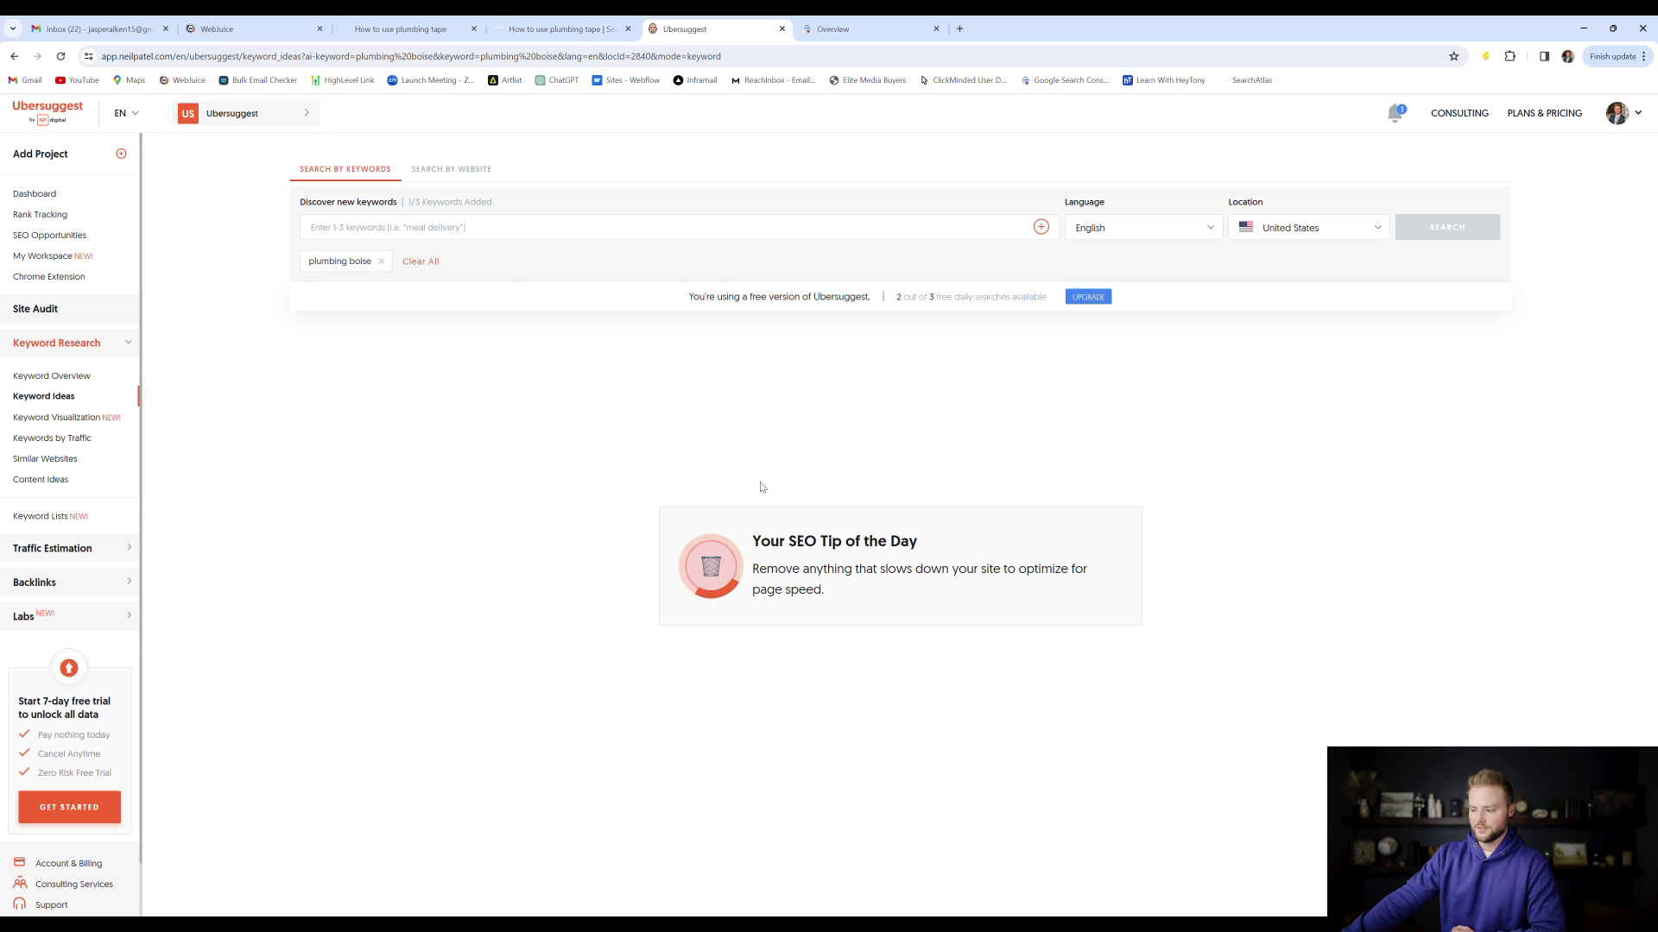
Browse the plumbing boise keyword ideas (1,900 monthly searches), noting the boise emergency plumbing volume
{"action": "scroll", "coordinate": [821, 345], "scroll_direction": "down", "scroll_amount": 3}
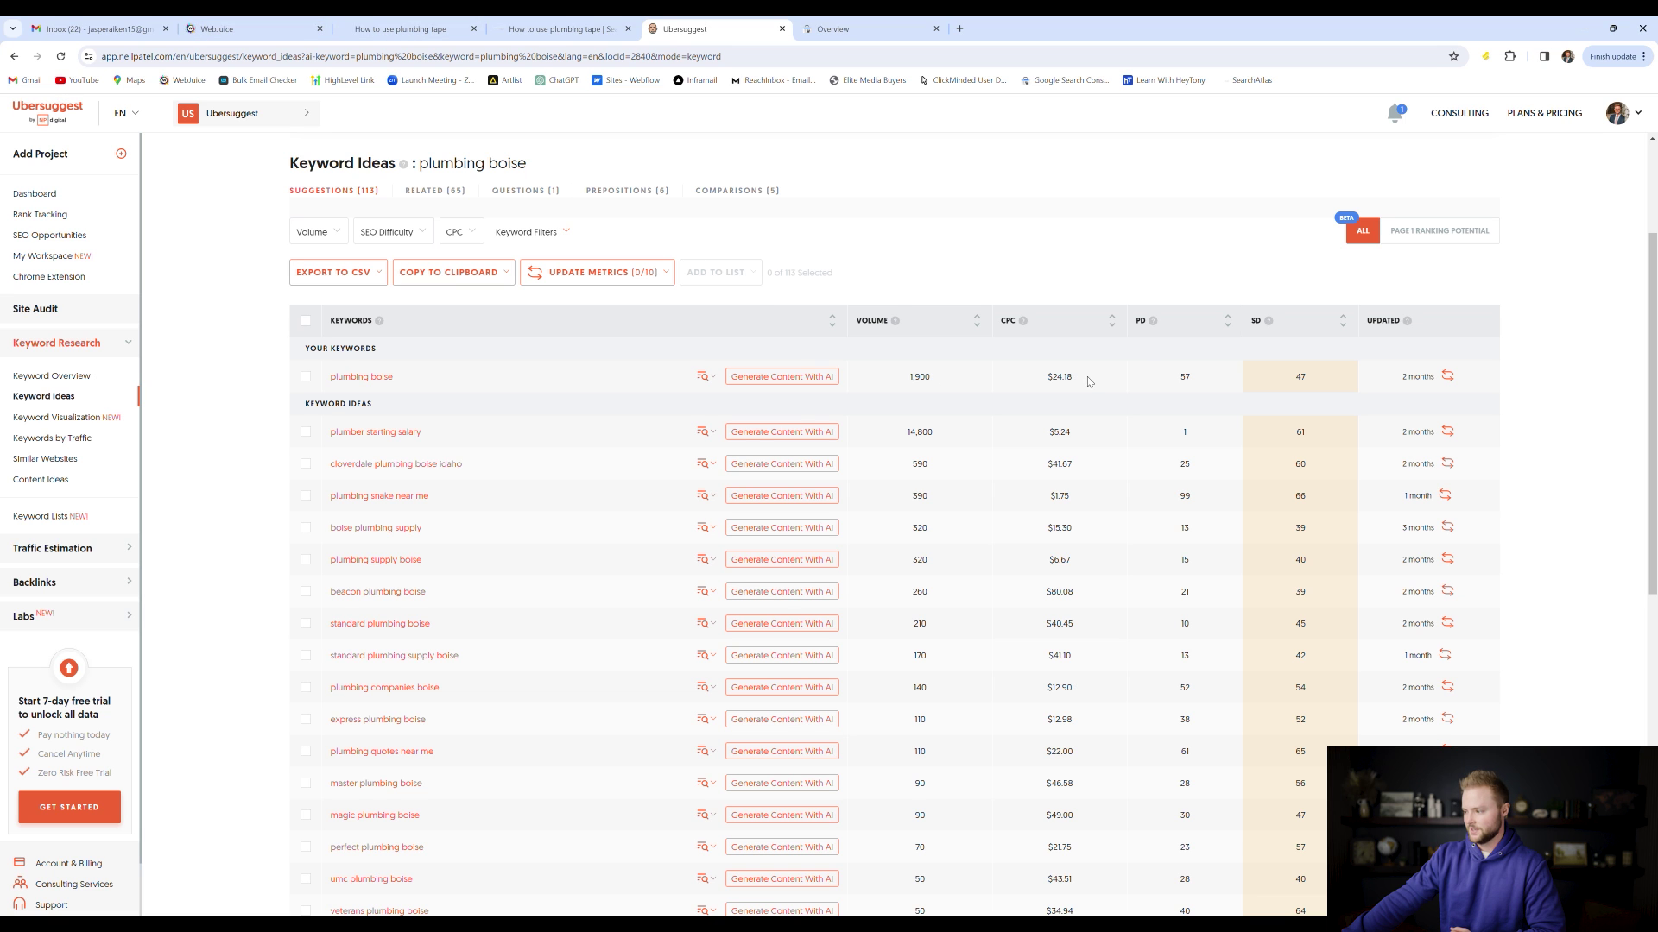
{"action": "mouse_move", "coordinate": [1027, 323]}
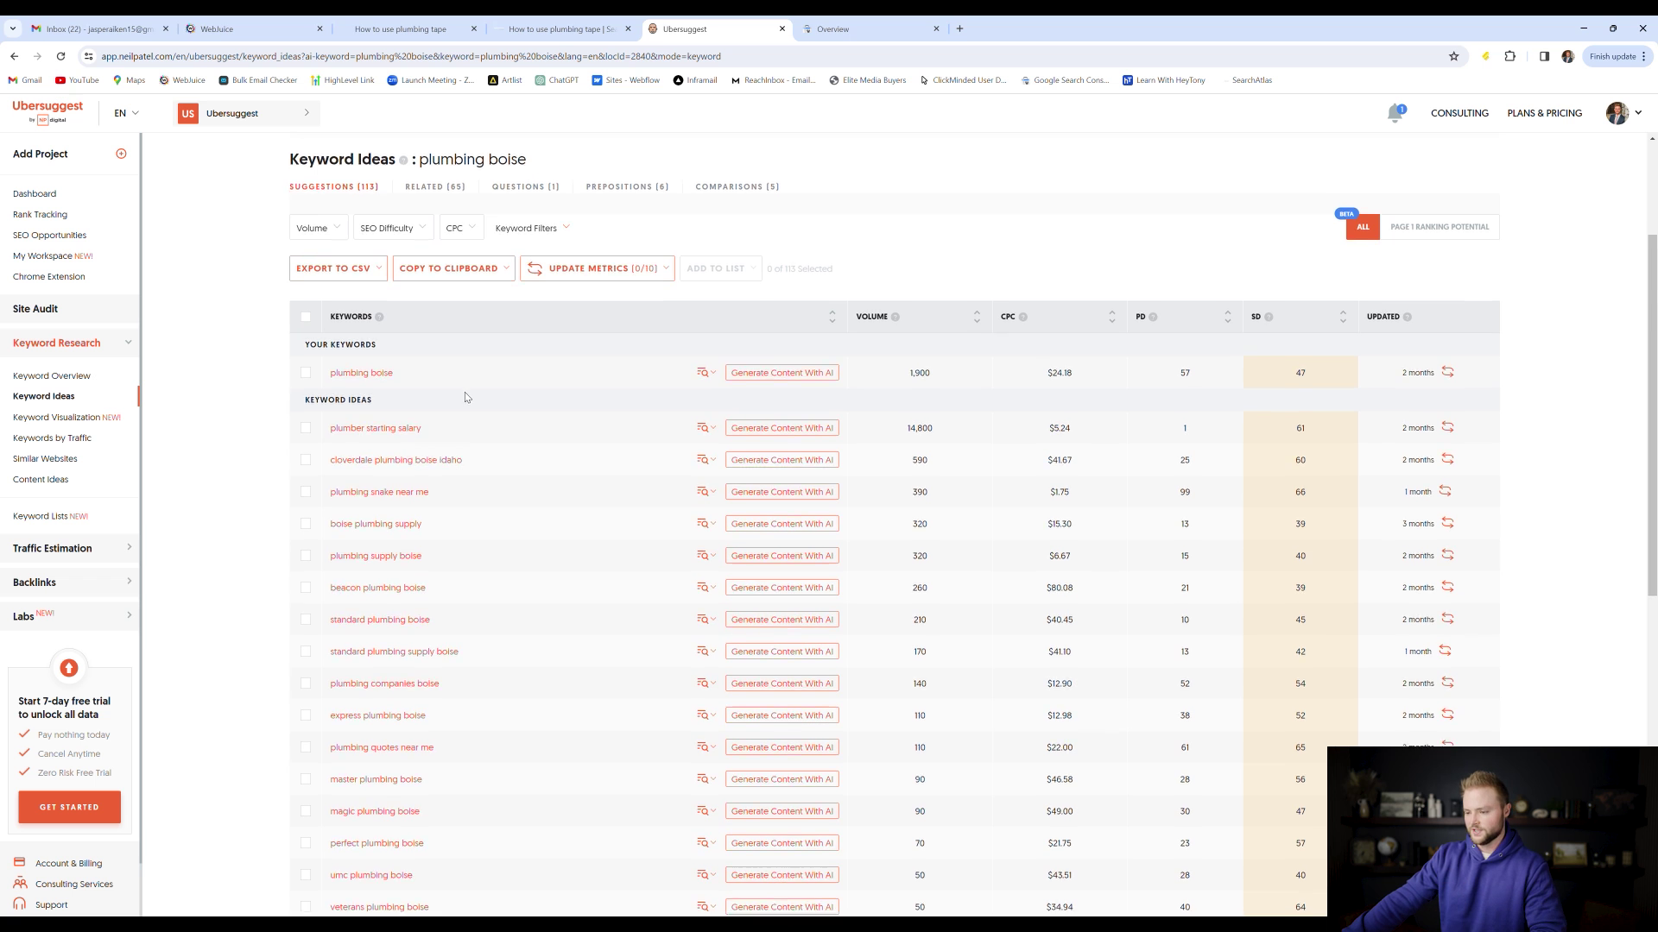
{"action": "scroll", "coordinate": [501, 405], "scroll_direction": "down", "scroll_amount": 3}
{"action": "scroll", "coordinate": [554, 417], "scroll_direction": "up", "scroll_amount": 4}
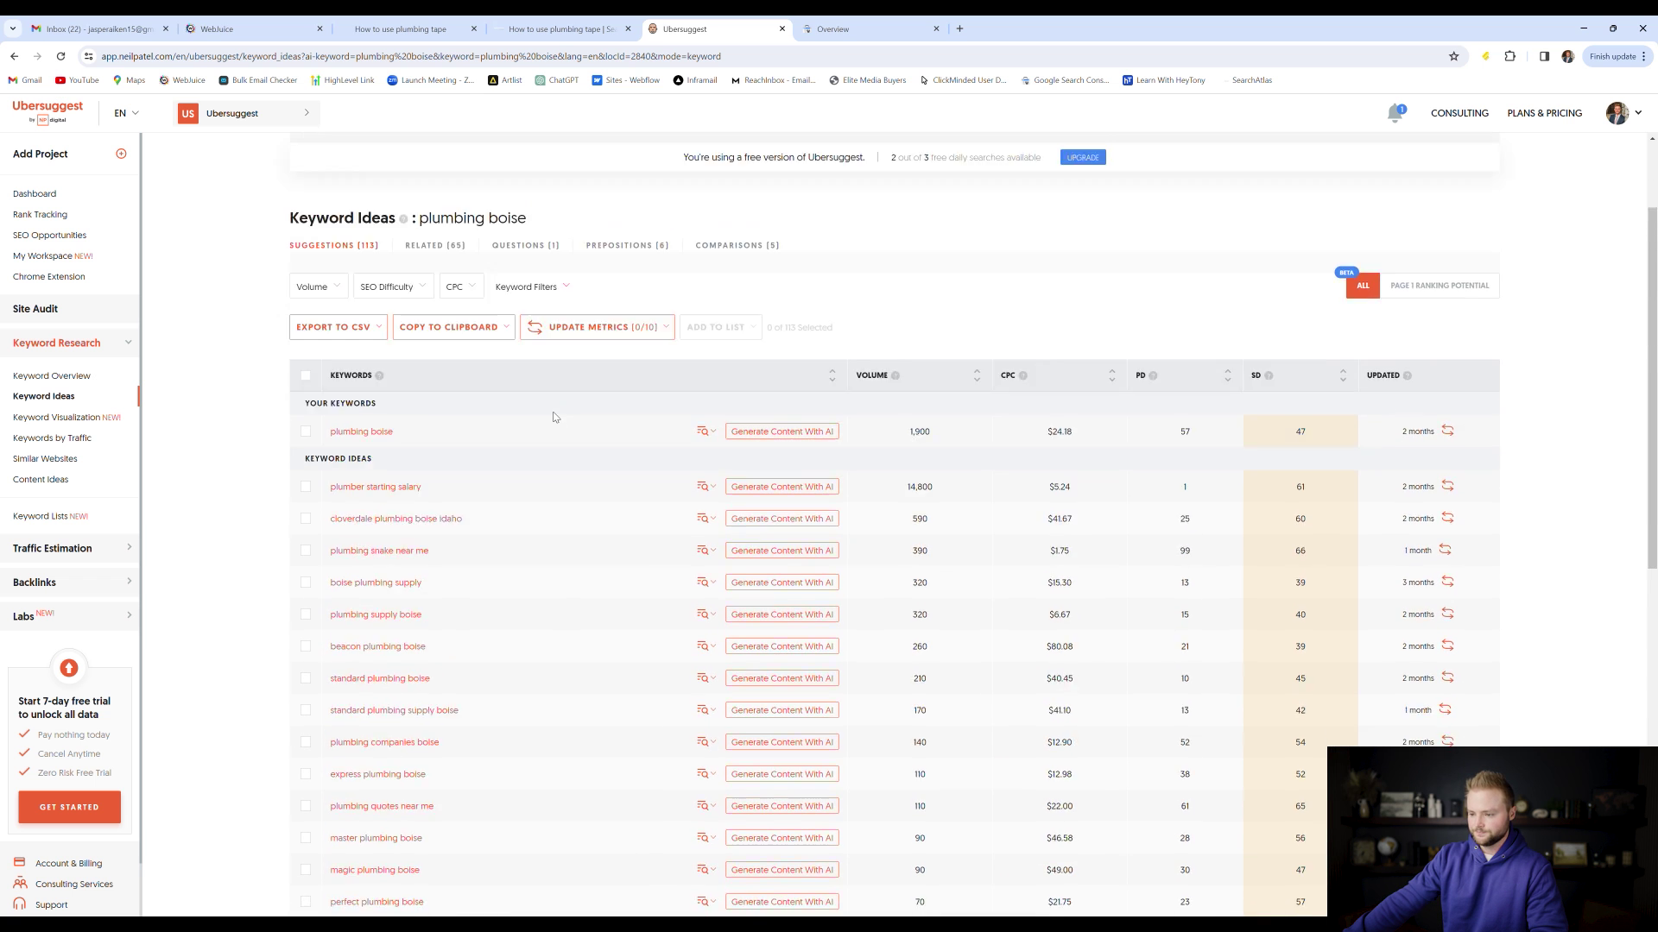
{"action": "scroll", "coordinate": [423, 473], "scroll_direction": "down", "scroll_amount": 1}
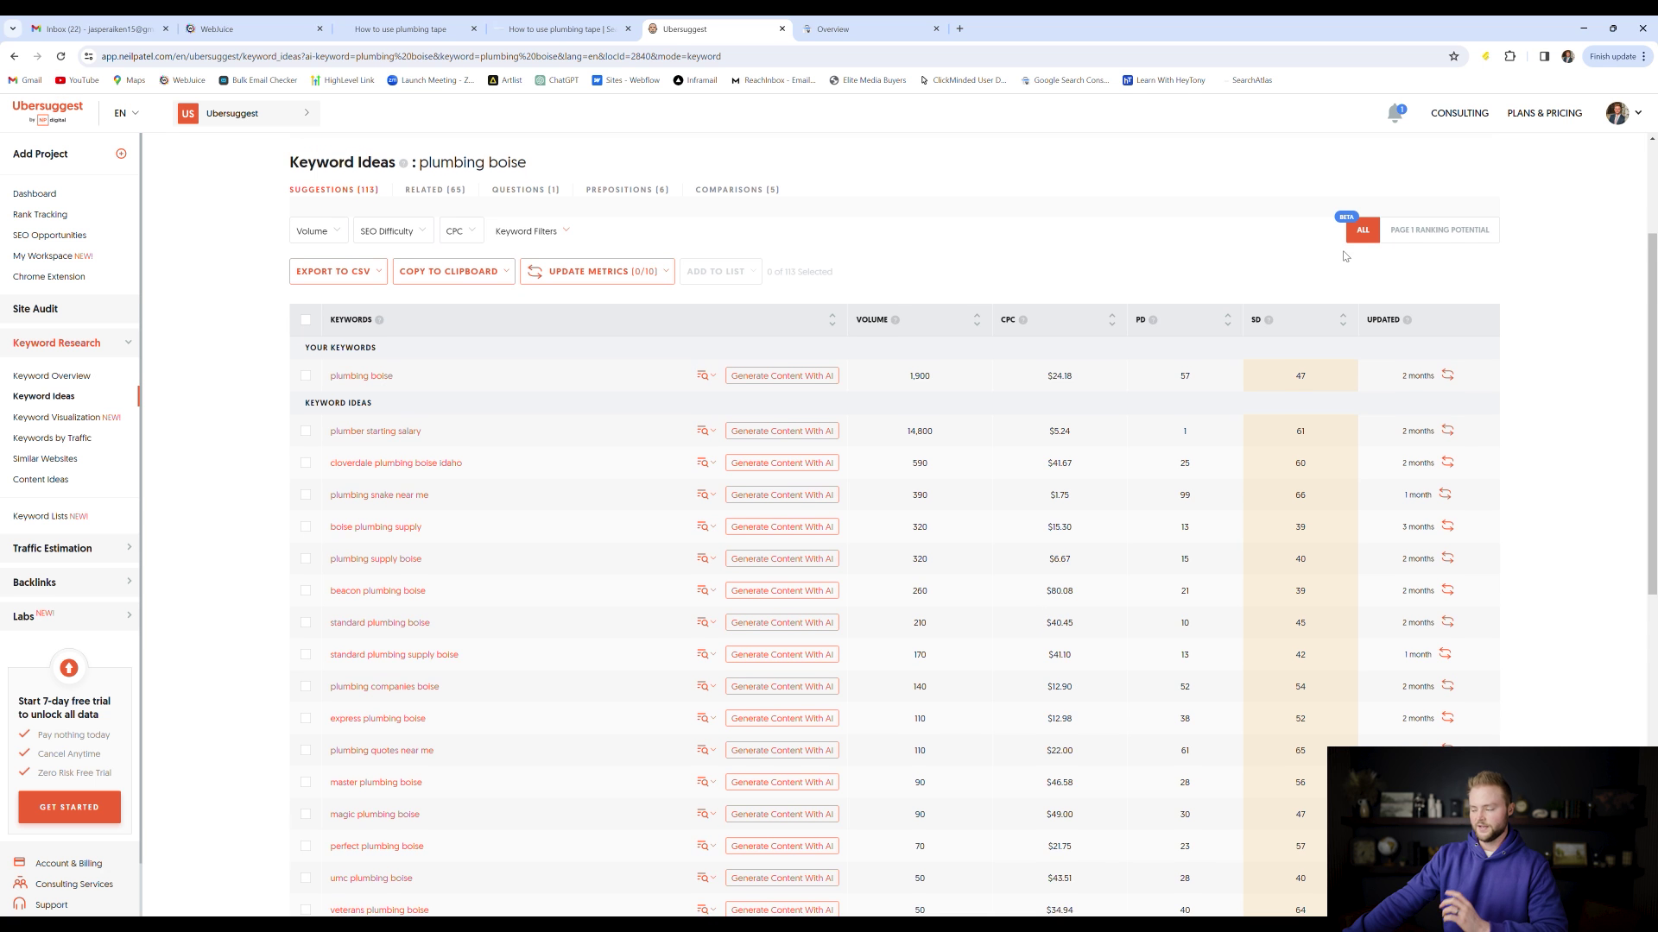
{"action": "scroll", "coordinate": [1209, 293], "scroll_direction": "down", "scroll_amount": 2}
{"action": "mouse_move", "coordinate": [1270, 261]}
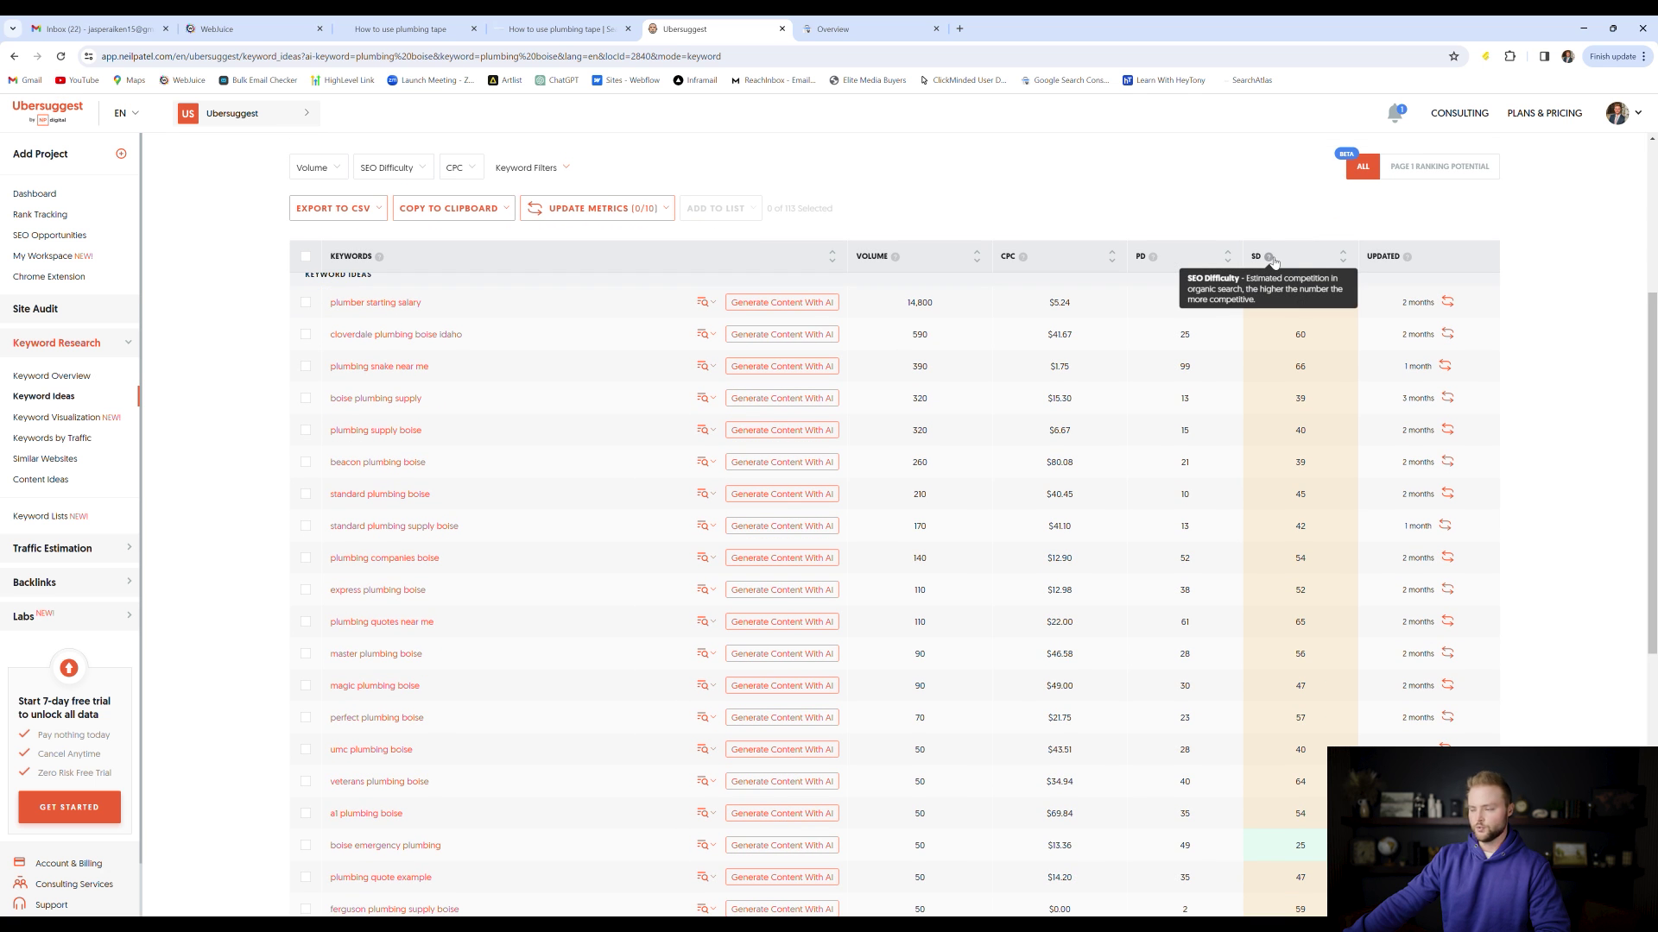
{"action": "scroll", "coordinate": [1310, 464], "scroll_direction": "down", "scroll_amount": 2}
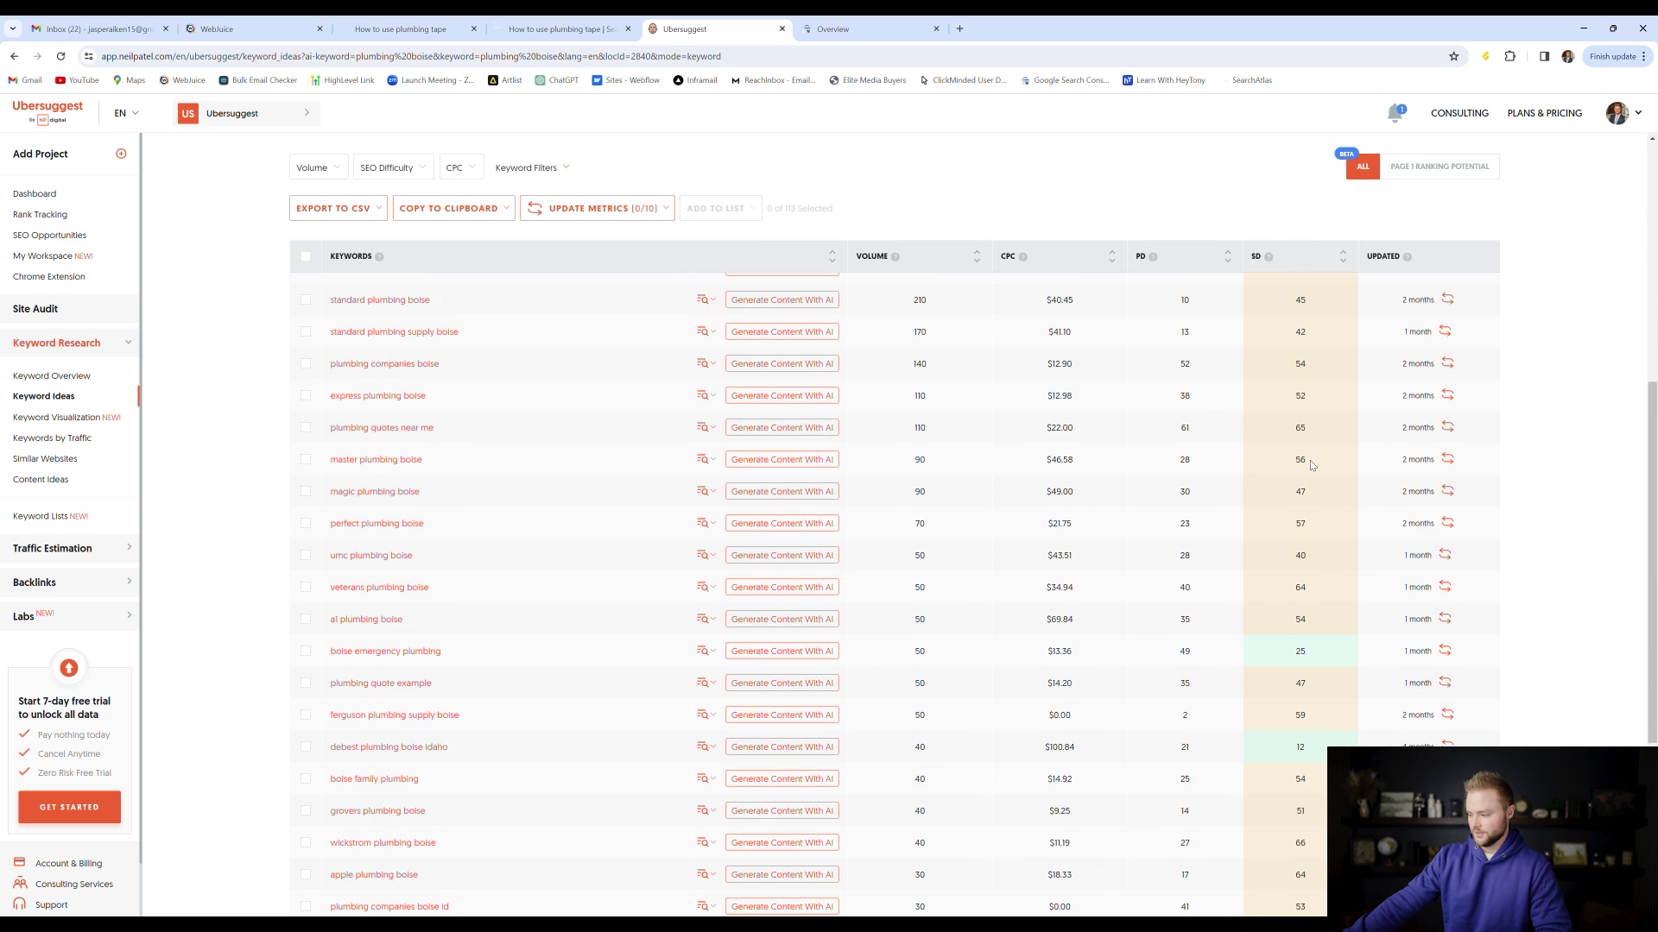
{"action": "scroll", "coordinate": [1310, 474], "scroll_direction": "down", "scroll_amount": 1}
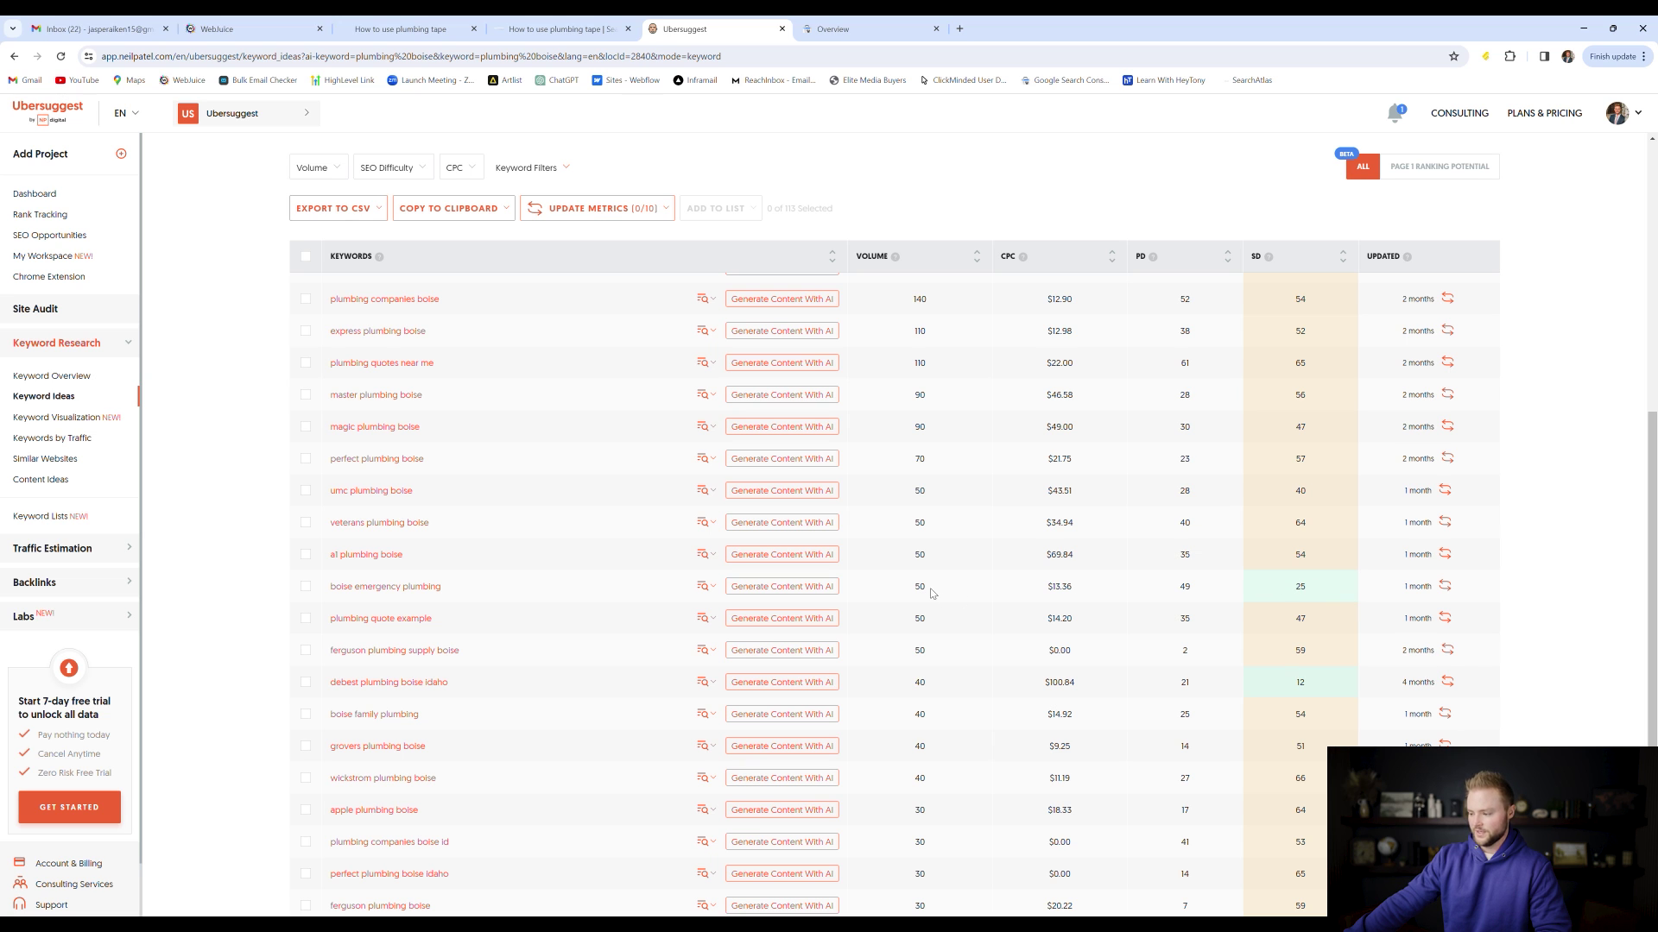
{"action": "scroll", "coordinate": [950, 535], "scroll_direction": "down", "scroll_amount": 3}
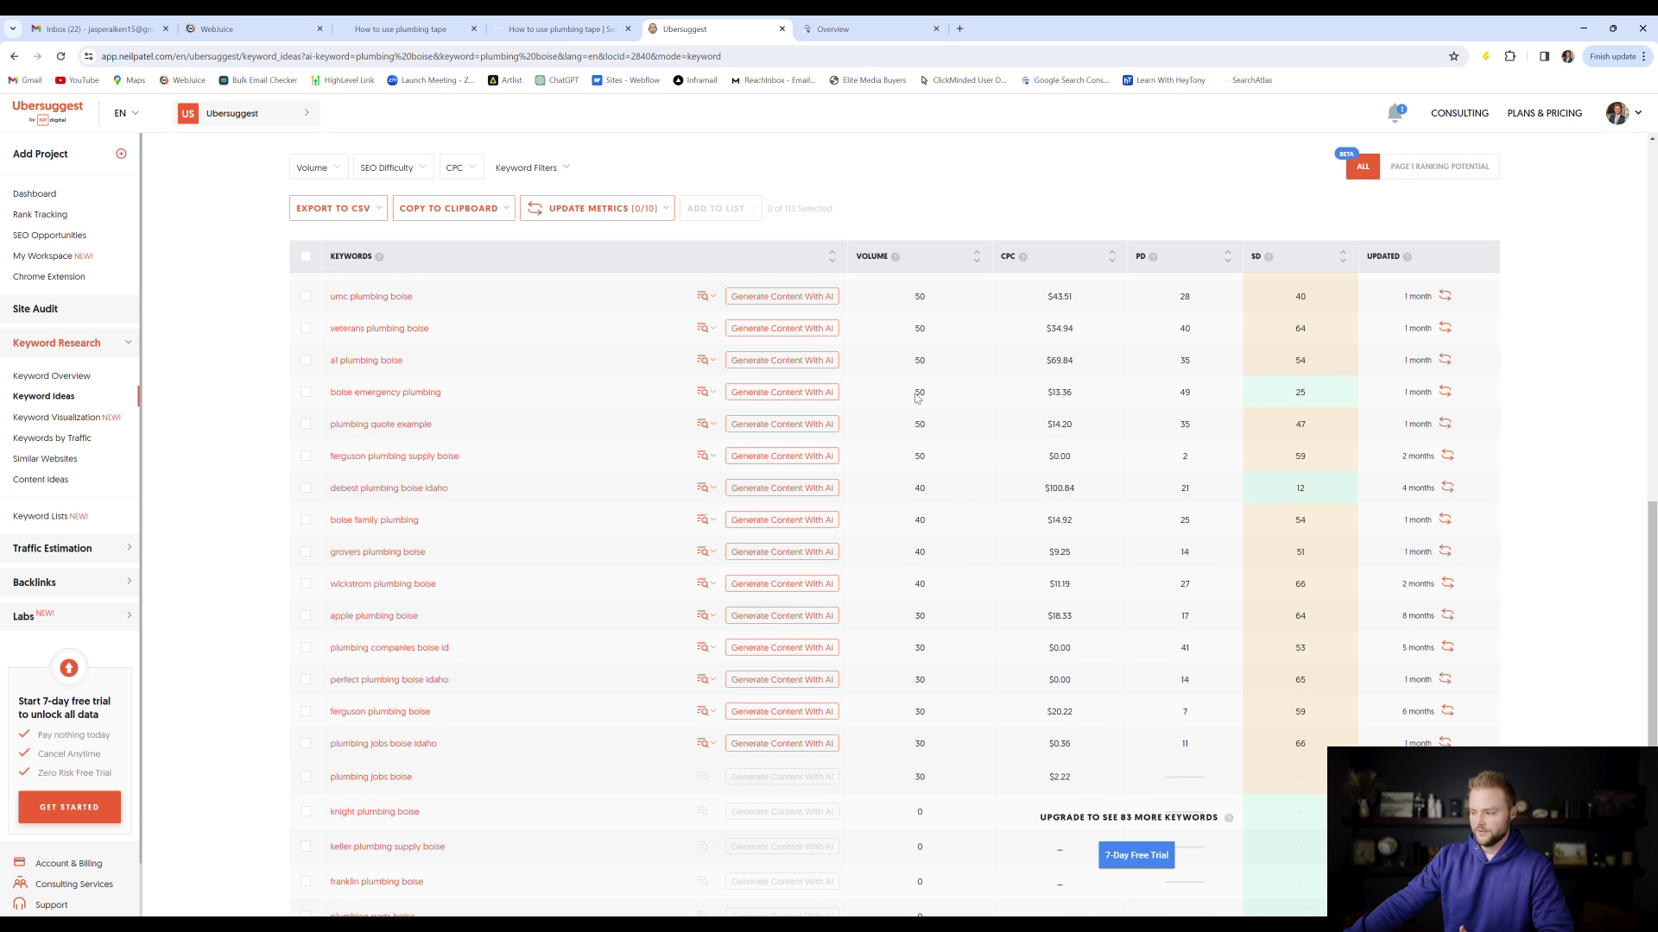
{"action": "double_click", "coordinate": [920, 393]}
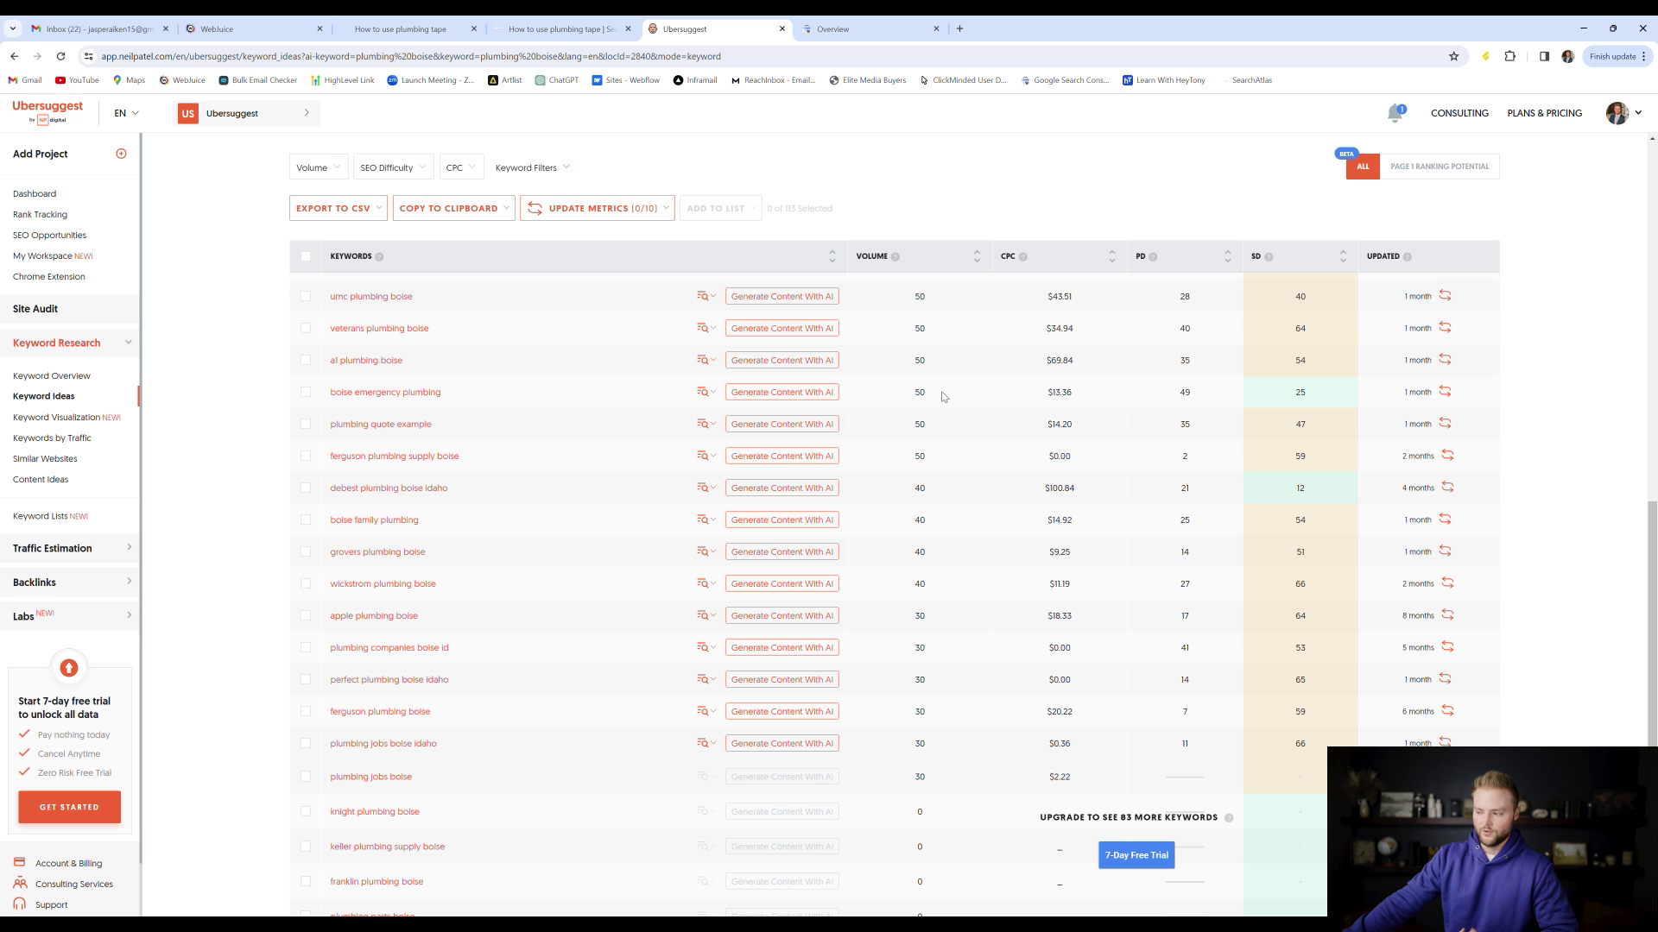
{"action": "scroll", "coordinate": [1305, 402], "scroll_direction": "up", "scroll_amount": 6}
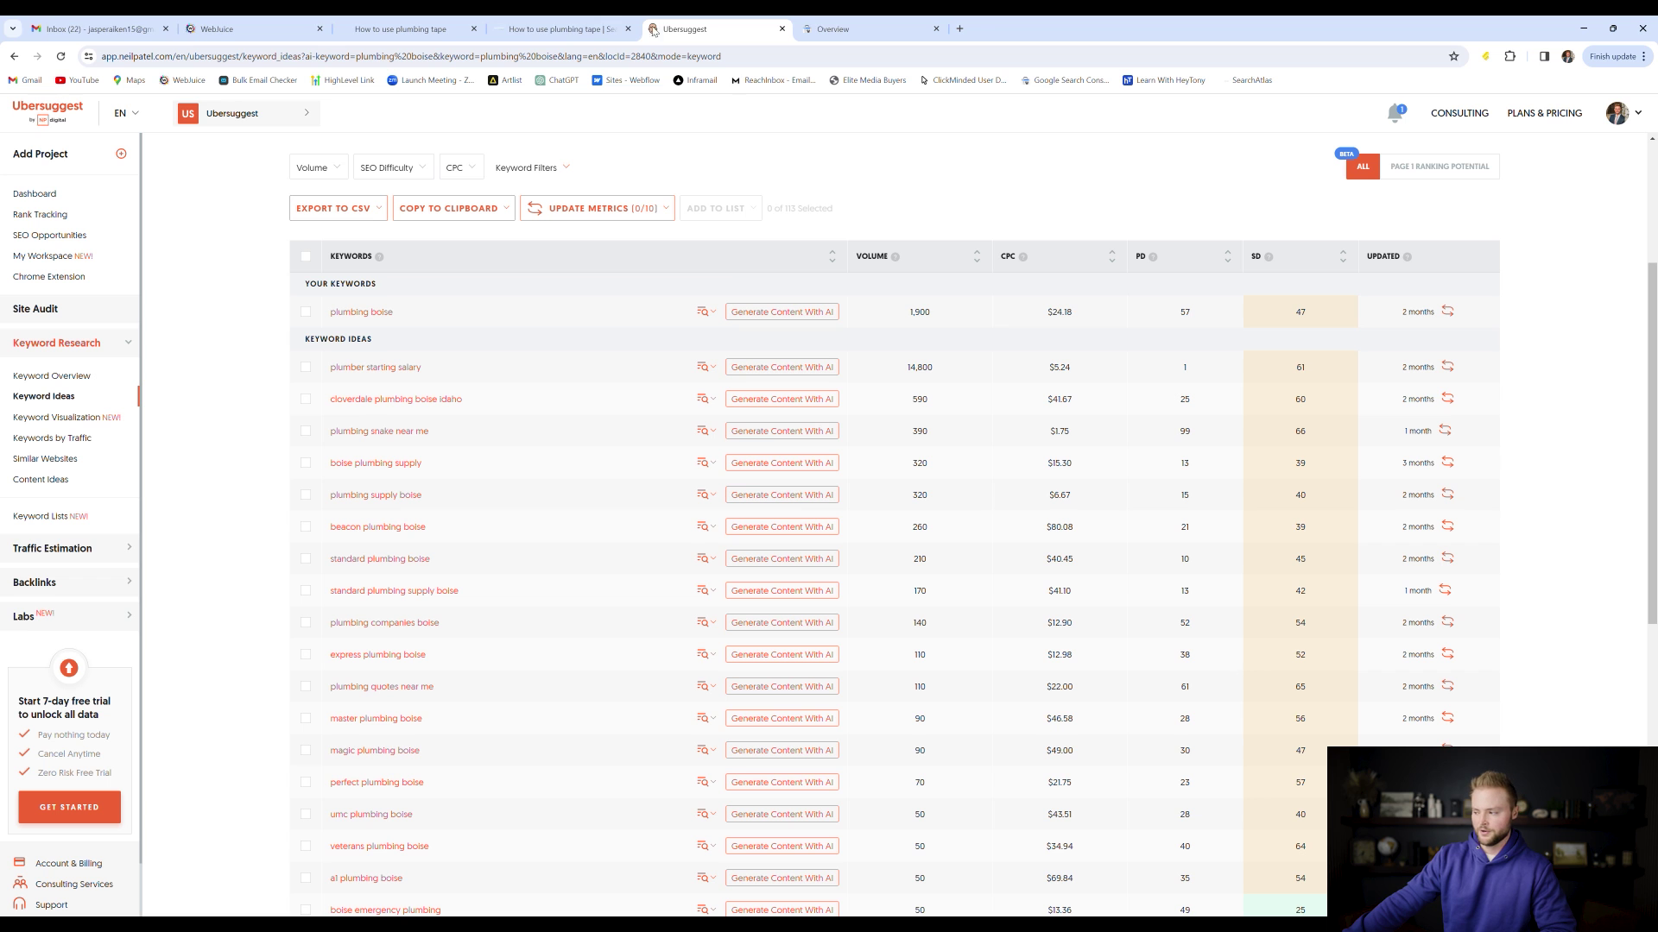
{"action": "left_click", "coordinate": [226, 24]}
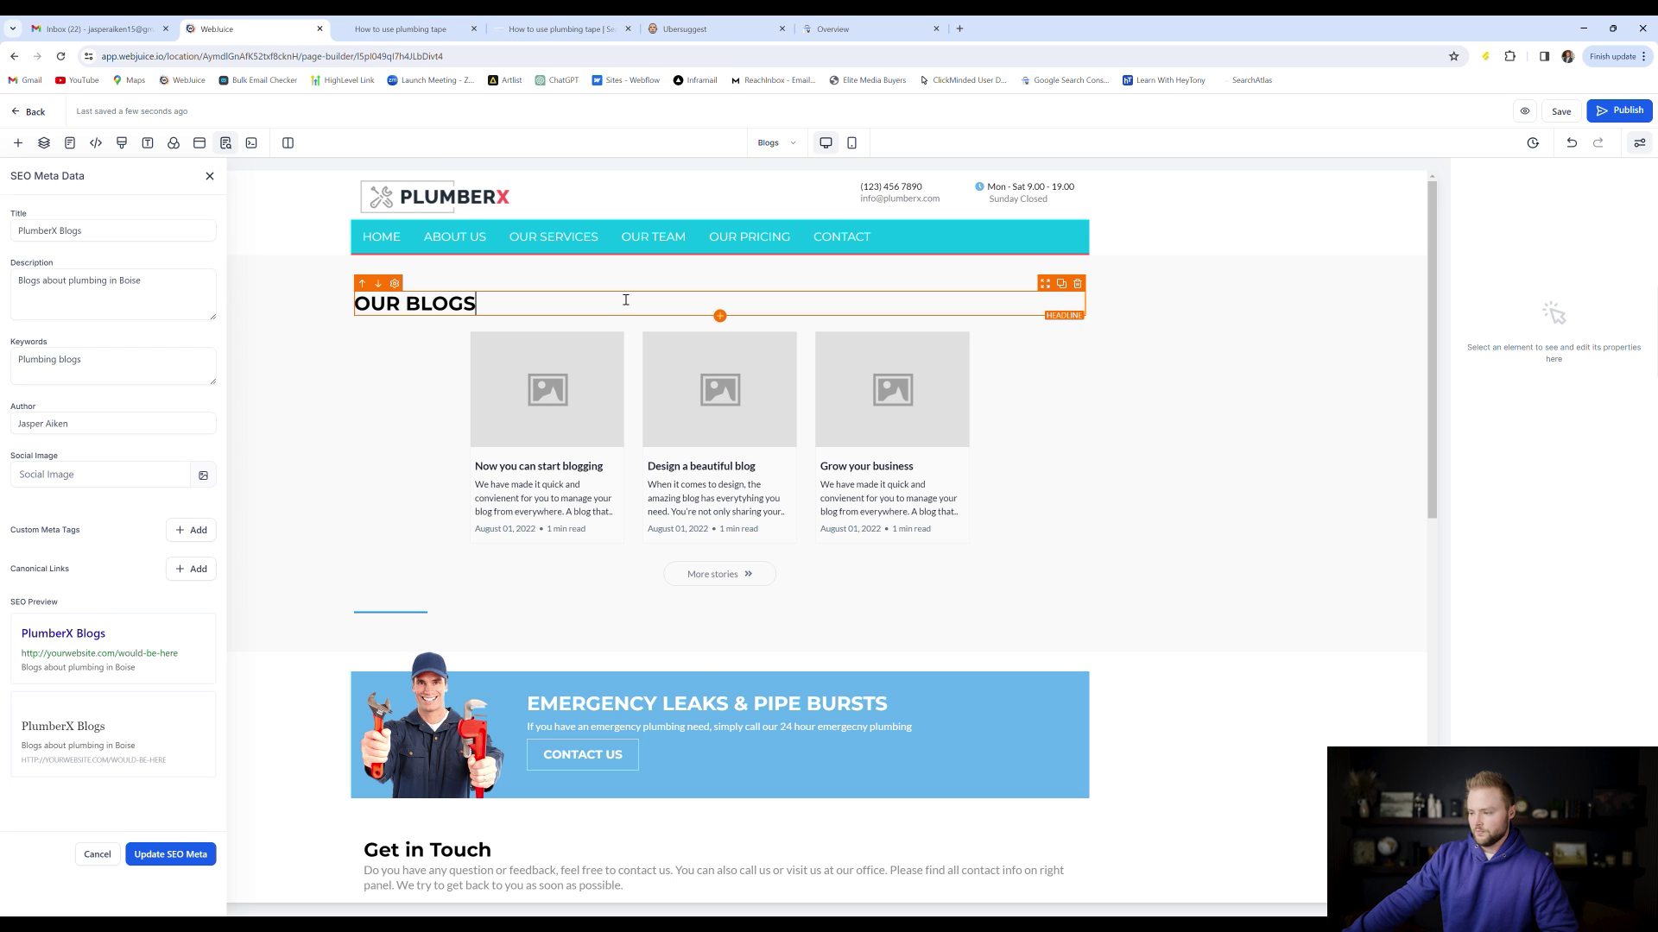
Close the Blogs page SEO meta data and switch the page builder to the plumberx page
{"action": "left_click", "coordinate": [626, 300]}
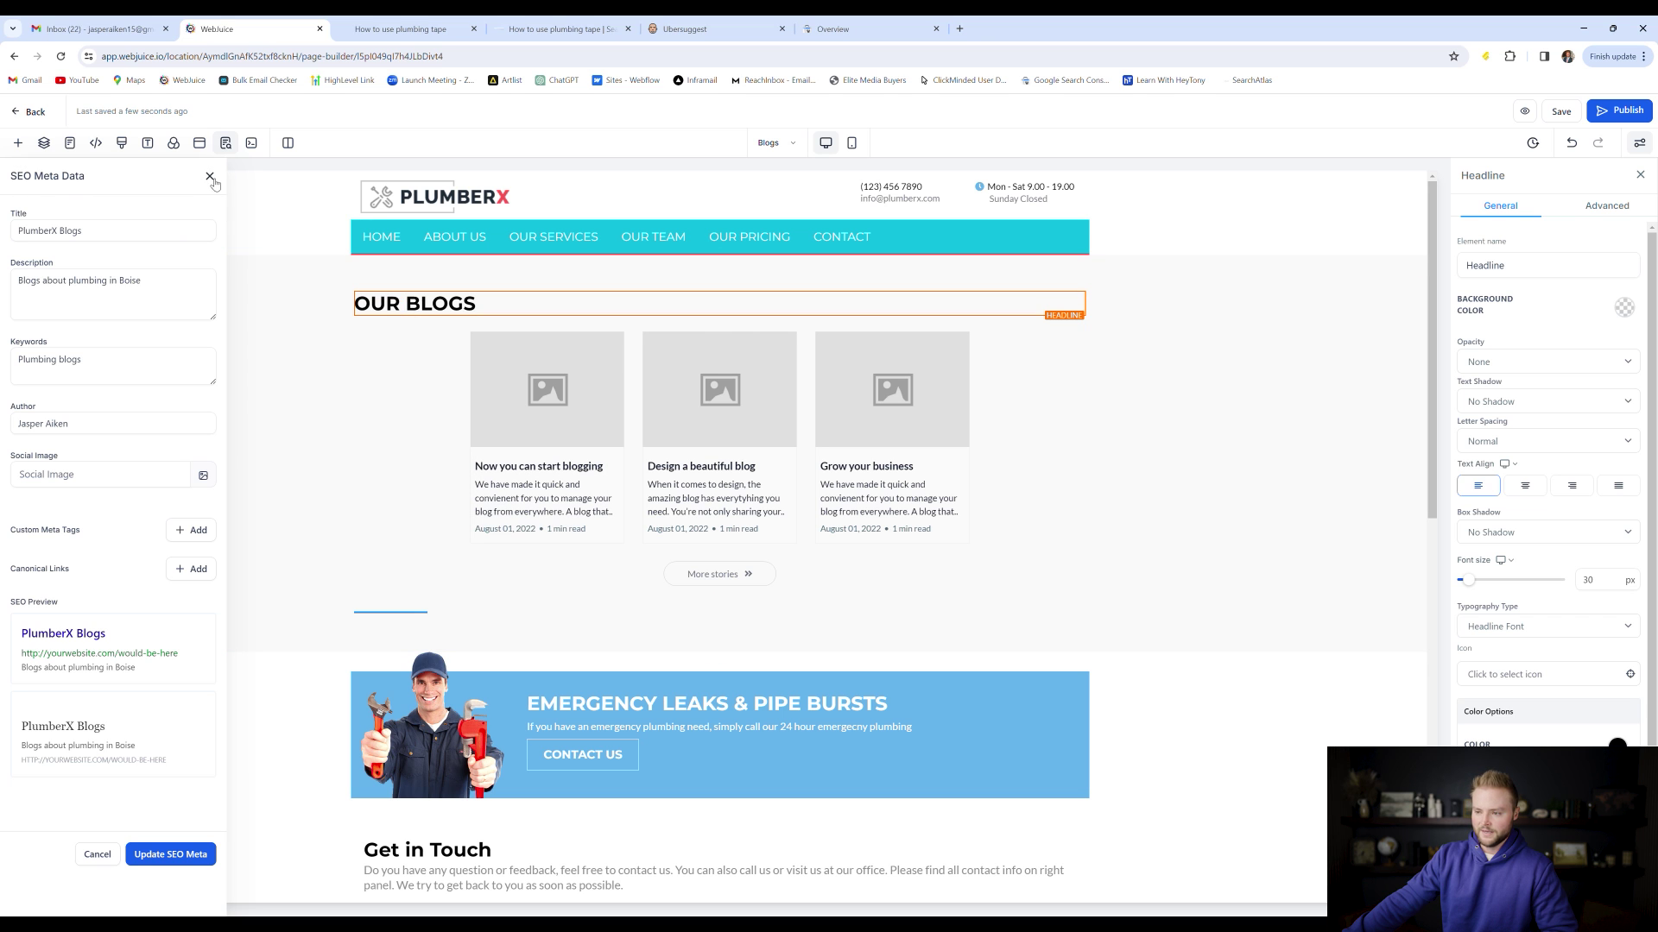
{"action": "left_click", "coordinate": [209, 175]}
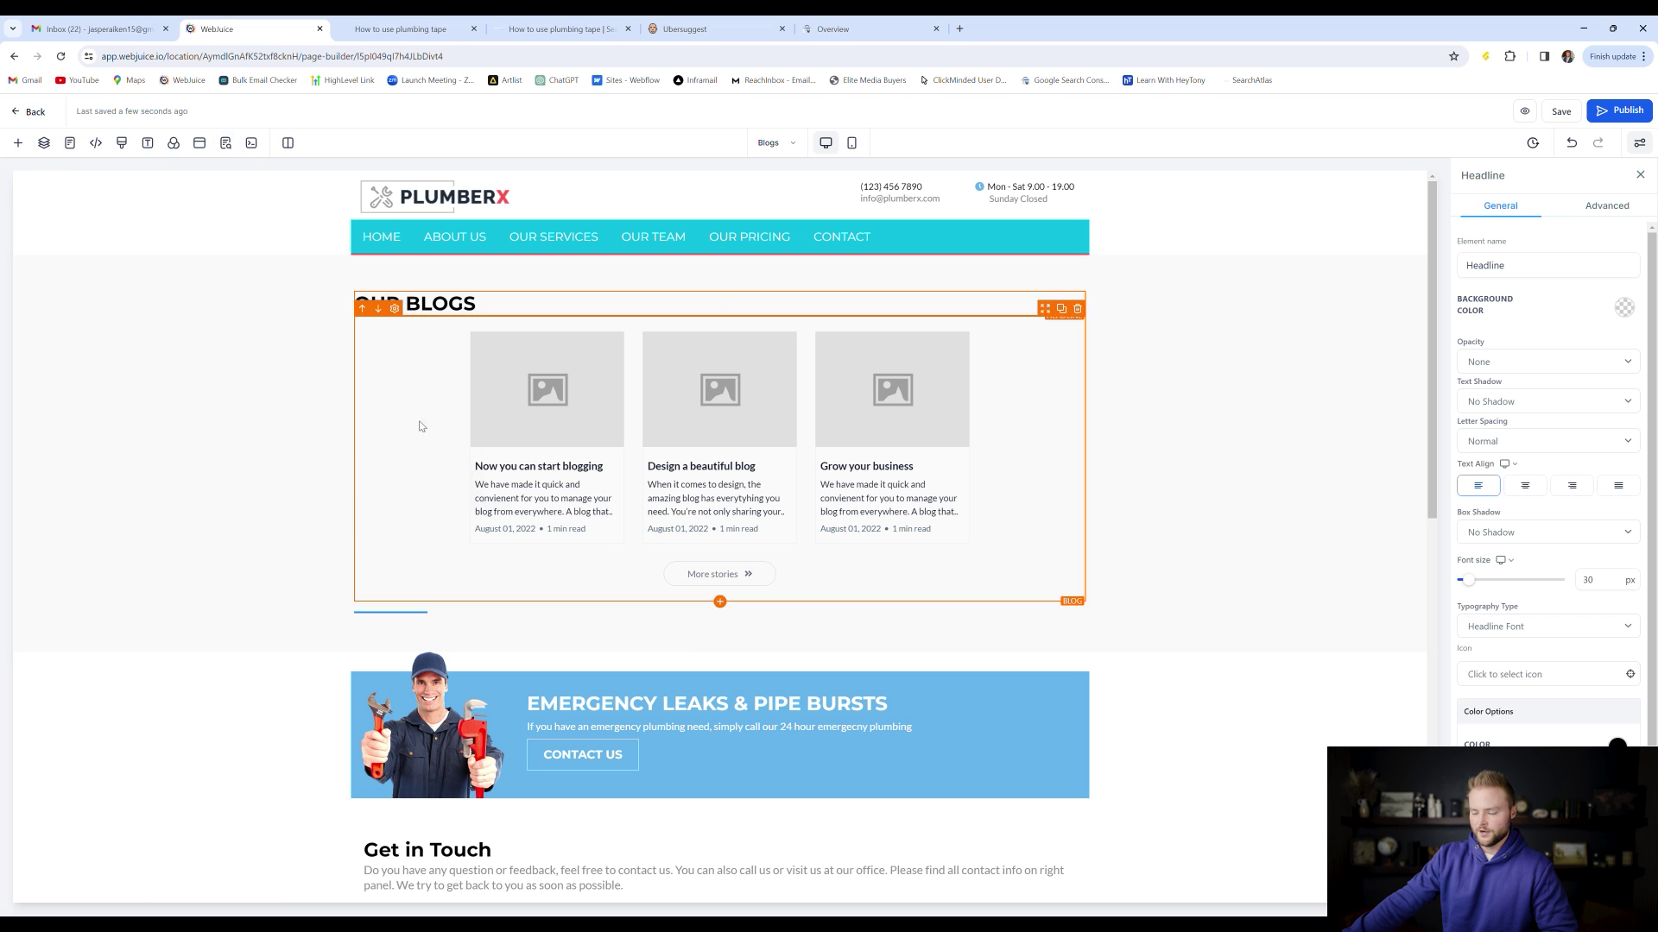
{"action": "left_click", "coordinate": [70, 142]}
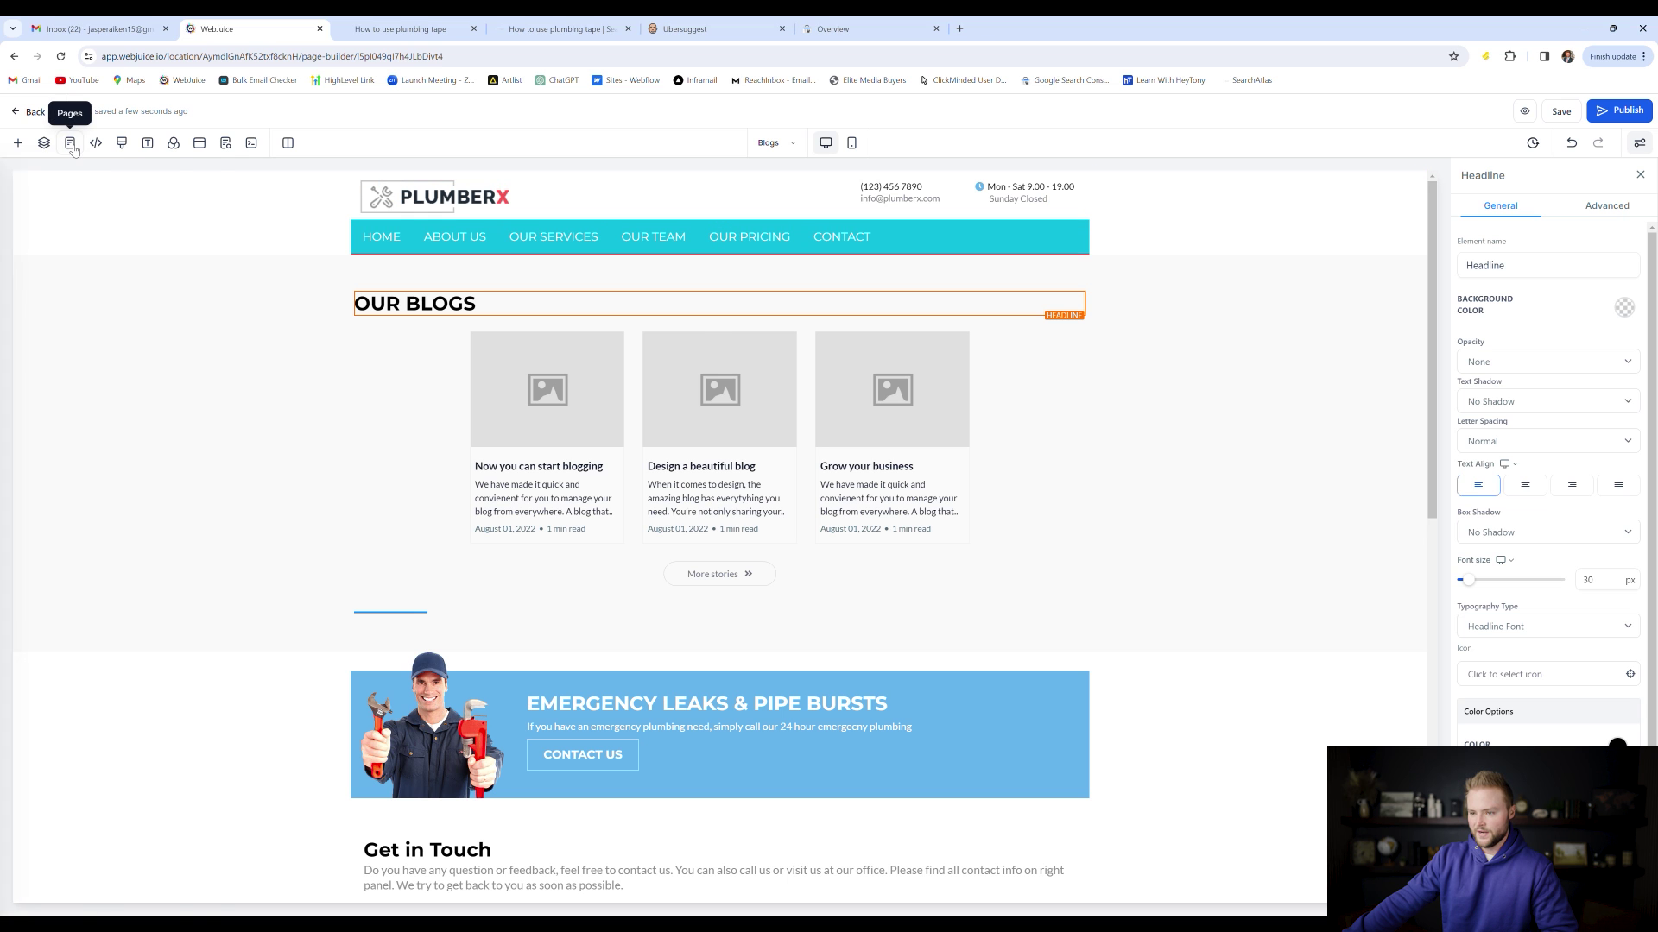
{"action": "left_click", "coordinate": [63, 233]}
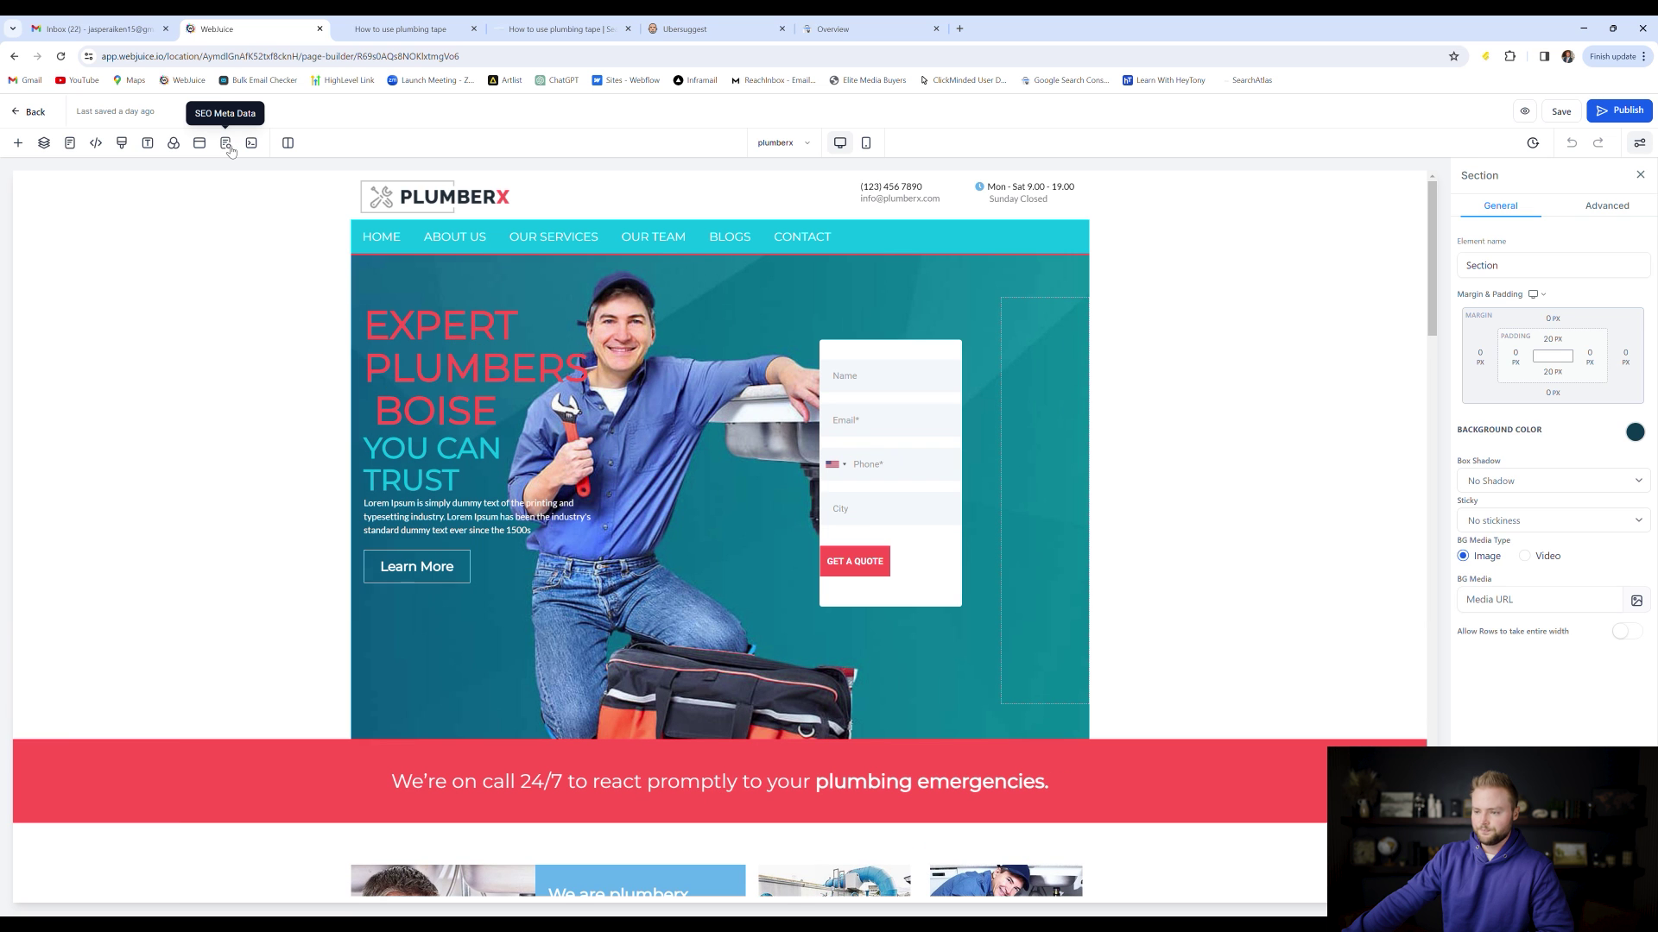
Open the homepage SEO meta data and check its title and description, both 'plumberx'
{"action": "left_click", "coordinate": [226, 143]}
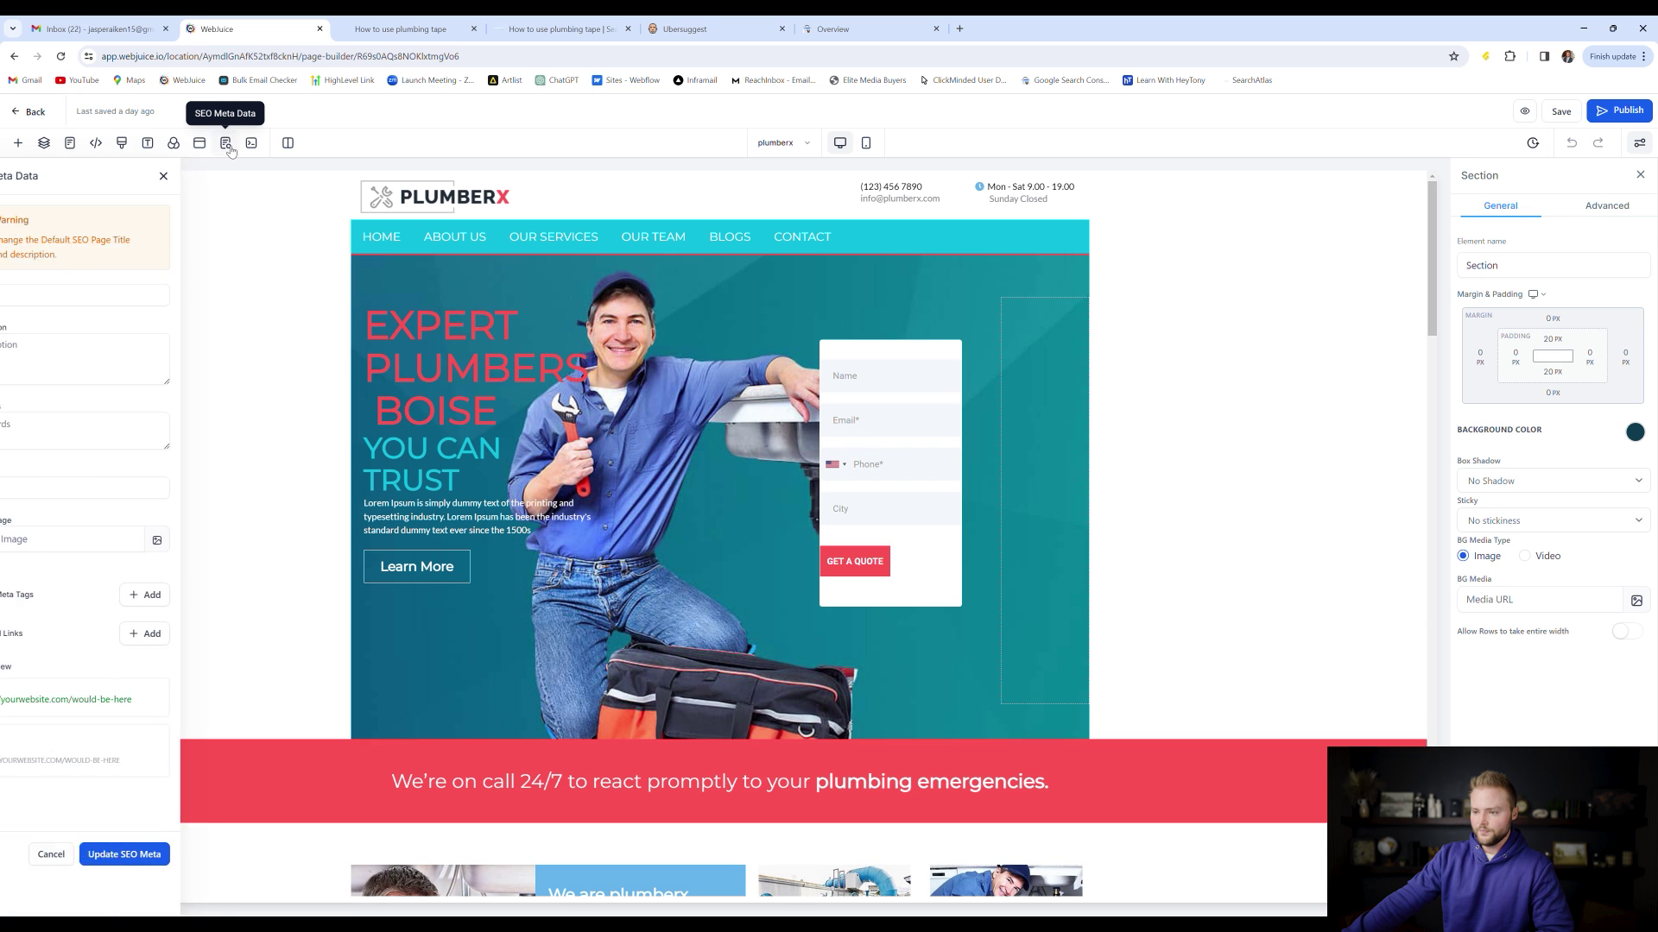
{"action": "left_click", "coordinate": [97, 234]}
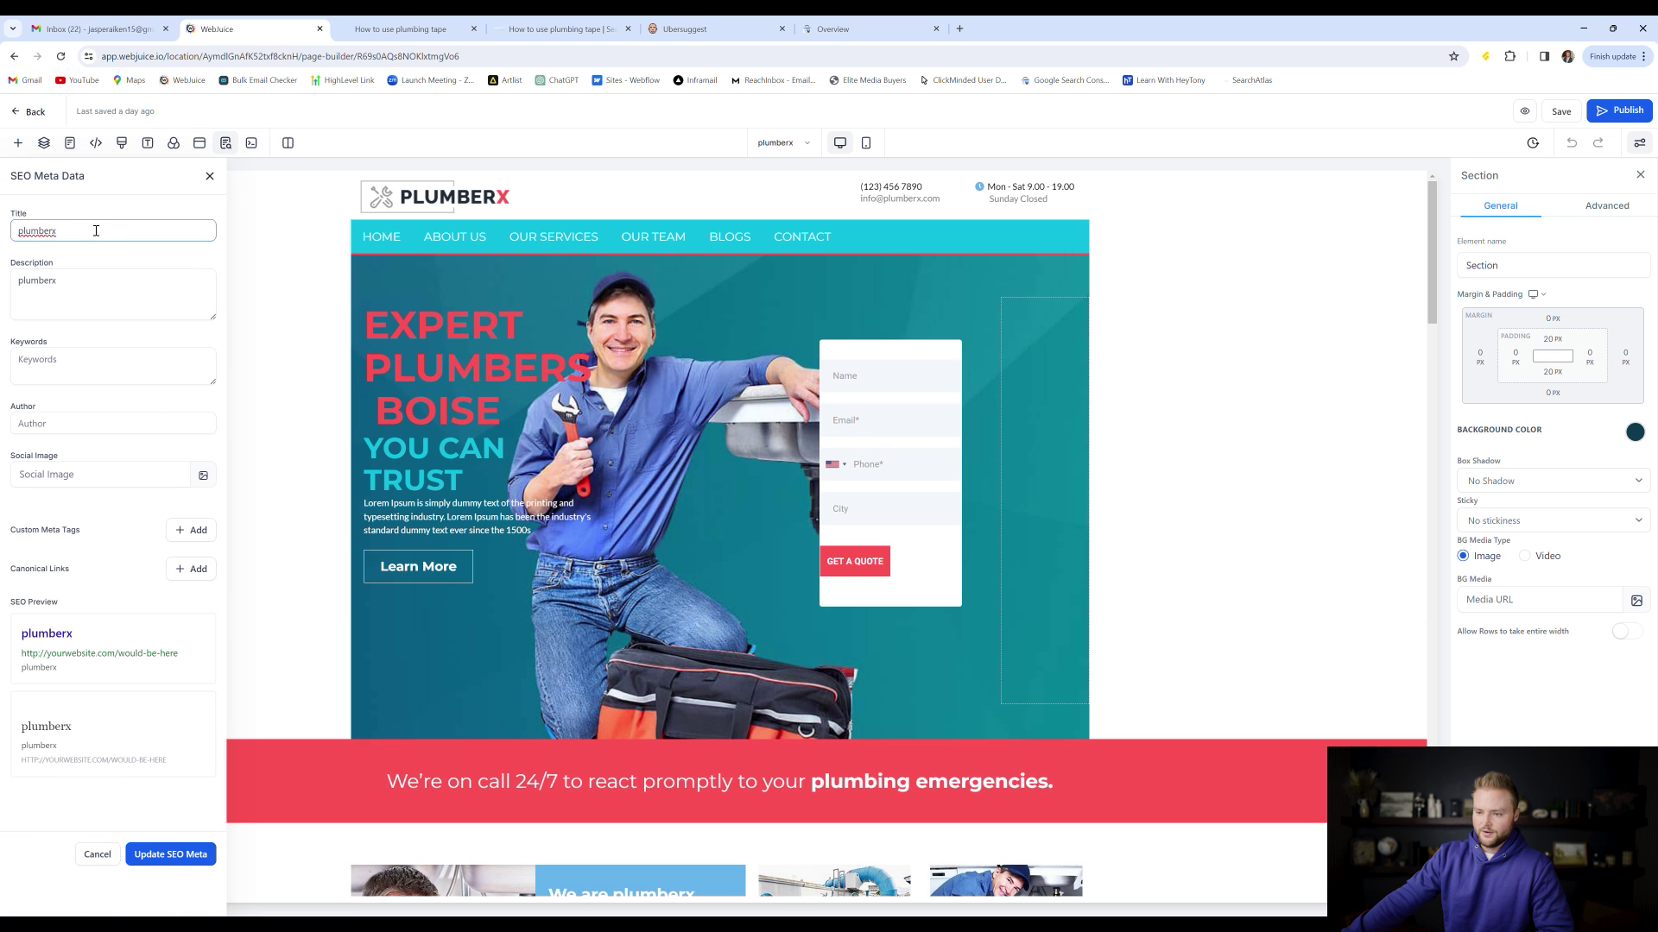
{"action": "double_click", "coordinate": [97, 234]}
{"action": "left_click", "coordinate": [95, 234]}
{"action": "double_click", "coordinate": [93, 234]}
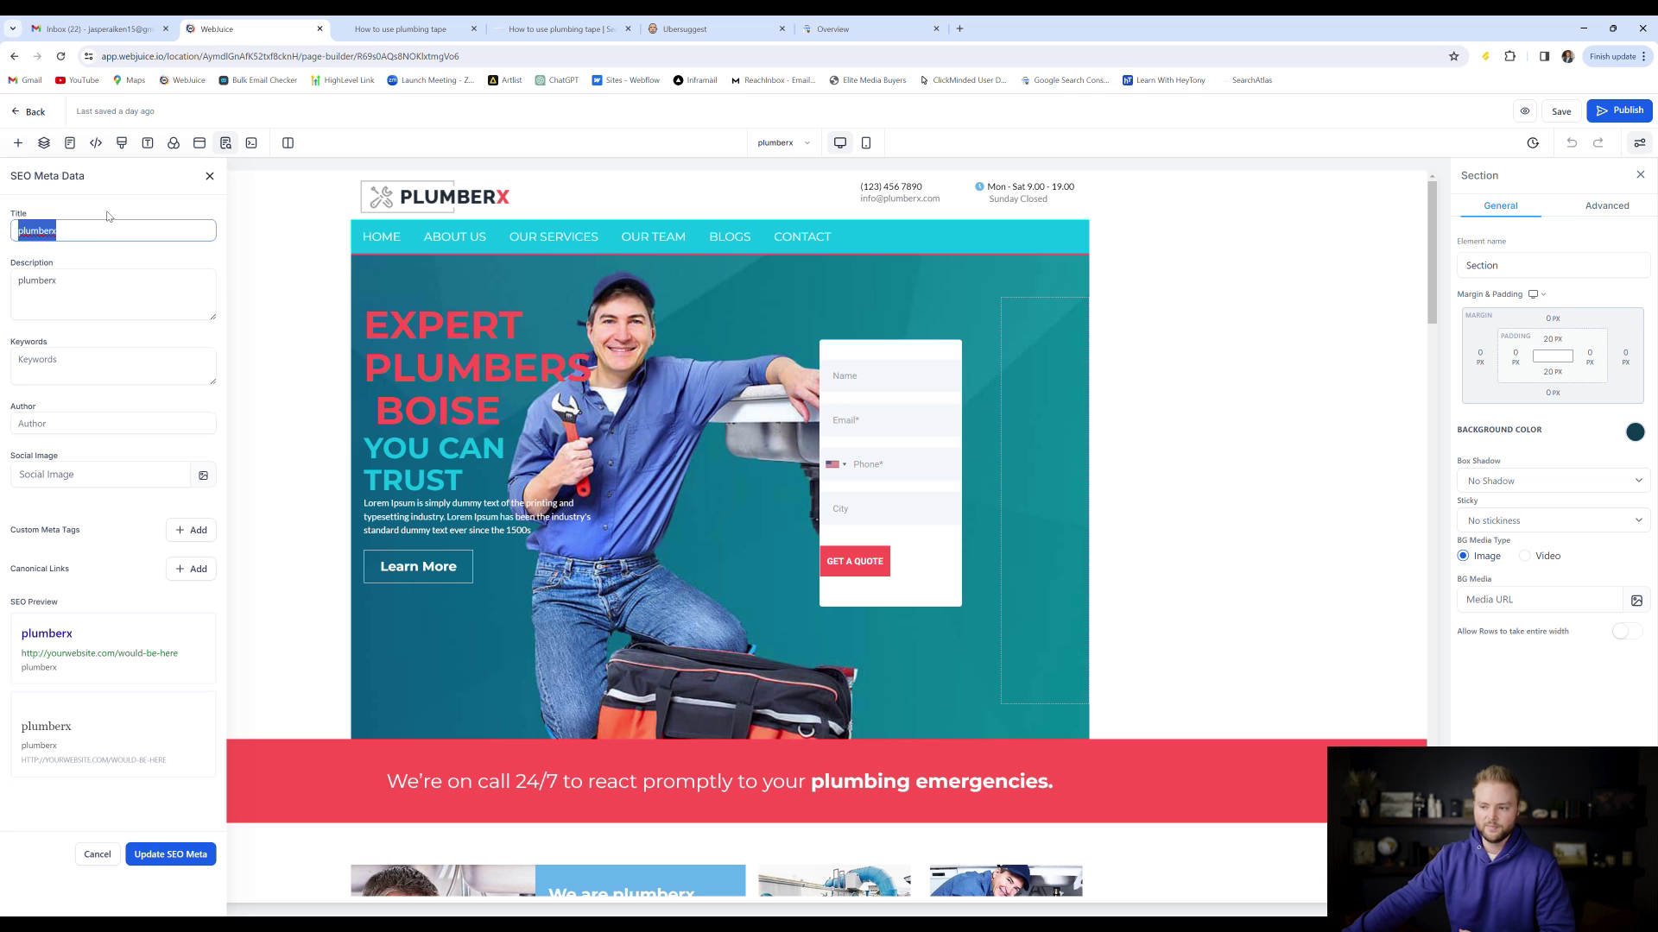
{"action": "left_click", "coordinate": [102, 231]}
{"action": "double_click", "coordinate": [103, 231]}
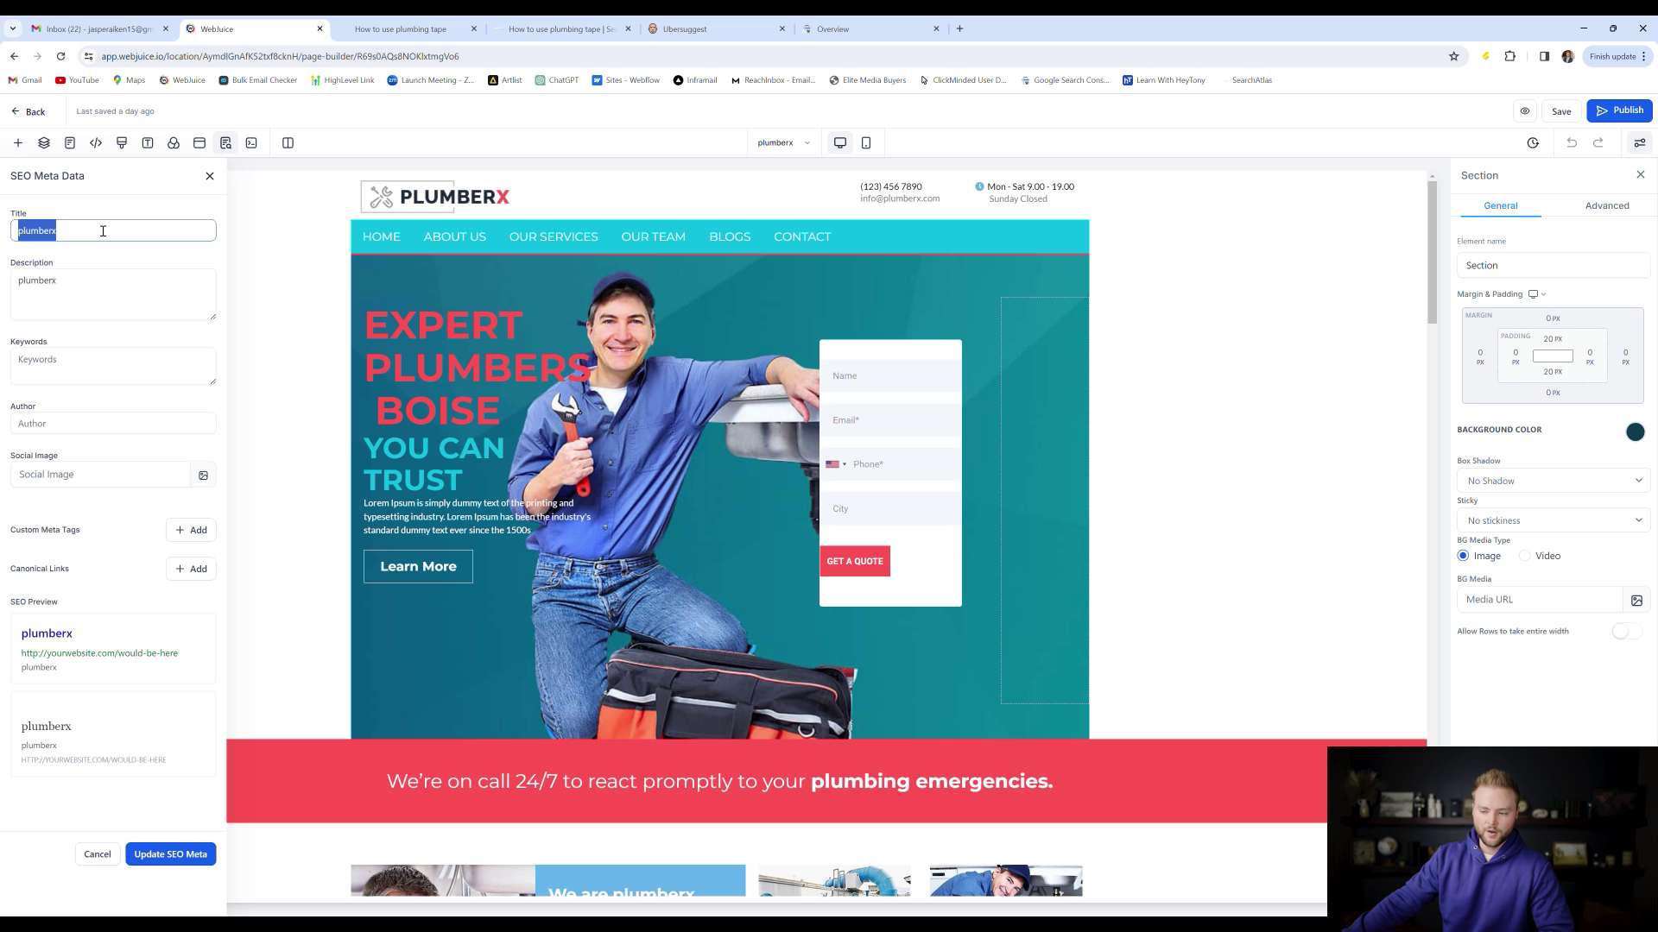
{"action": "left_click", "coordinate": [83, 288]}
{"action": "double_click", "coordinate": [83, 288]}
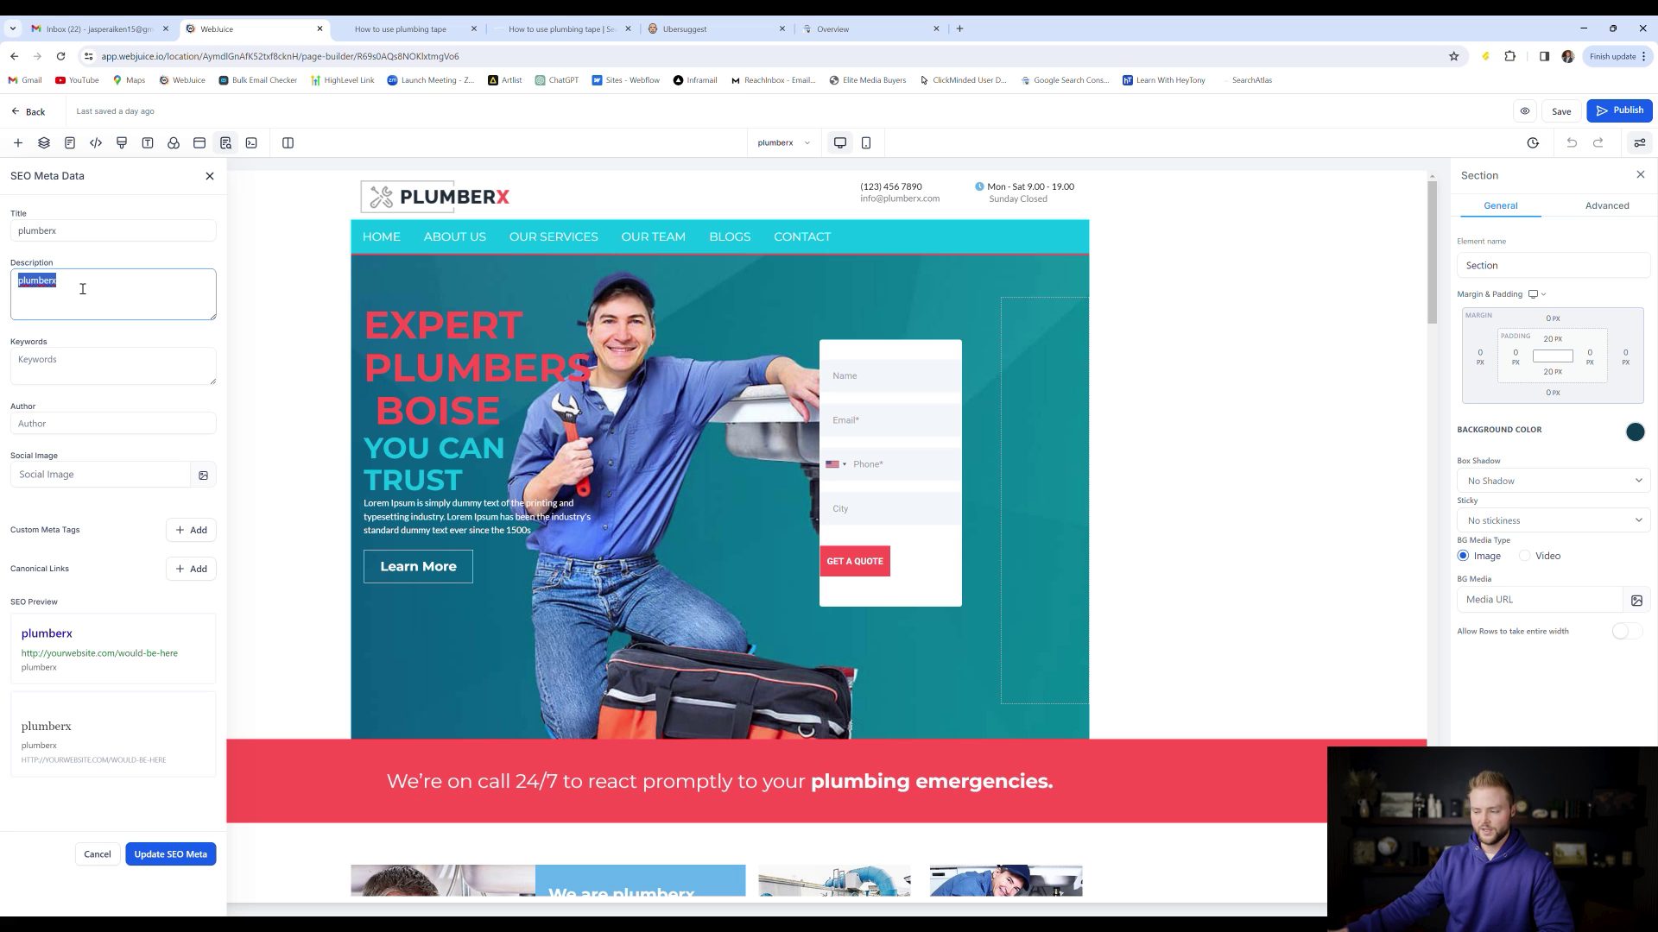
Enter 'plumbing boise, plumbing tape' as the homepage SEO keywords
{"action": "left_click", "coordinate": [68, 365]}
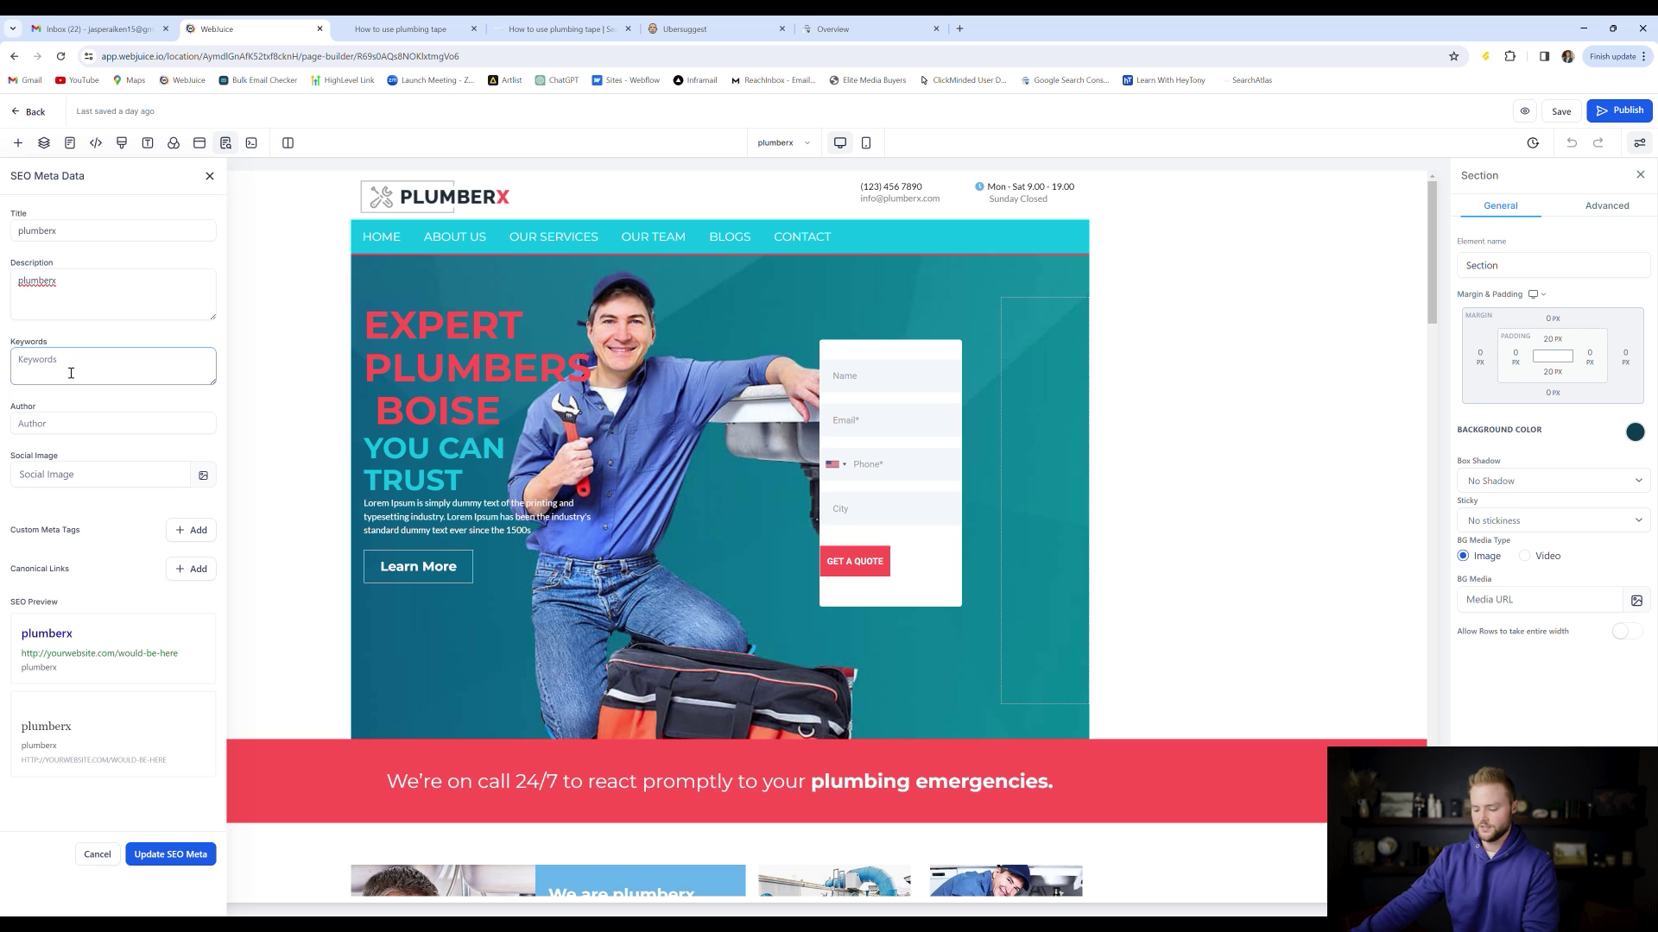
{"action": "type", "text": "plubing"}
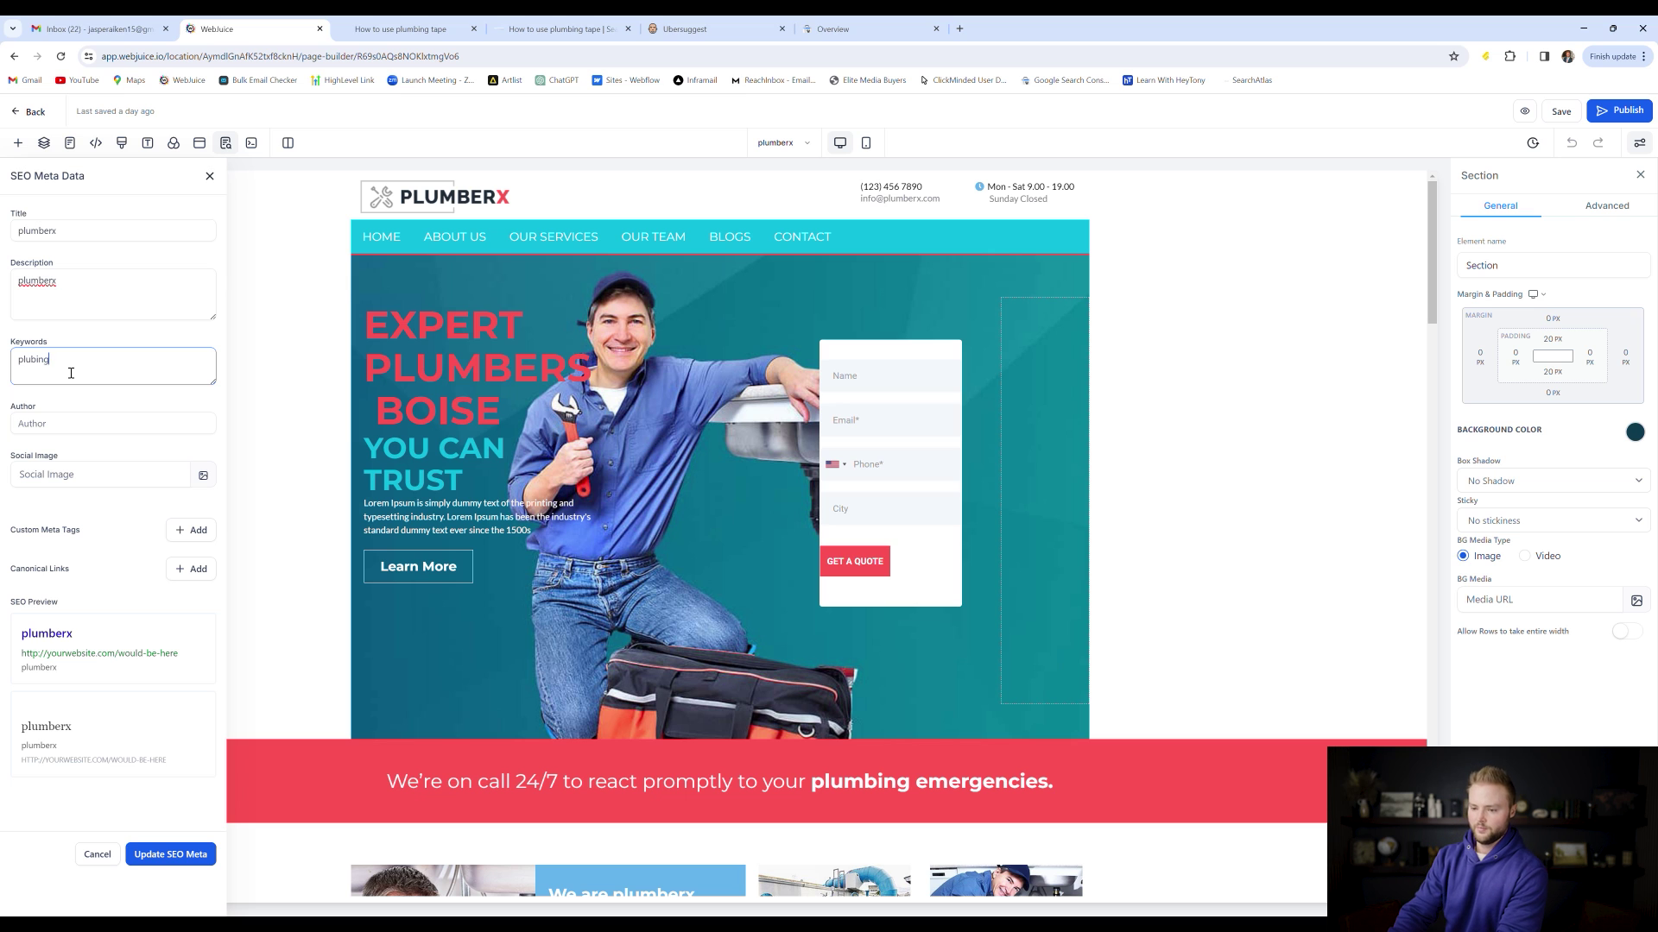
{"action": "key", "text": "BackSpace"}
{"action": "key", "text": "BackSpace"}
{"action": "key", "text": "BackSpace"}
{"action": "key", "text": "BackSpace"}
{"action": "key", "text": "BackSpace"}
{"action": "type", "text": "umbing"}
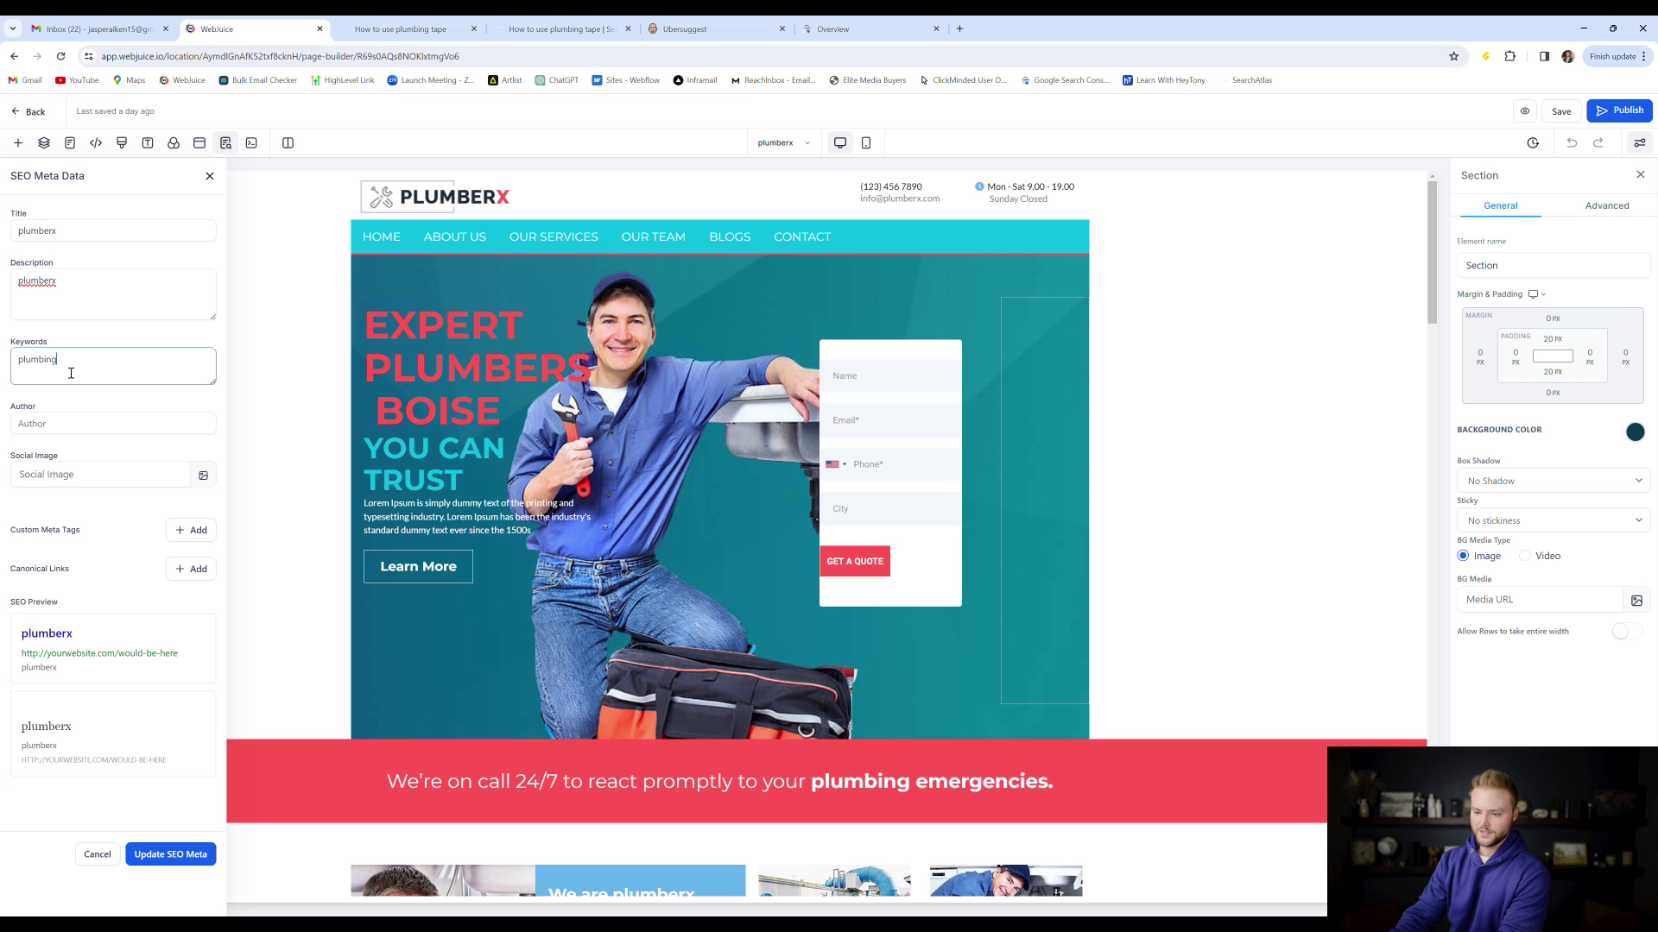
{"action": "type", "text": " boi"}
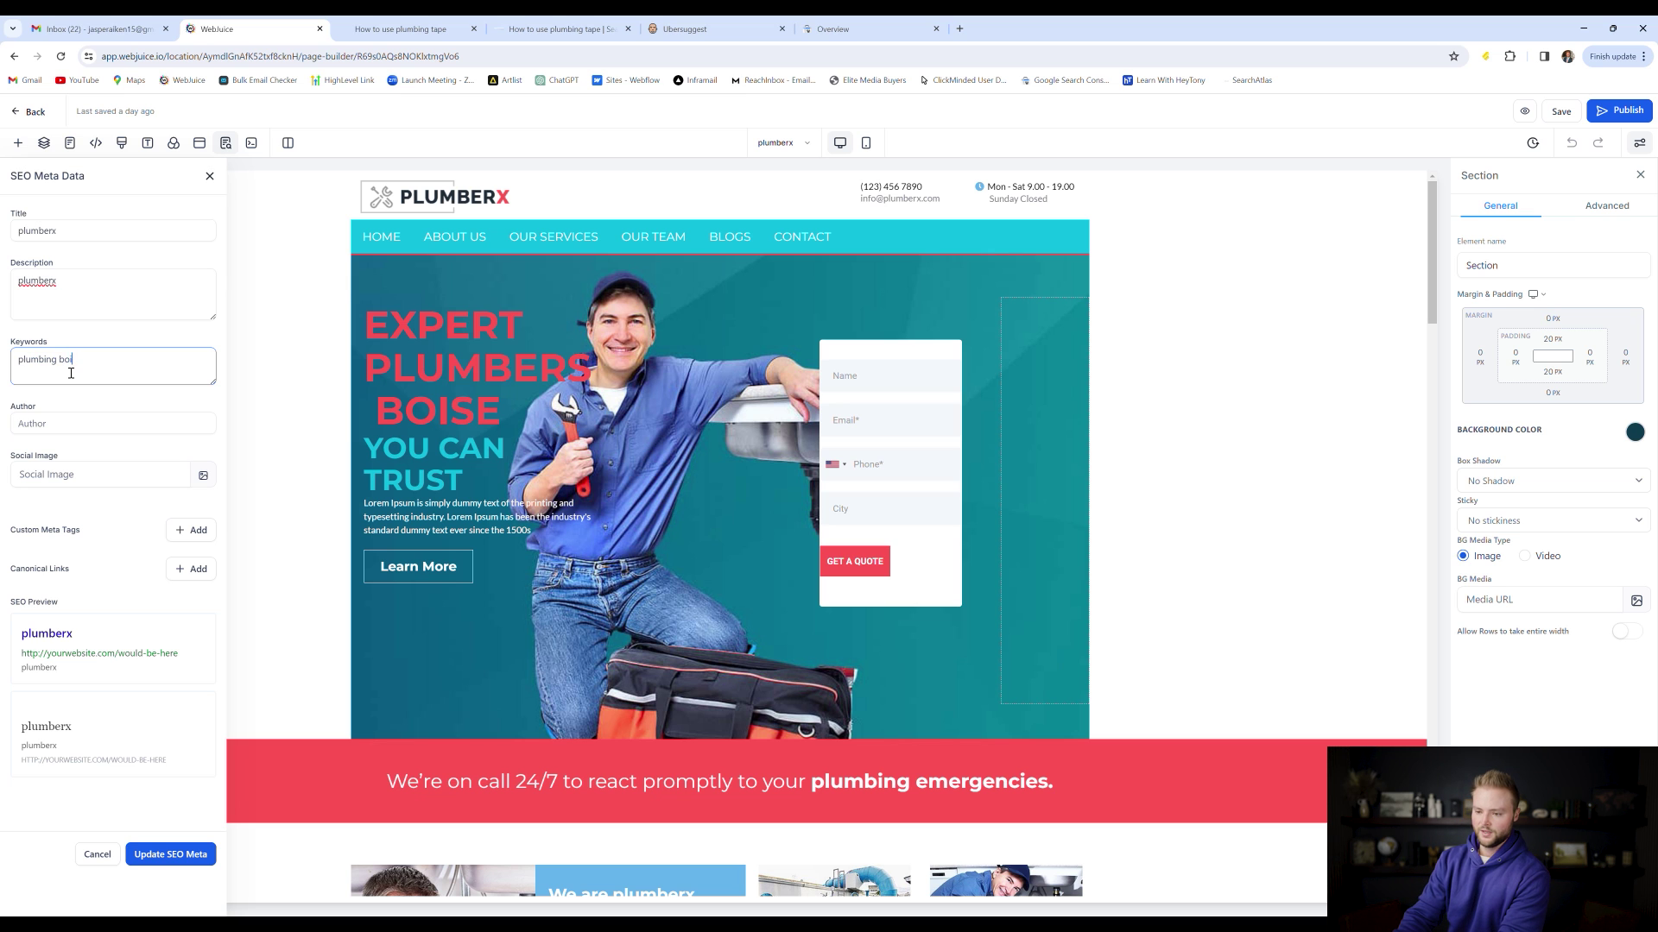
{"action": "type", "text": "se, plumbing tape,"}
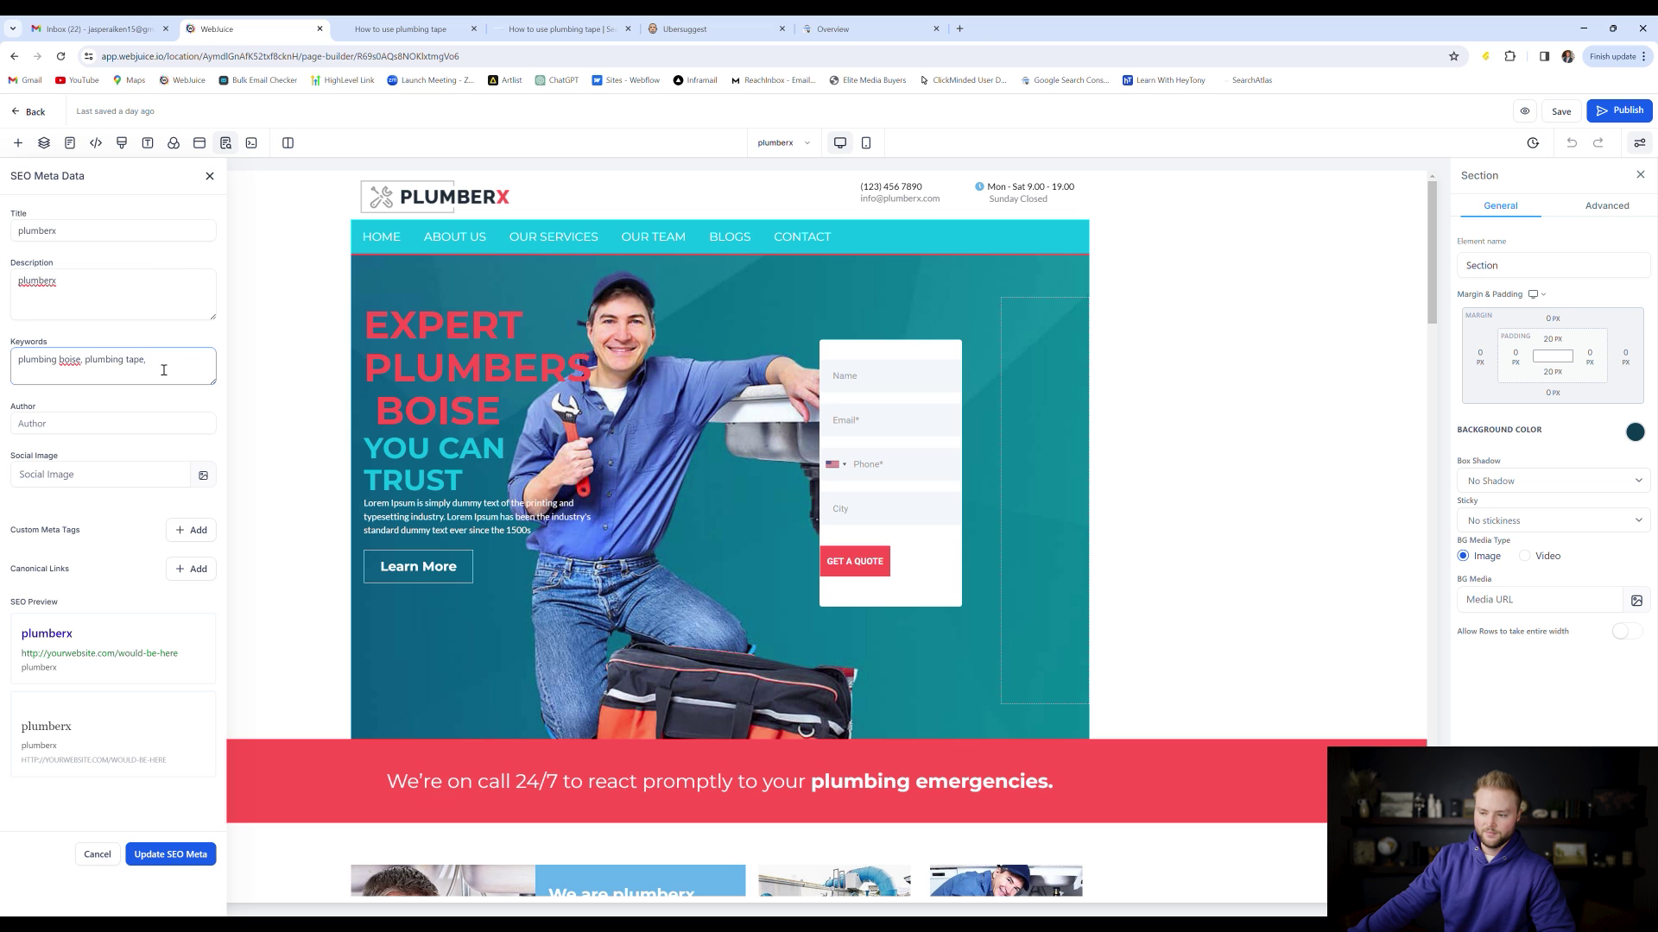
{"action": "left_click_drag", "start_coordinate": [162, 376], "coordinate": [92, 373]}
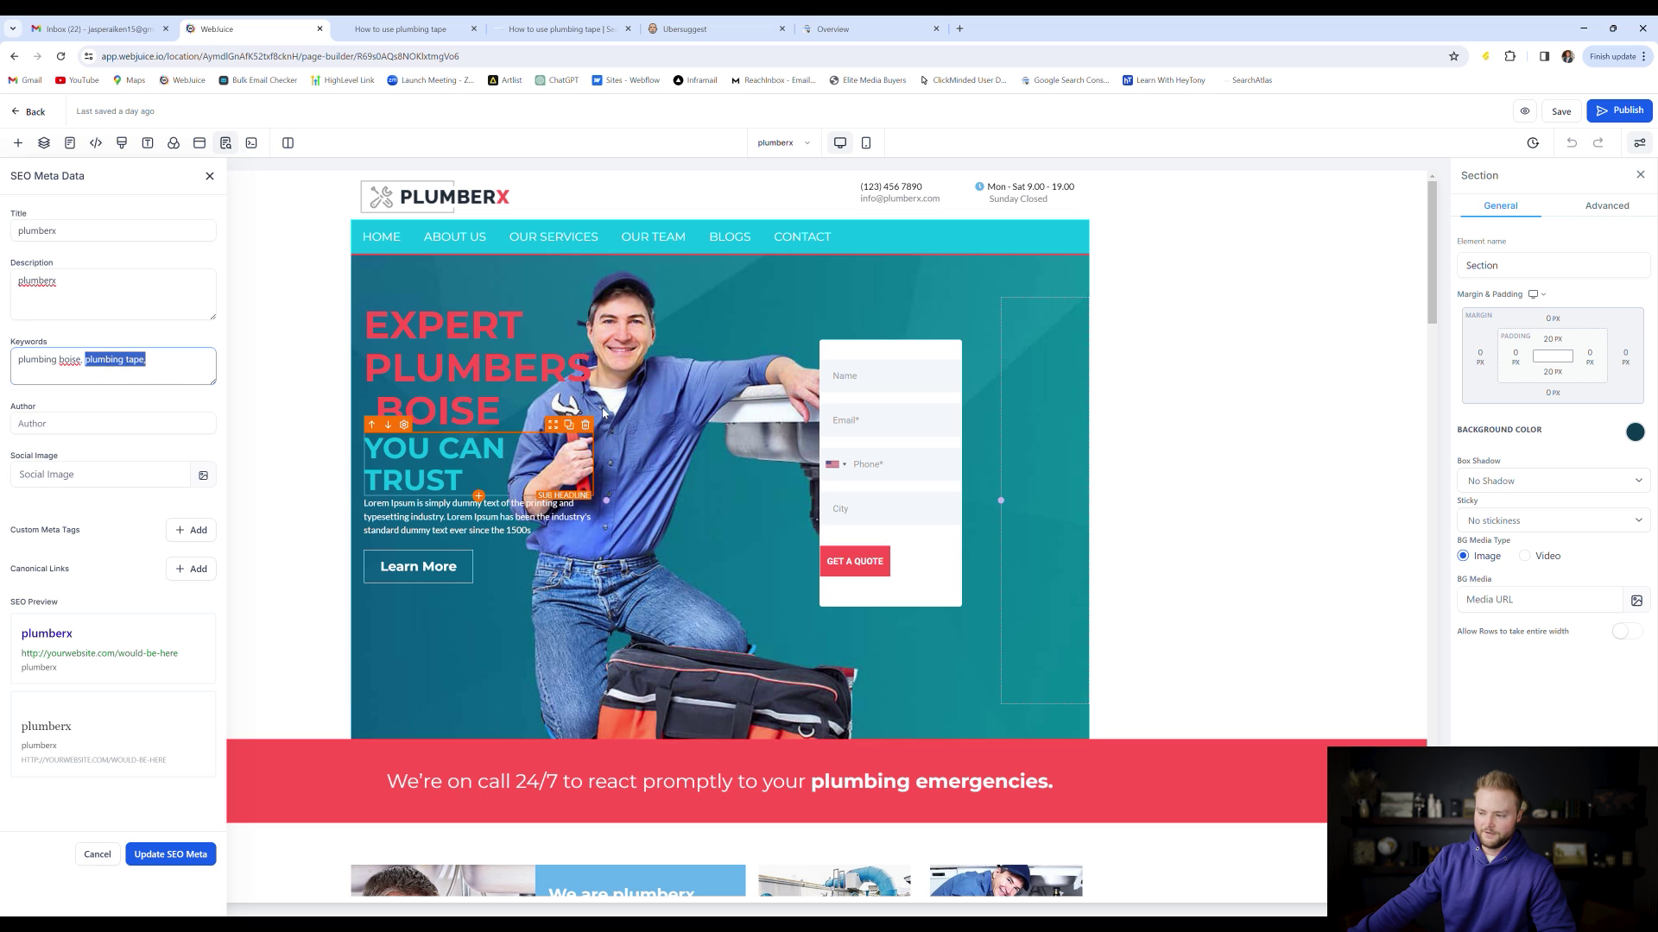
{"action": "left_click", "coordinate": [166, 363]}
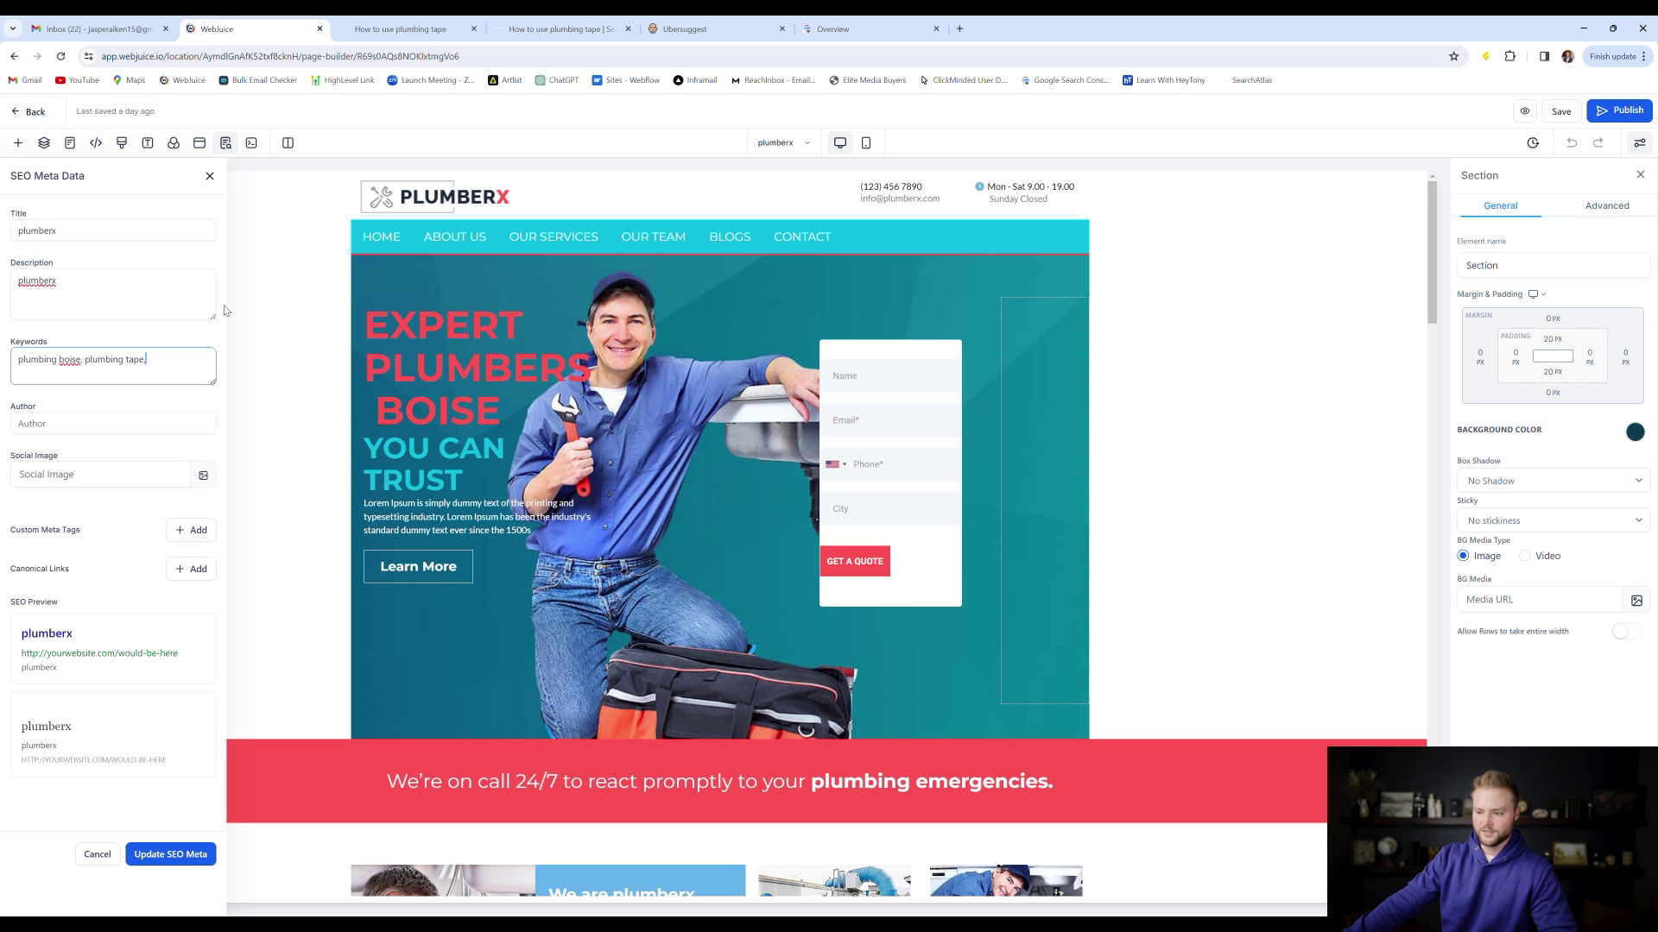
{"action": "scroll", "coordinate": [220, 268], "scroll_direction": "down", "scroll_amount": 1}
Type the author's full name into the homepage SEO Author field, then go to Google Search Console
{"action": "left_click", "coordinate": [102, 420]}
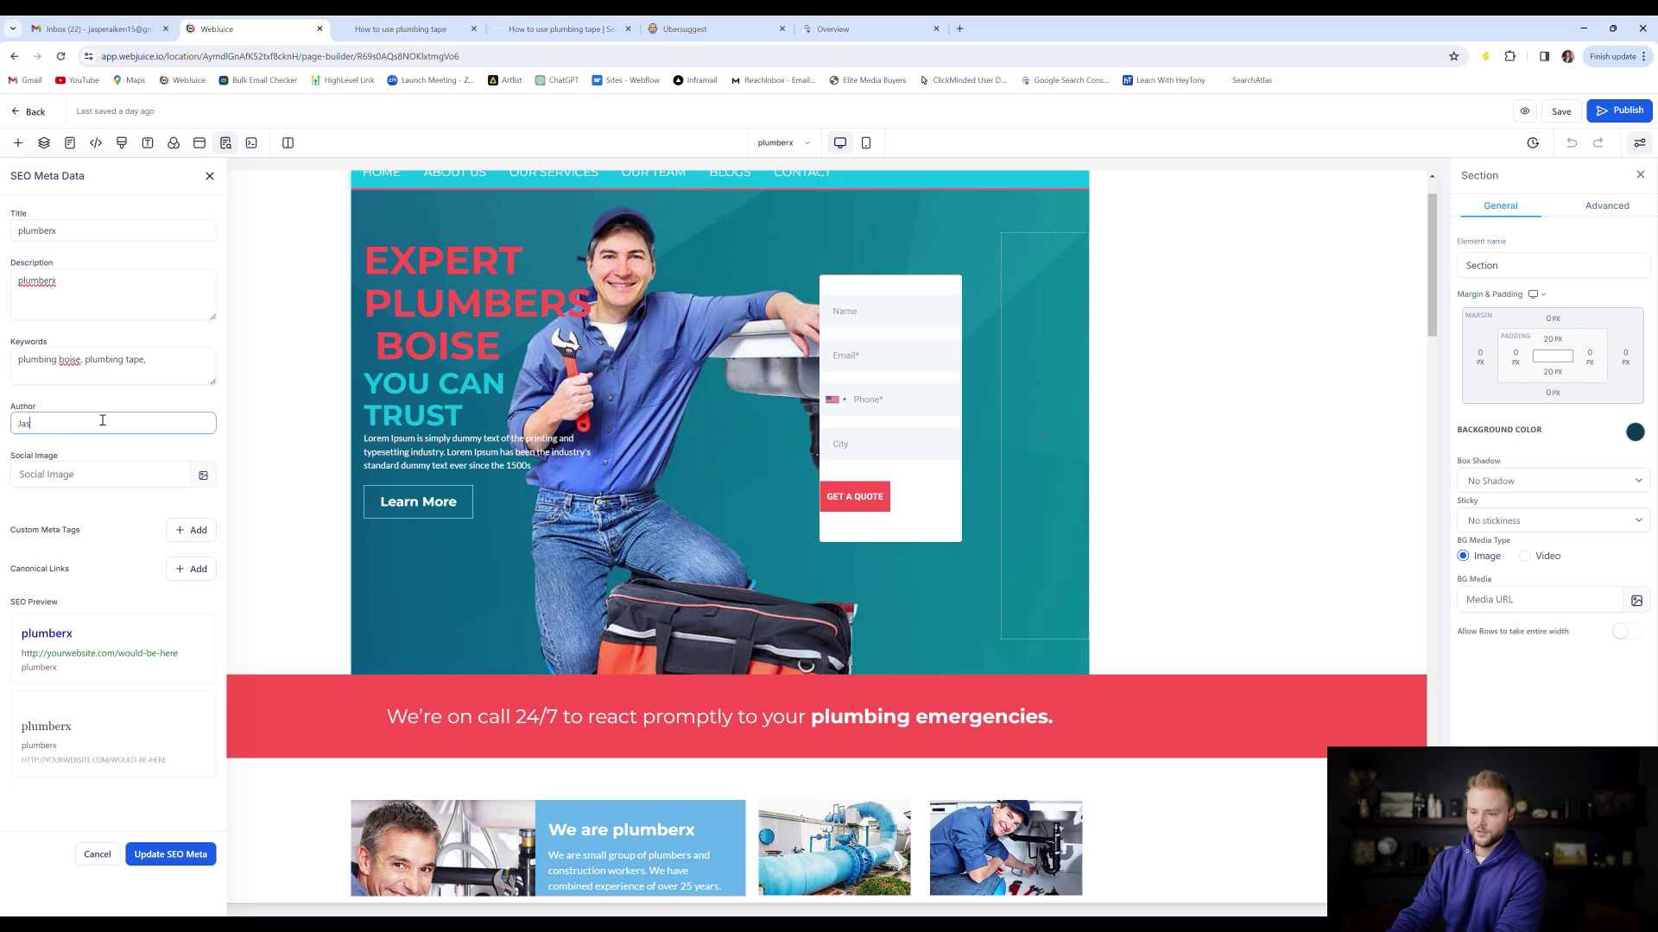
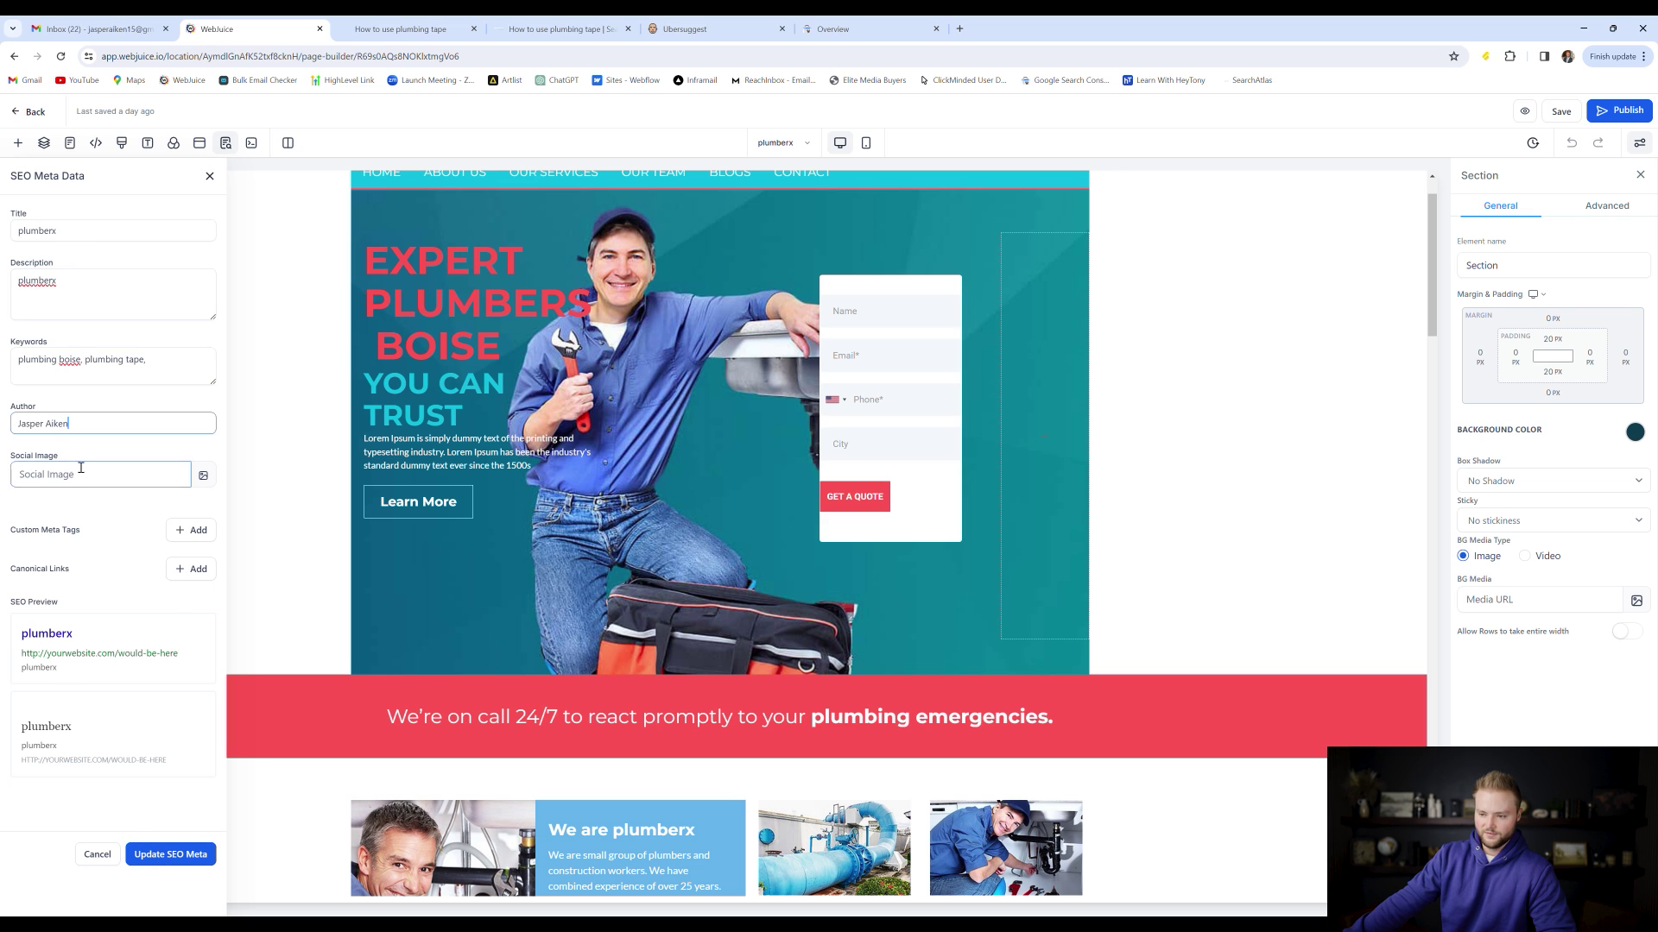
{"action": "left_click", "coordinate": [51, 230]}
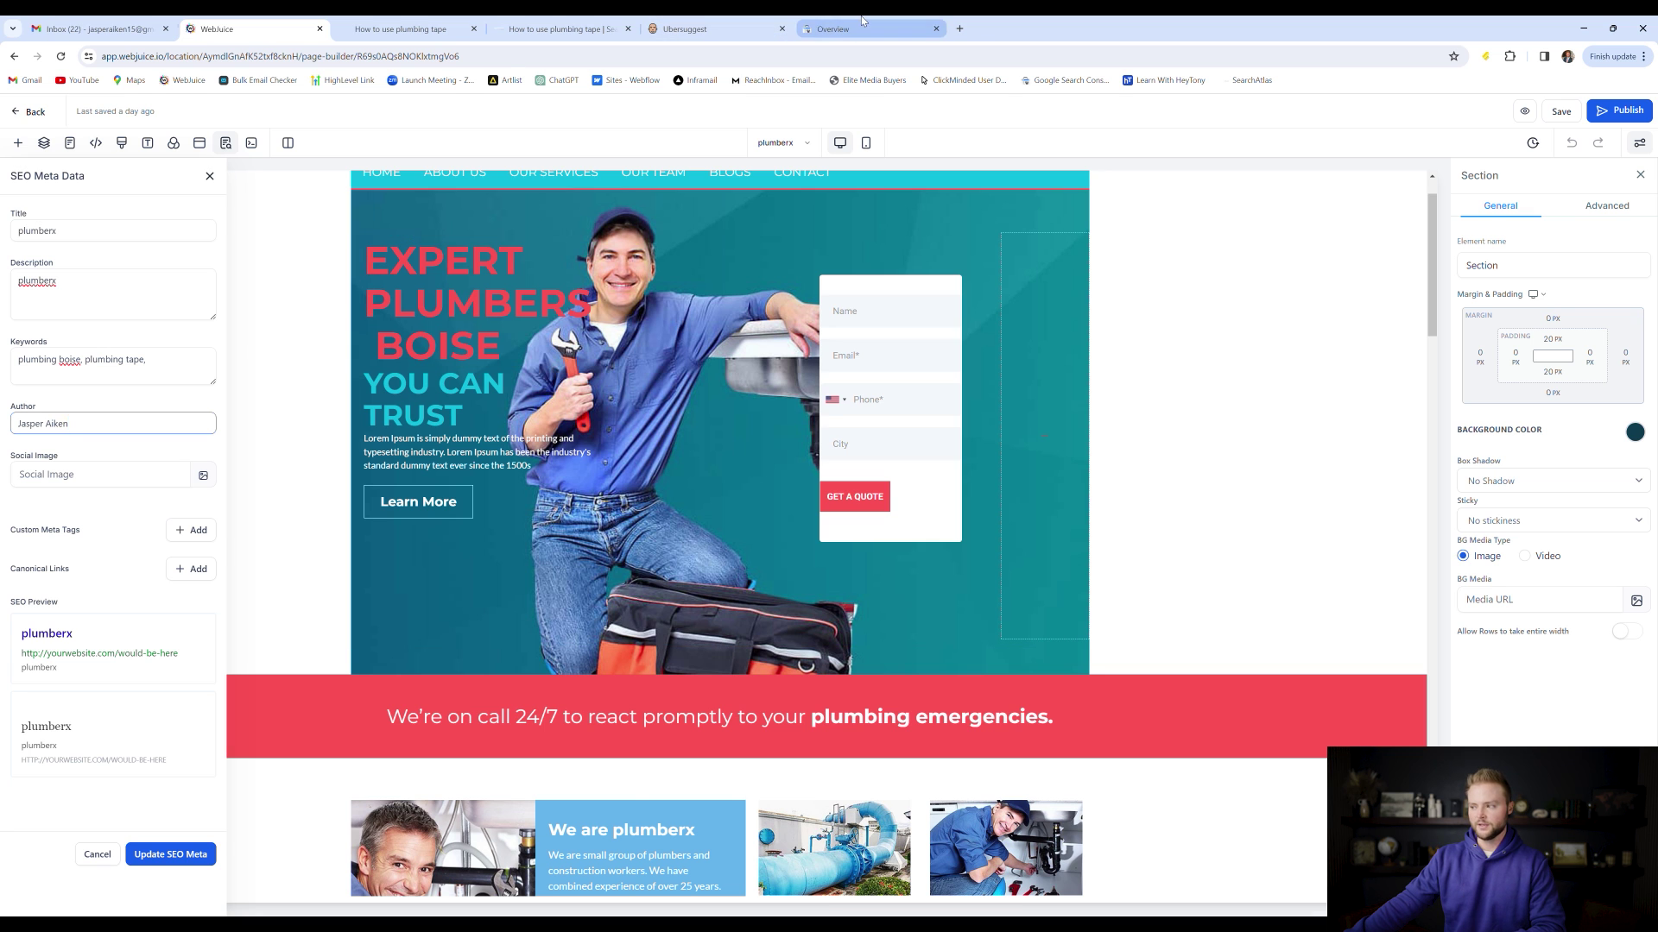
{"action": "left_click", "coordinate": [833, 29]}
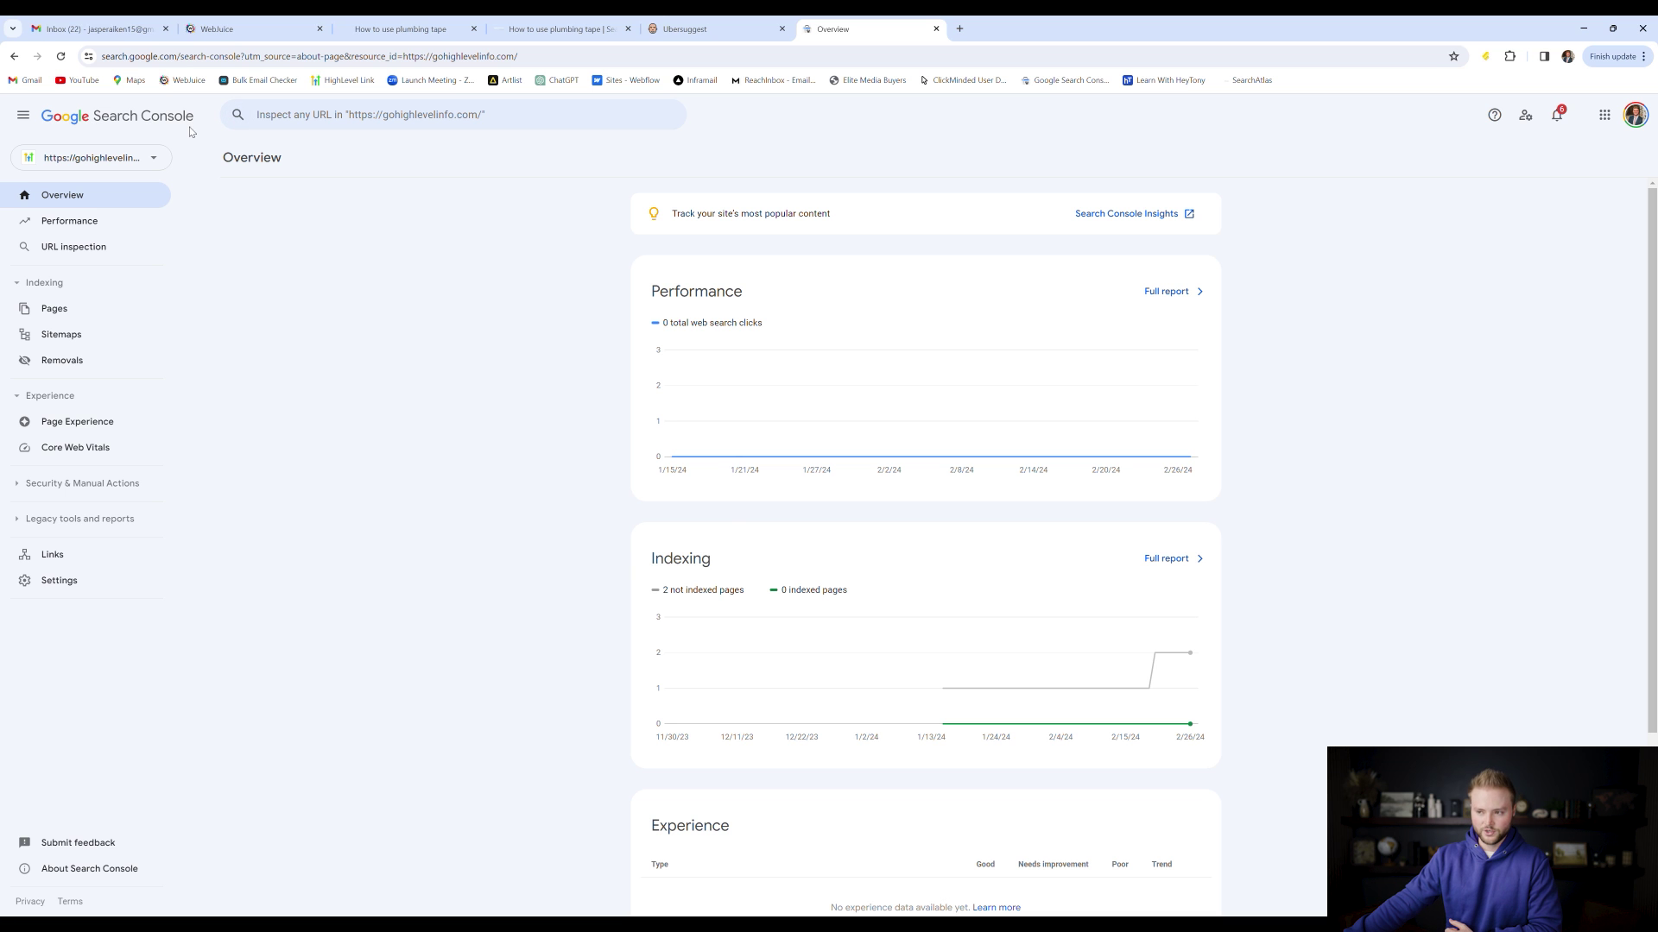
Return from the Search Console overview to the 'How to use plumbing tape' article
{"action": "left_click", "coordinate": [382, 22]}
Leave the plumbing tape editor for the SEO Content Assistant article list, glancing at Ubersuggest
{"action": "left_click", "coordinate": [509, 22]}
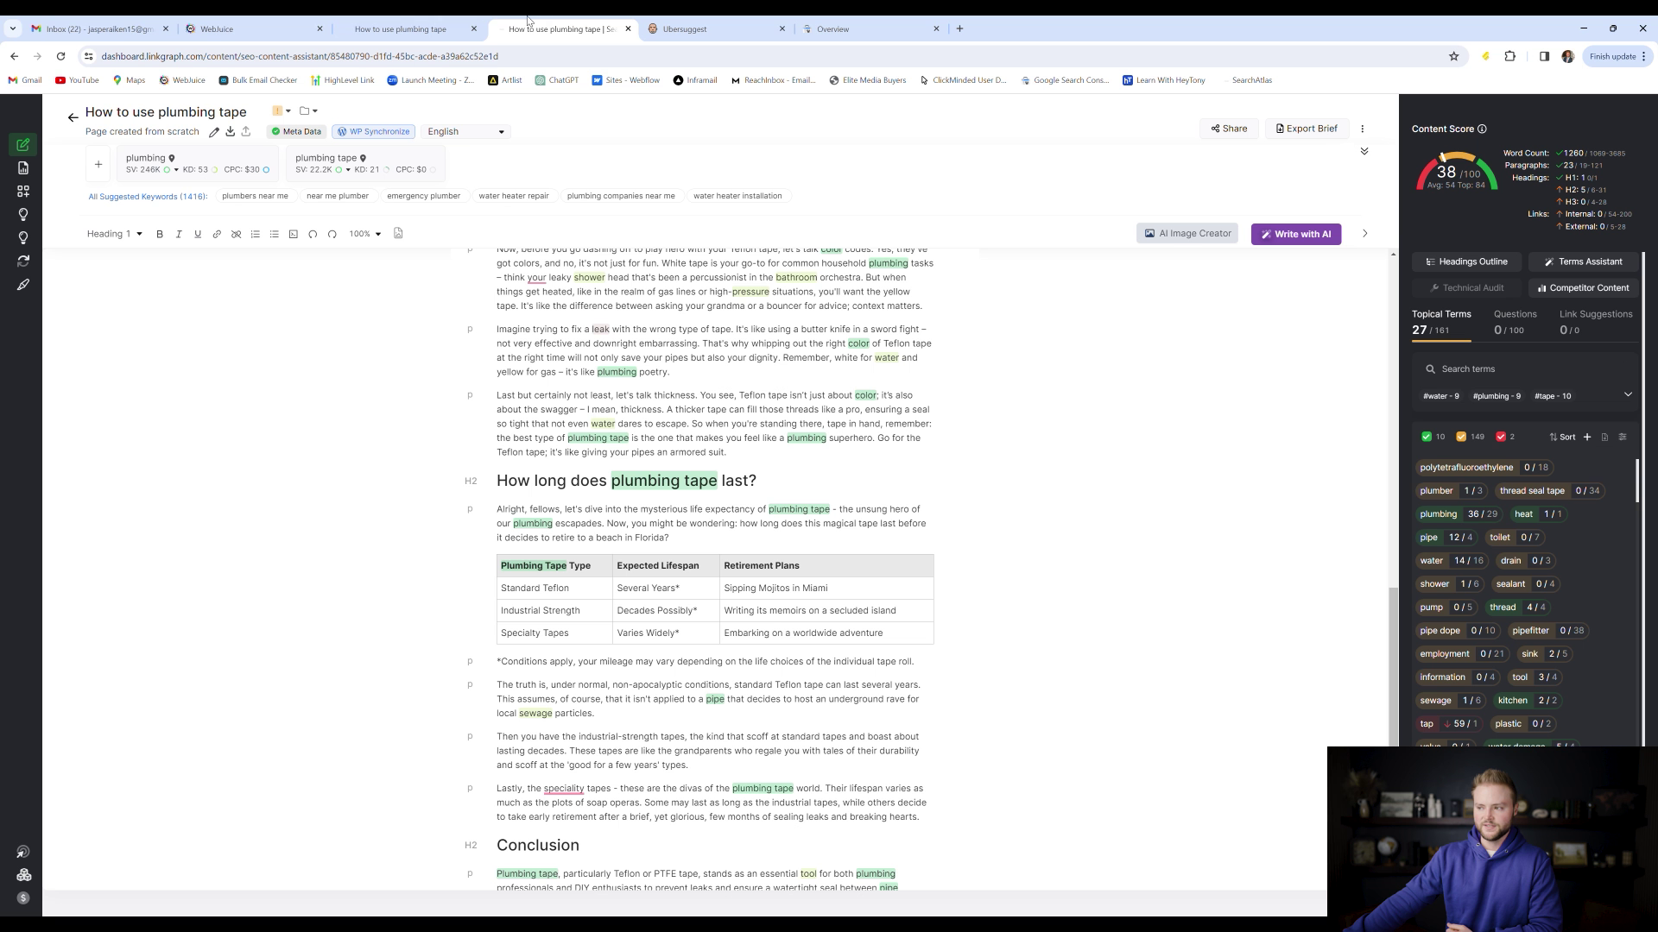
{"action": "left_click", "coordinate": [73, 118]}
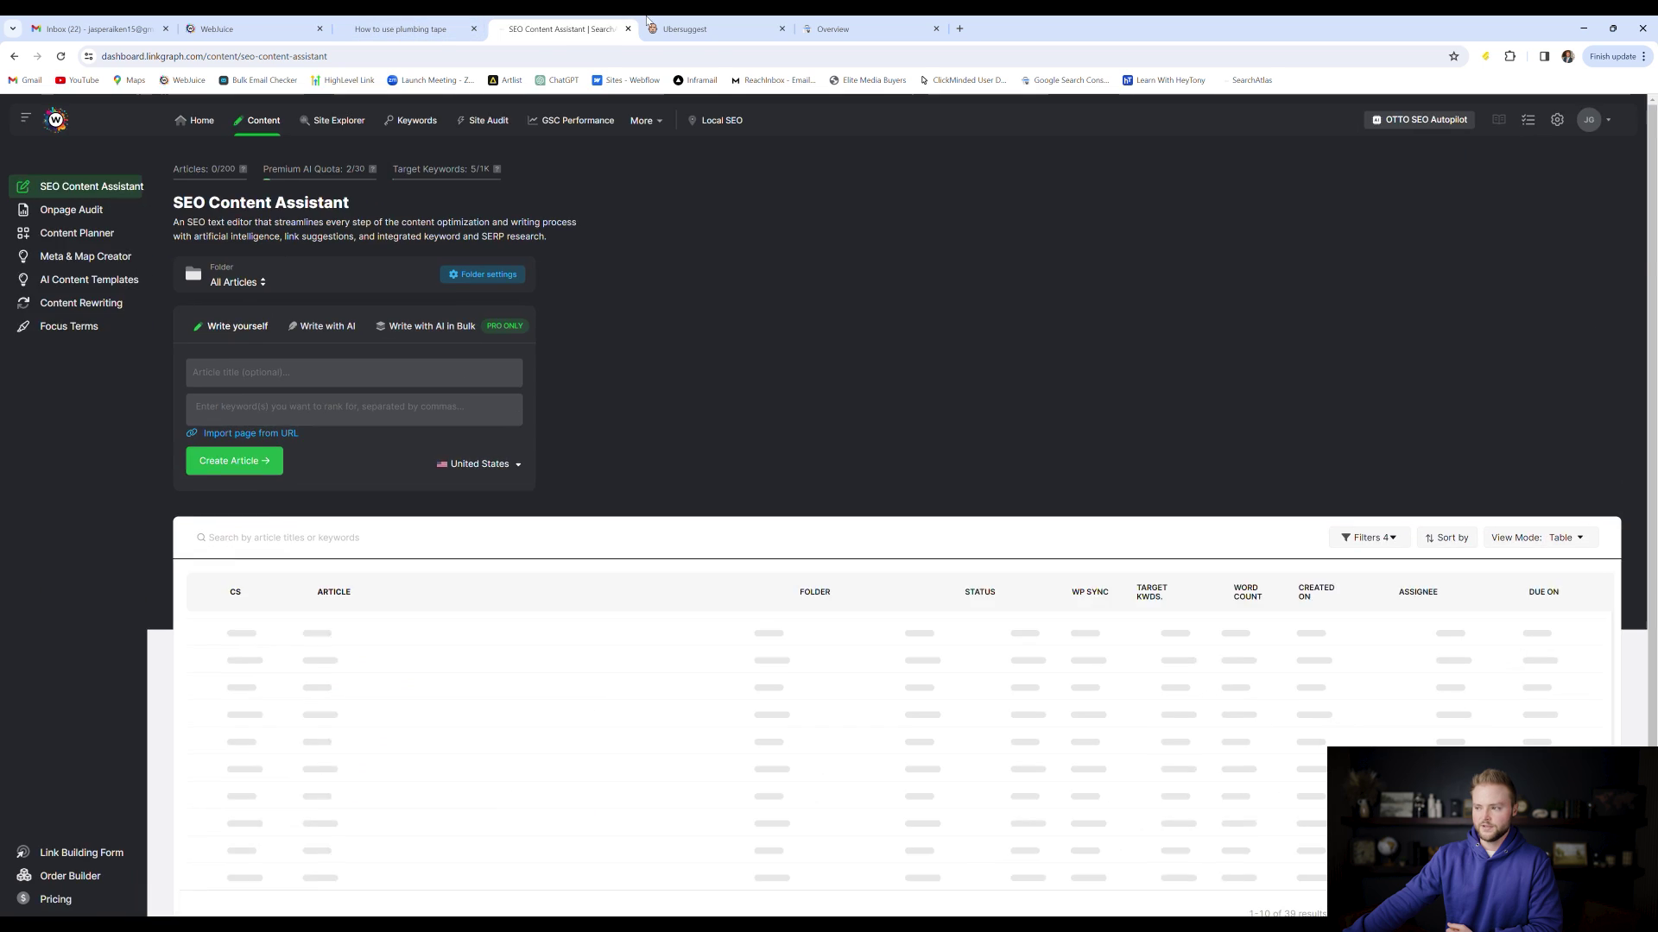
{"action": "left_click", "coordinate": [690, 28]}
{"action": "left_click", "coordinate": [562, 21]}
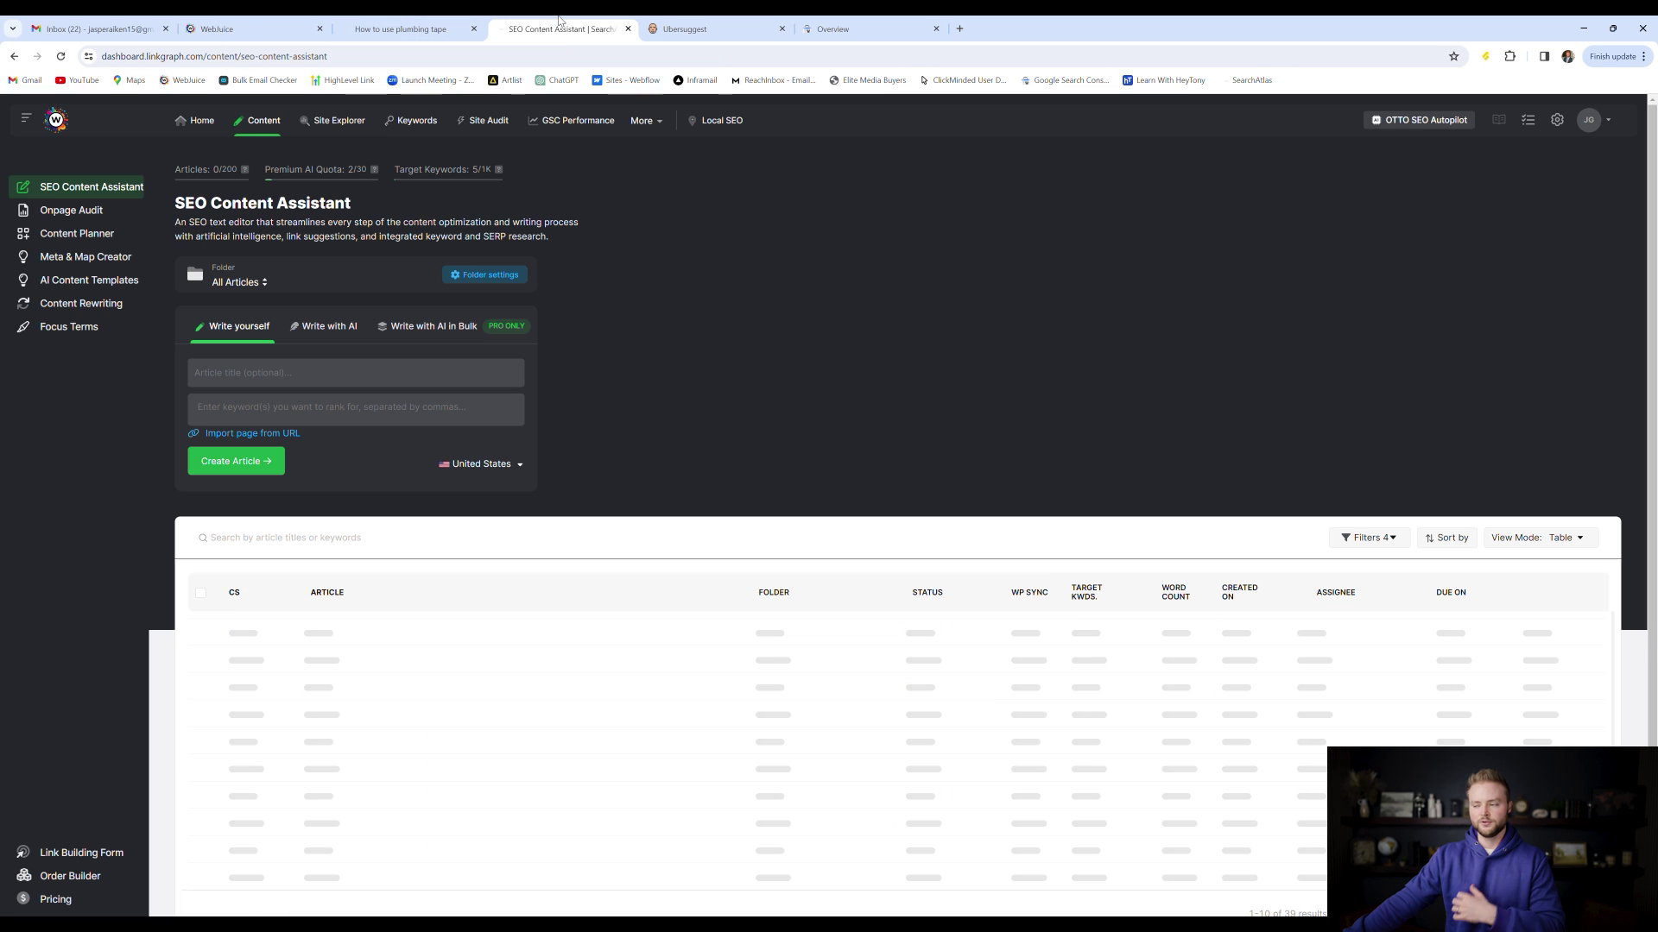